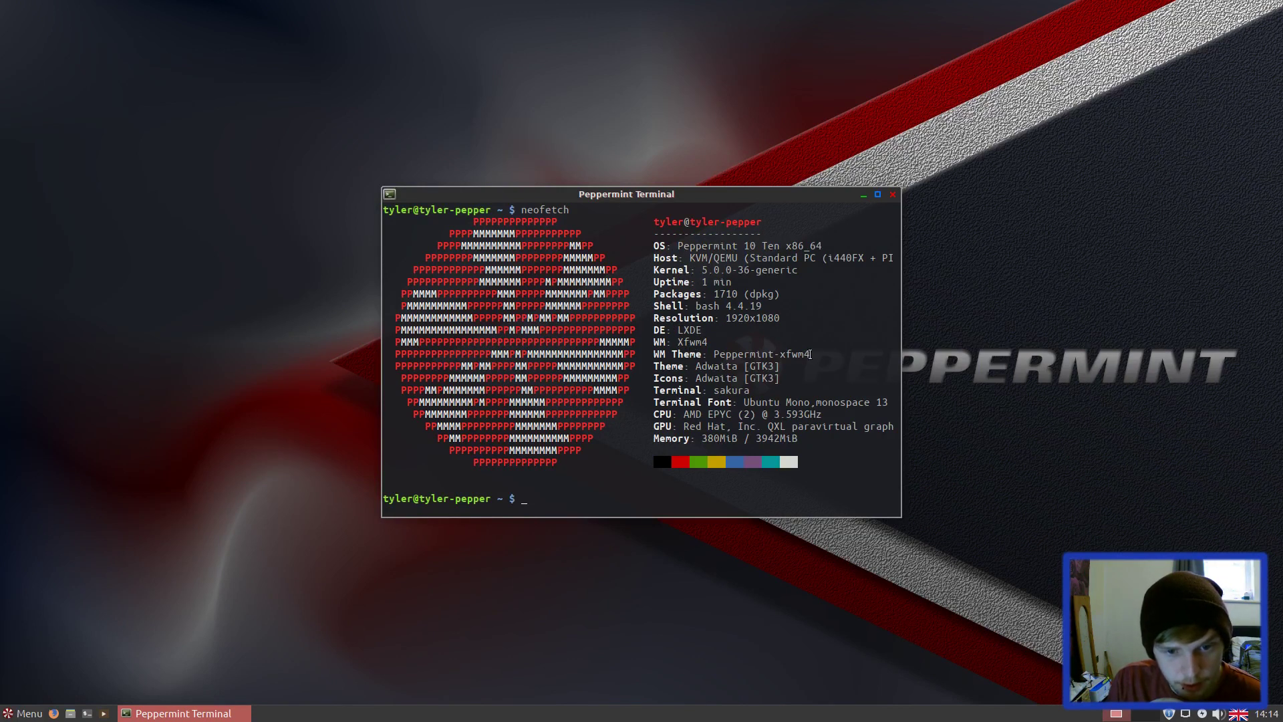
# - Select the WM Theme and LXDE lines of the terminal output and snap the terminal top-right
pyautogui.tripleClick(813, 354)
pyautogui.click(814, 359)
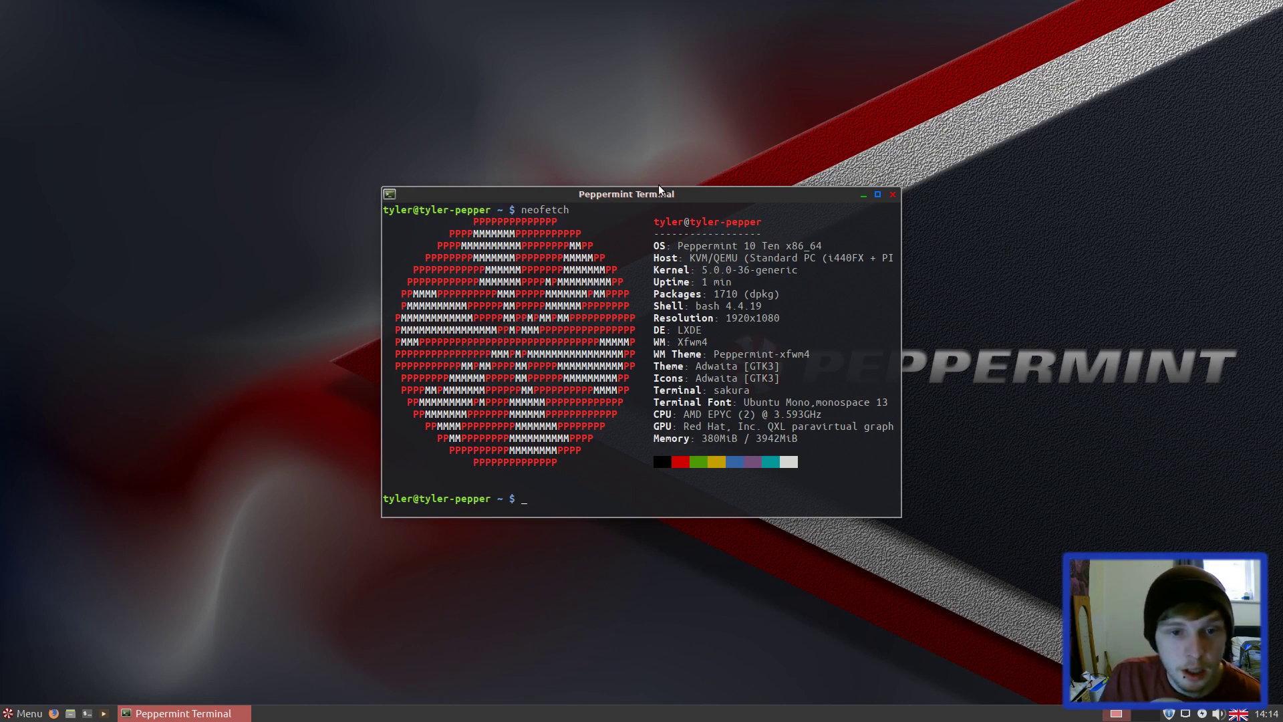
pyautogui.moveTo(699, 194); pyautogui.dragTo(1070, 21)
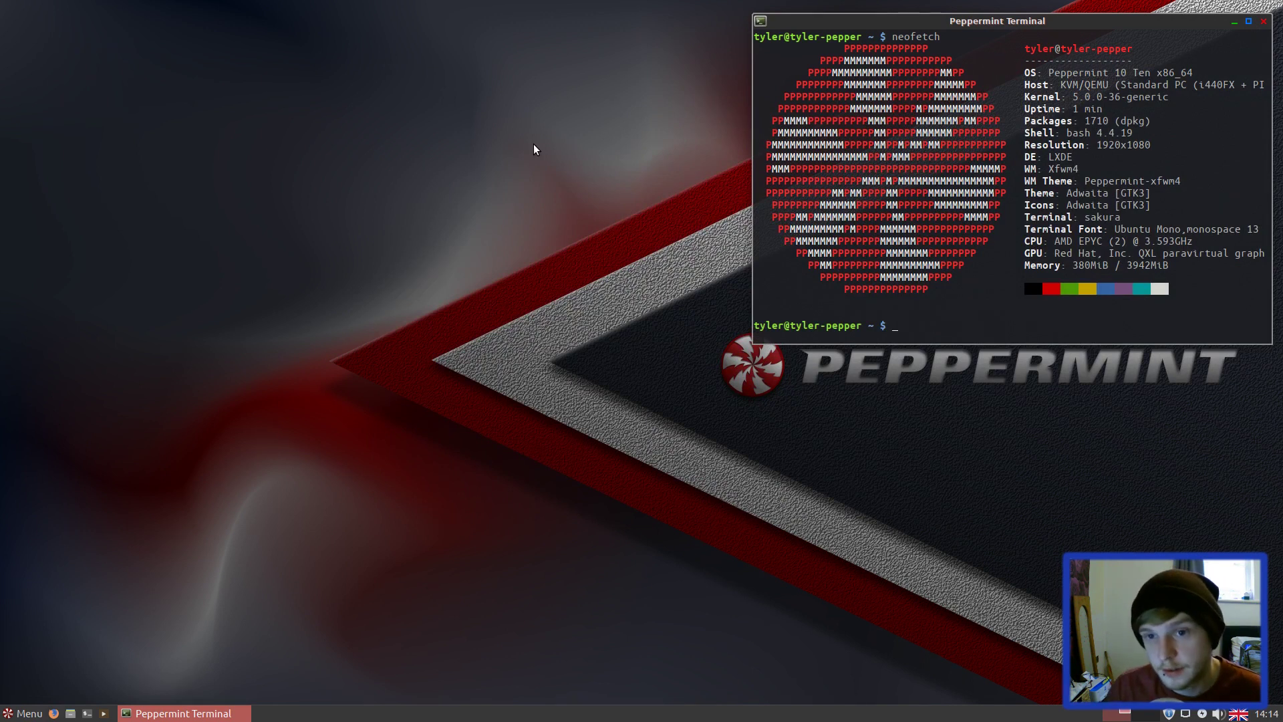
pyautogui.moveTo(1083, 155); pyautogui.dragTo(1052, 154)
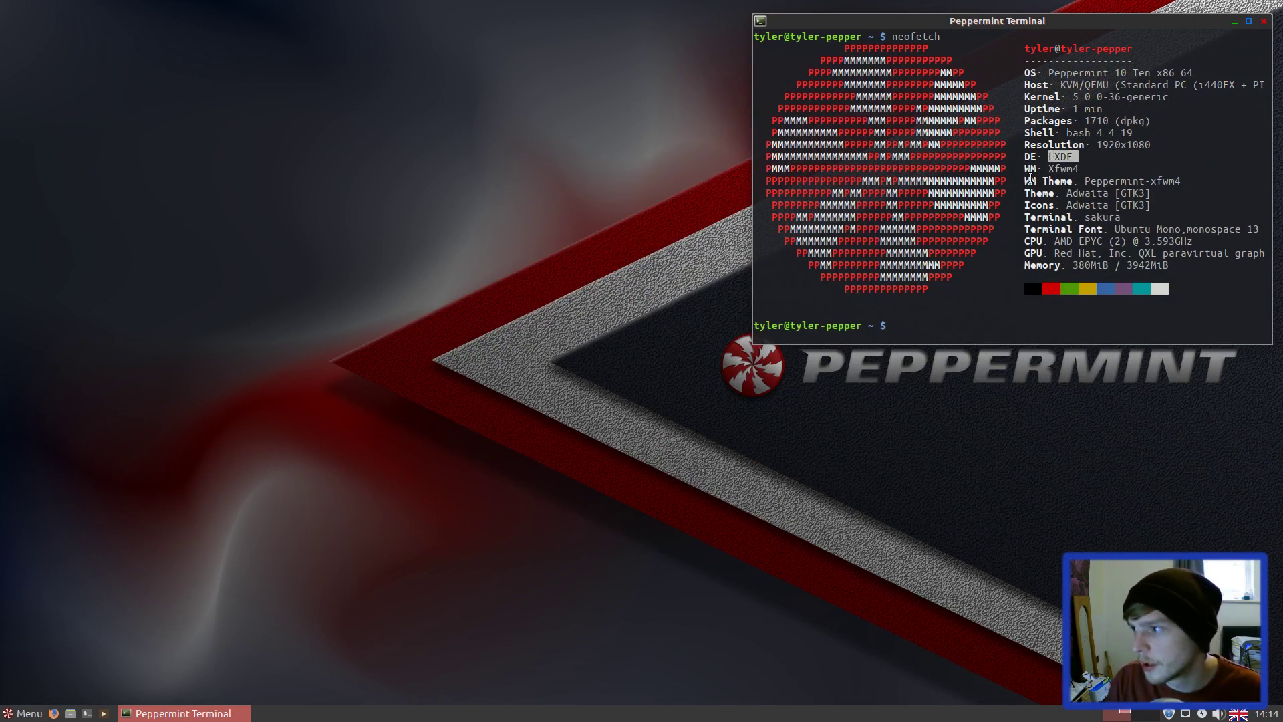
# - Browse the Multimedia applications in the launcher and move the terminal back to the screen centre
pyautogui.click(13, 714)
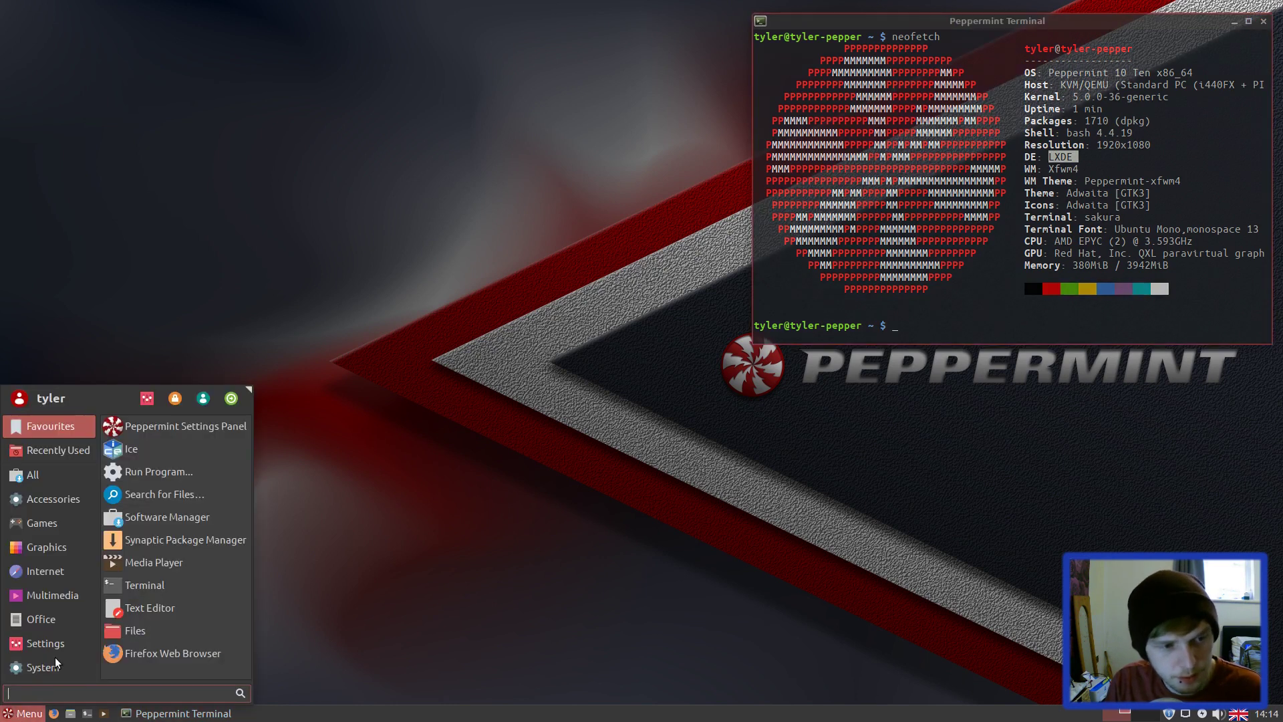
pyautogui.click(50, 595)
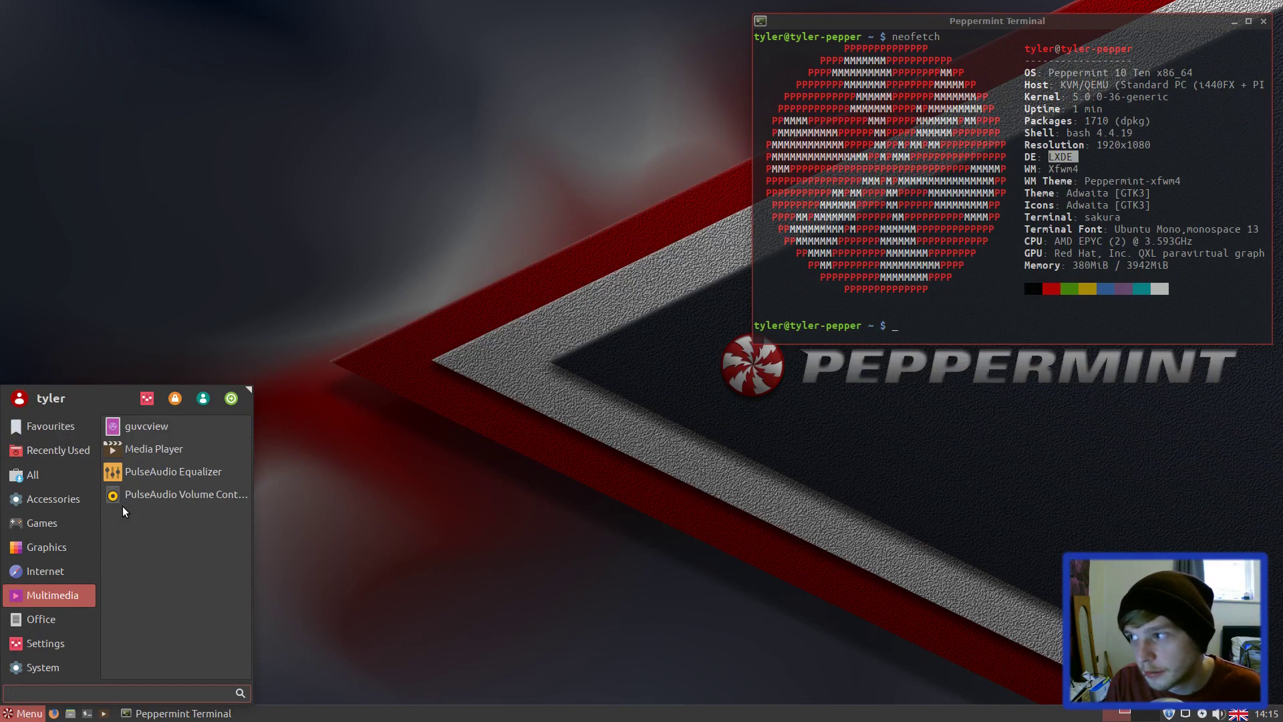
pyautogui.click(563, 396)
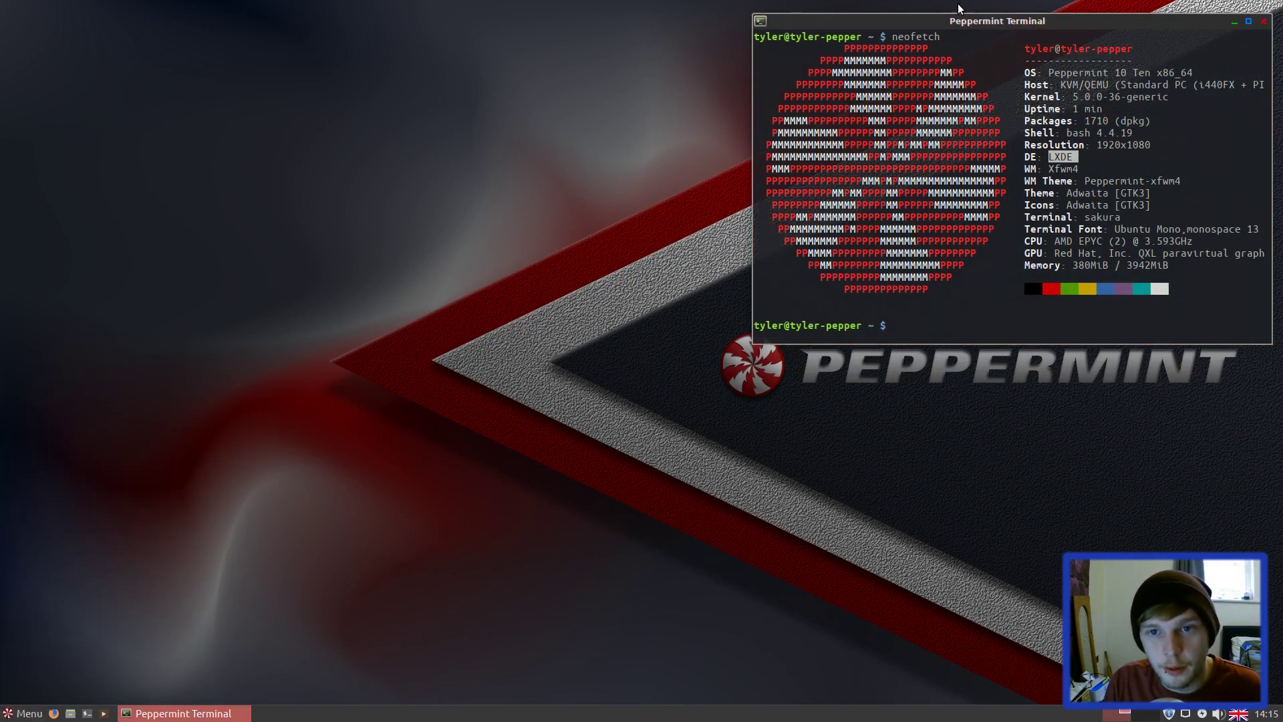
pyautogui.moveTo(977, 24); pyautogui.dragTo(610, 154)
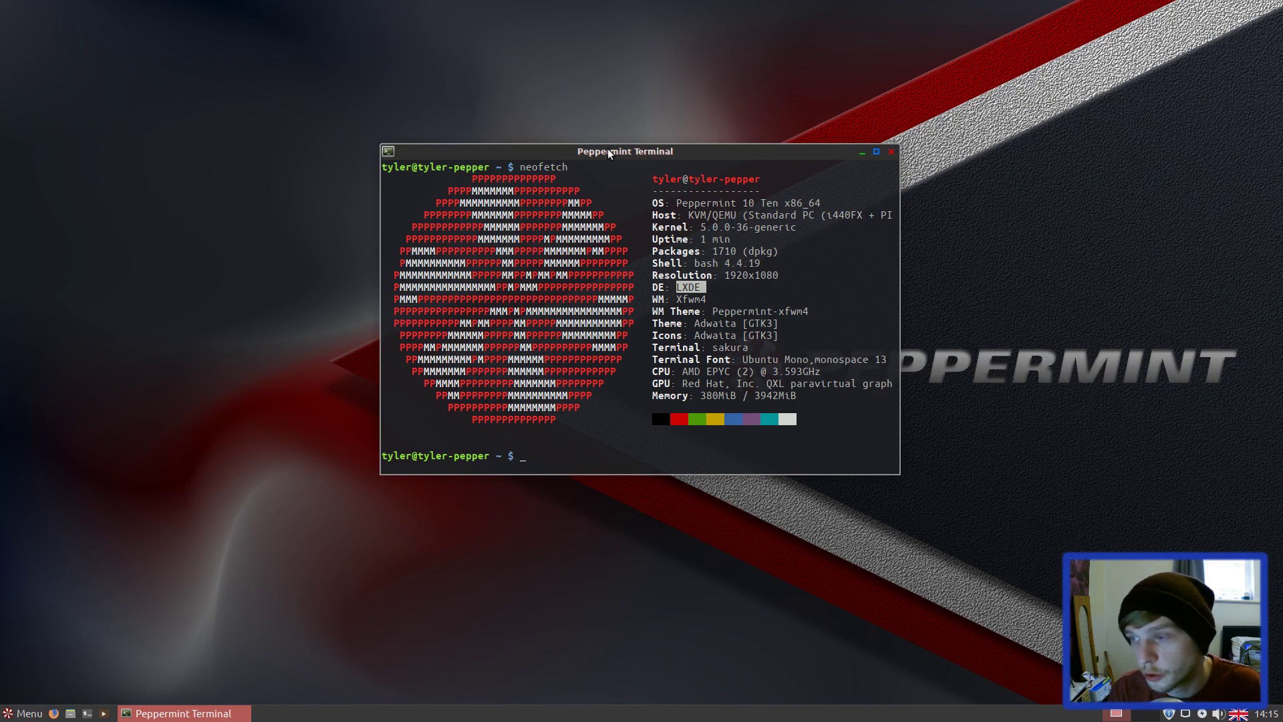
# - Minimize the terminal and start the Files file manager from the launcher
pyautogui.click(861, 152)
pyautogui.click(23, 713)
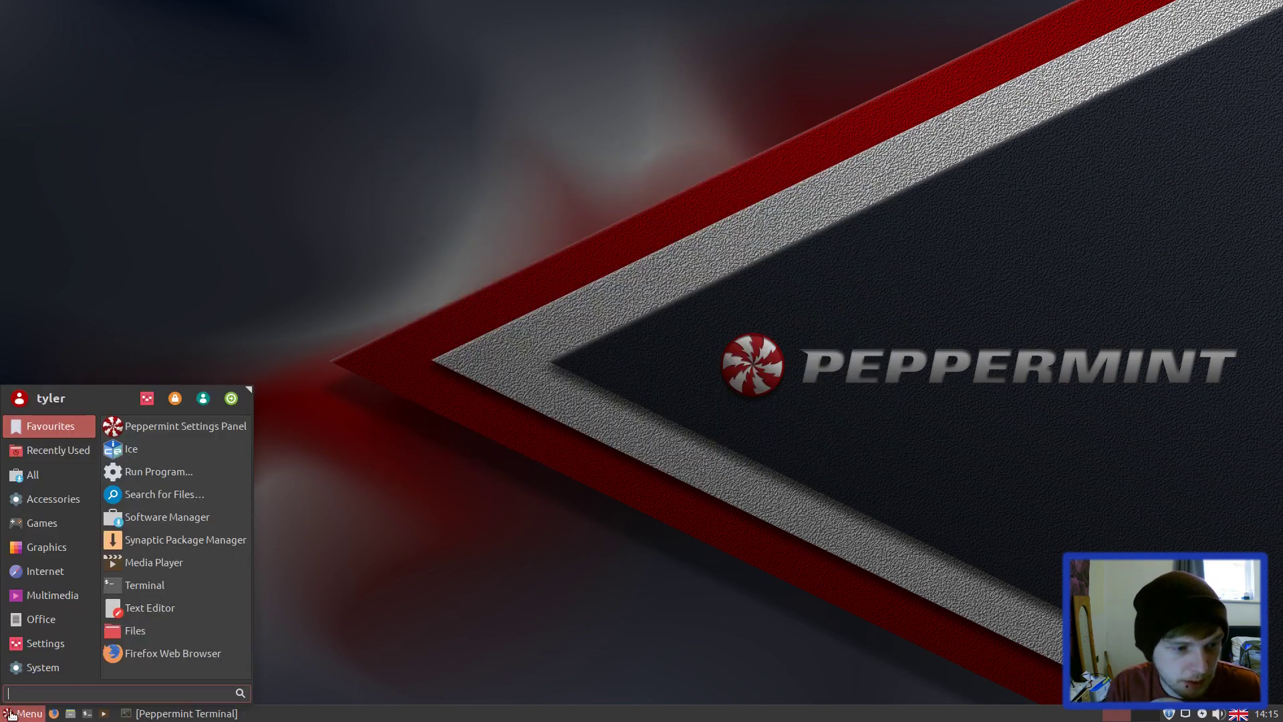
pyautogui.moveTo(65, 479)
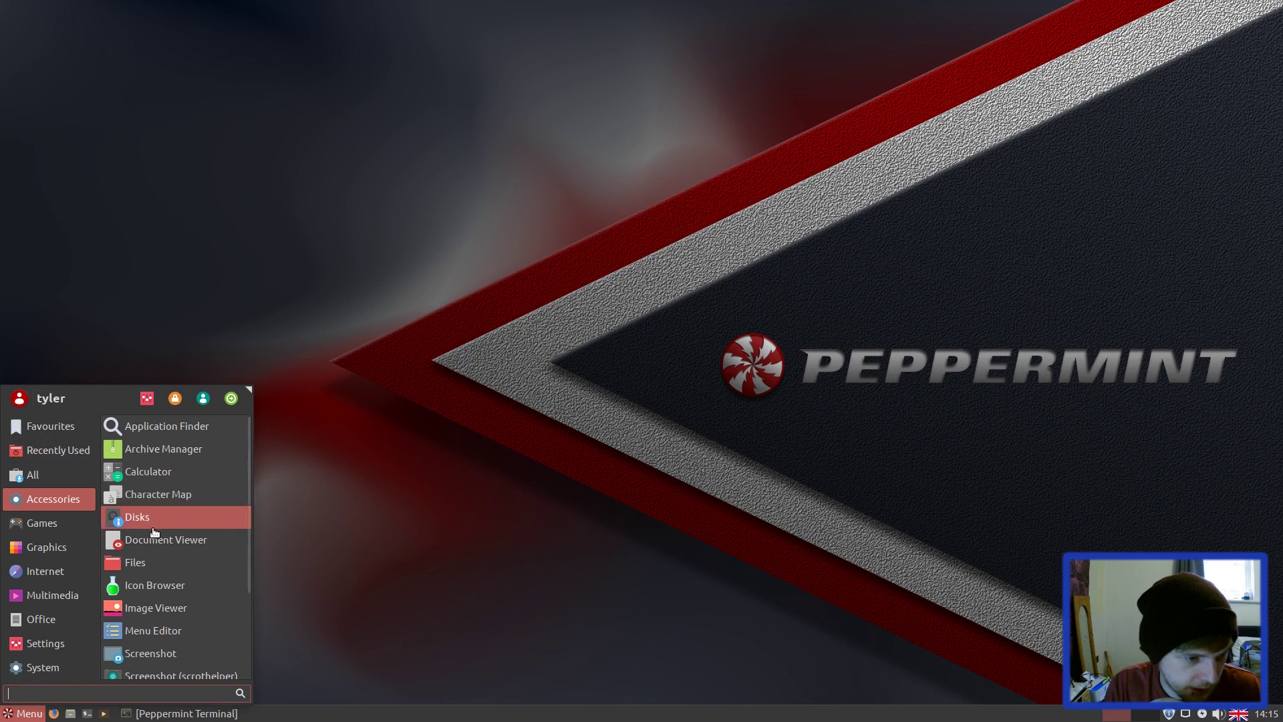
pyautogui.click(165, 562)
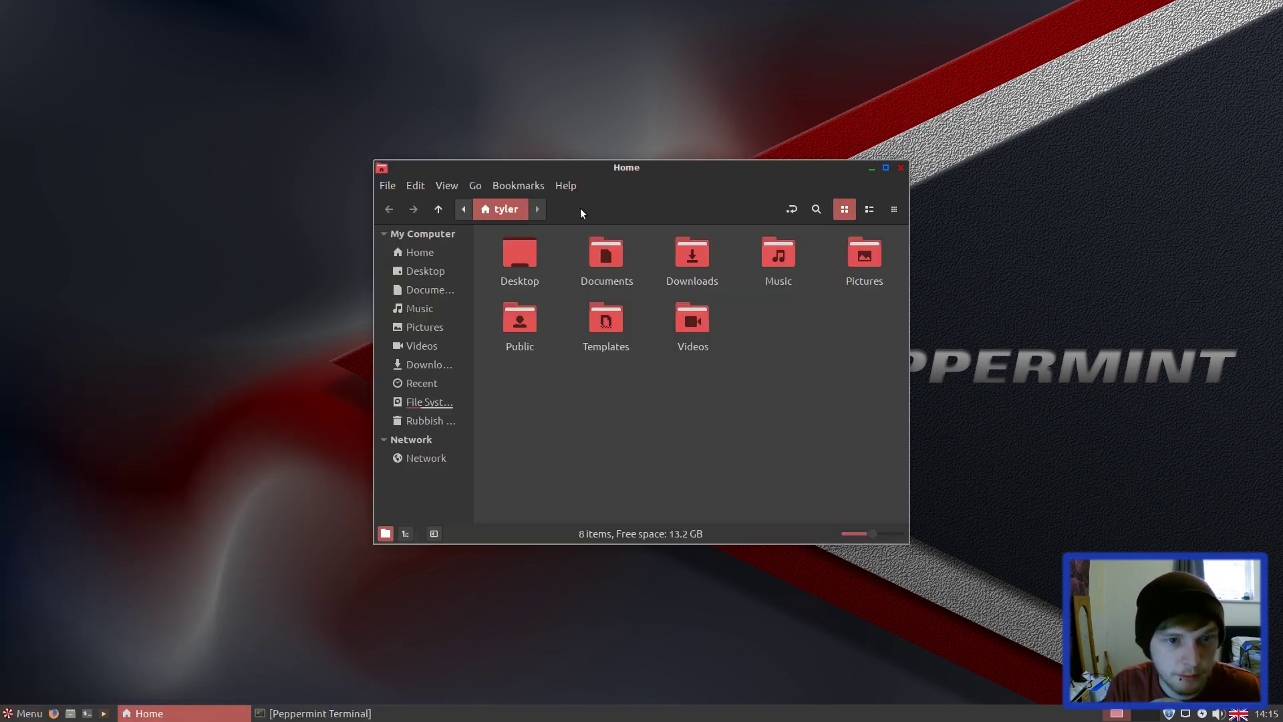
# - View Nemo's About information, moving the box aside to reveal the folders, then close it
pyautogui.click(567, 186)
pyautogui.click(587, 229)
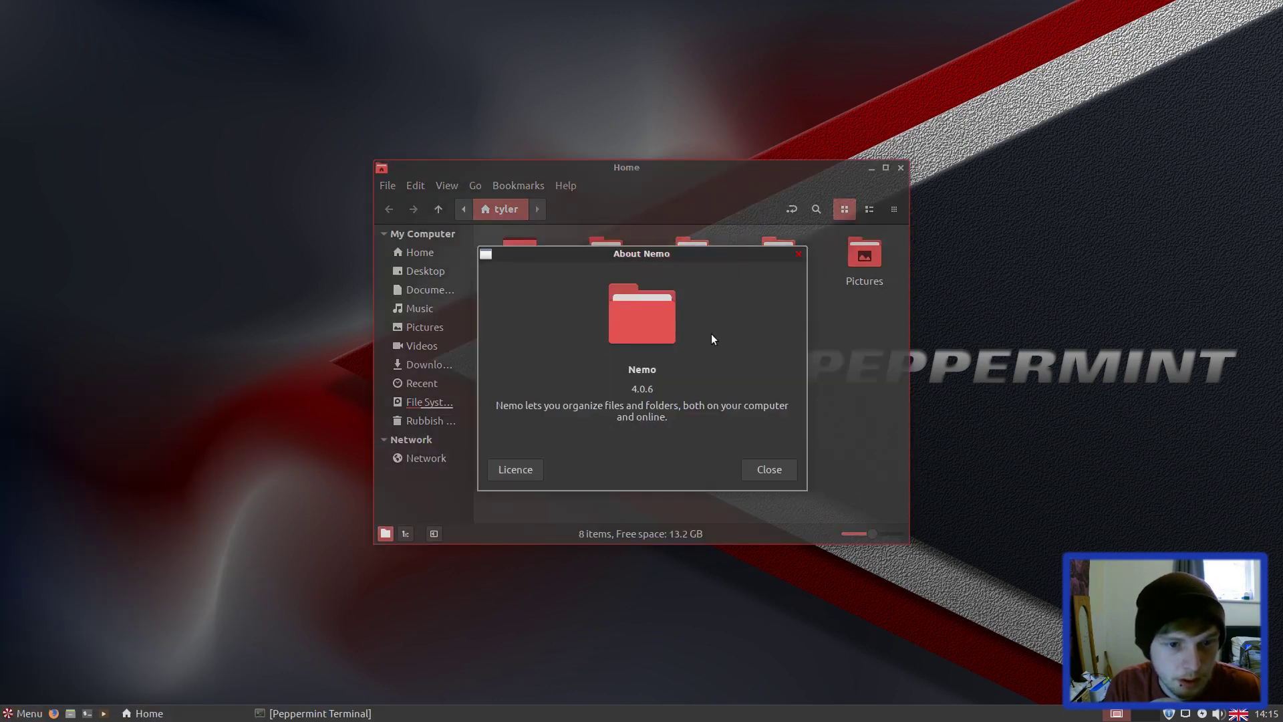
pyautogui.moveTo(654, 251); pyautogui.dragTo(1016, 143)
pyautogui.click(1129, 362)
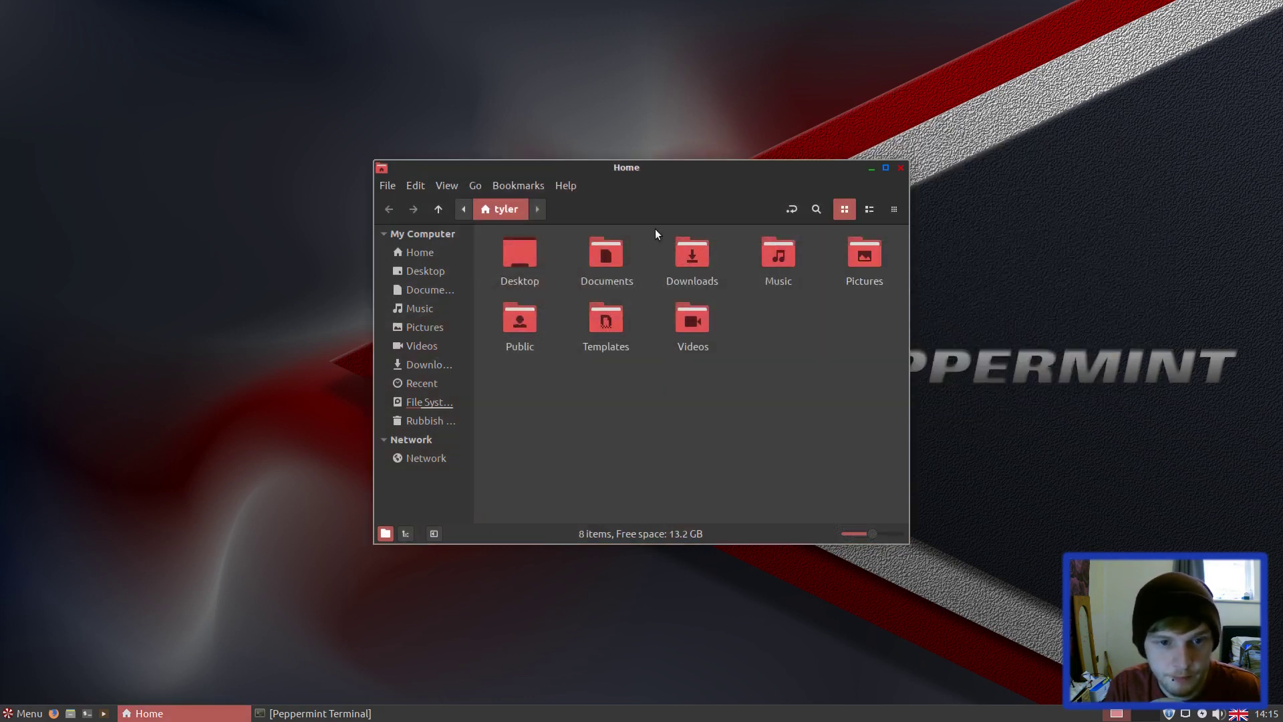
# - Drag the Home window around the desktop and list the Accessories applications
pyautogui.moveTo(616, 175); pyautogui.dragTo(549, 122)
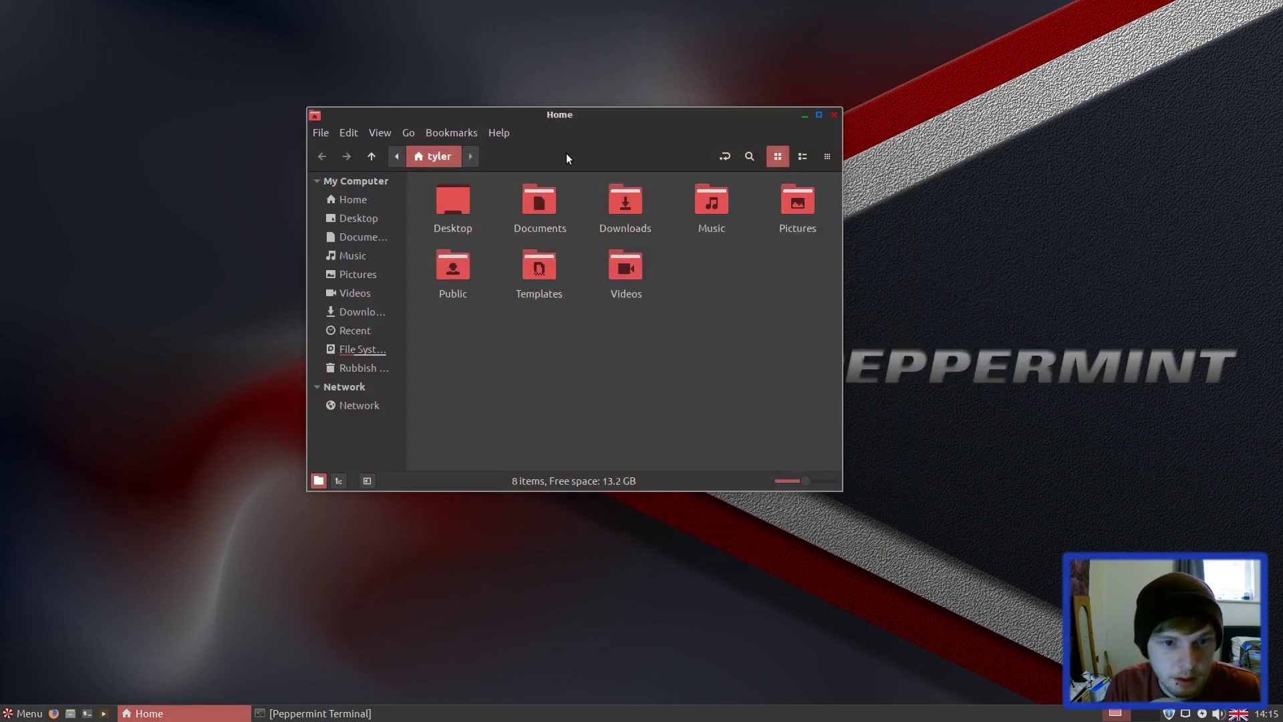
pyautogui.click(19, 713)
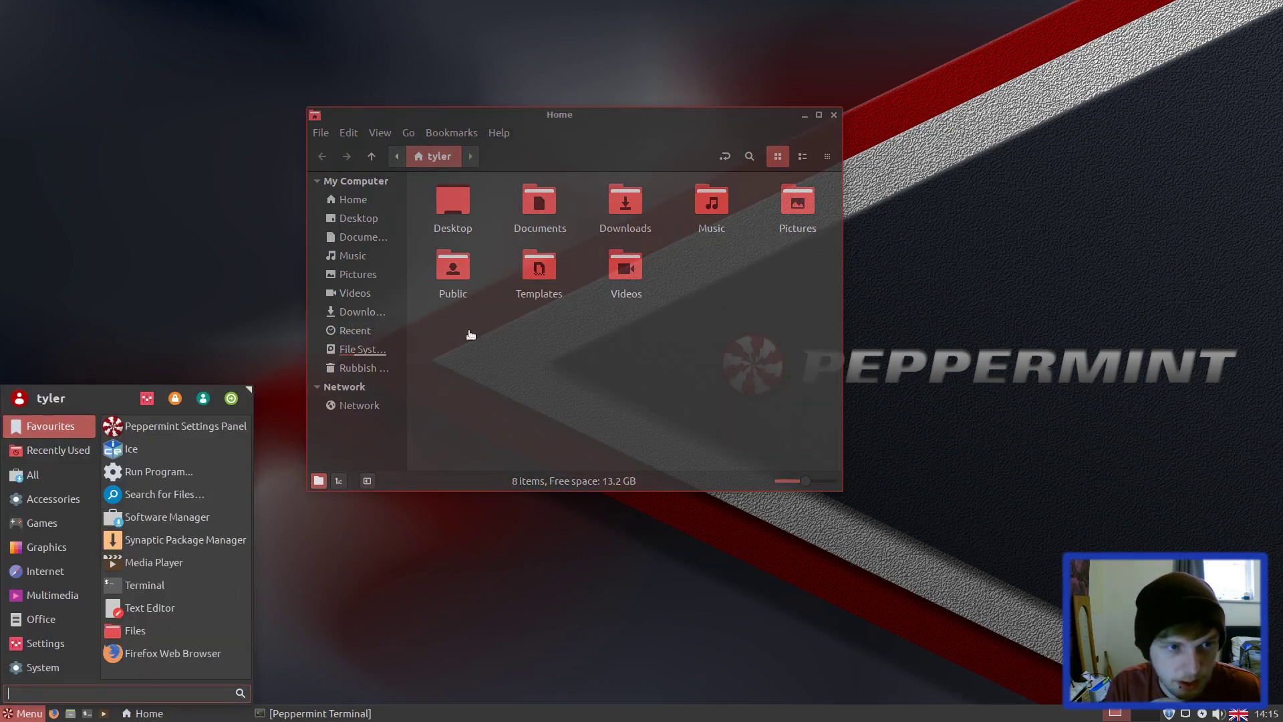
pyautogui.click(204, 217)
pyautogui.moveTo(532, 118); pyautogui.dragTo(744, 170)
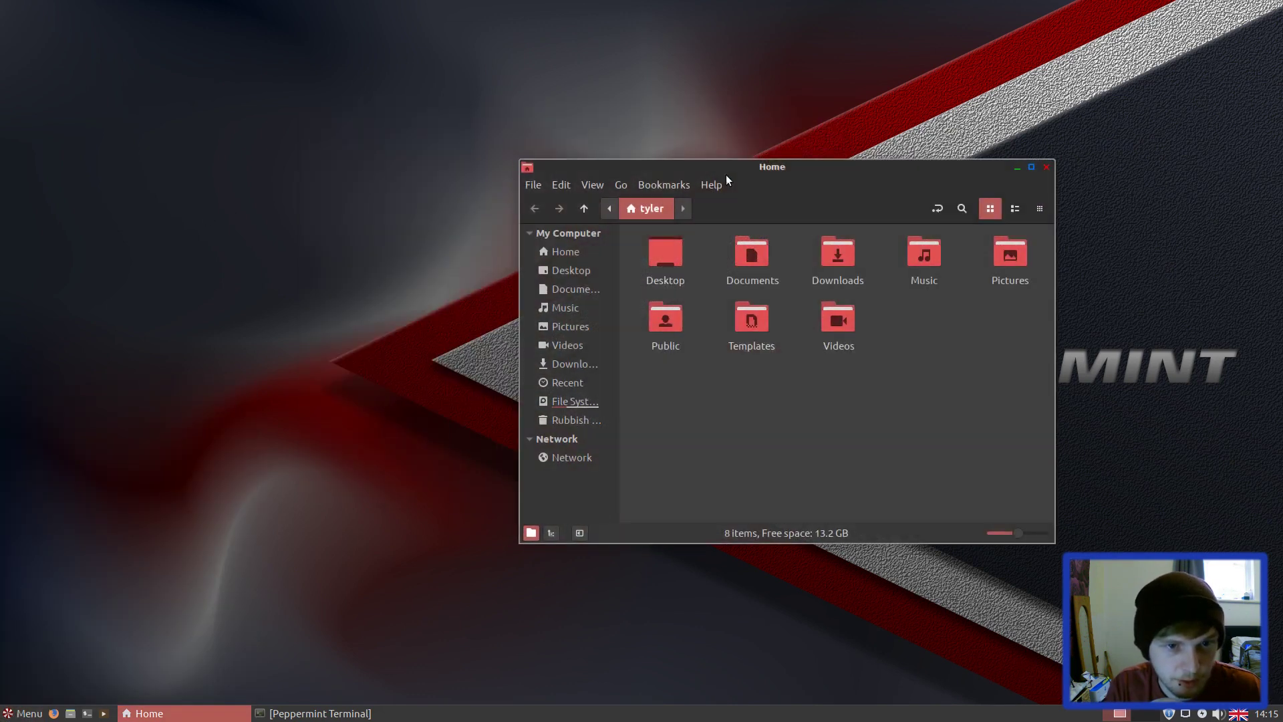
pyautogui.click(20, 713)
pyautogui.click(57, 499)
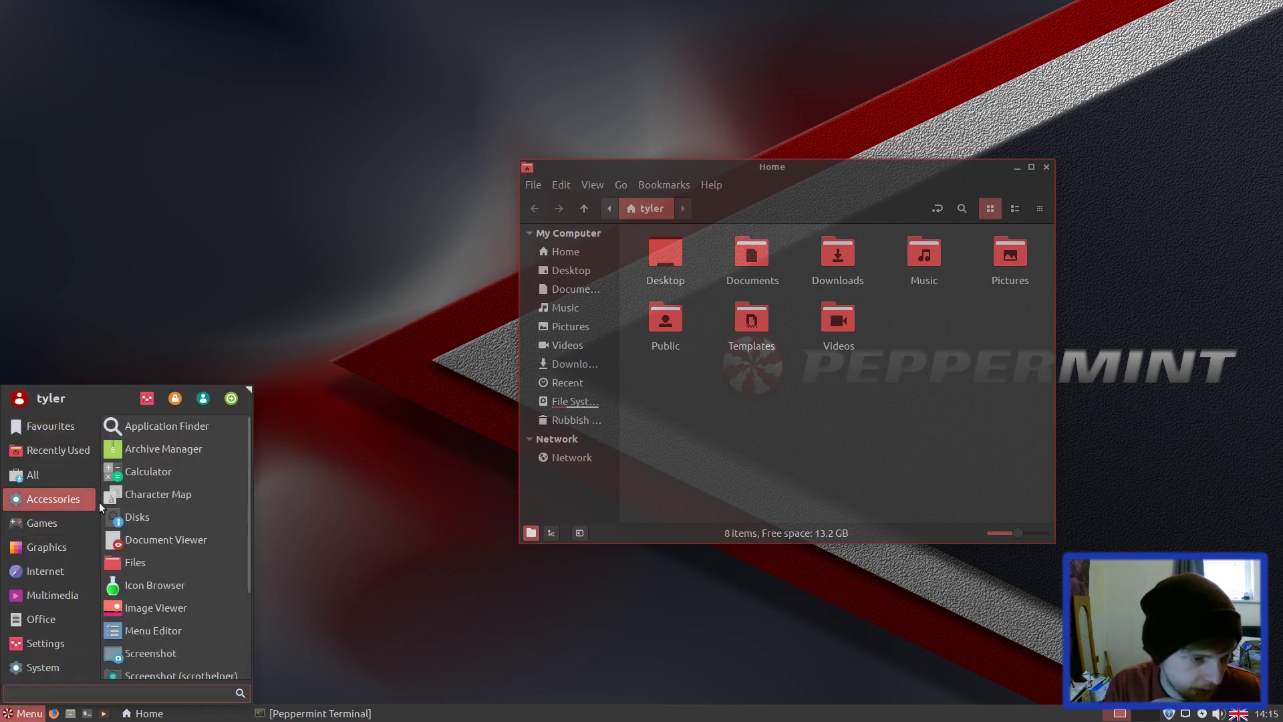
# - Start Disks and open, then dismiss, the 21 GB drive's actions menu
pyautogui.click(197, 529)
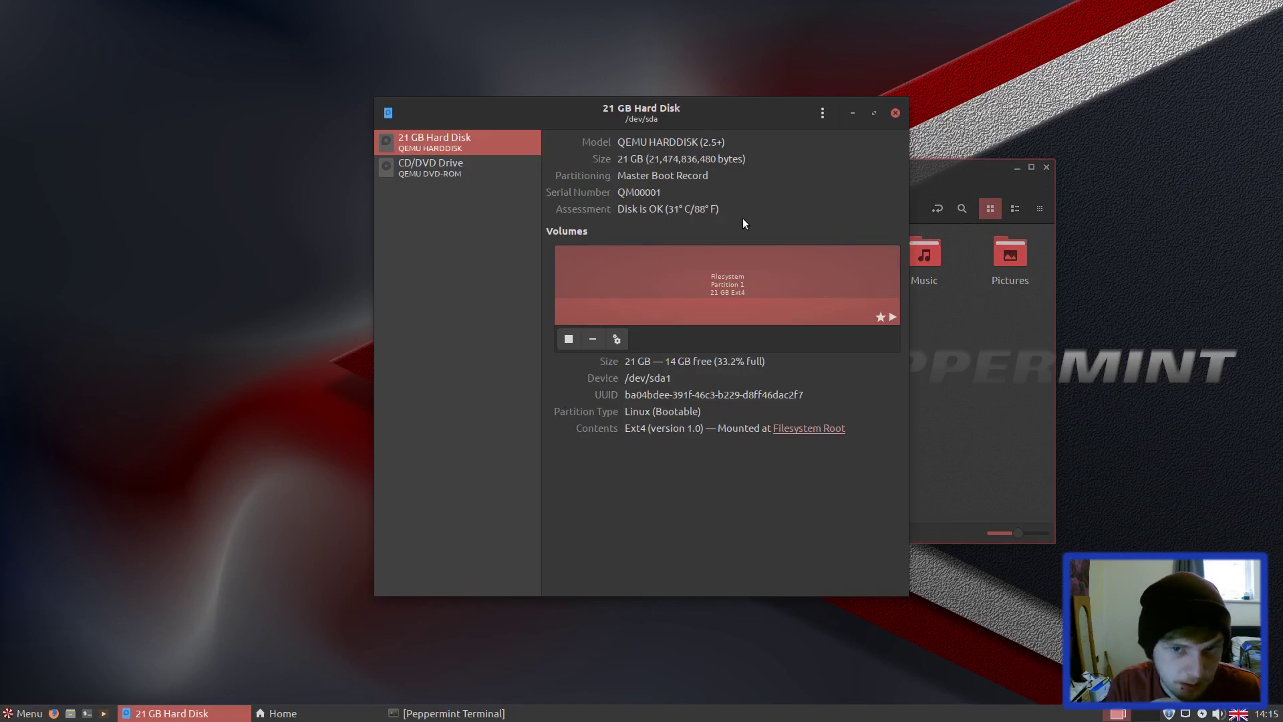
pyautogui.click(824, 113)
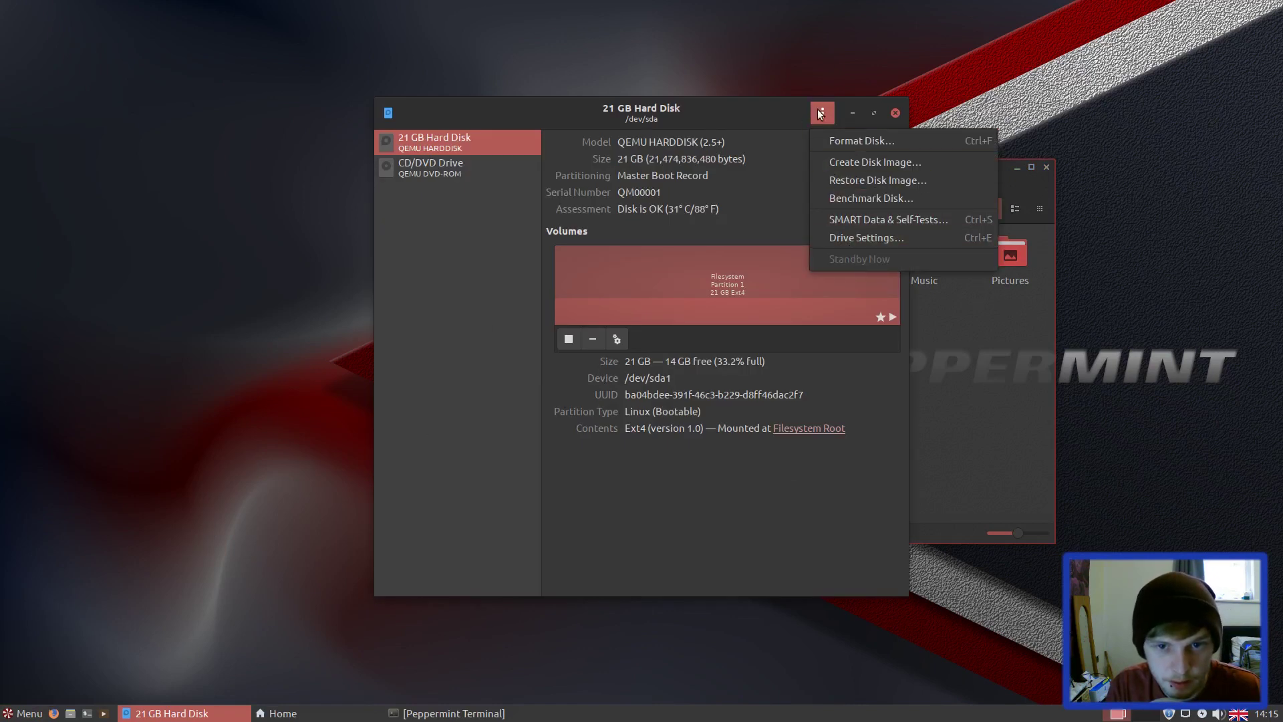
pyautogui.click(744, 115)
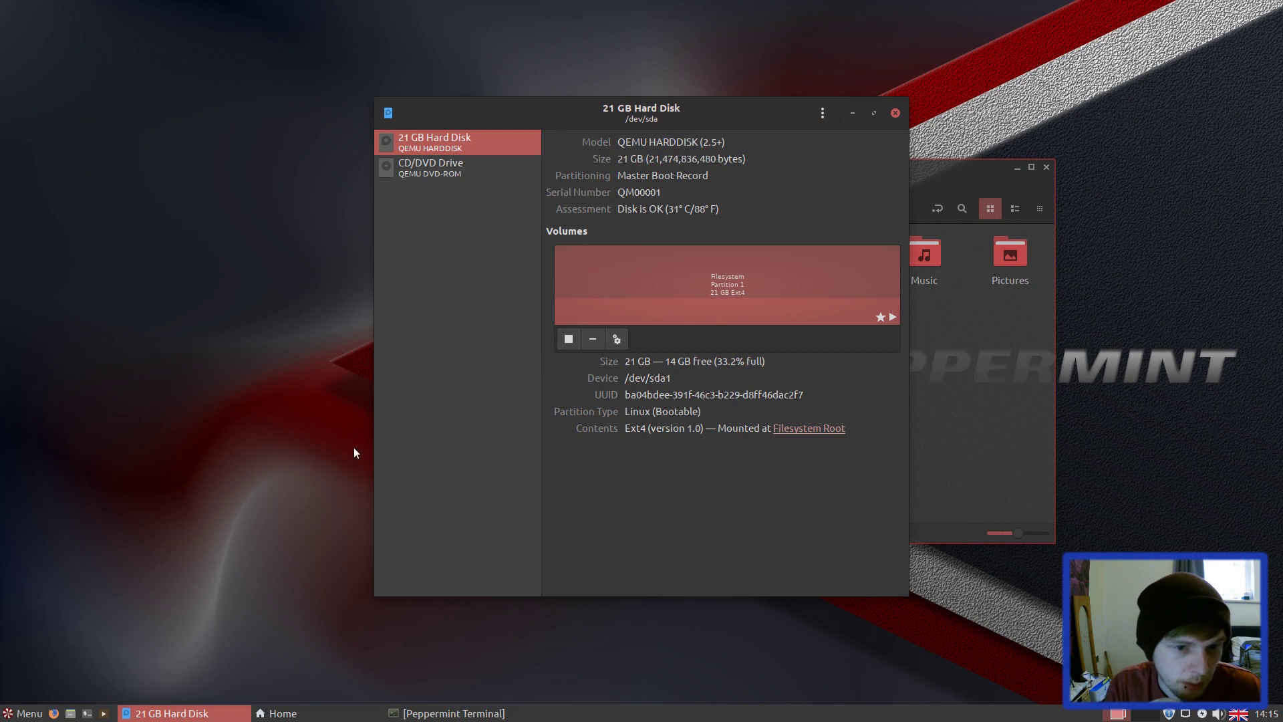
# - Reopen the Accessories applications list and scroll down through it
pyautogui.click(15, 712)
pyautogui.click(53, 498)
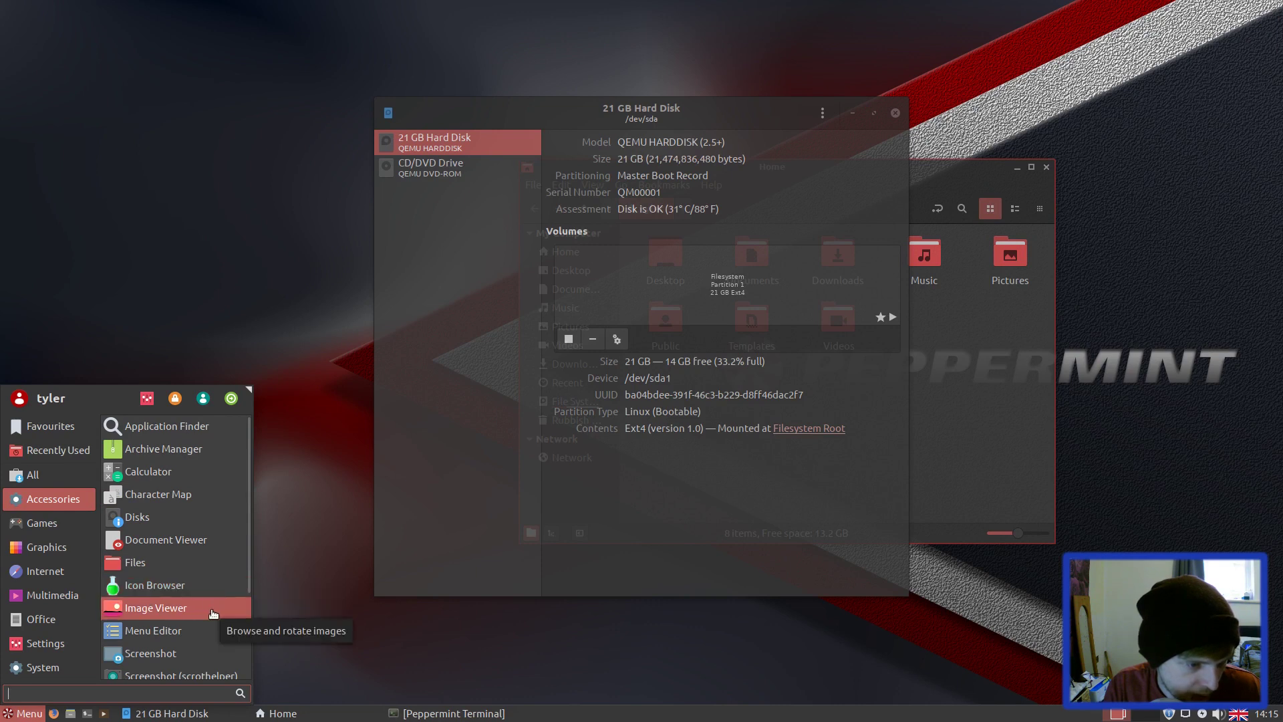
pyautogui.scroll(-3, 213, 613)
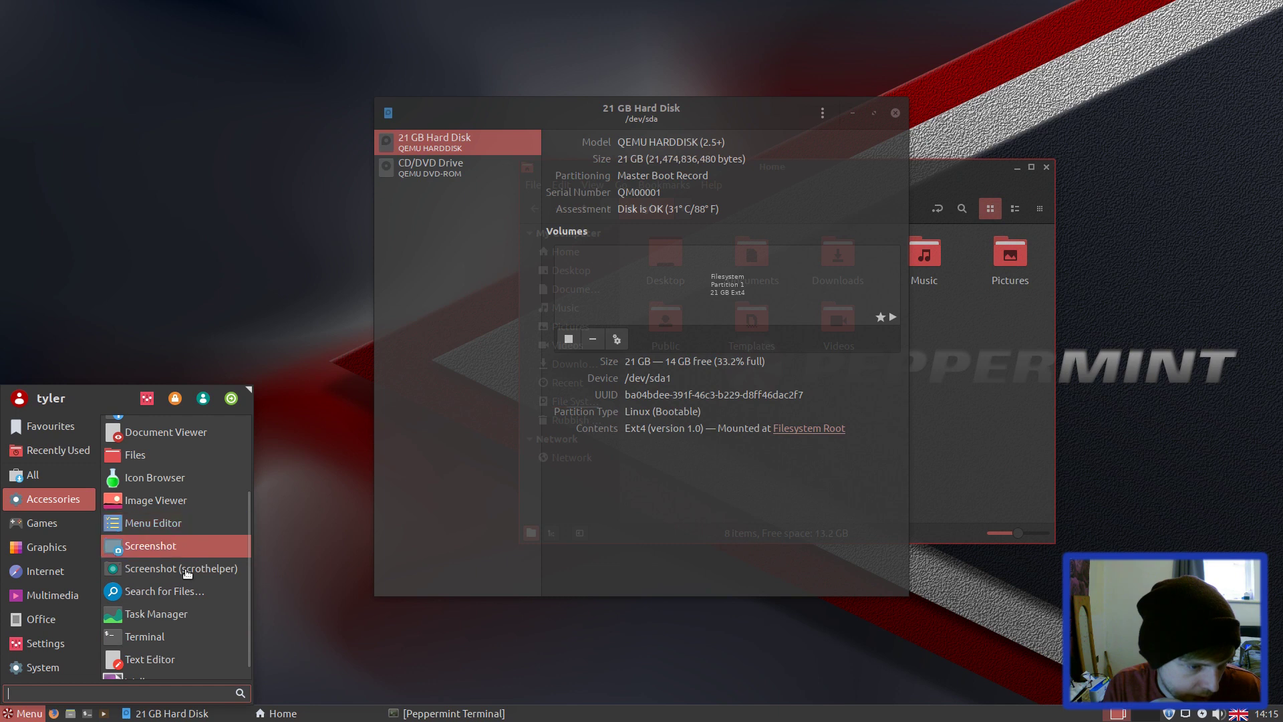
pyautogui.scroll(-1, 185, 600)
# - Start the xed text editor, shift it slightly left and show its About dialog (version 2.0.2)
pyautogui.click(185, 645)
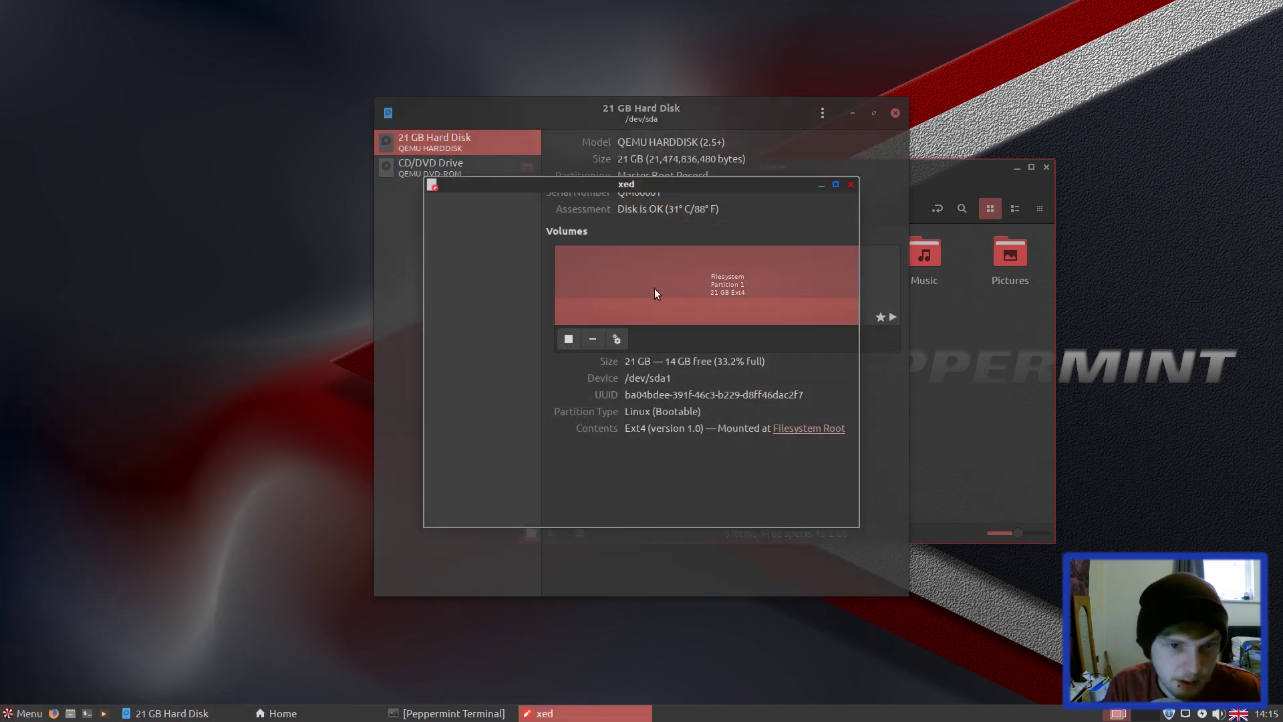
pyautogui.moveTo(592, 183); pyautogui.dragTo(552, 183)
pyautogui.click(642, 203)
pyautogui.click(647, 258)
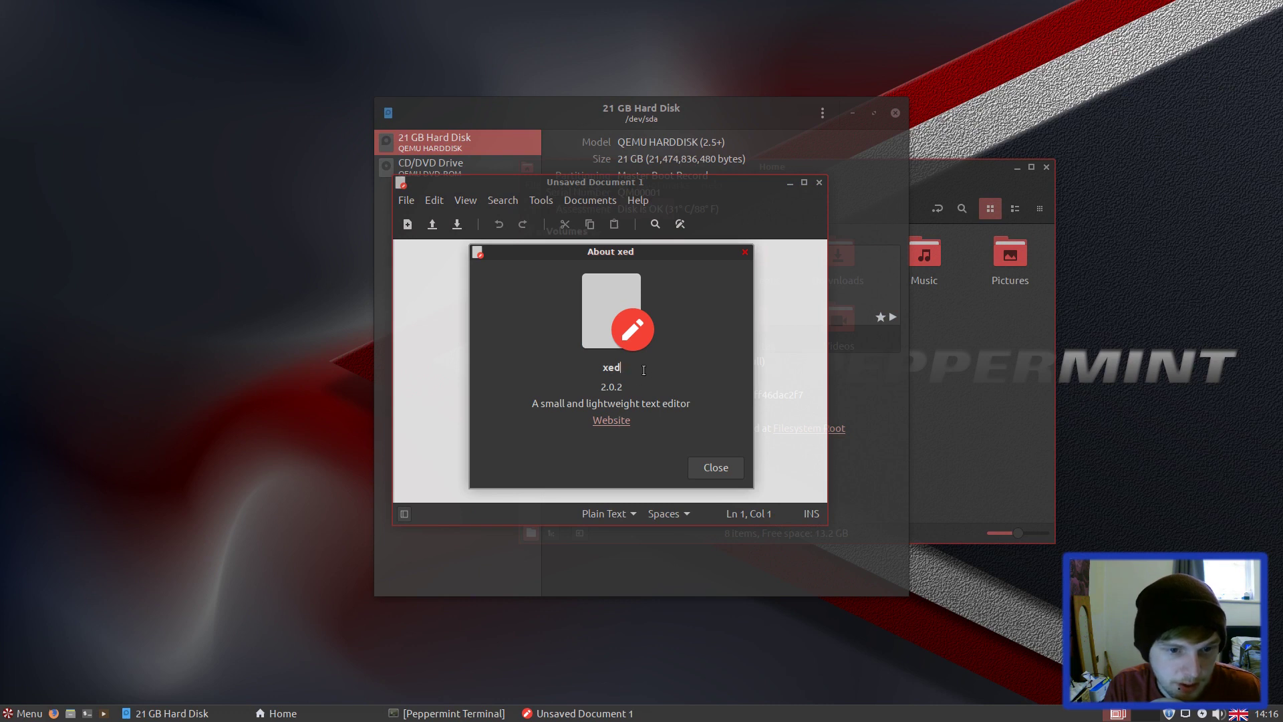
# - Open the application launcher and browse toward the Graphics category
pyautogui.click(4, 713)
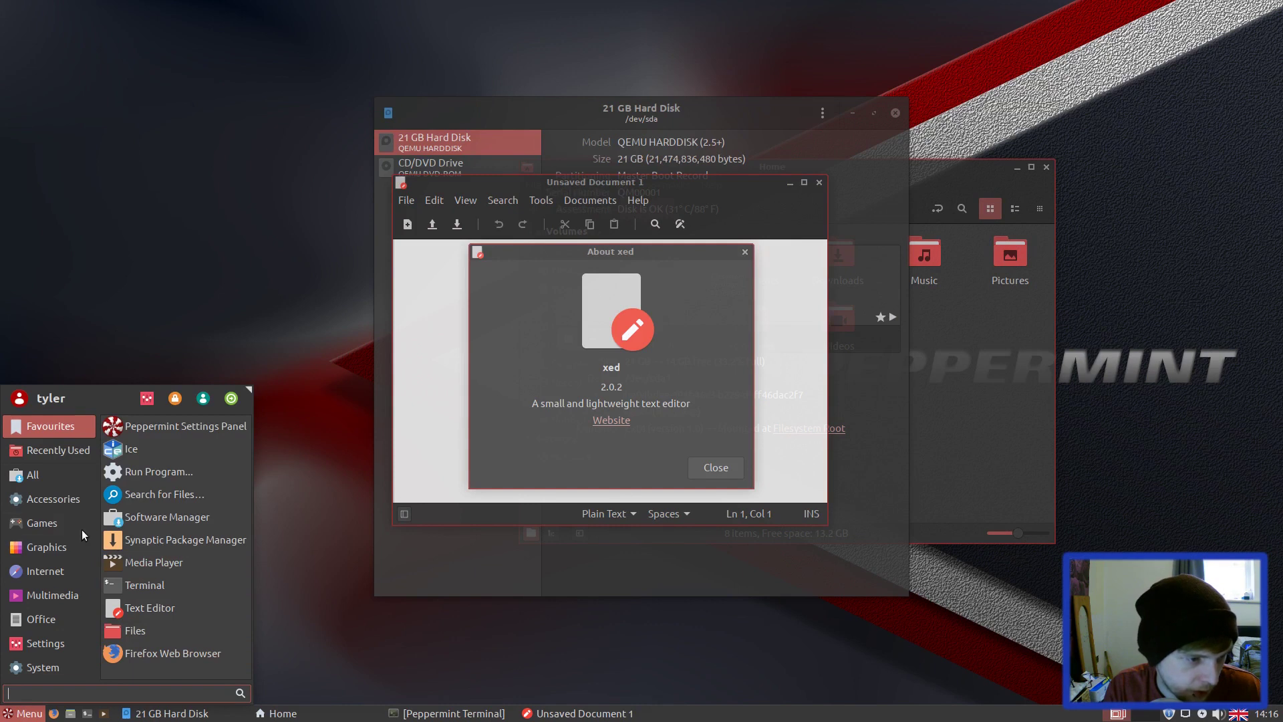
pyautogui.moveTo(66, 547)
pyautogui.moveTo(71, 525)
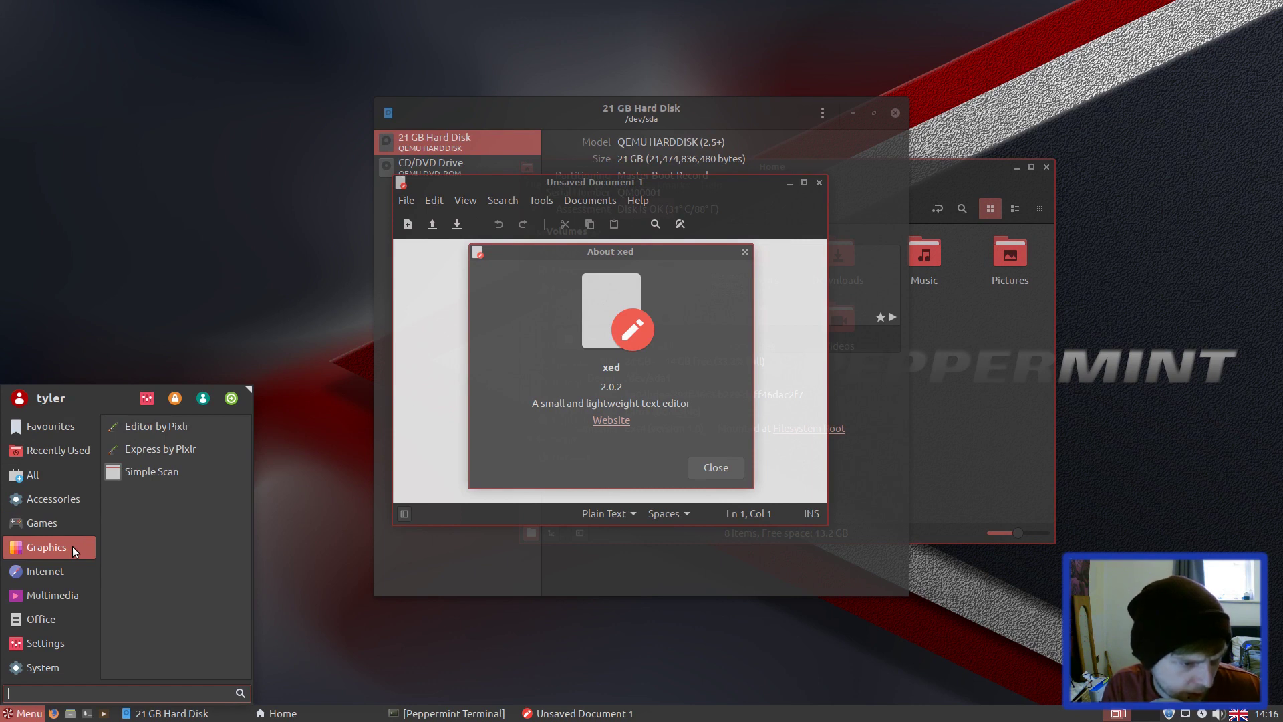
# - Launch Pixlr Editor and start the Dropbox installation from the menu
pyautogui.click(165, 427)
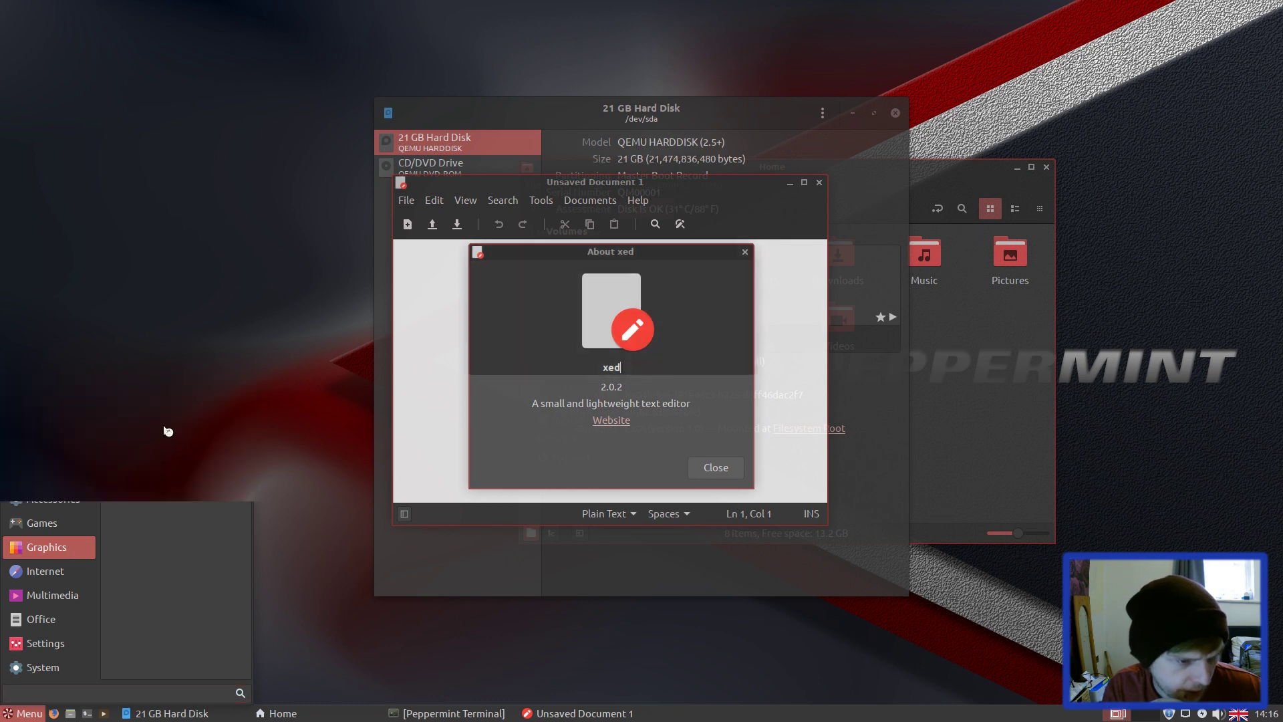
pyautogui.click(24, 711)
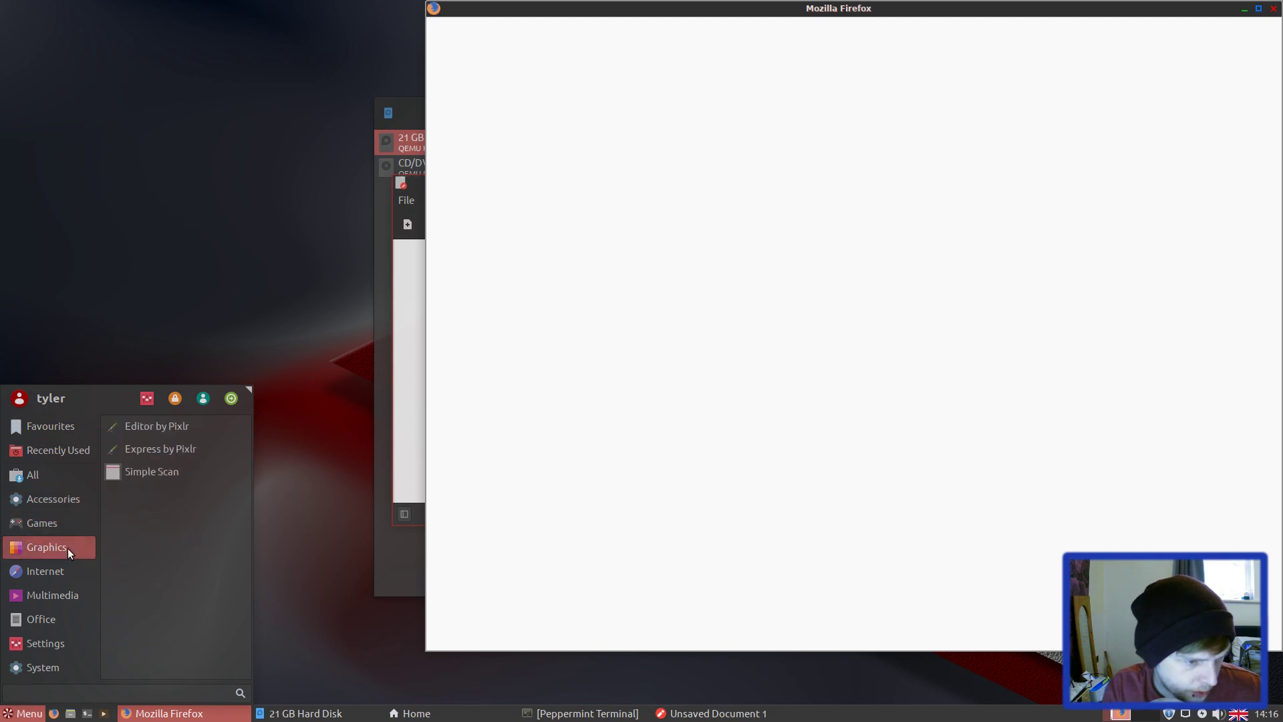
pyautogui.moveTo(63, 576)
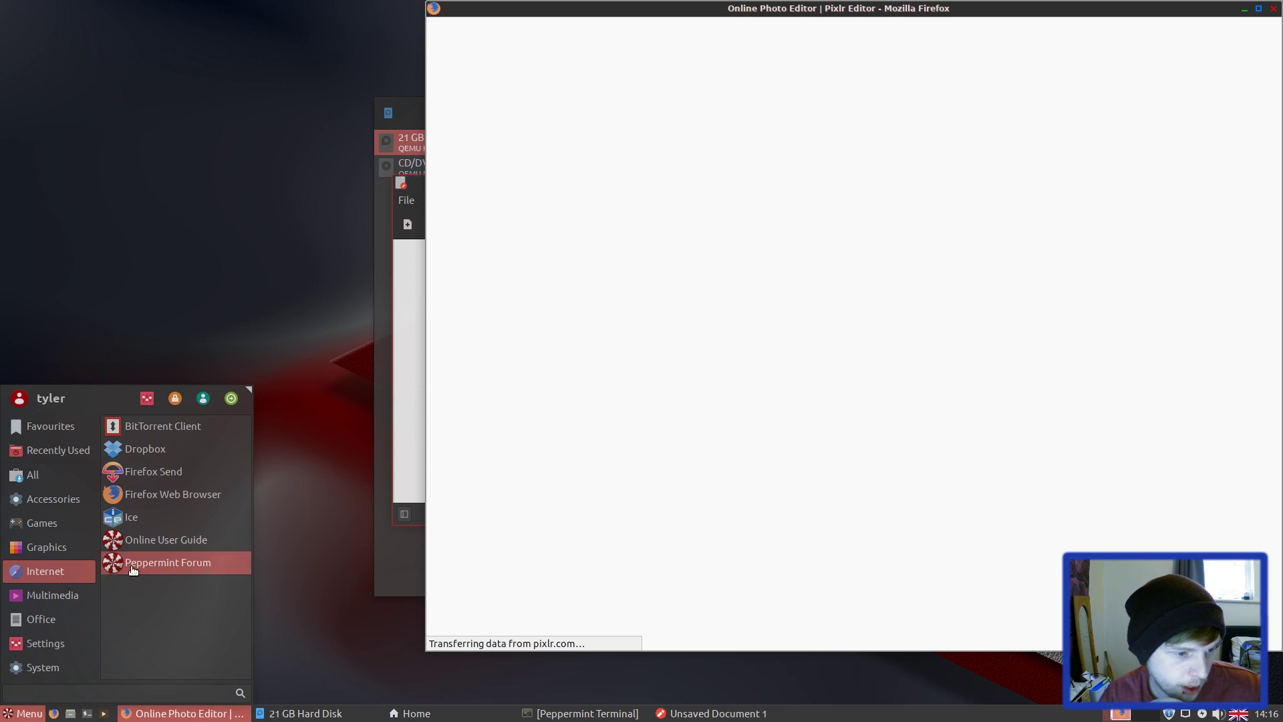
pyautogui.click(158, 449)
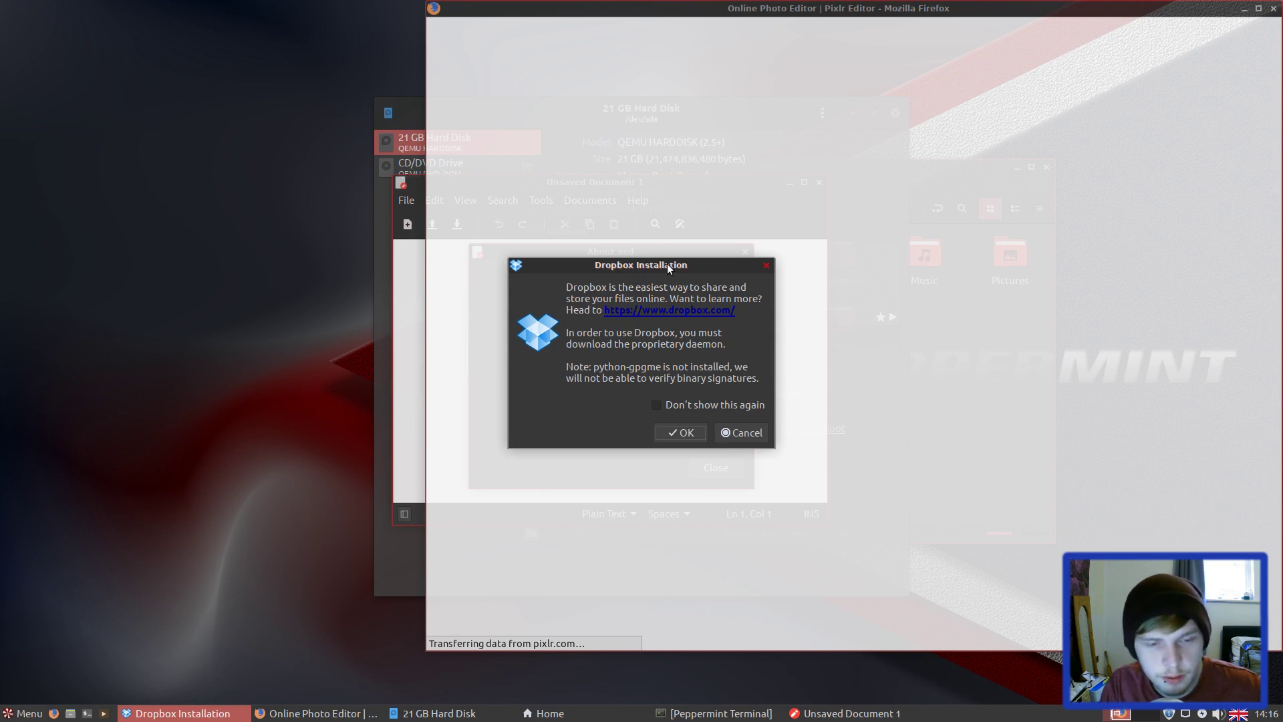
# - Move the Dropbox installation prompt aside, cancel it, and bring up the application menu
pyautogui.moveTo(670, 266); pyautogui.dragTo(459, 222)
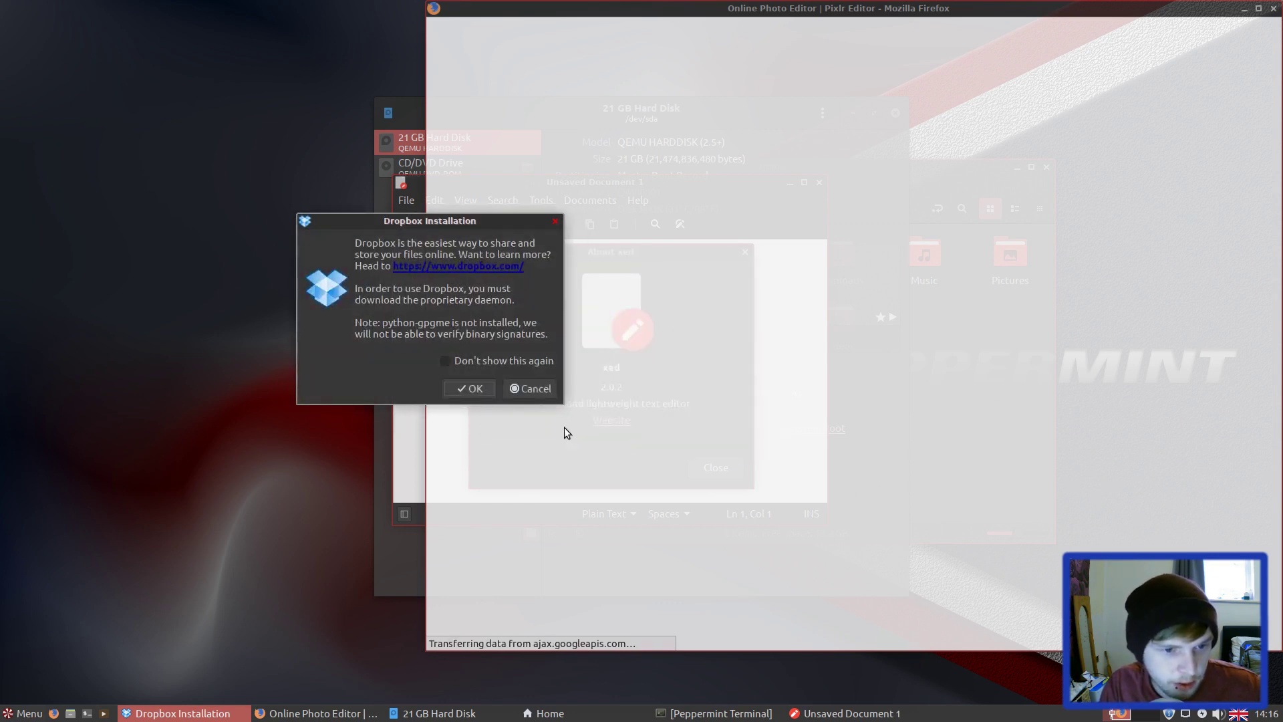
pyautogui.click(524, 387)
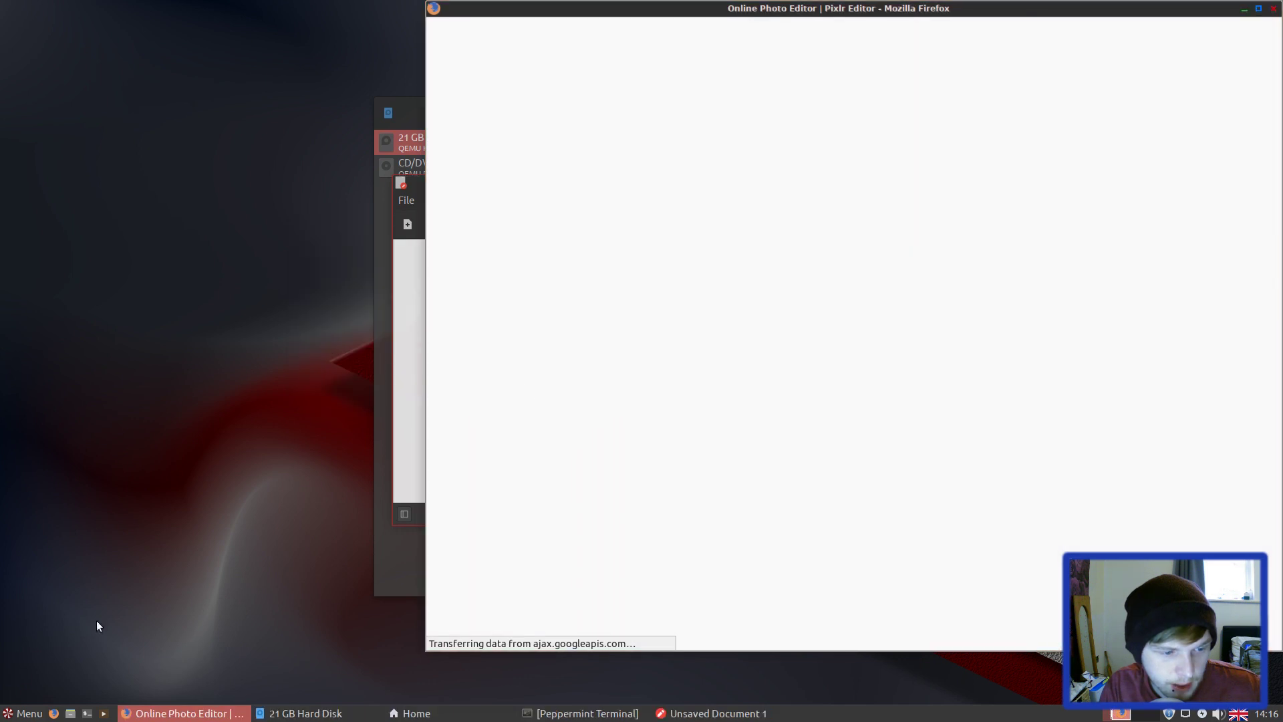
pyautogui.click(21, 714)
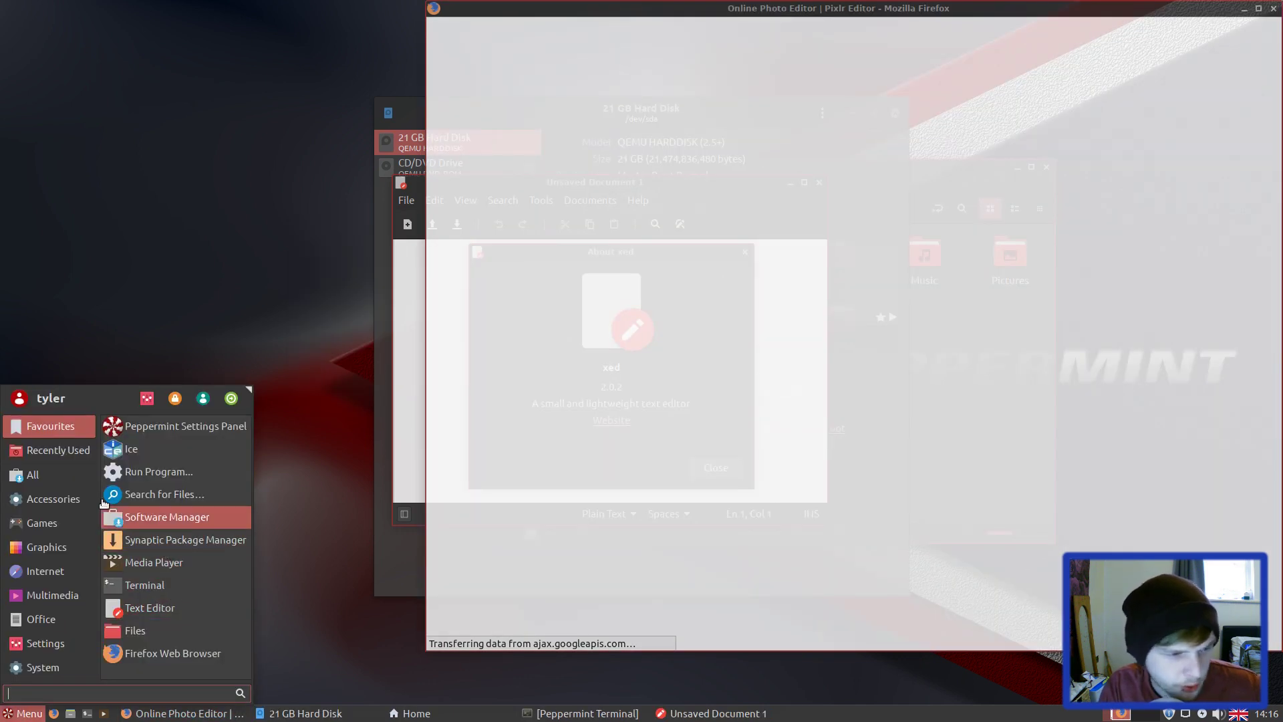
# - Browse the Internet, Multimedia and Office categories in the Whisker menu
pyautogui.moveTo(74, 572)
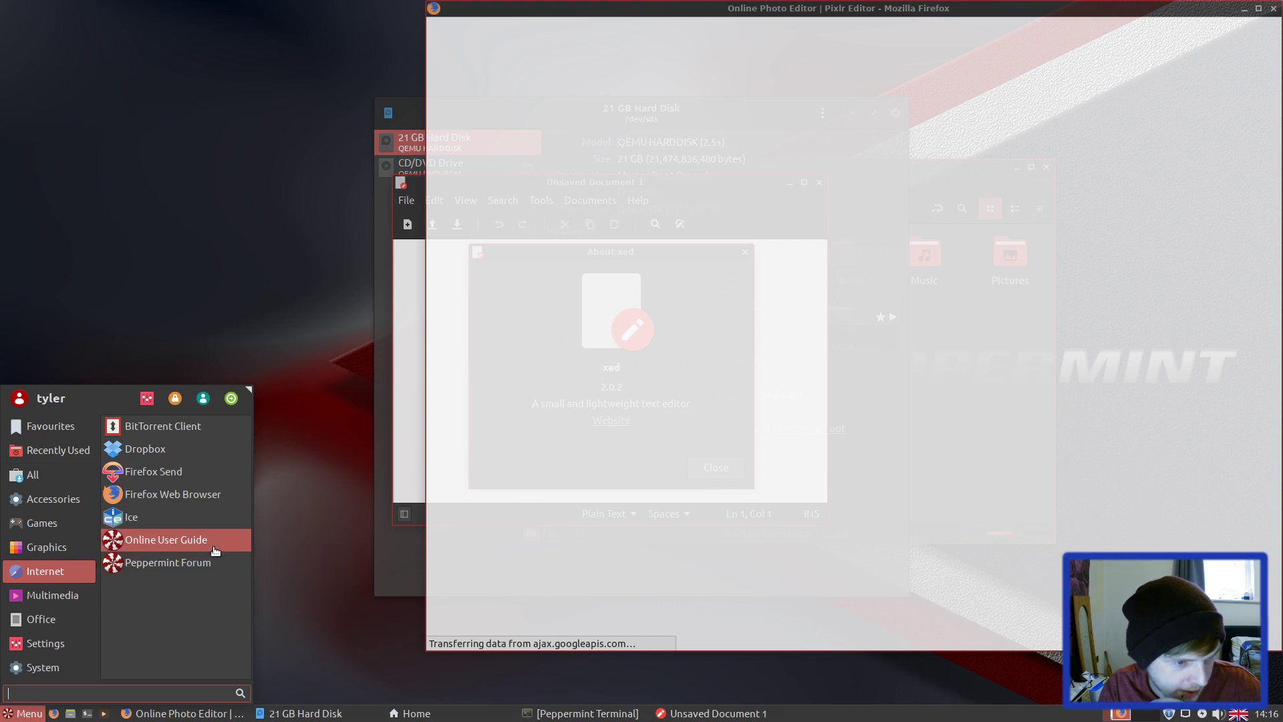
pyautogui.click(65, 603)
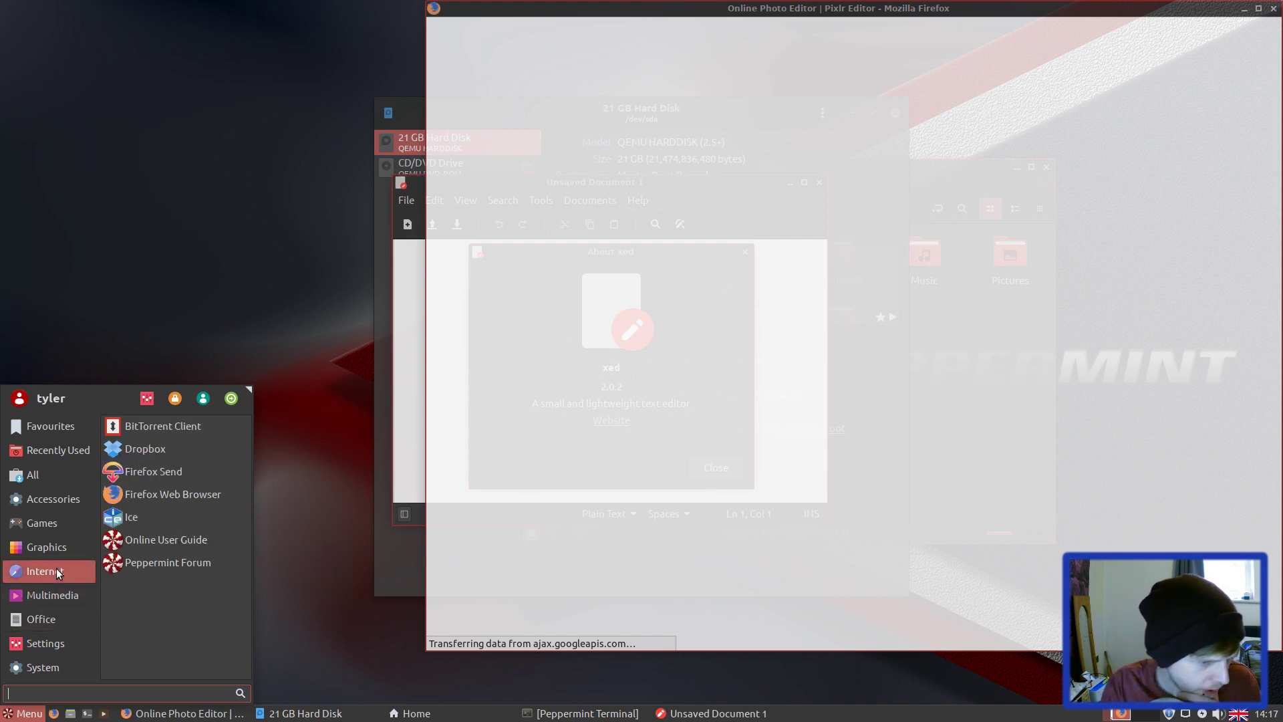
pyautogui.moveTo(54, 596)
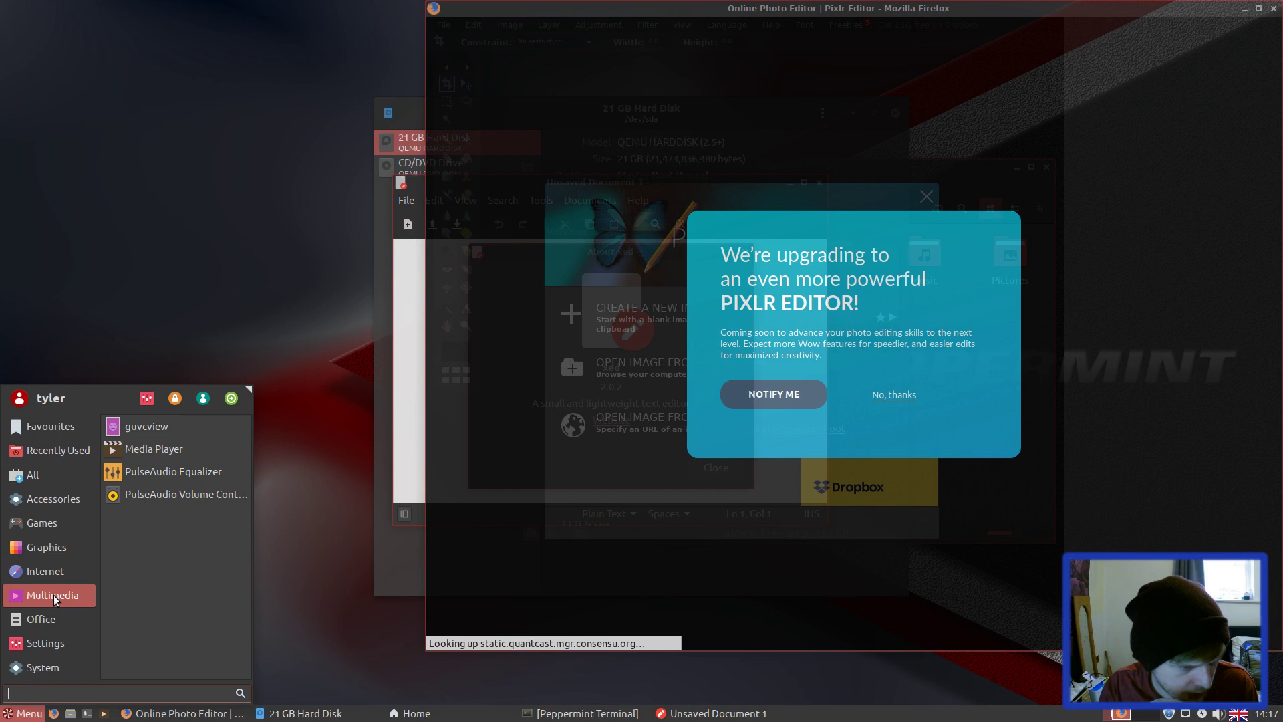
pyautogui.moveTo(51, 620)
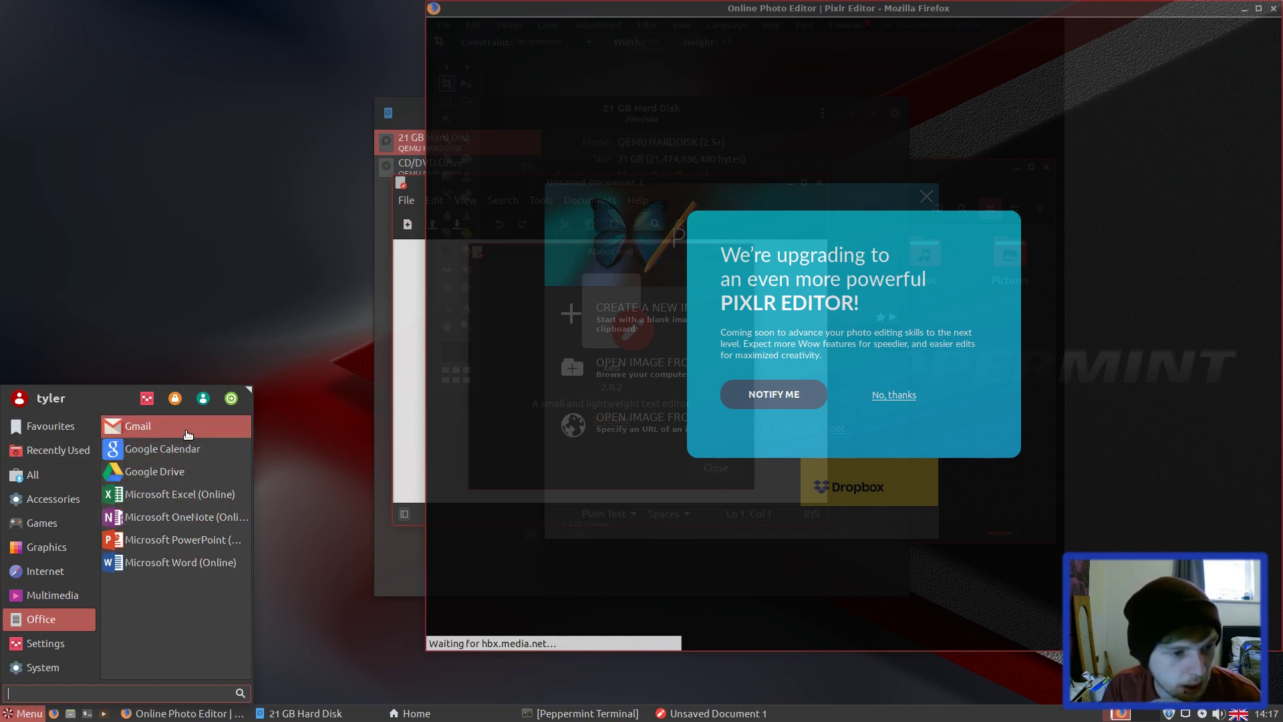
# - Launch Google Calendar, reposition its browser window and minimise it
pyautogui.click(194, 453)
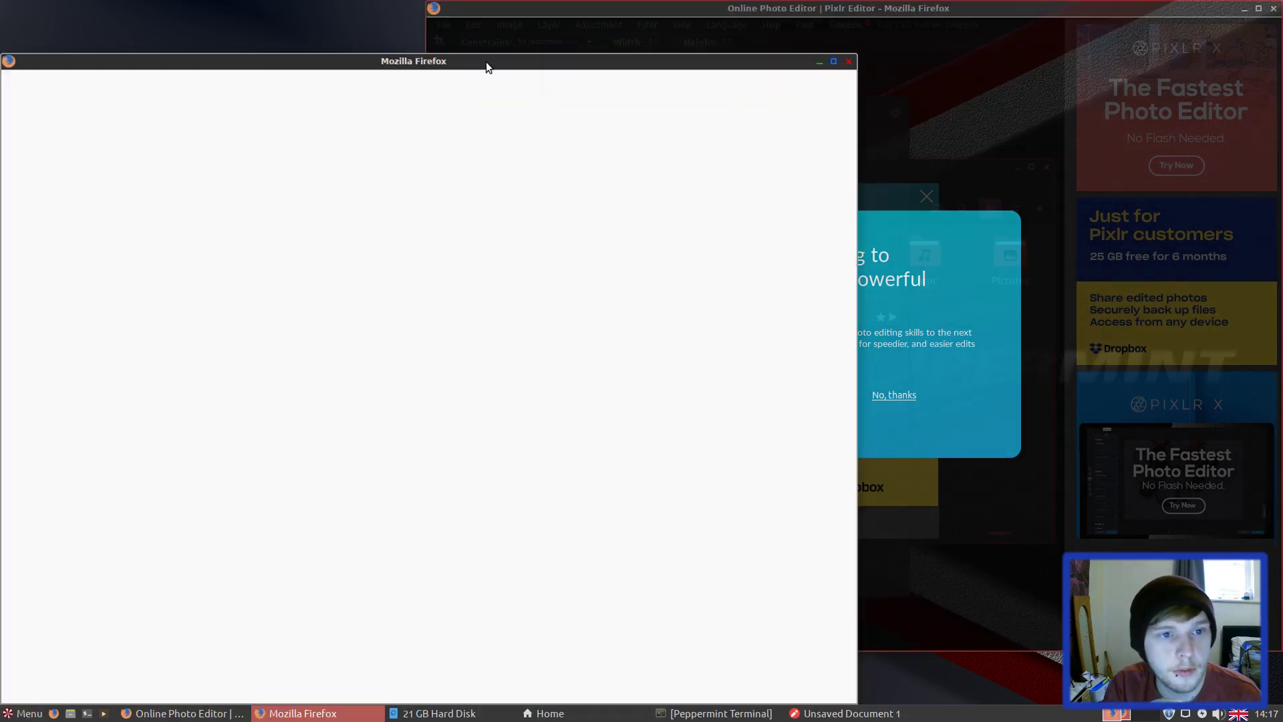
pyautogui.moveTo(487, 61); pyautogui.dragTo(707, 41)
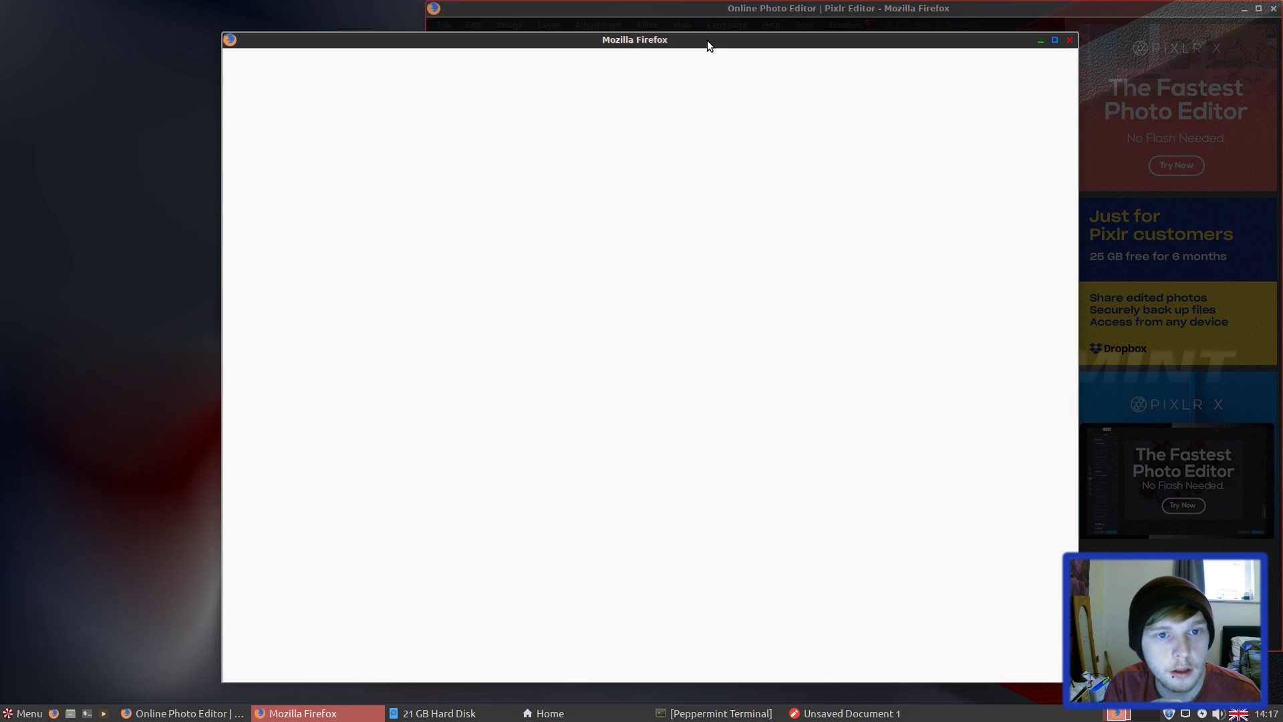
pyautogui.moveTo(707, 40); pyautogui.dragTo(611, 22)
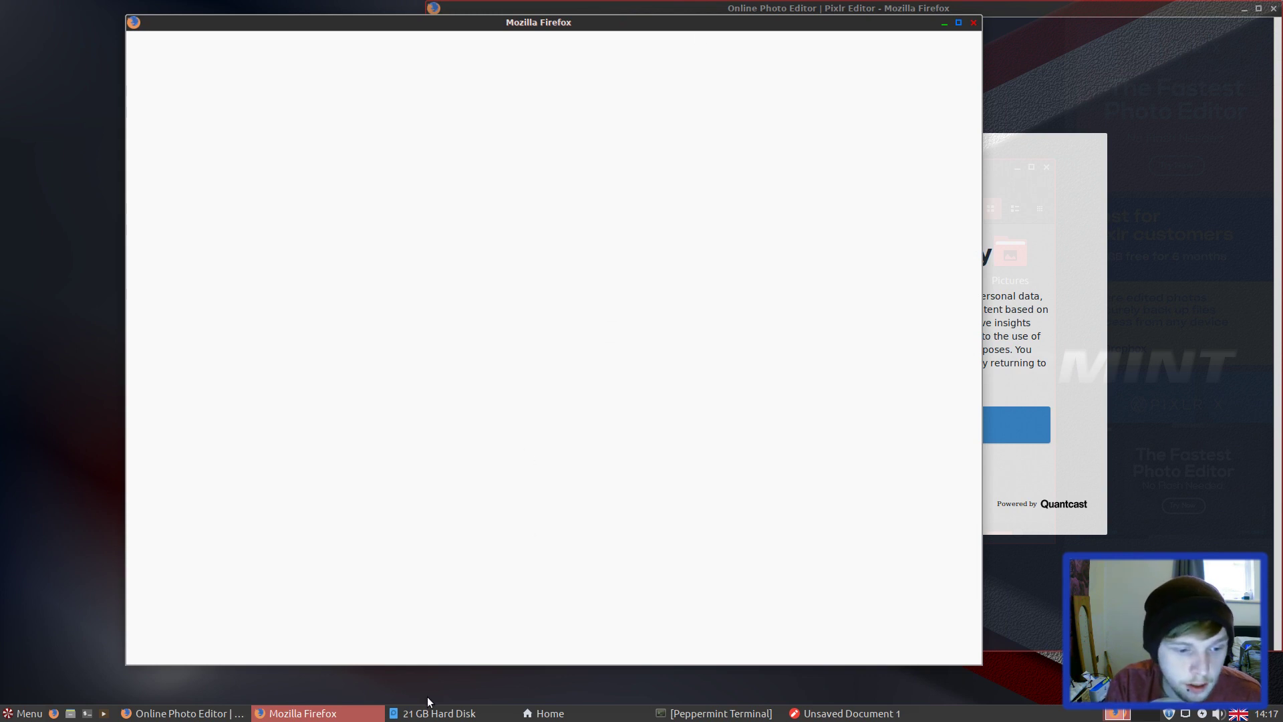
pyautogui.click(366, 709)
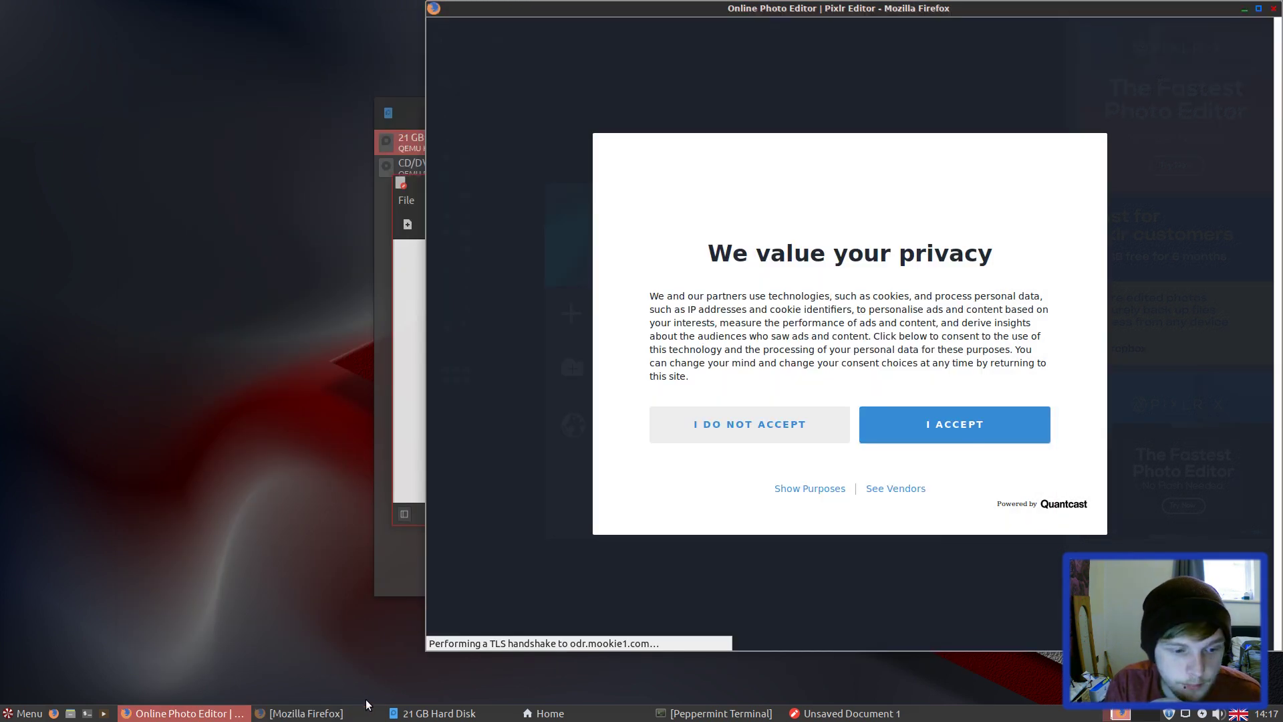
# - Accept Pixlr's privacy notice, decline the upgrade offer and close the start dialog
pyautogui.click(975, 426)
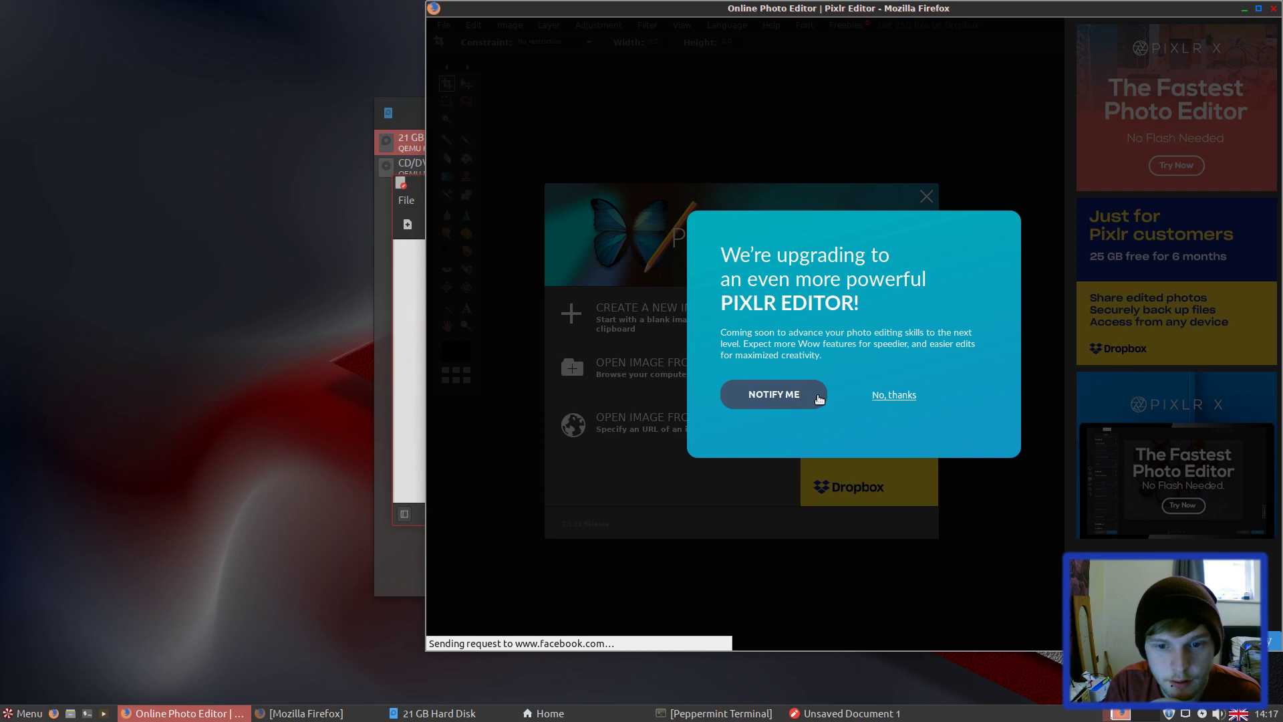
pyautogui.click(895, 396)
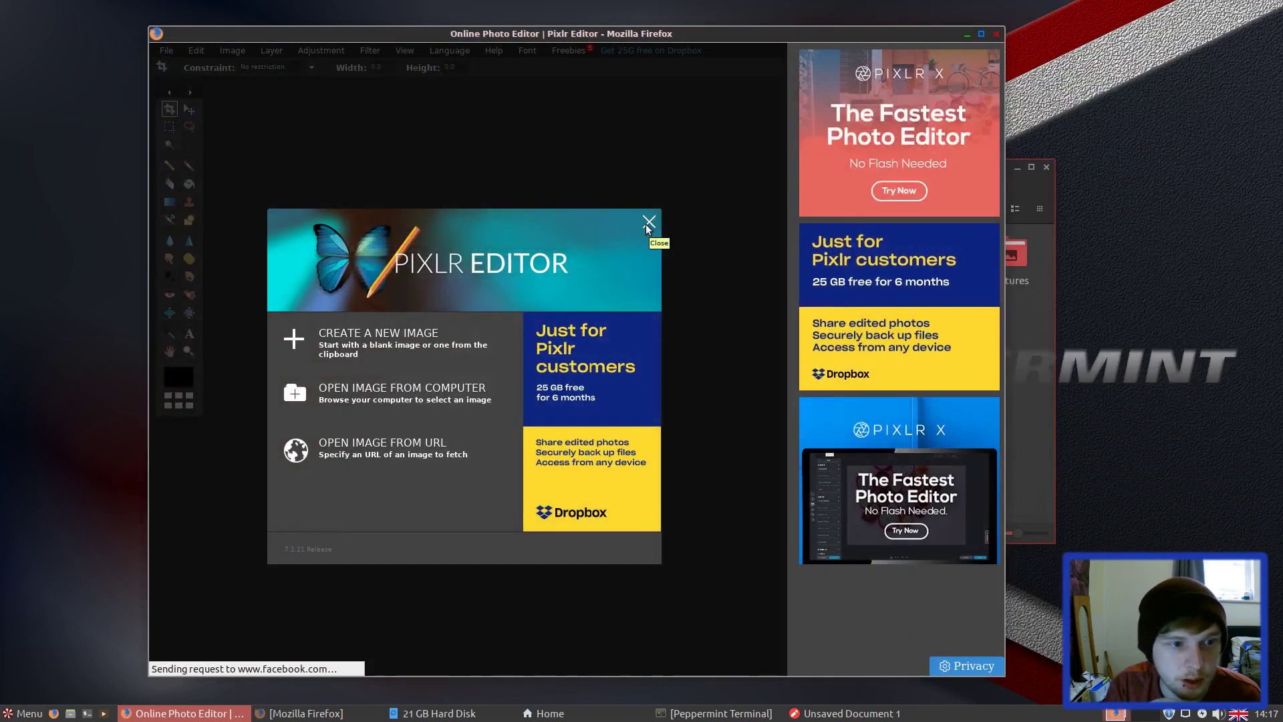
pyautogui.click(653, 220)
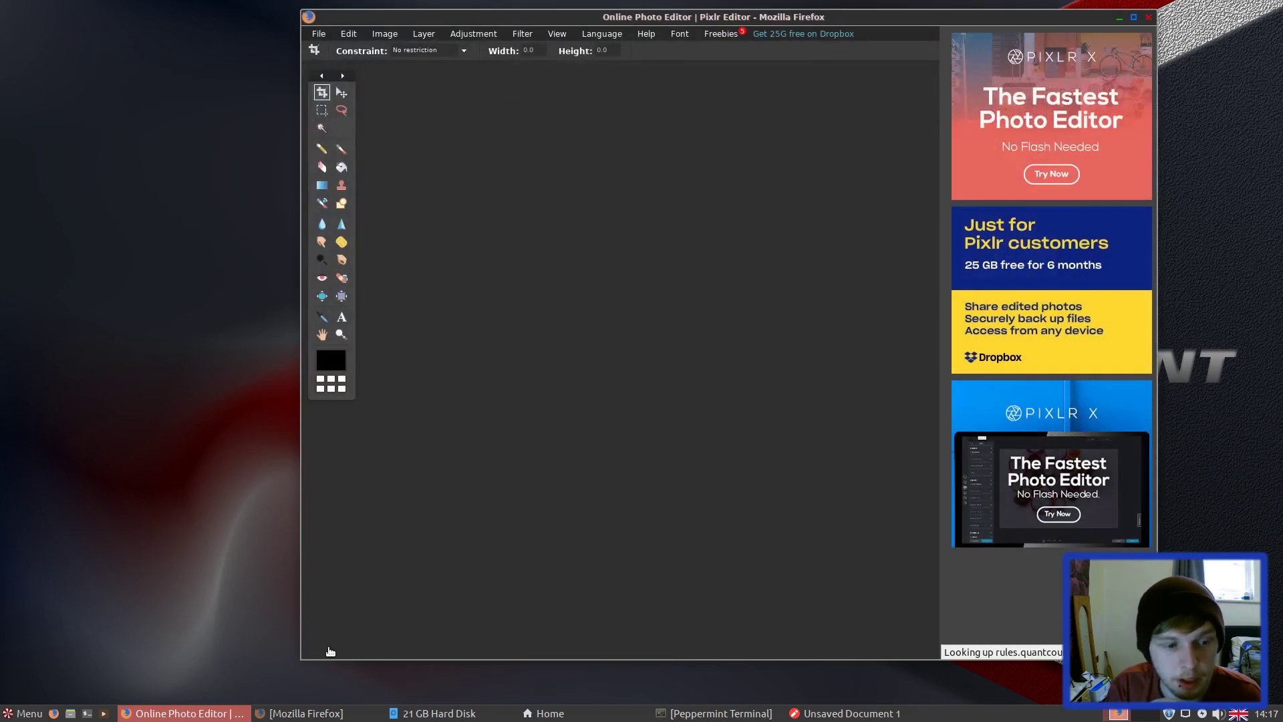
# - Minimise the Google Calendar window and close Pixlr Editor, confirming Leave Page
pyautogui.click(366, 717)
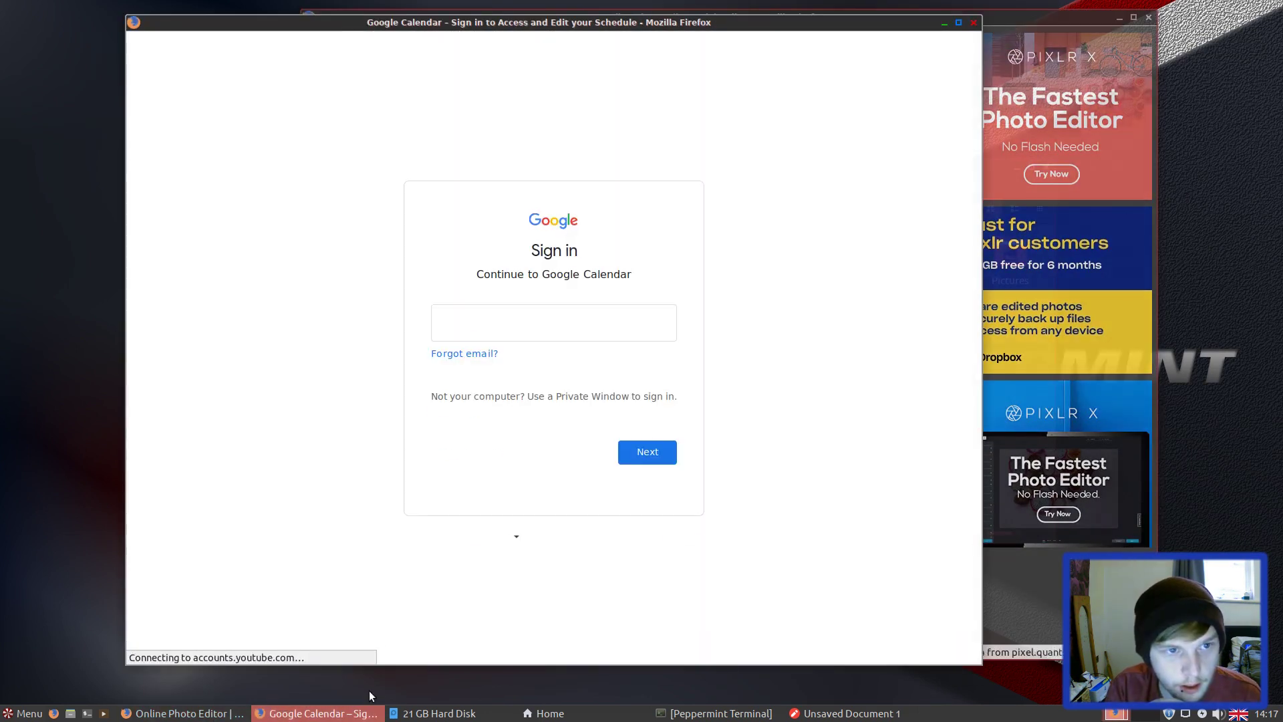
pyautogui.moveTo(472, 25); pyautogui.dragTo(540, 38)
pyautogui.click(1022, 40)
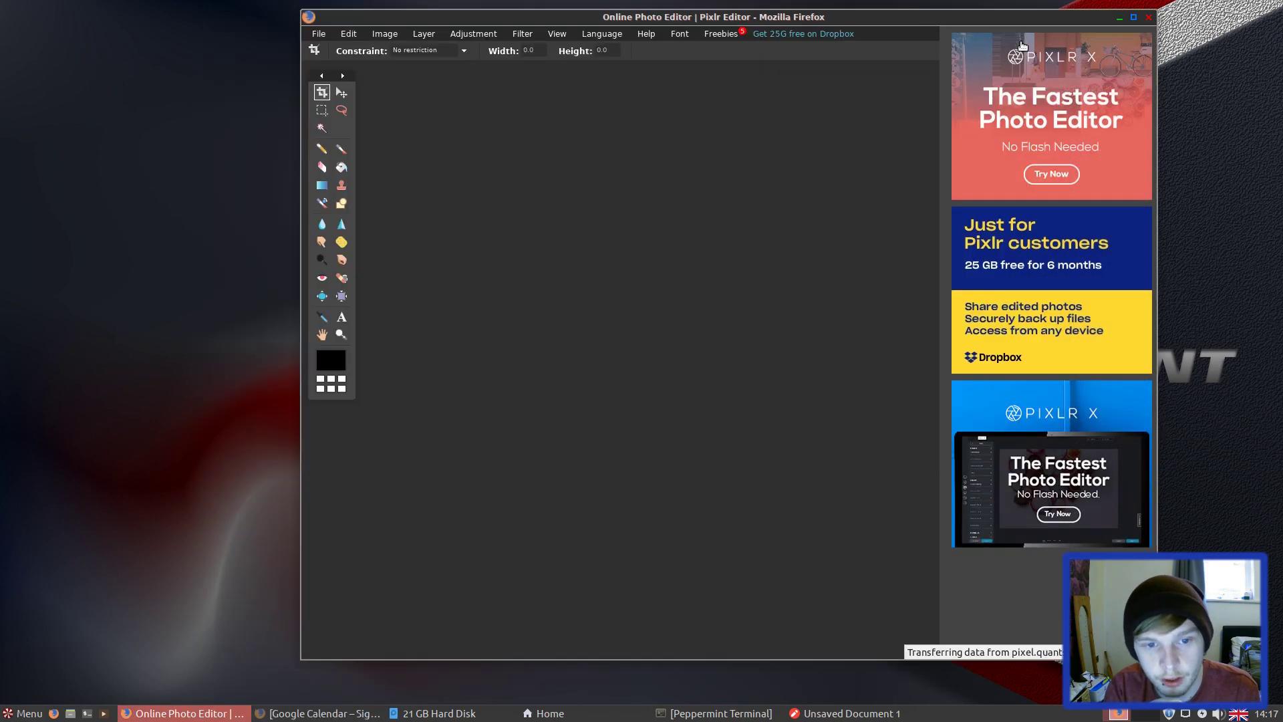
pyautogui.moveTo(920, 22); pyautogui.dragTo(824, 26)
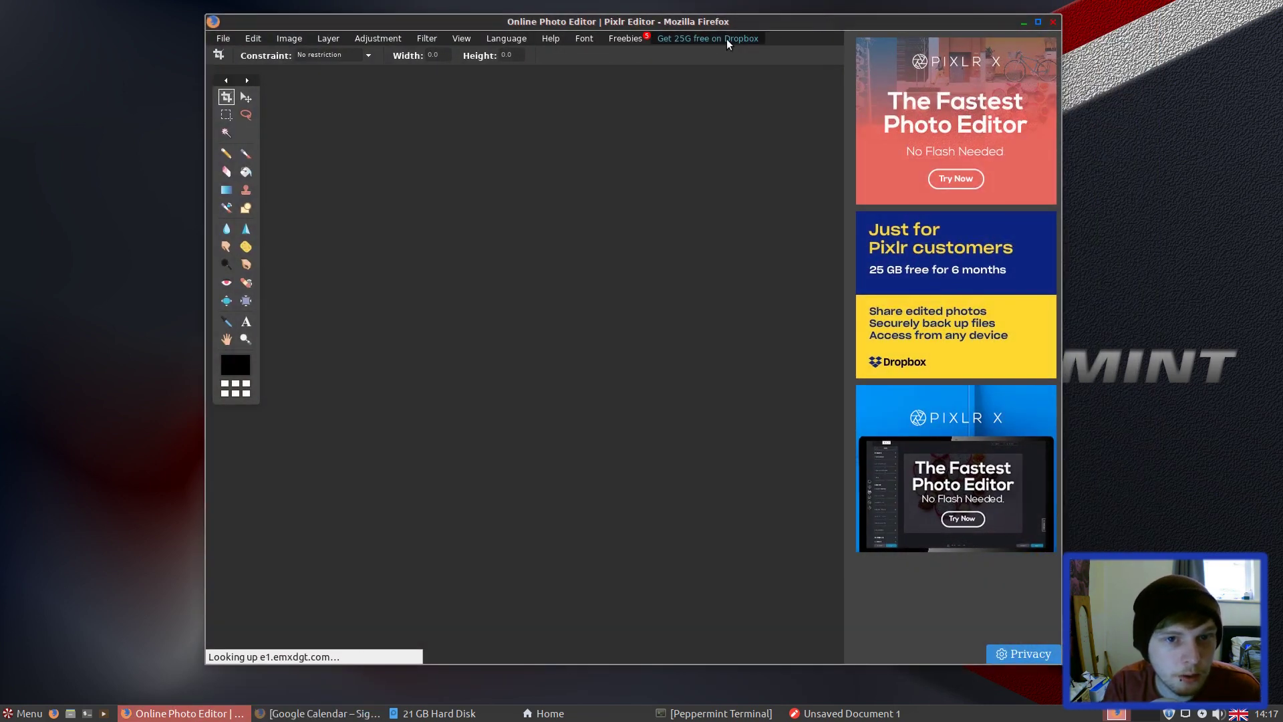
pyautogui.click(1054, 23)
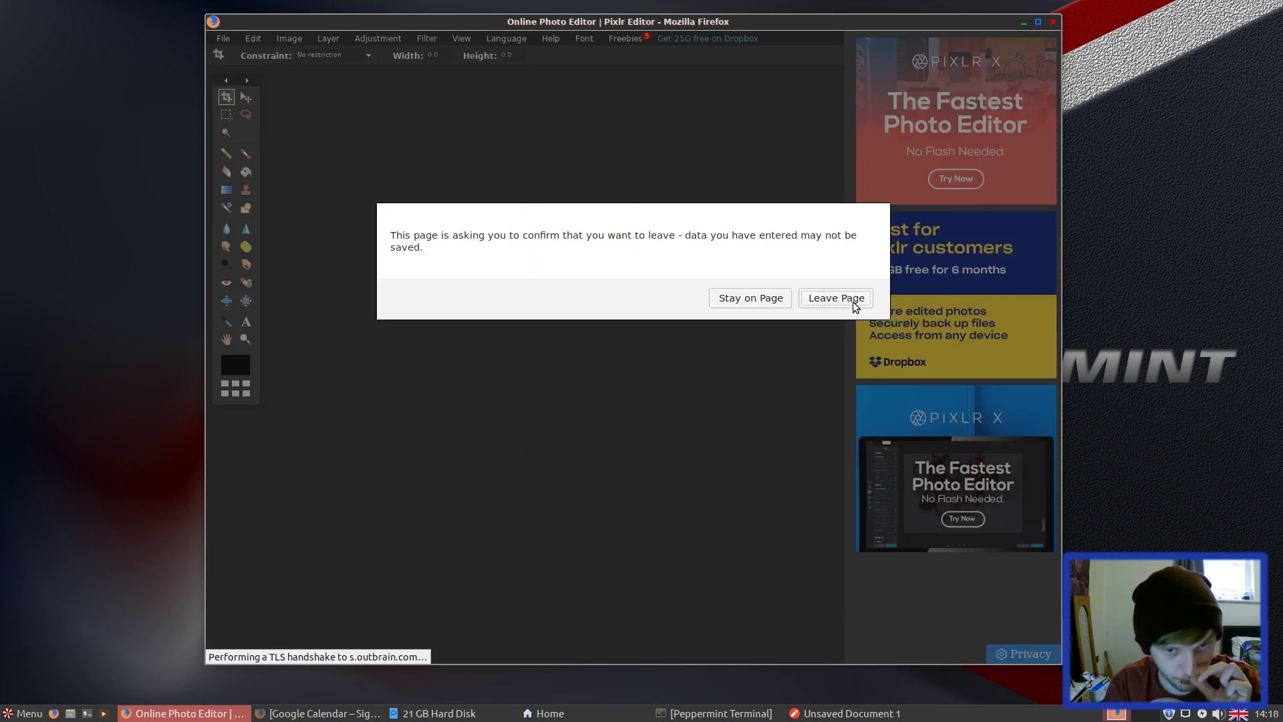
pyautogui.click(812, 298)
# - Close the About xed dialog, xed and Disks, and move the Home window left
pyautogui.click(709, 468)
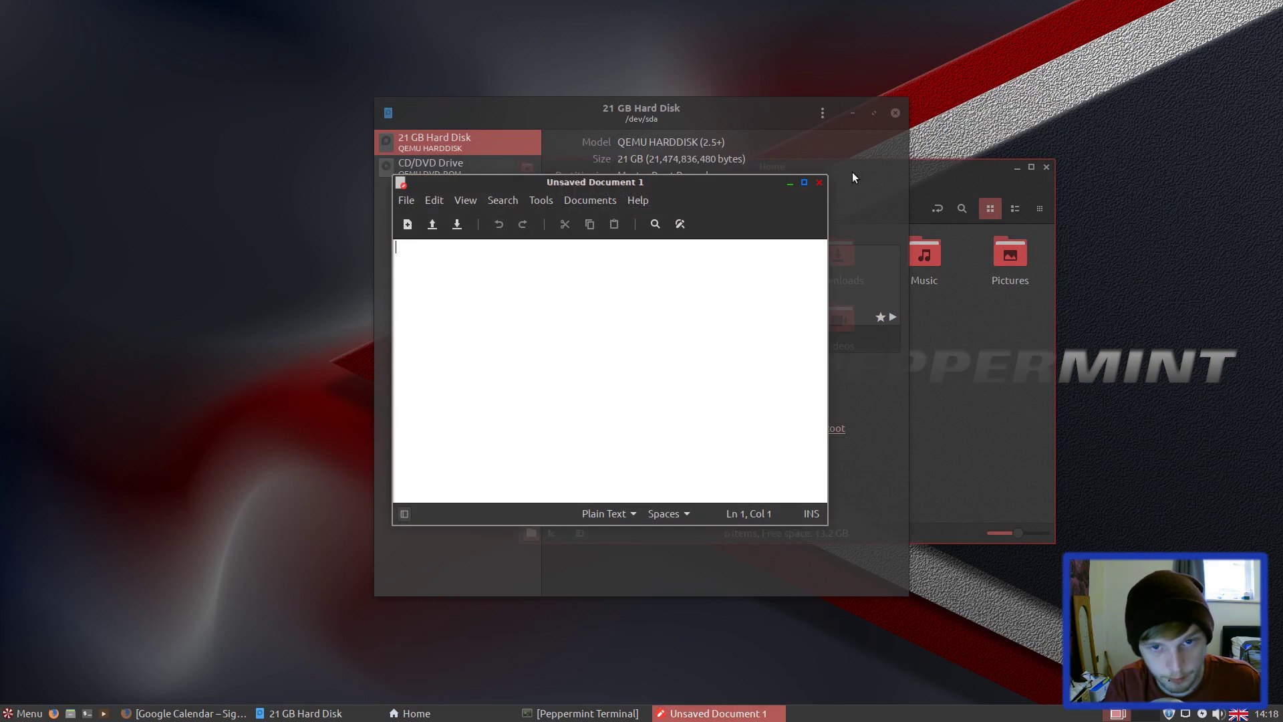
pyautogui.click(820, 183)
pyautogui.click(895, 113)
pyautogui.moveTo(915, 163); pyautogui.dragTo(606, 166)
# - Close the Home window, then unlock the panel, drag it to the top edge and relock it
pyautogui.click(735, 169)
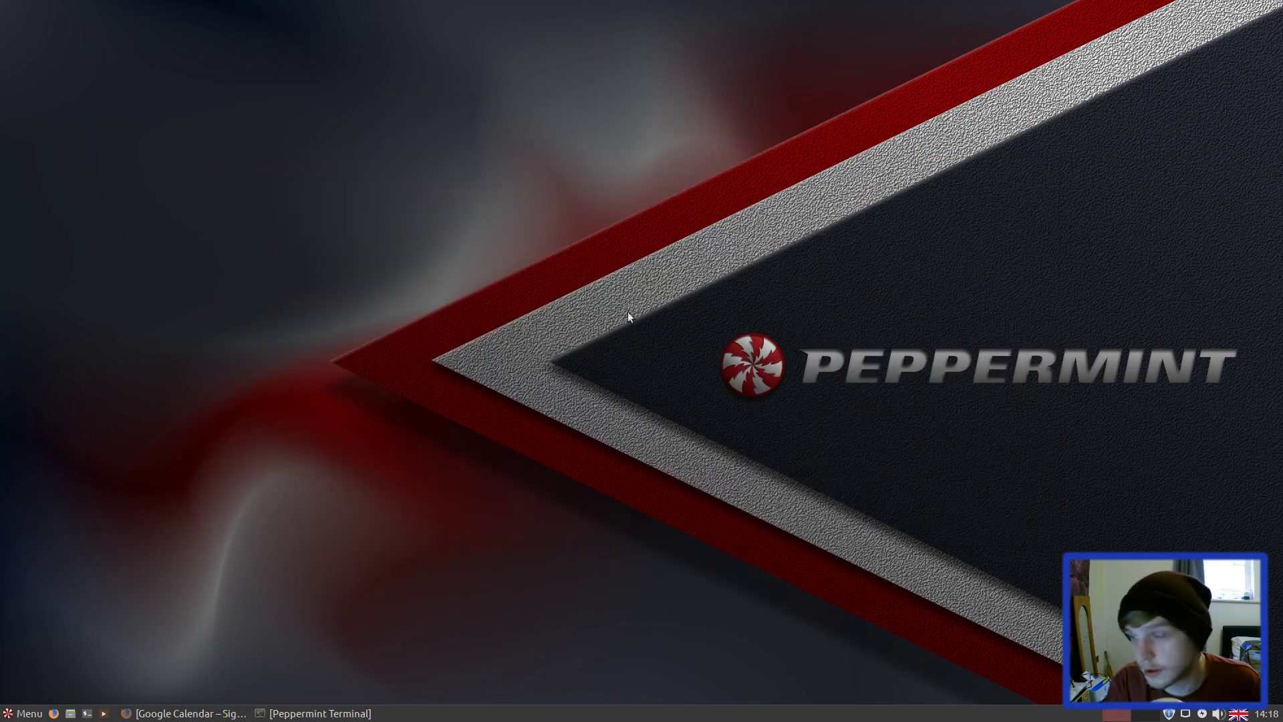
pyautogui.rightClick(658, 710)
pyautogui.moveTo(660, 702)
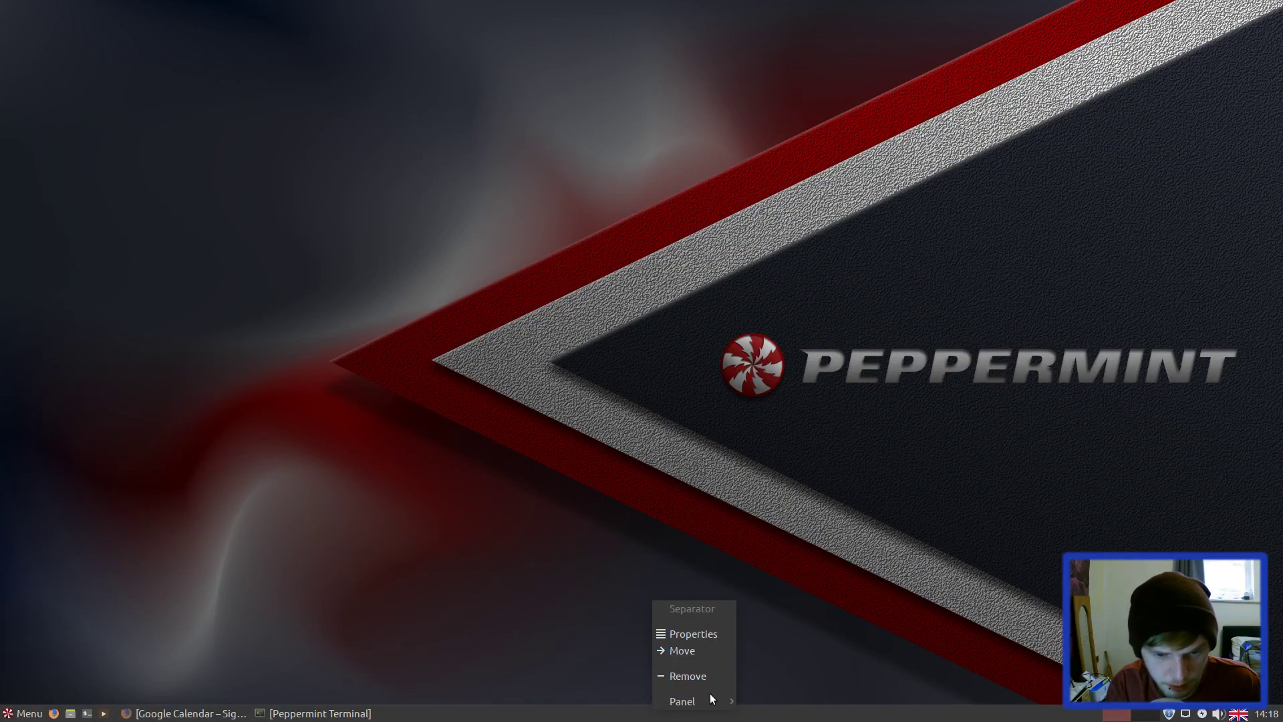
pyautogui.moveTo(708, 701)
pyautogui.click(799, 647)
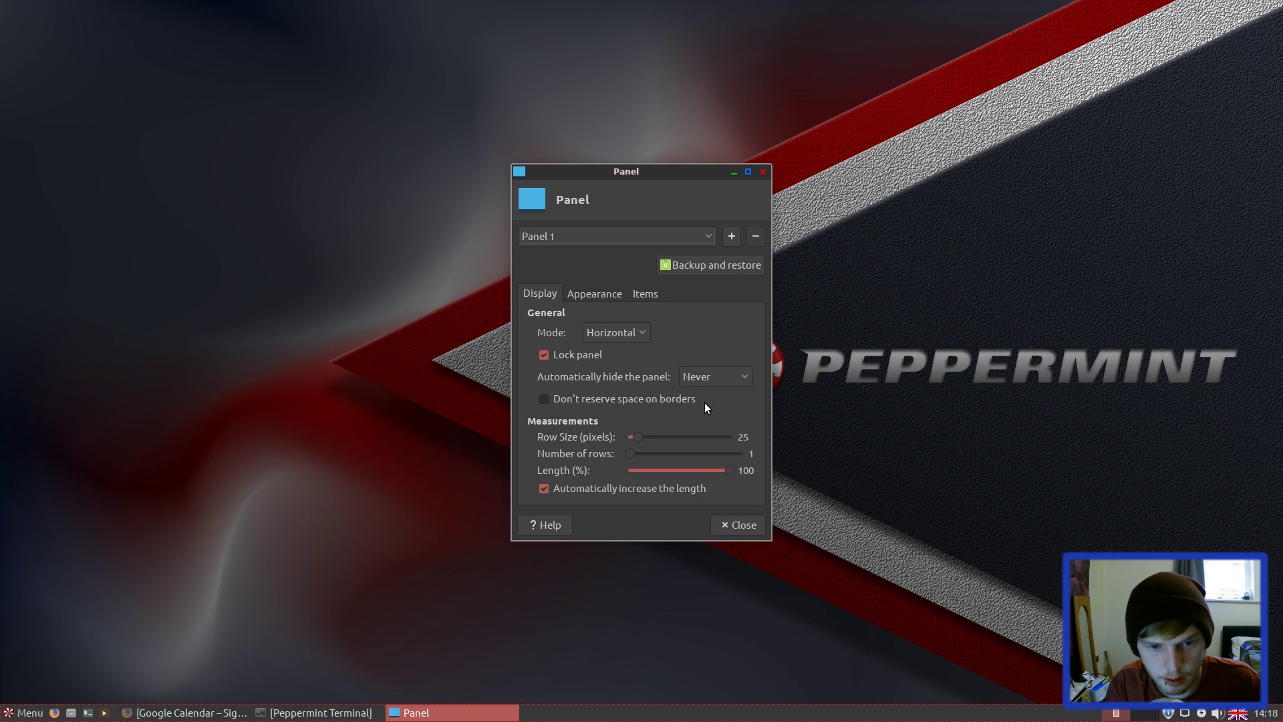
pyautogui.click(588, 361)
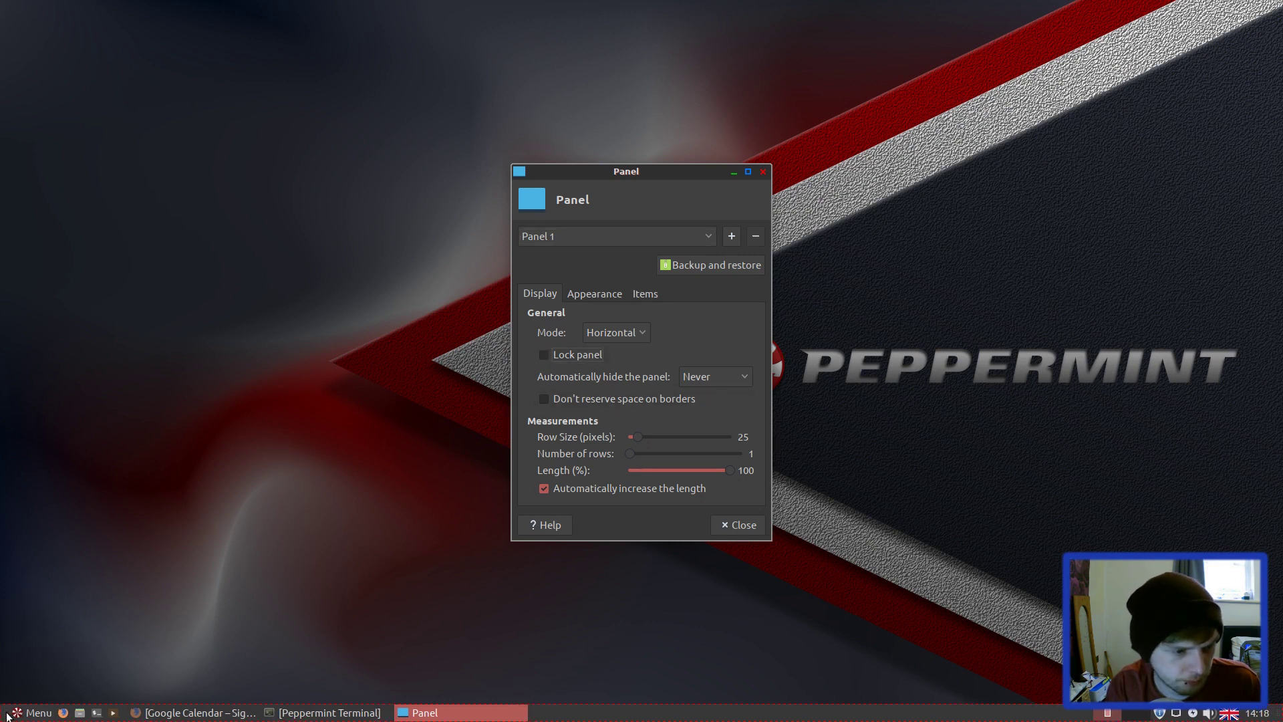
pyautogui.moveTo(10, 716); pyautogui.dragTo(39, 4)
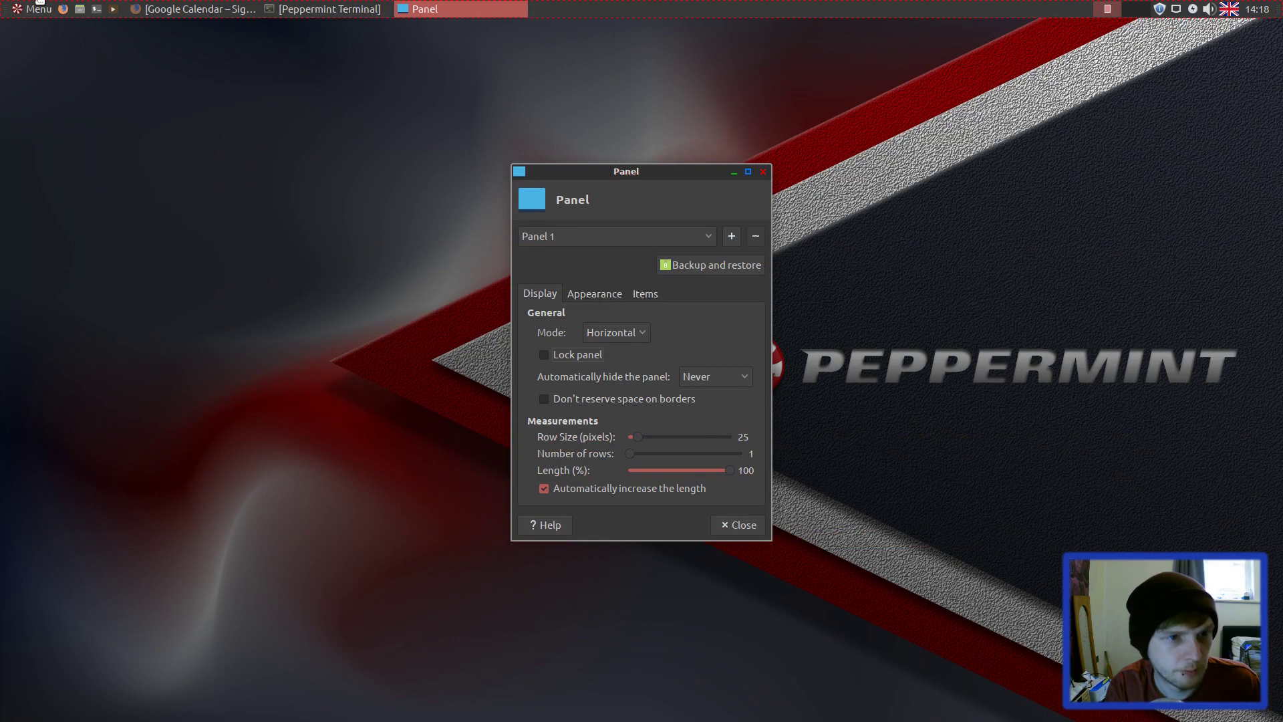
pyautogui.click(587, 356)
# - Close Panel Preferences and launch Customise Look and Feel by searching 'appea'
pyautogui.click(738, 524)
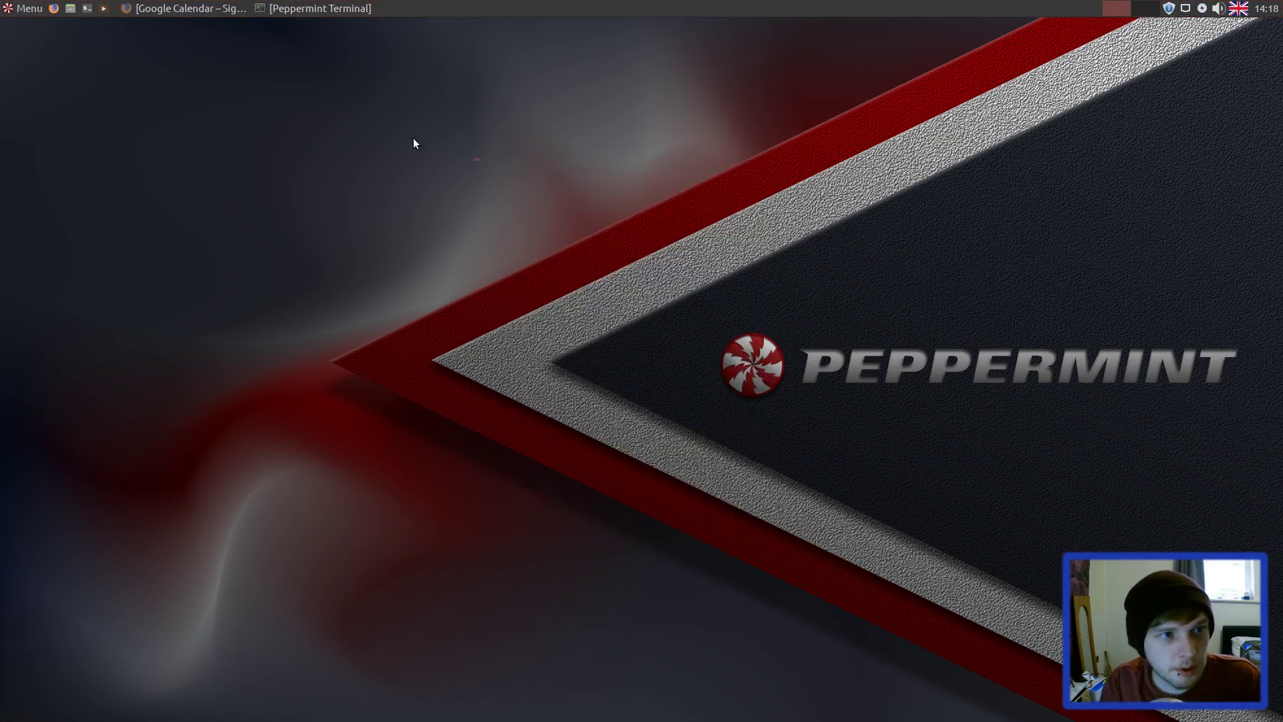
pyautogui.click(11, 13)
pyautogui.write('appea')
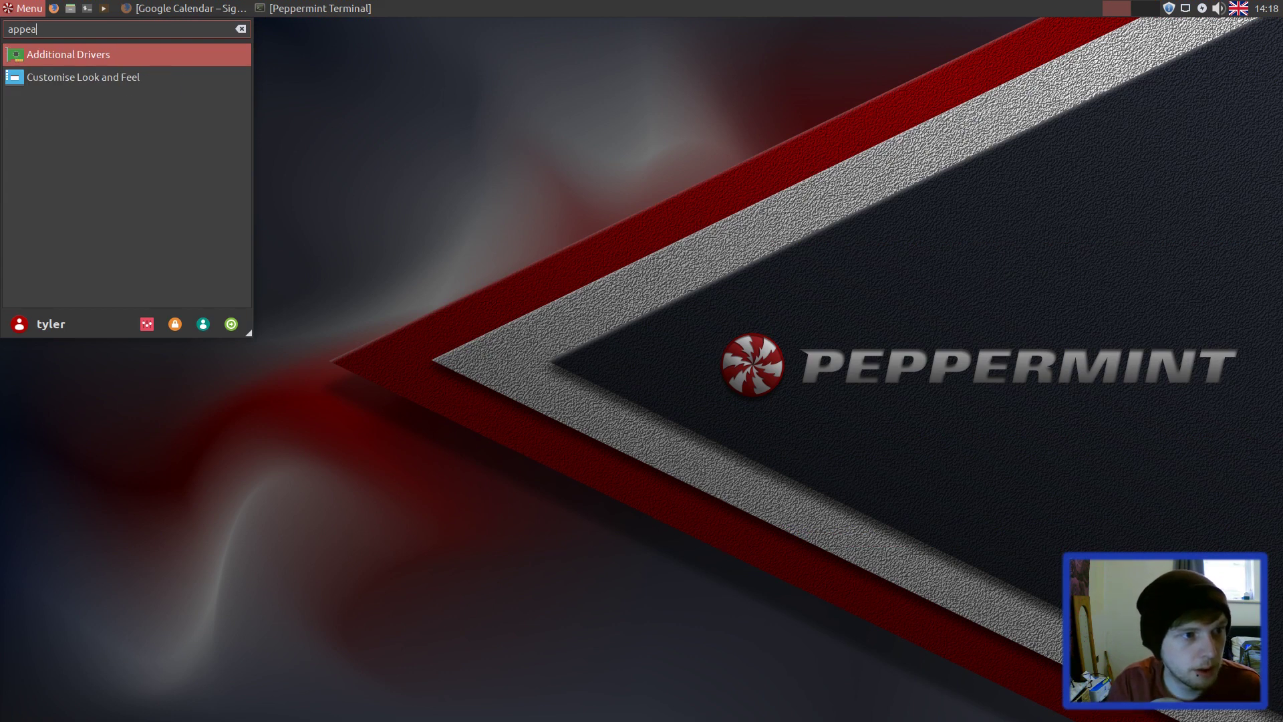
pyautogui.press('Down')
pyautogui.press('Return')
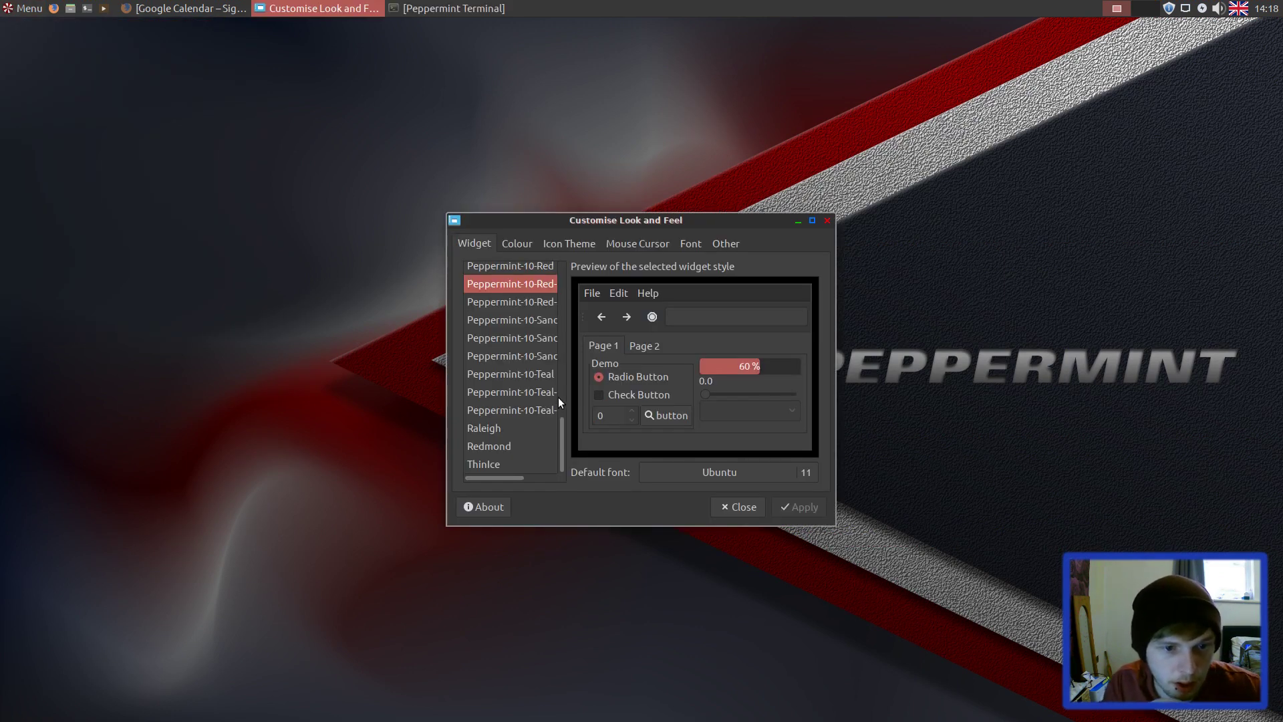
# - Enlarge the Customise Look and Feel window and select the Peppermint-10-Grey-Dark widget style
pyautogui.moveTo(562, 424); pyautogui.dragTo(563, 413)
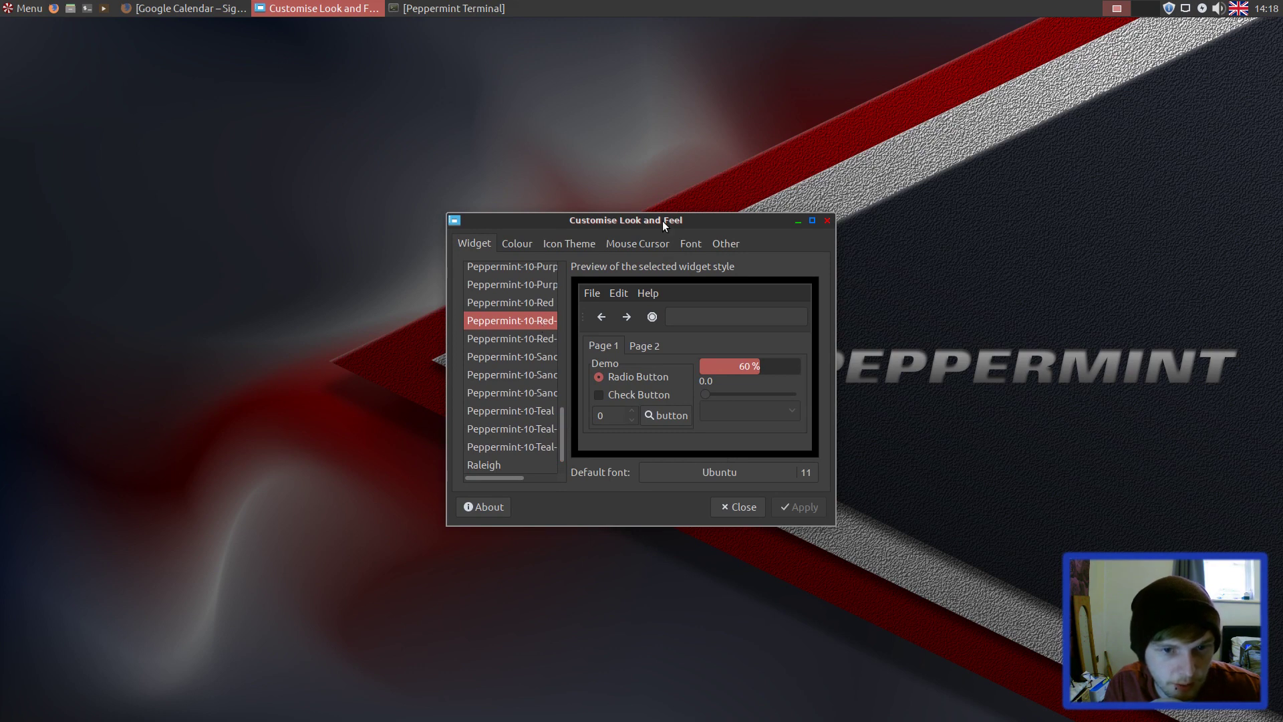
pyautogui.moveTo(663, 222); pyautogui.dragTo(649, 220)
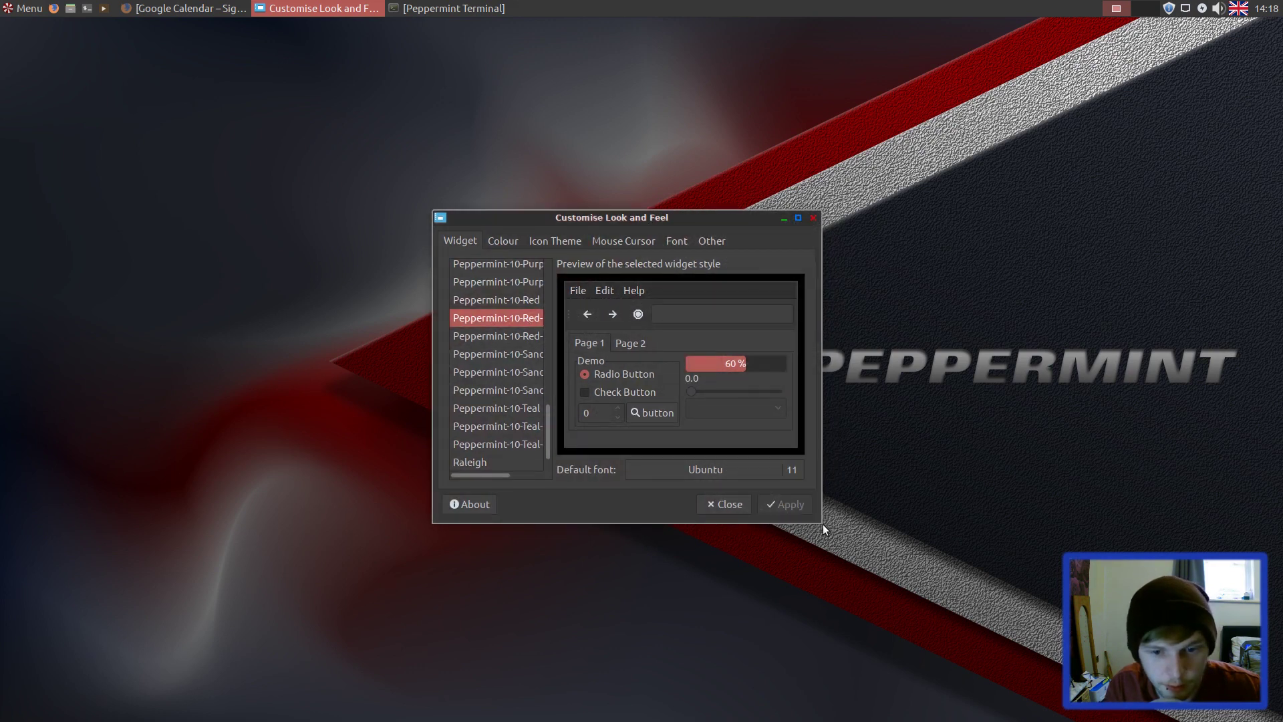
pyautogui.moveTo(823, 524); pyautogui.dragTo(1144, 616)
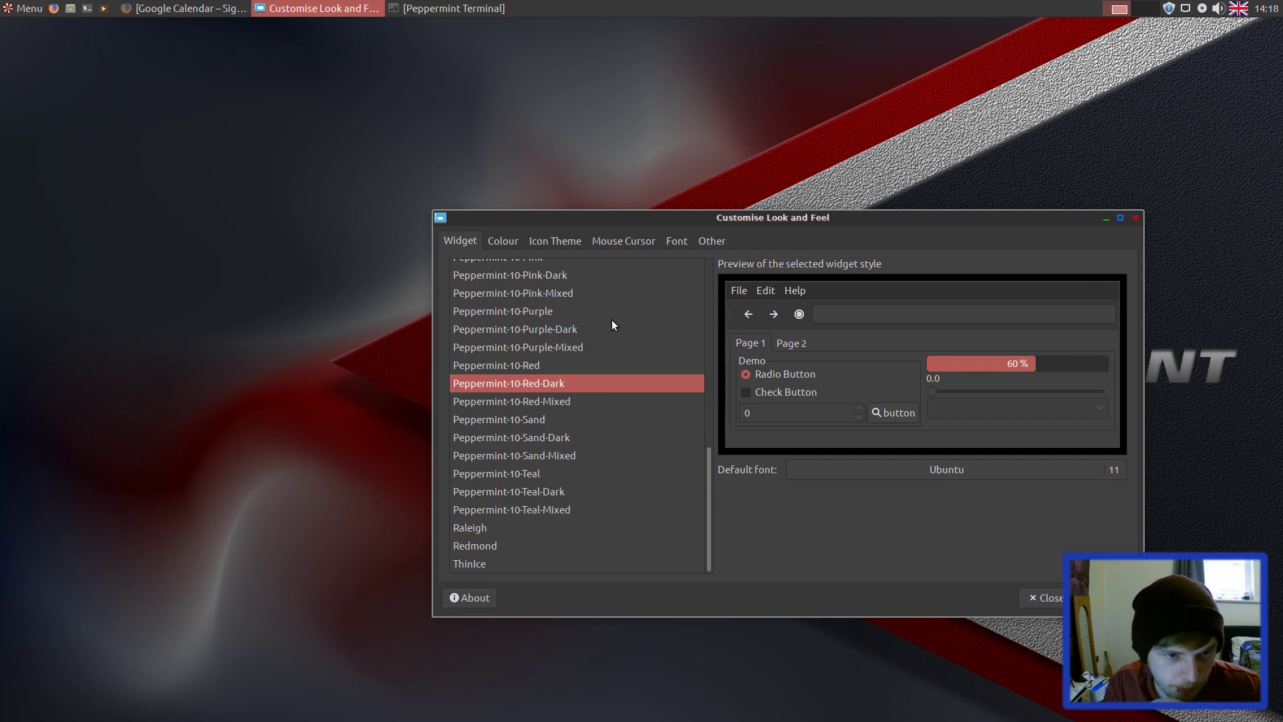
pyautogui.moveTo(708, 507); pyautogui.dragTo(716, 440)
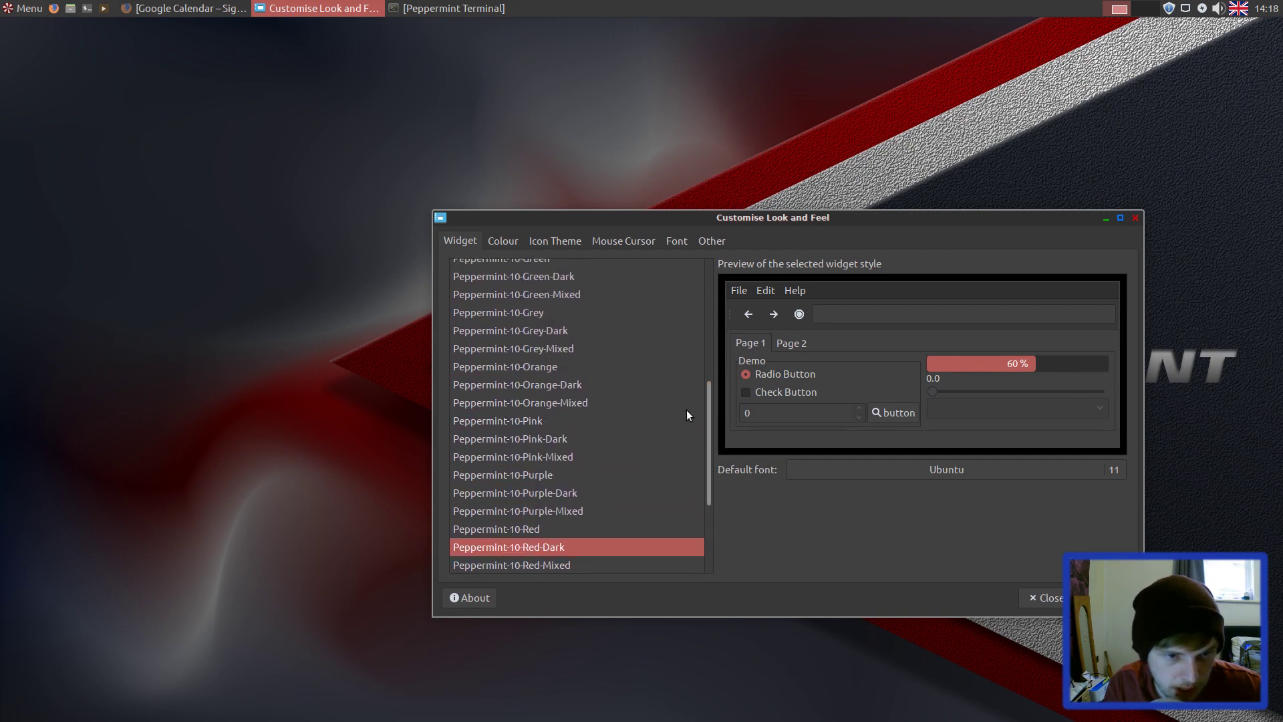
pyautogui.click(552, 332)
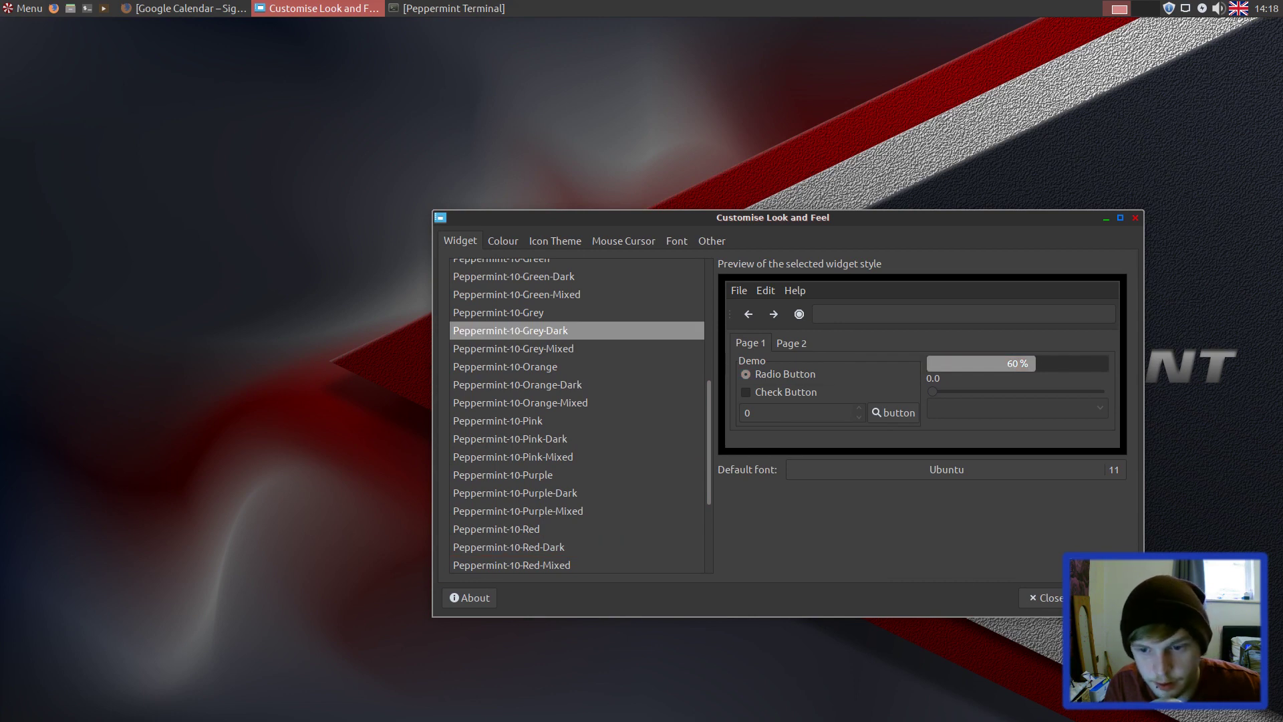
# - Open the home folder from the panel and place the Home window on the left side
pyautogui.click(315, 220)
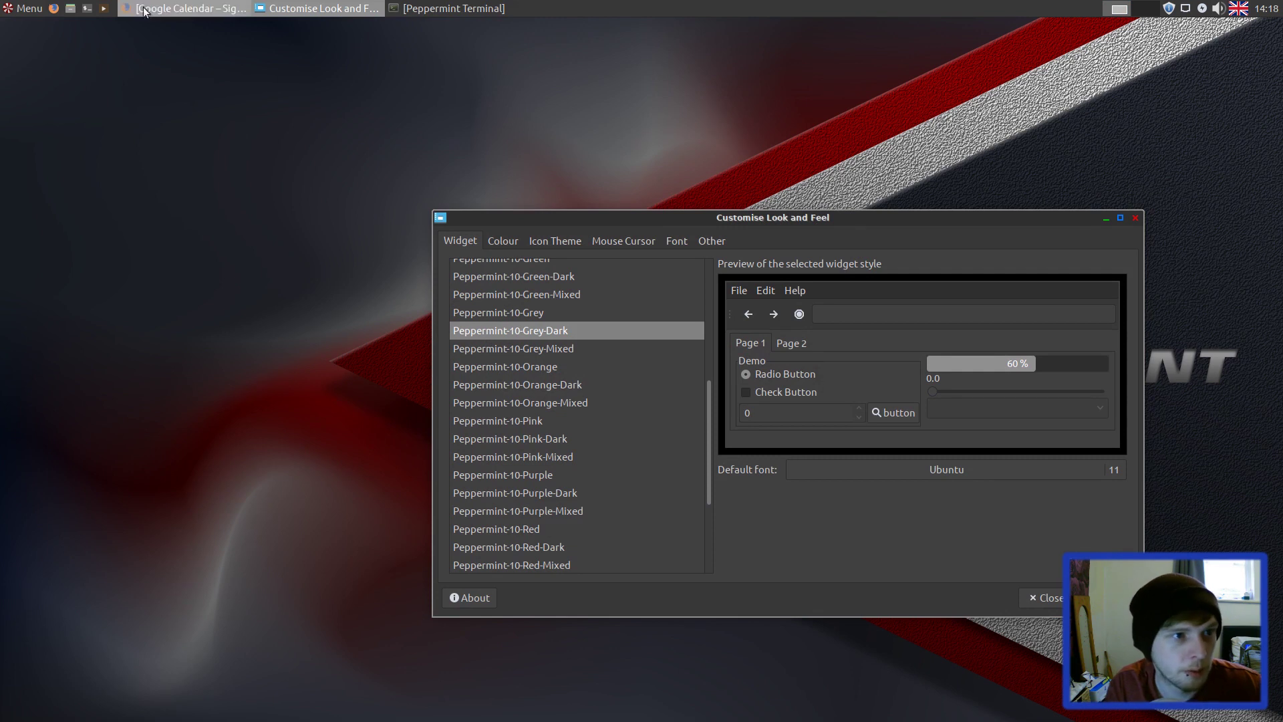
pyautogui.click(70, 8)
pyautogui.click(283, 197)
pyautogui.click(438, 198)
pyautogui.click(456, 155)
pyautogui.click(542, 194)
pyautogui.moveTo(635, 189); pyautogui.dragTo(186, 192)
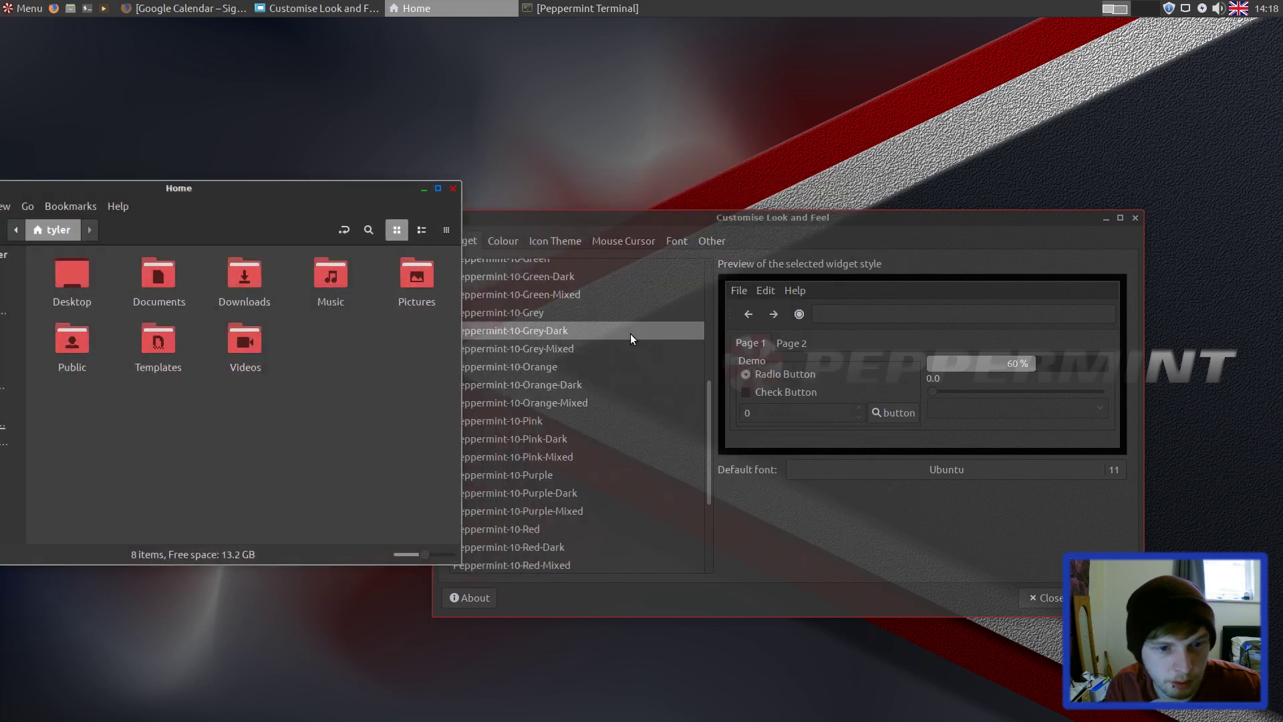
pyautogui.click(814, 593)
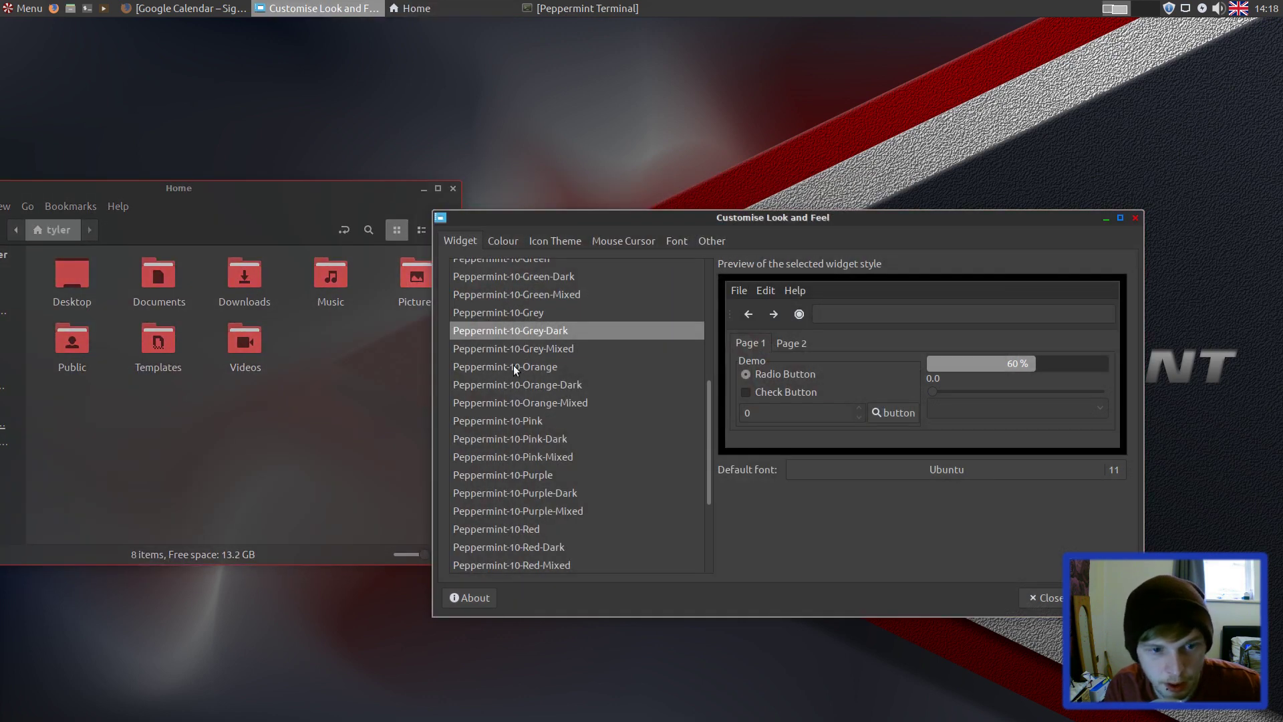
# - Try the Pepirus and Pepirus-Light icon themes, then settle on Pepirus-Dark
pyautogui.click(547, 242)
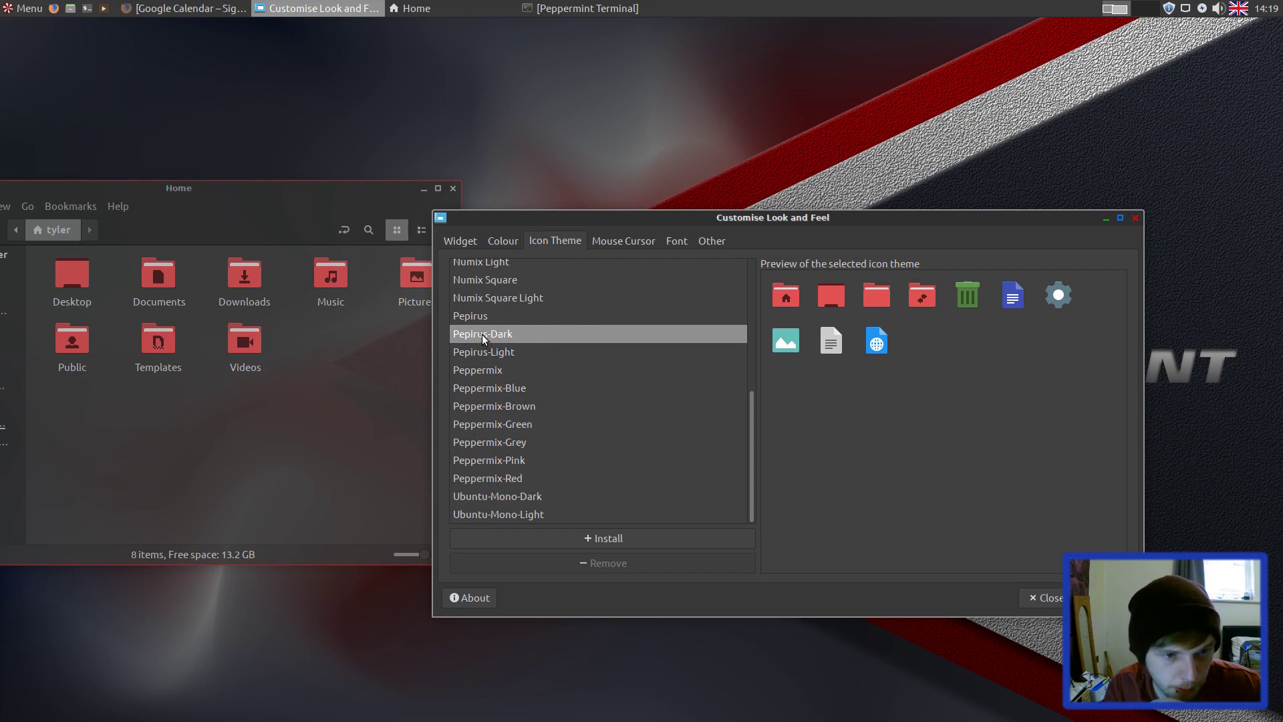
pyautogui.click(491, 312)
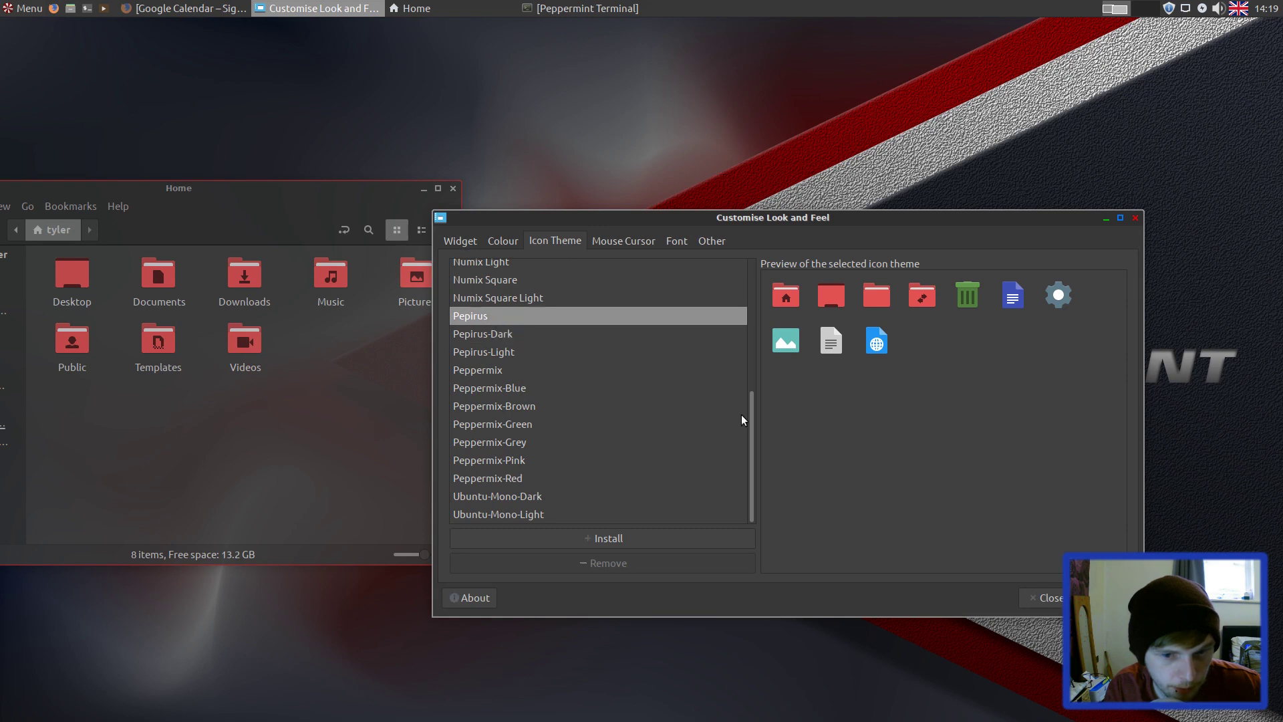
pyautogui.click(515, 355)
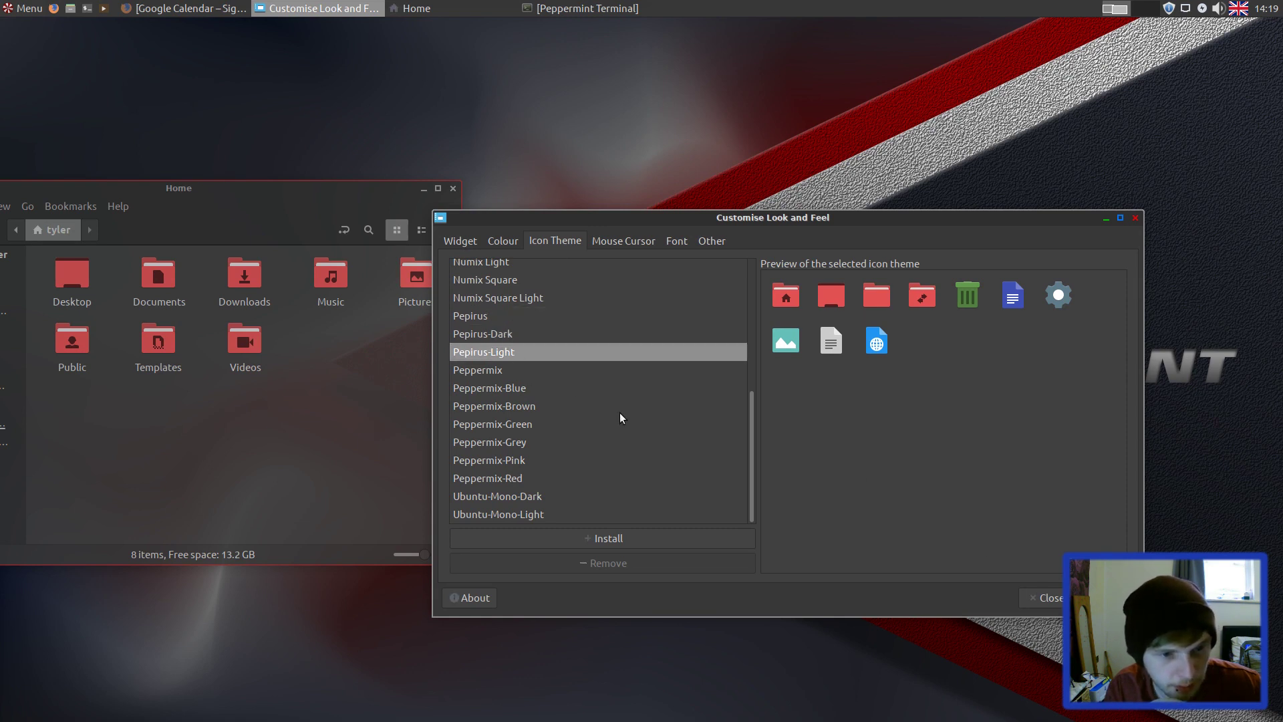
pyautogui.click(506, 332)
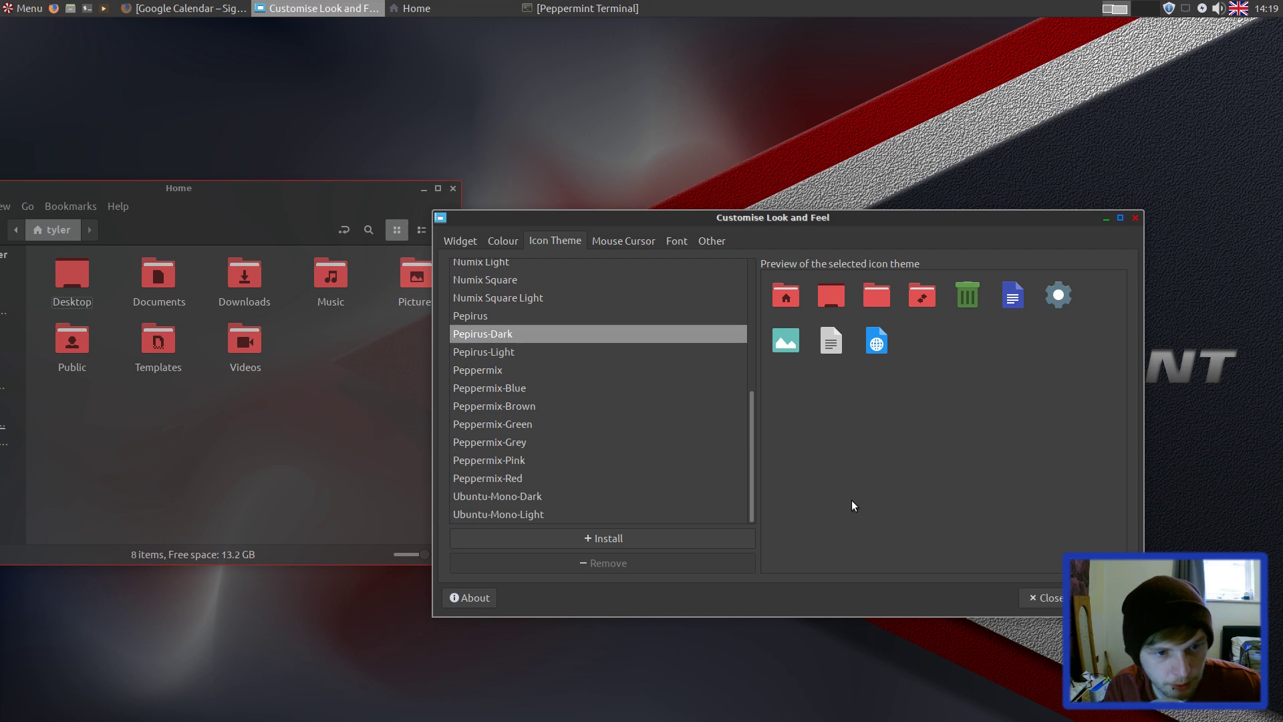
# - Open a second Home window, look through the Mouse Cursor, Font and Other tabs, and close the dialog
pyautogui.click(72, 13)
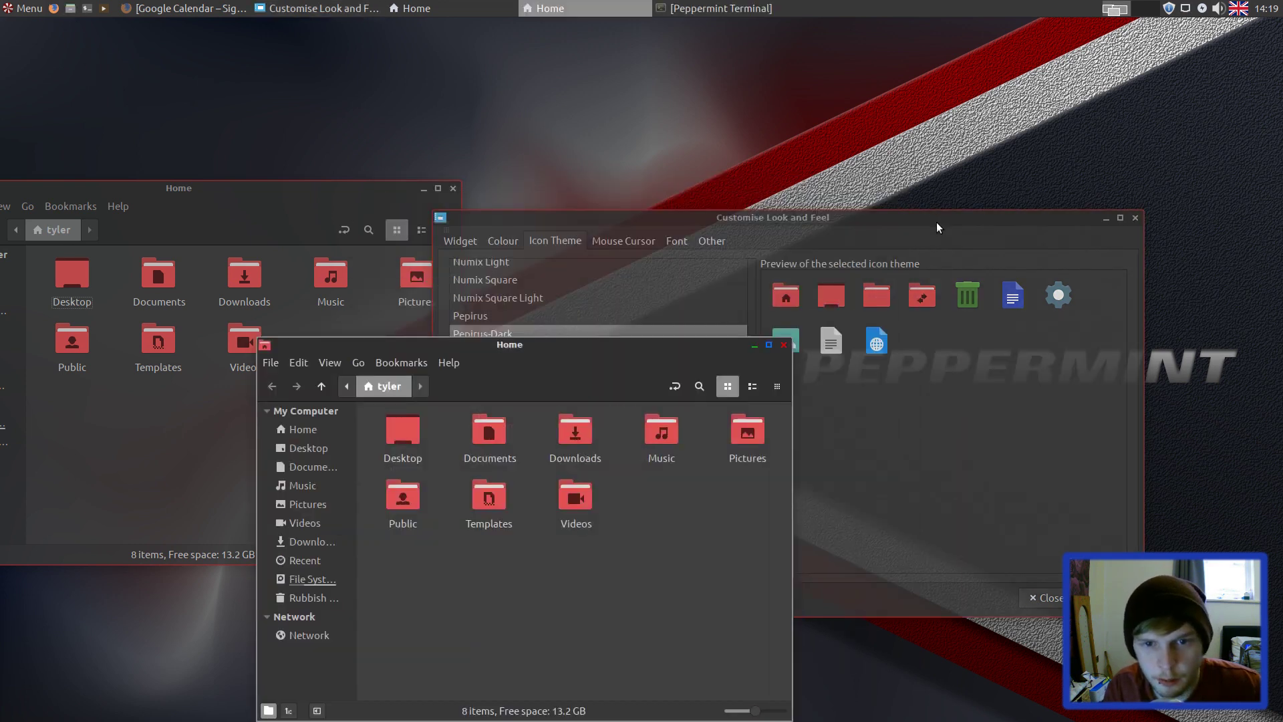
pyautogui.click(936, 224)
pyautogui.click(624, 241)
pyautogui.click(677, 241)
pyautogui.click(711, 241)
pyautogui.click(1134, 220)
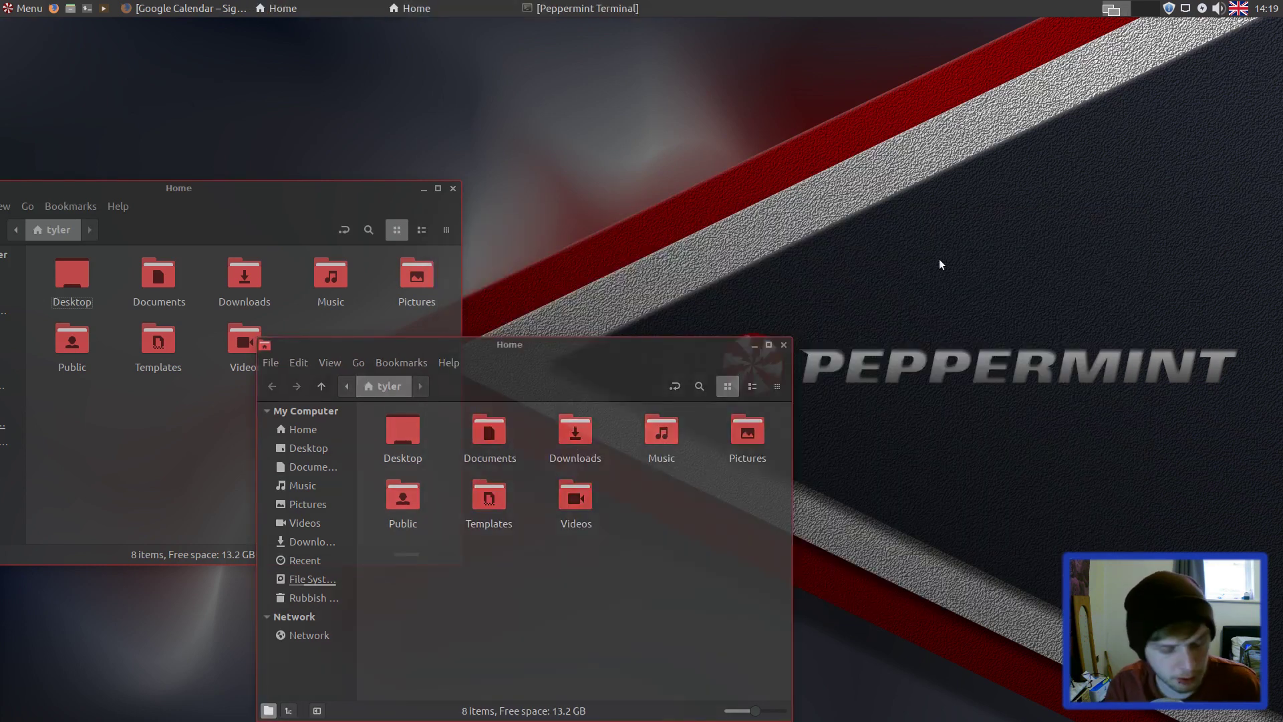
# - Open a terminal with Ctrl+Alt+T and run 'reboot'
pyautogui.hotkey('ctrl', 'alt', 't')
pyautogui.write('reboot')
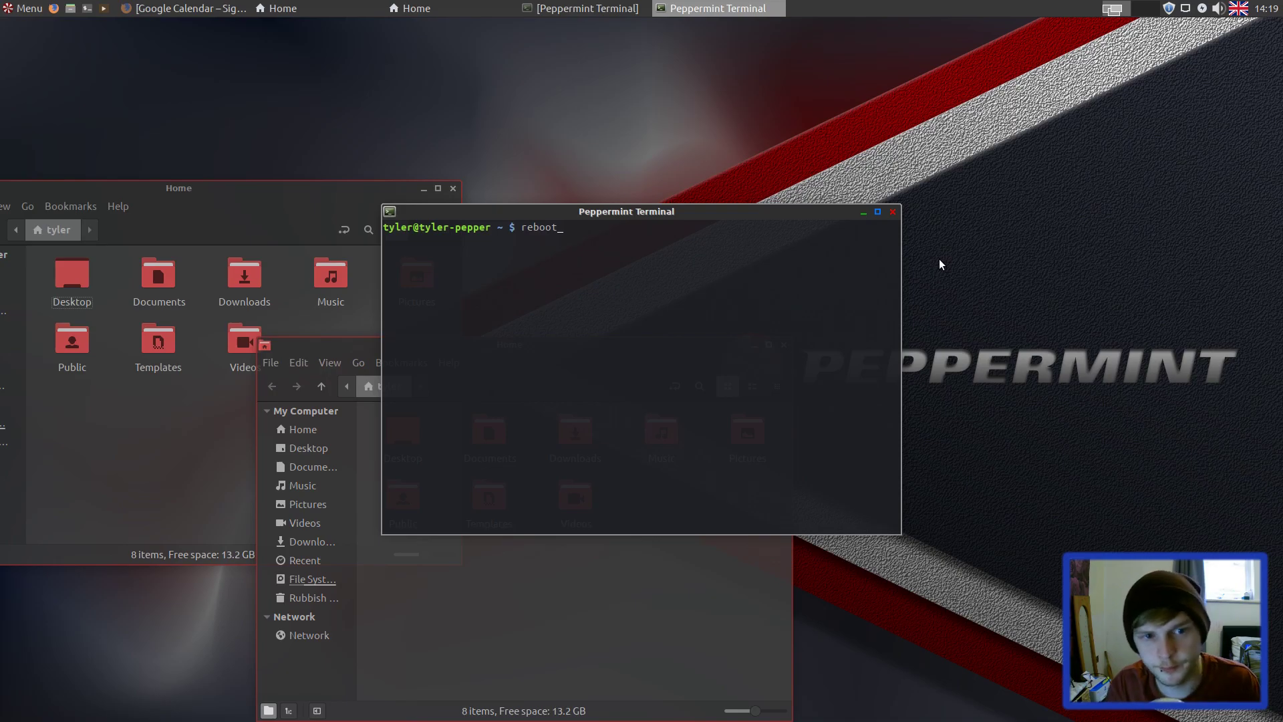
pyautogui.press('Return')
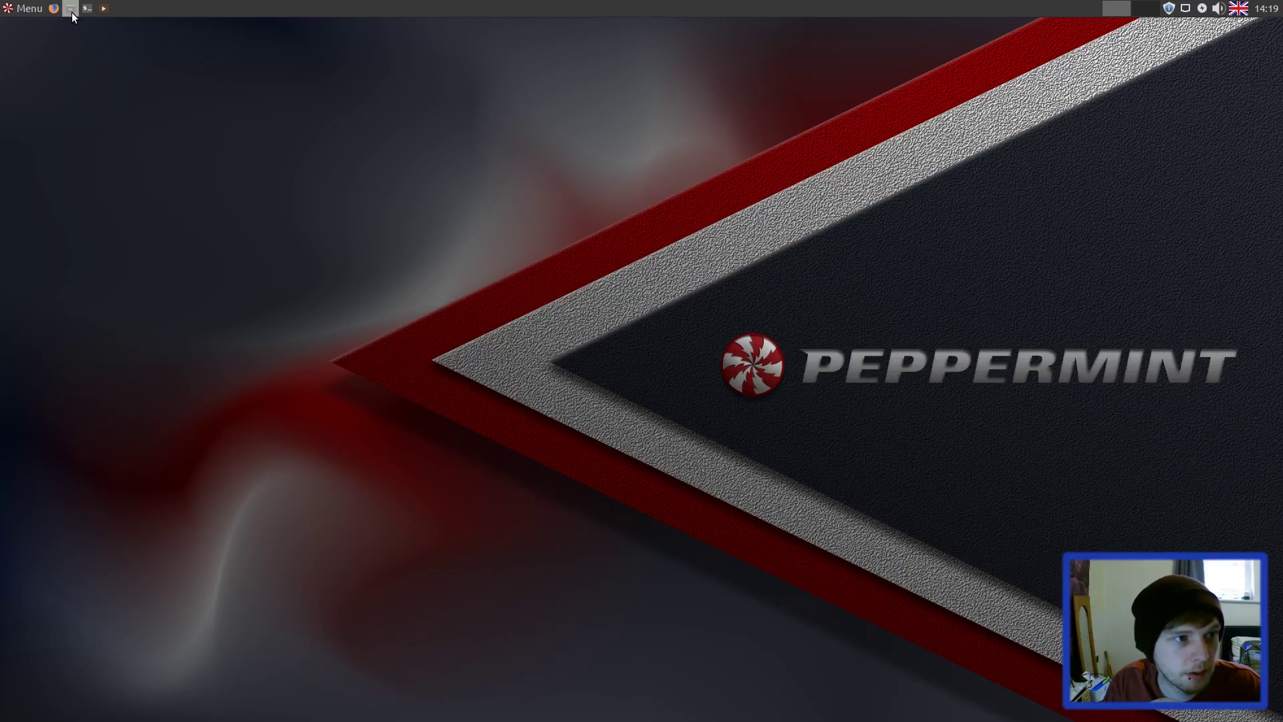
# - Open the Home folder and launch Peppermint Settings Panel from a 'settings' menu search
pyautogui.click(71, 8)
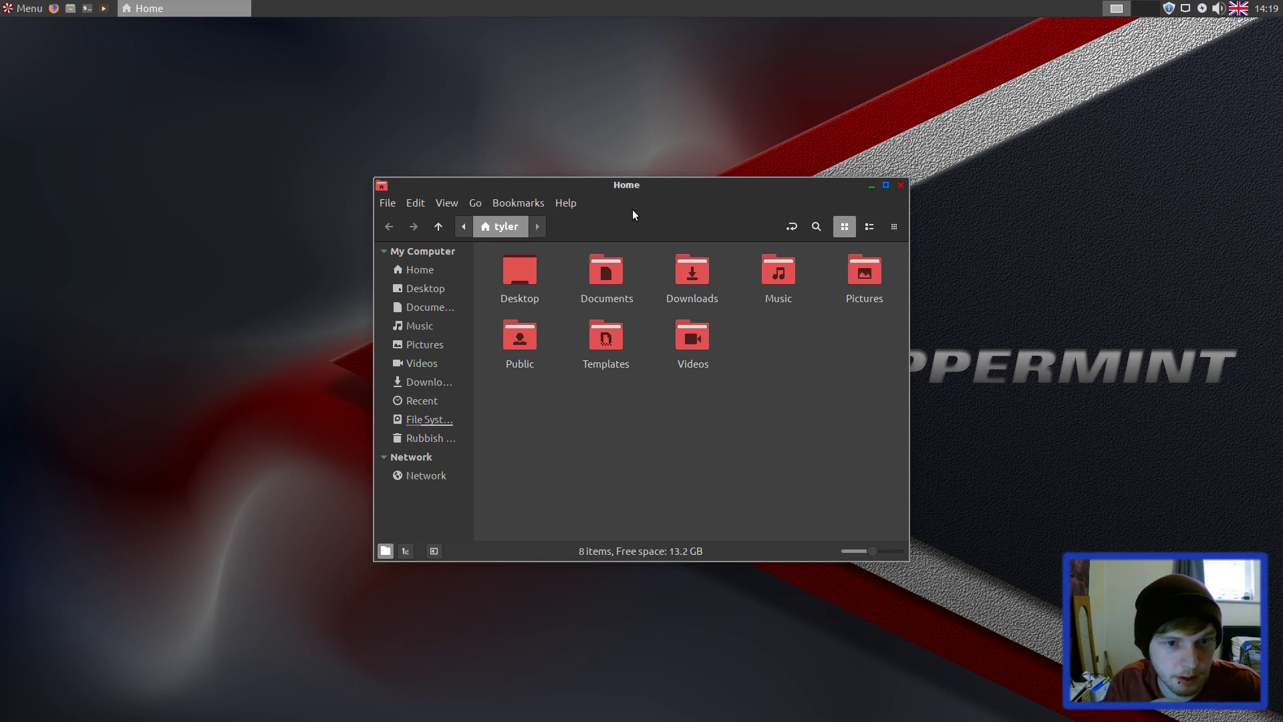
pyautogui.moveTo(635, 211); pyautogui.dragTo(716, 179)
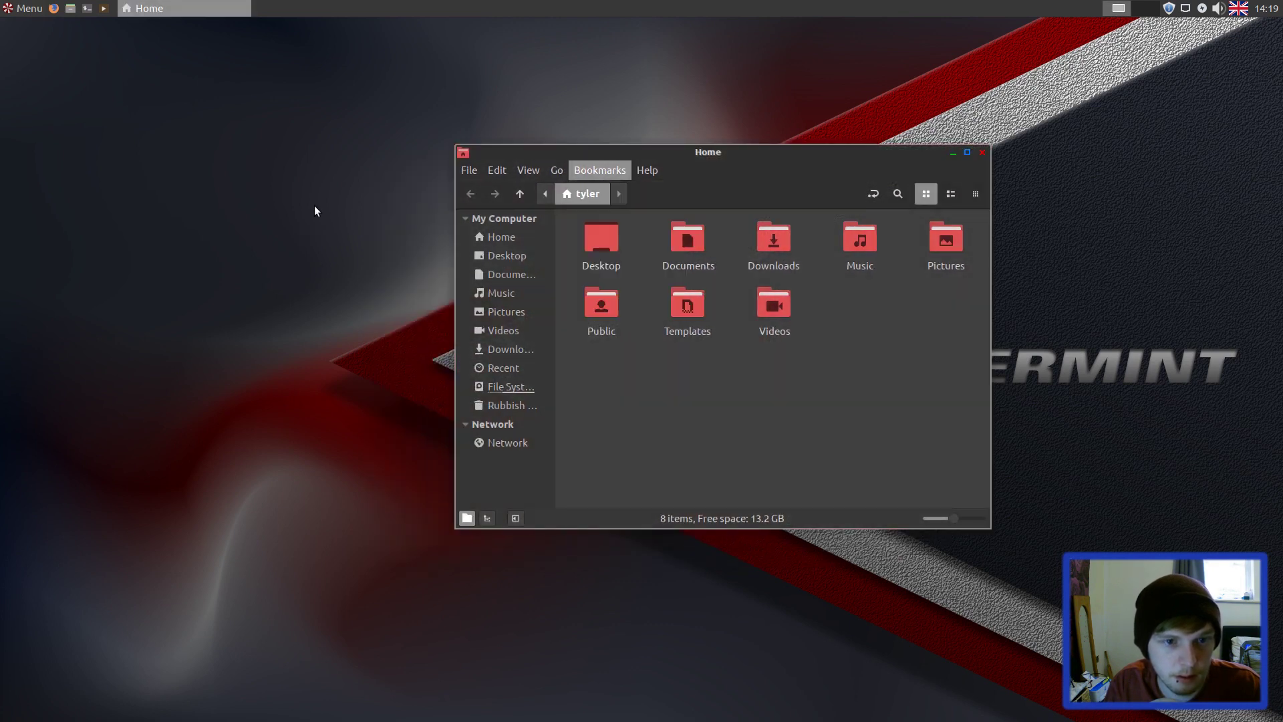
pyautogui.click(261, 178)
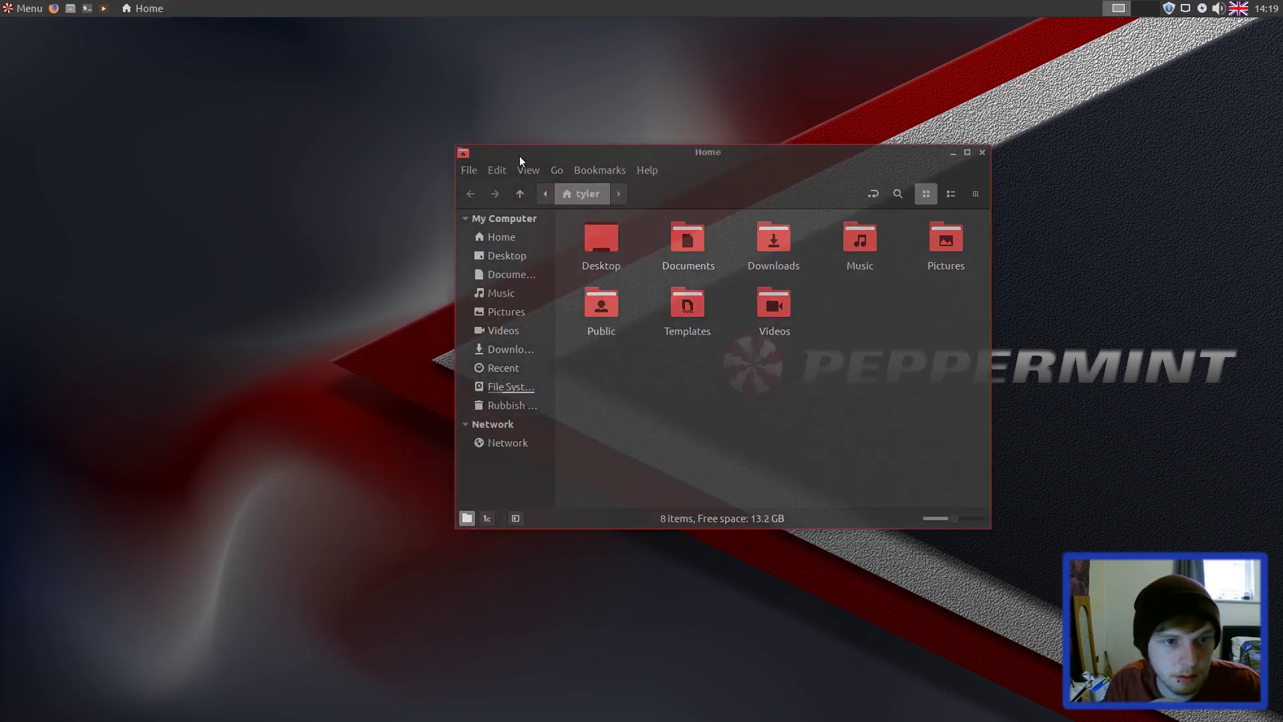
pyautogui.click(27, 5)
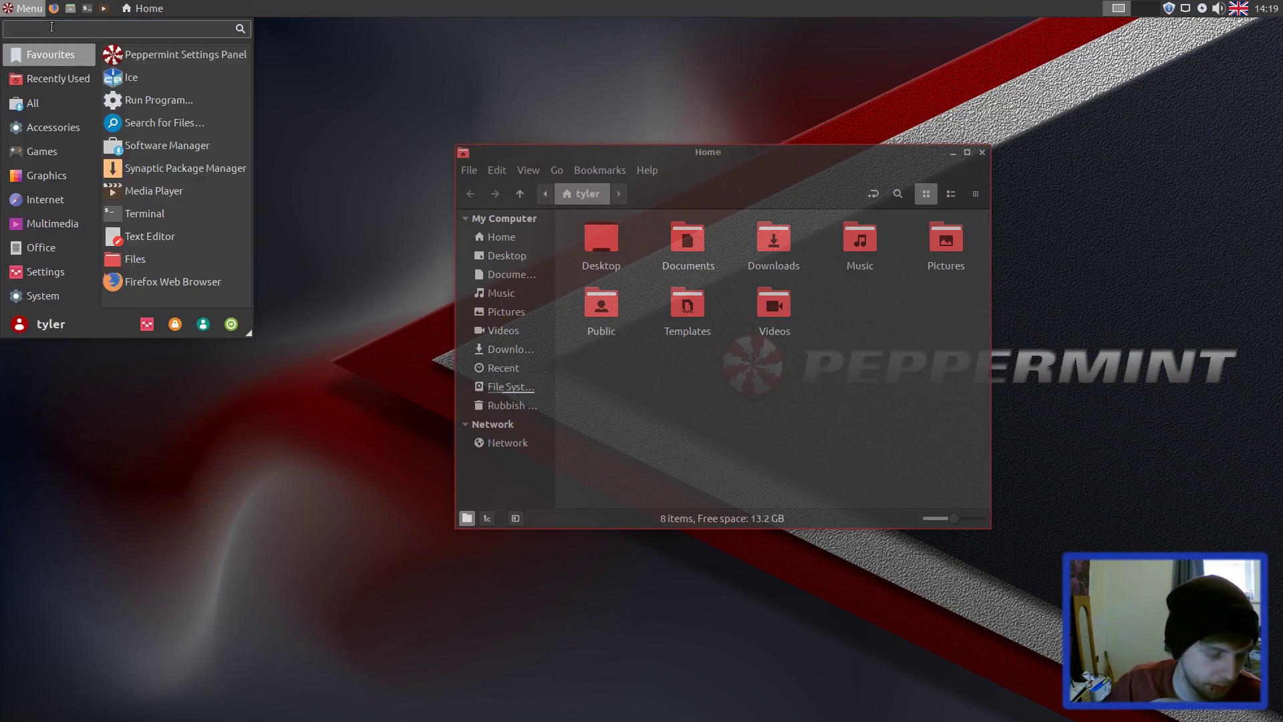
pyautogui.write('settings')
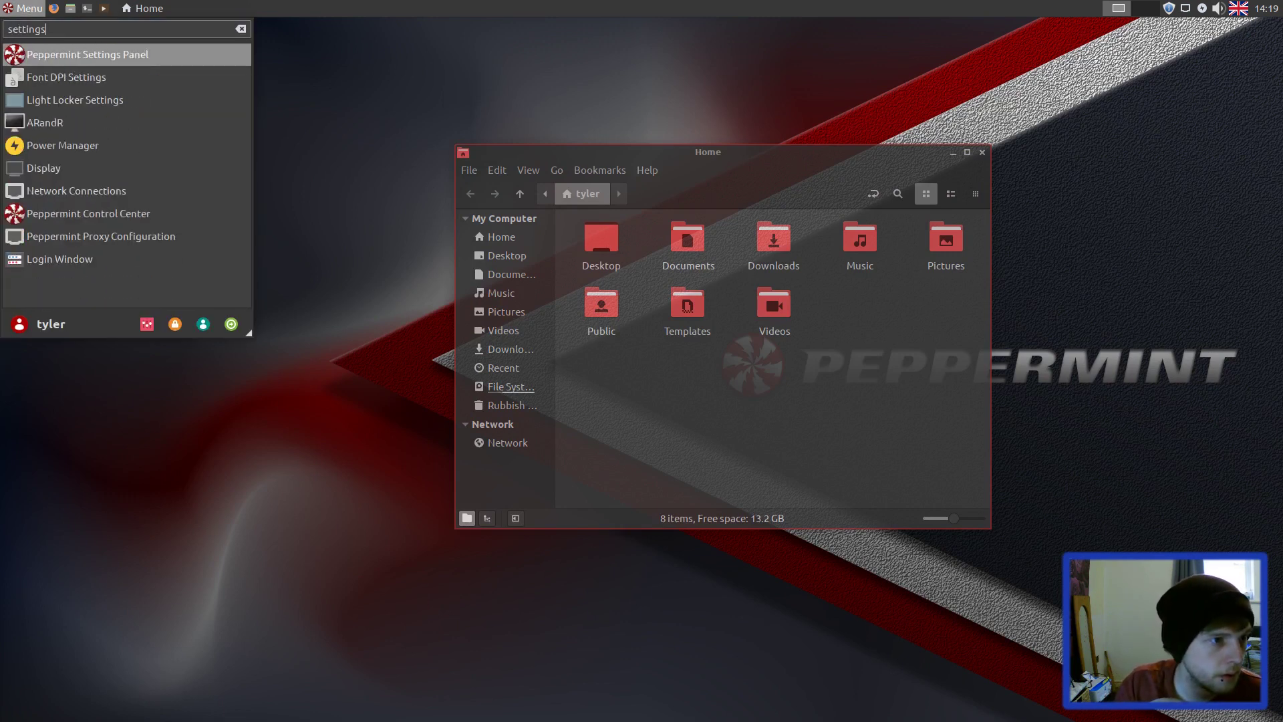
pyautogui.press('Return')
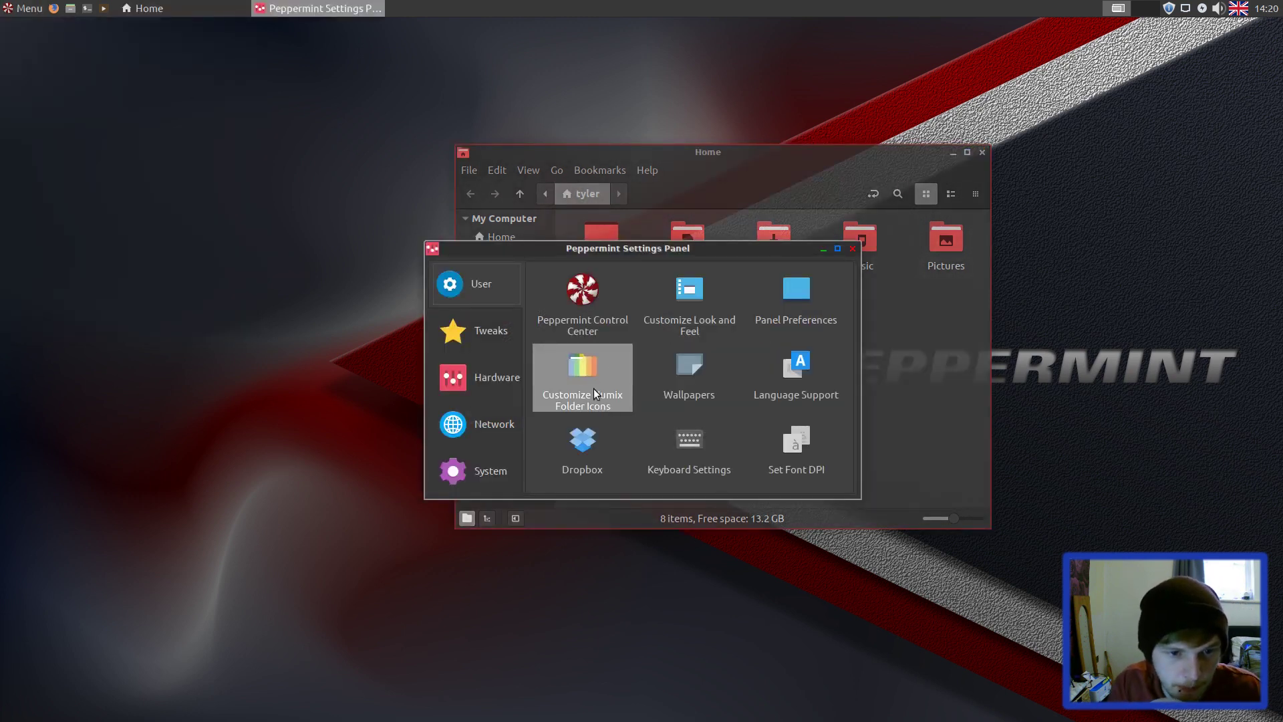
# - Apply the Mist widget style in Customise Look and Feel, then rearrange the windows
pyautogui.click(707, 321)
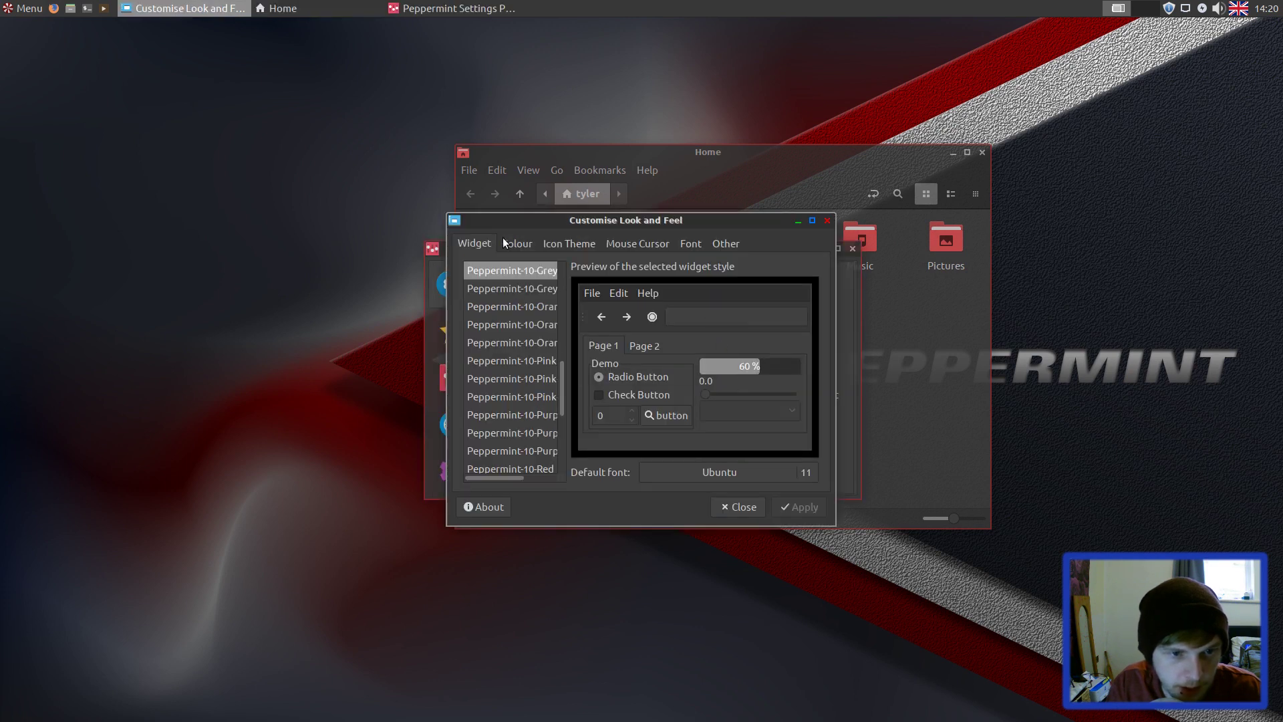
pyautogui.moveTo(563, 398); pyautogui.dragTo(570, 290)
pyautogui.click(482, 399)
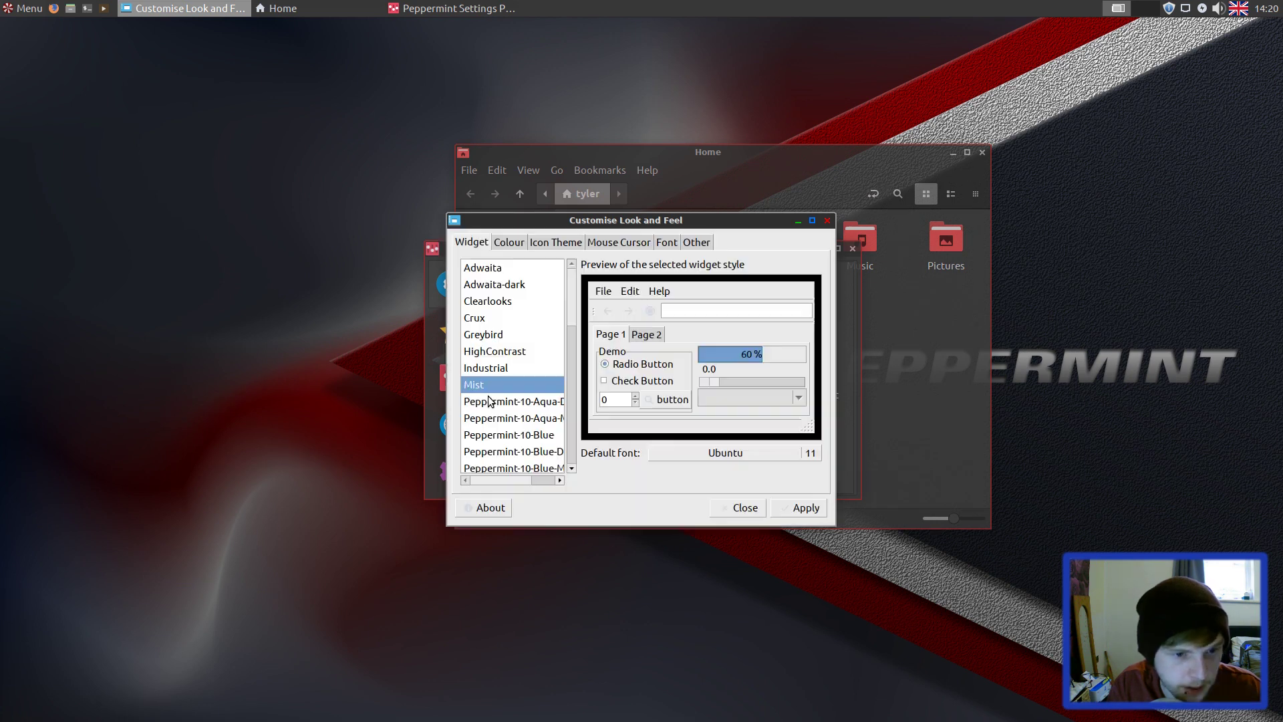
pyautogui.click(795, 507)
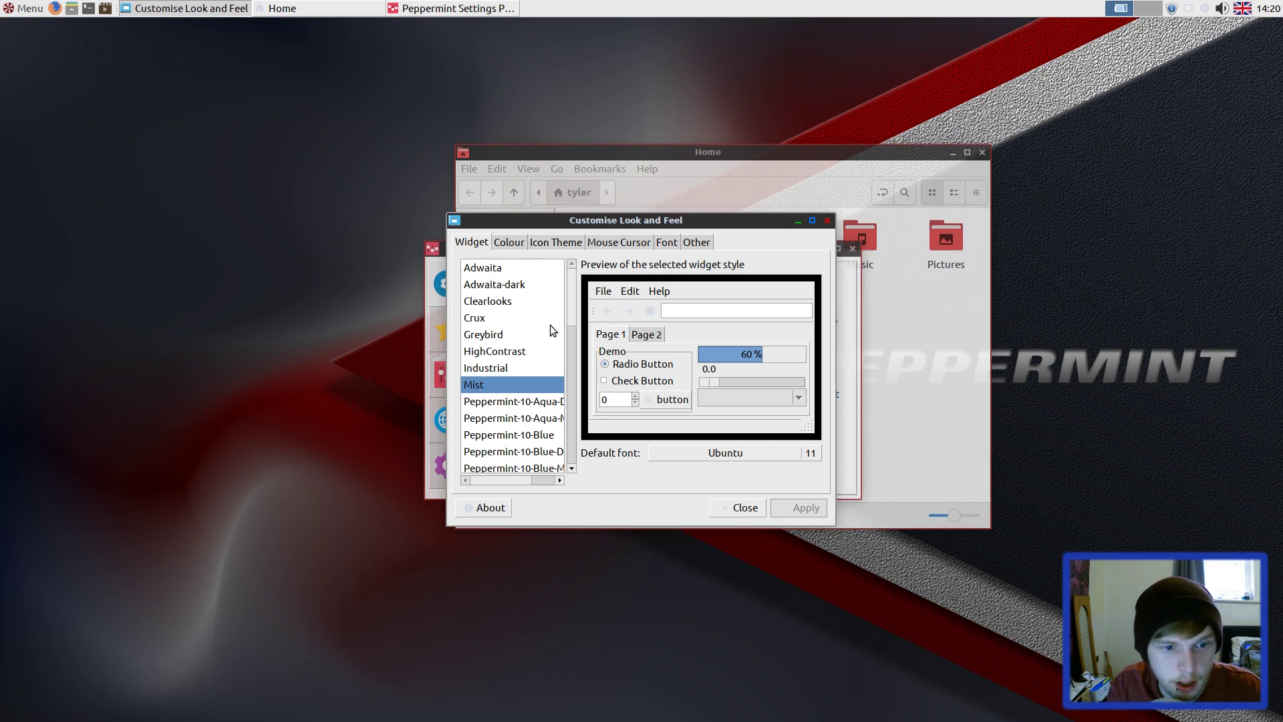
pyautogui.moveTo(588, 223); pyautogui.dragTo(797, 357)
pyautogui.moveTo(648, 258); pyautogui.dragTo(294, 301)
pyautogui.click(705, 195)
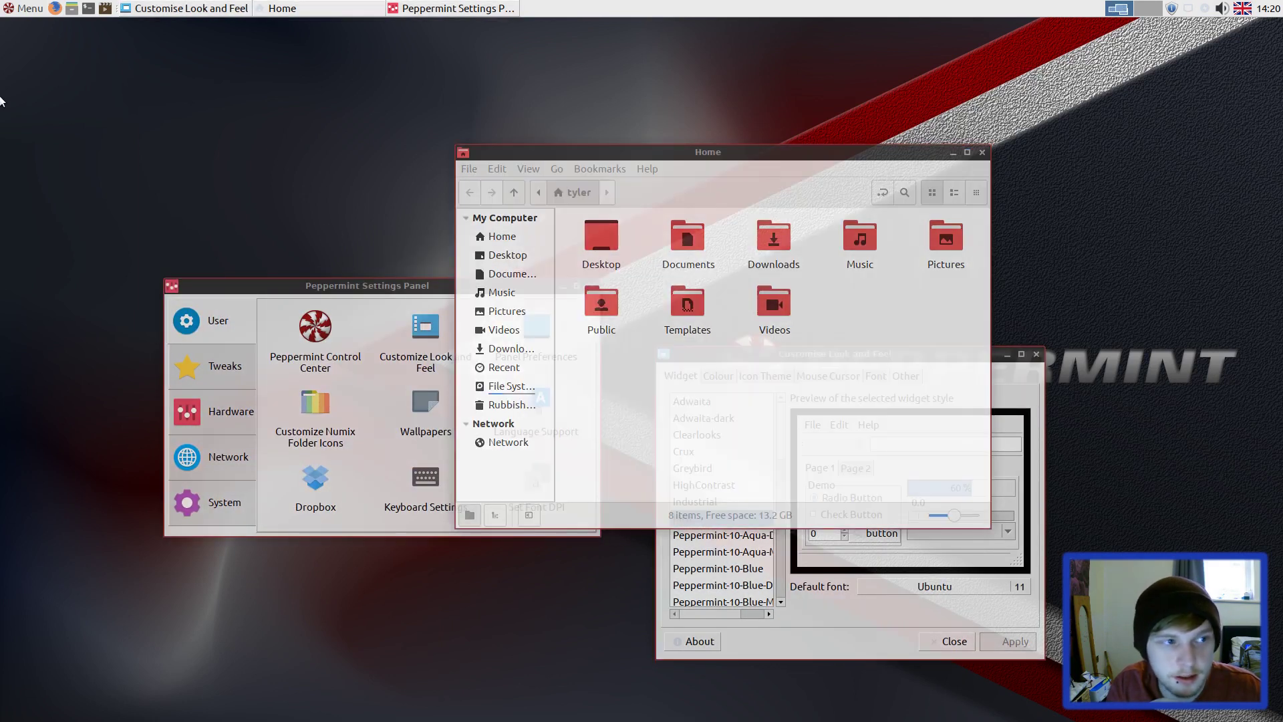
# - Launch Peppermint Control Center from a 'wind' menu search
pyautogui.click(30, 12)
pyautogui.write('windo')
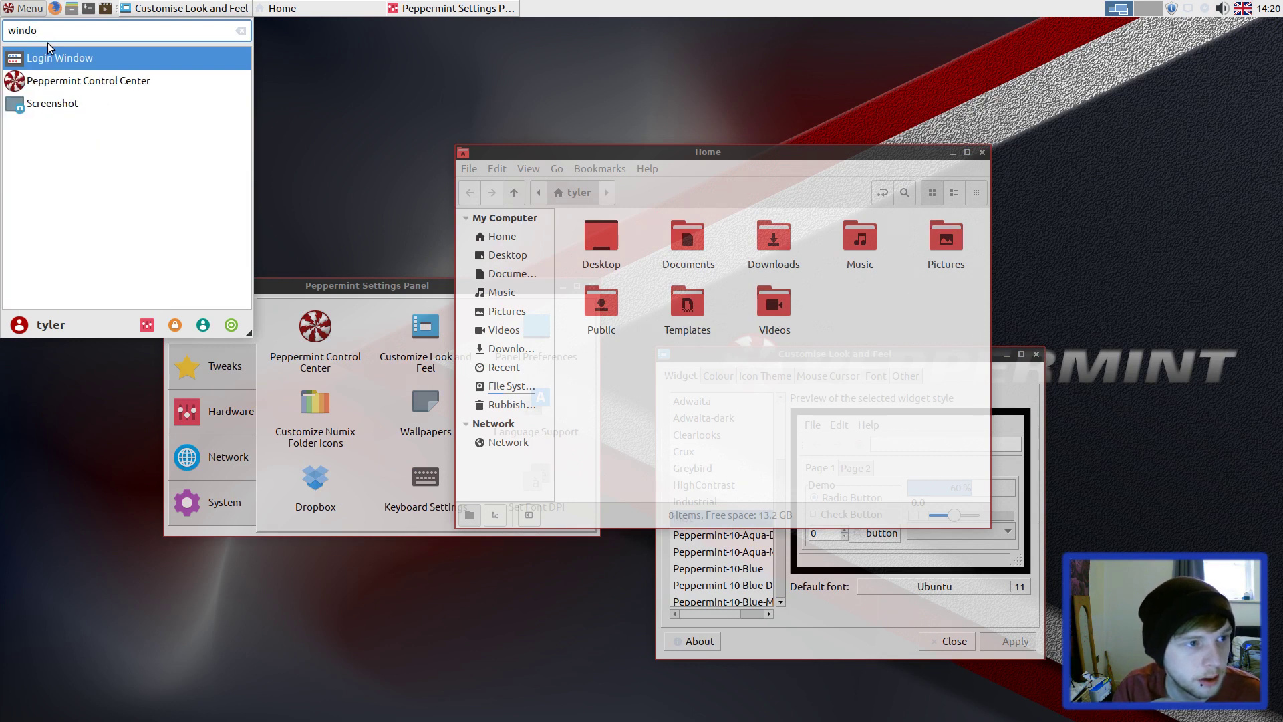
pyautogui.press('Down')
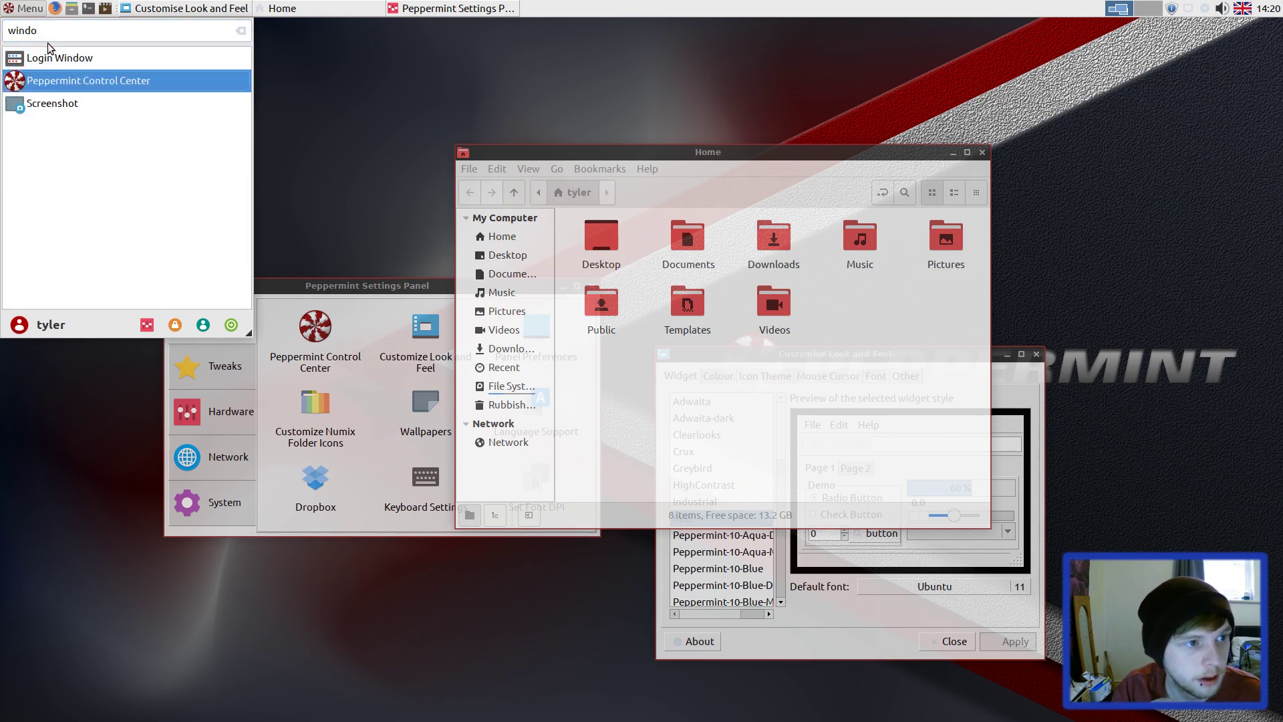
pyautogui.press('Return')
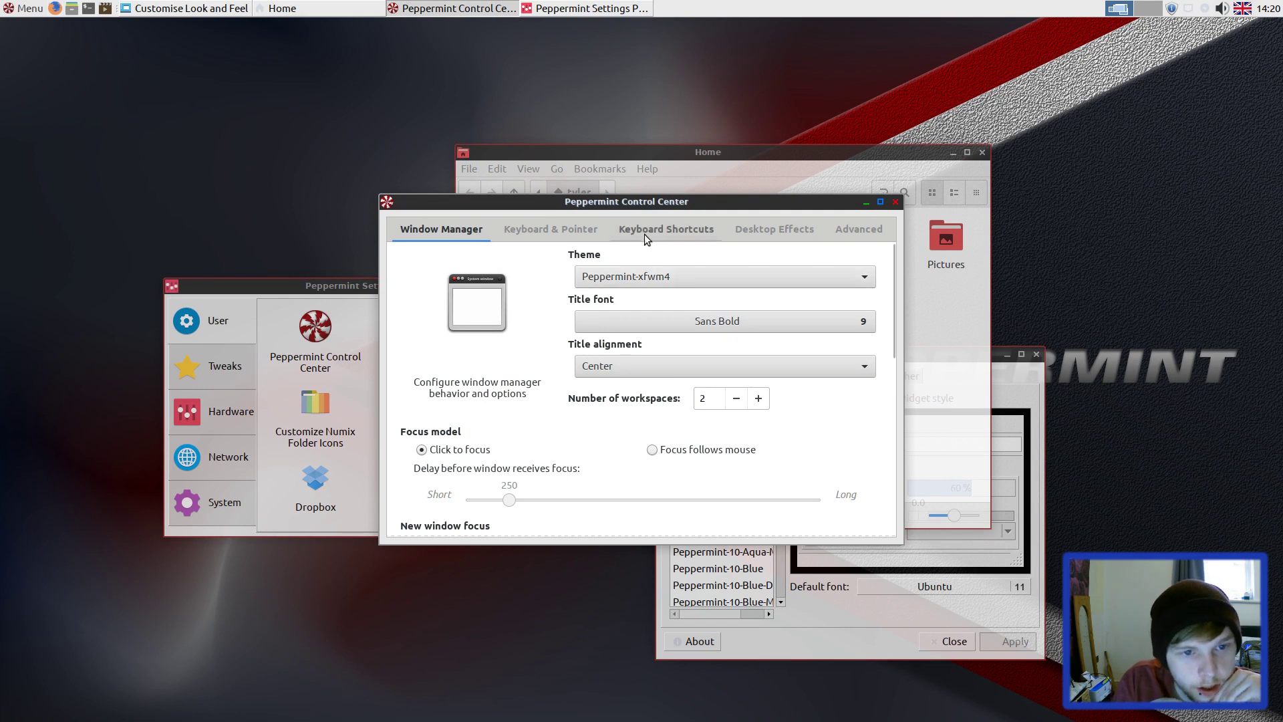
pyautogui.moveTo(633, 211); pyautogui.dragTo(554, 175)
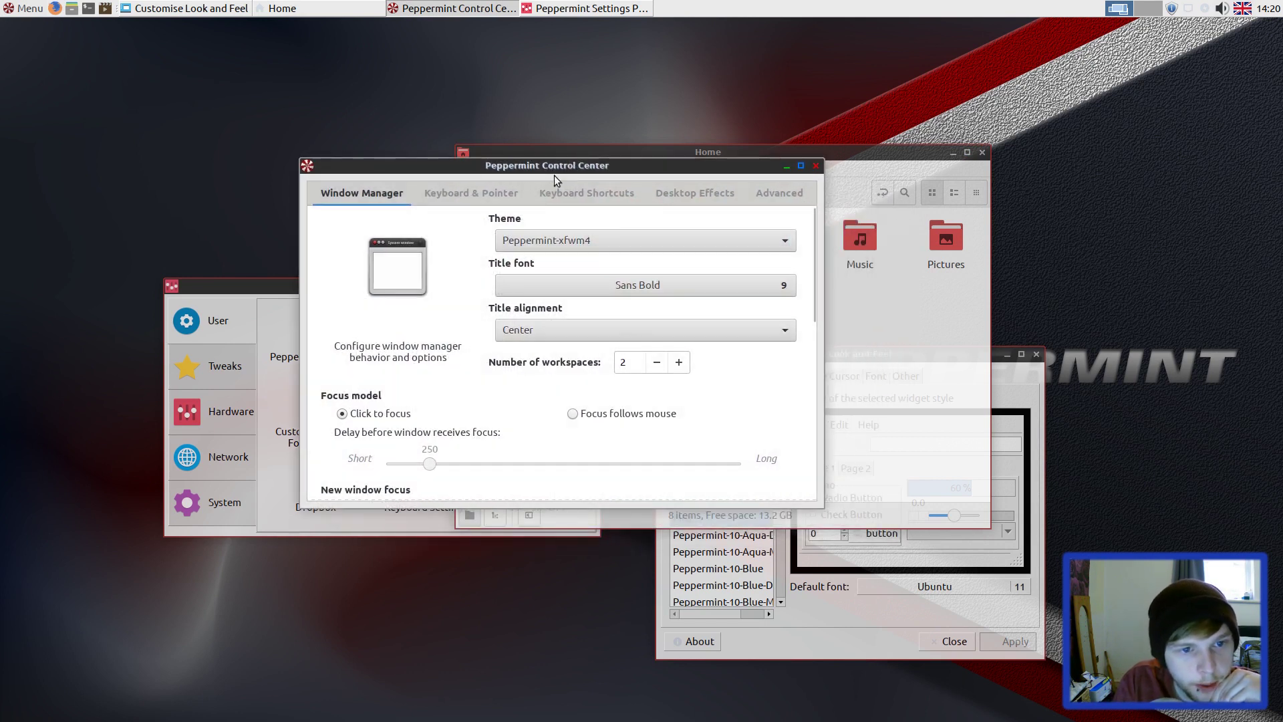
# - Set the window border theme to Peppermint-10-Grey-Dark and raise the Home window
pyautogui.click(628, 234)
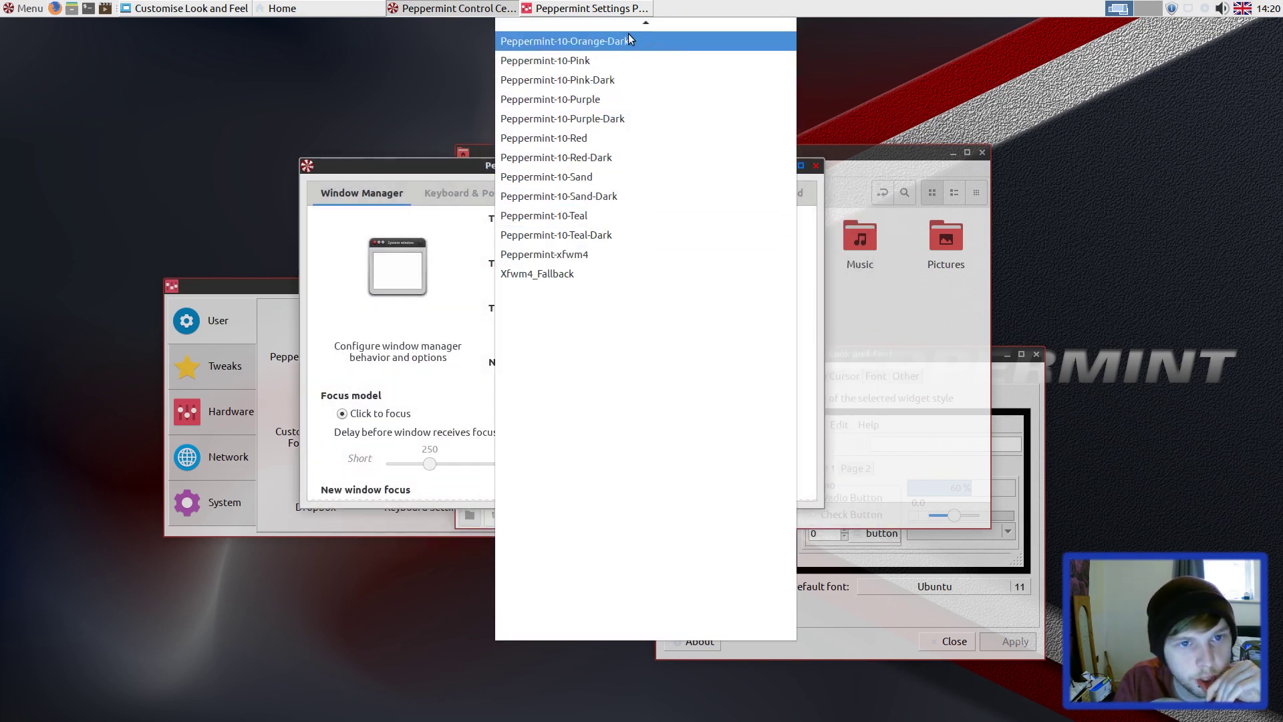
pyautogui.moveTo(644, 30)
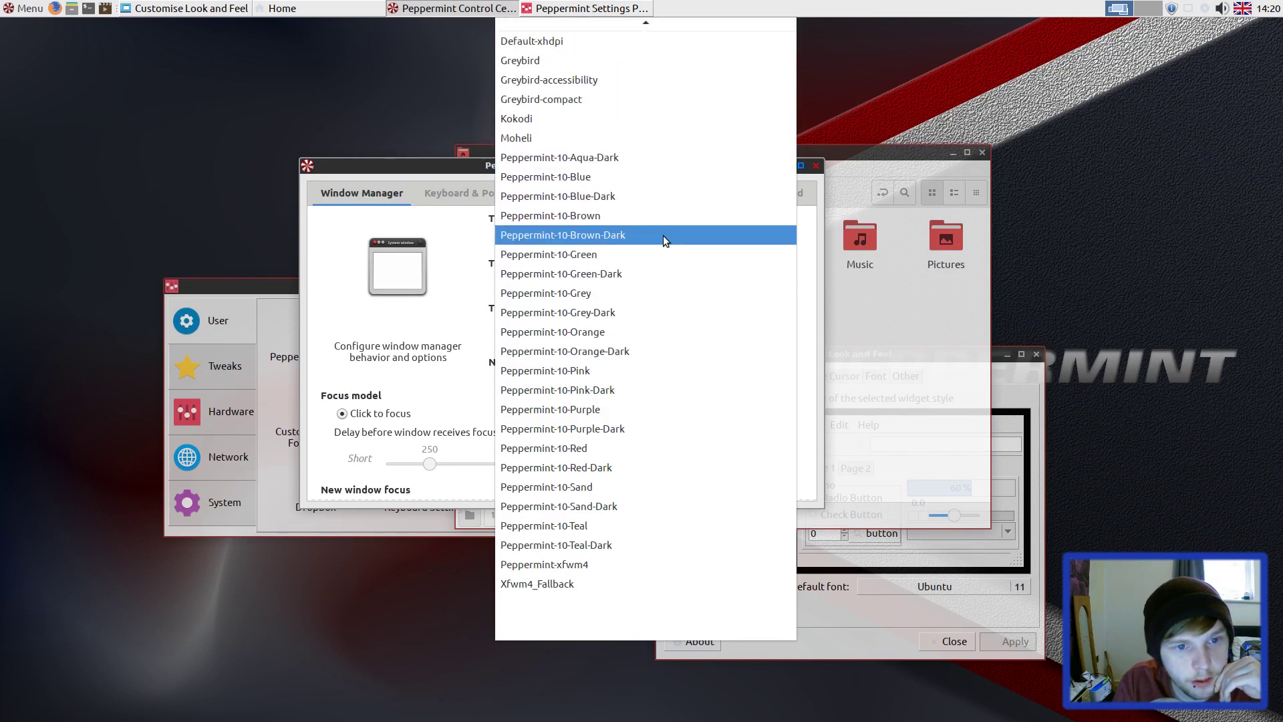
pyautogui.click(650, 313)
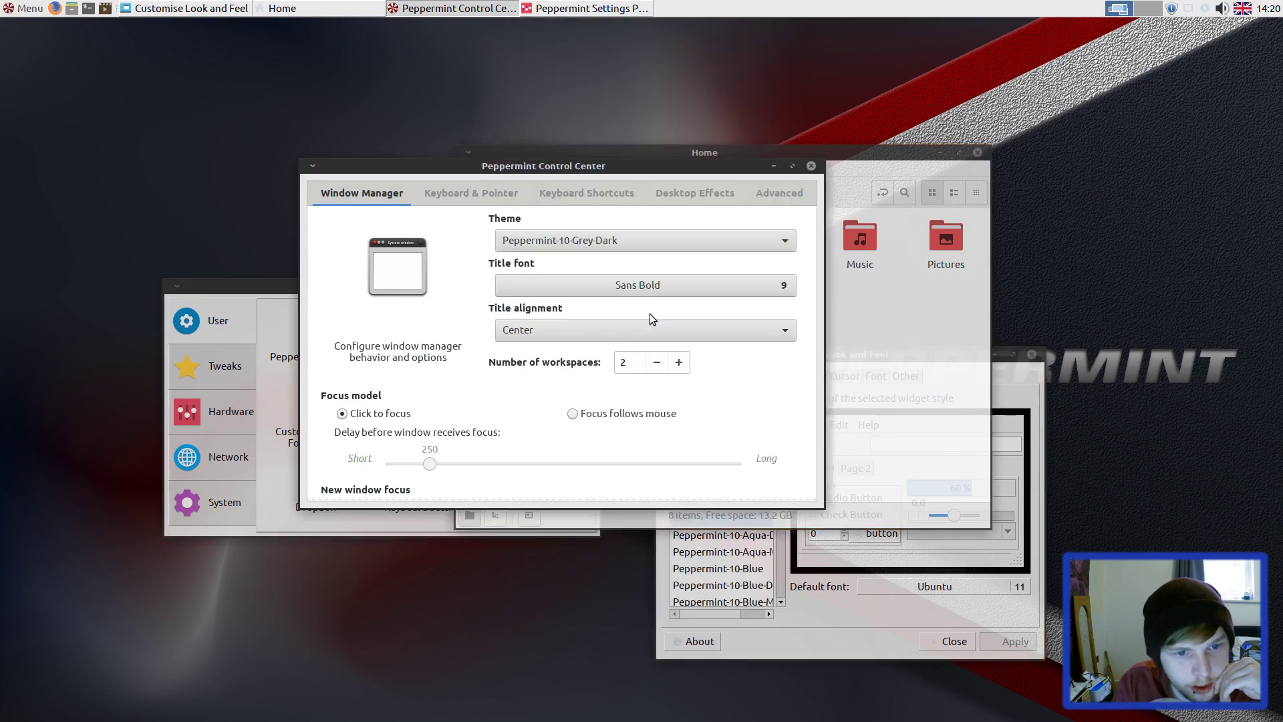
pyautogui.moveTo(677, 165); pyautogui.dragTo(826, 200)
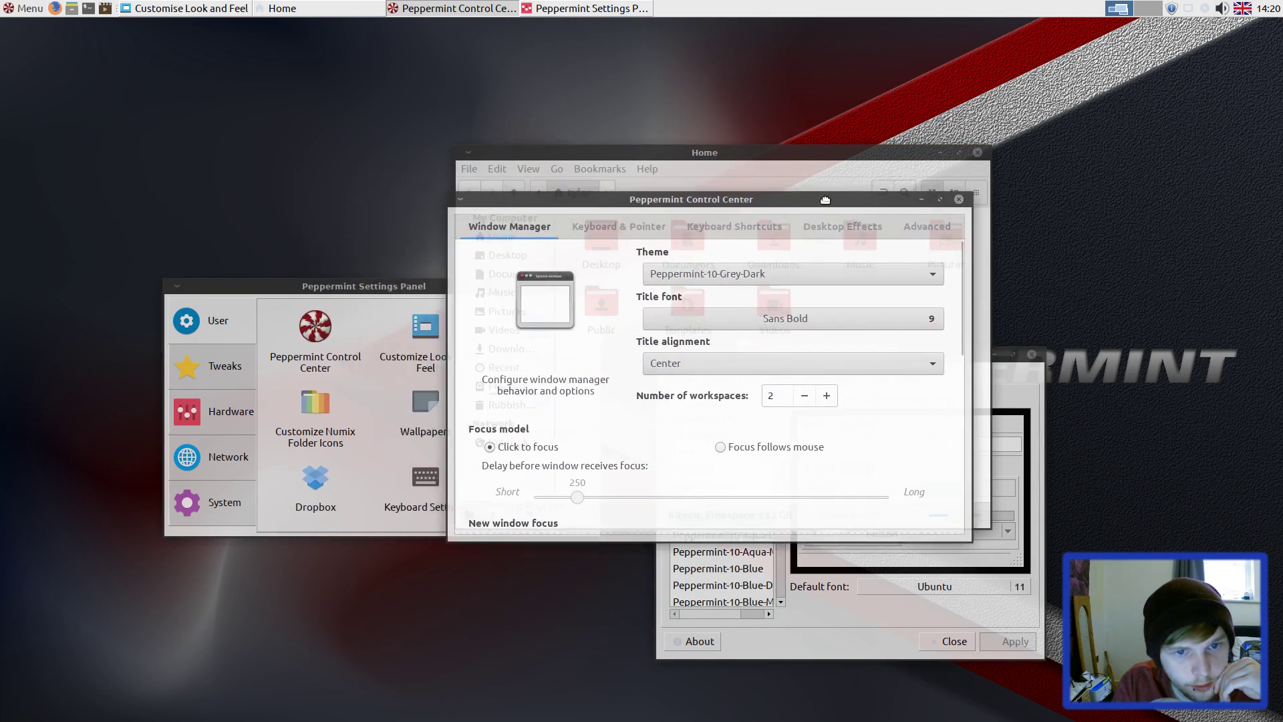
pyautogui.click(341, 196)
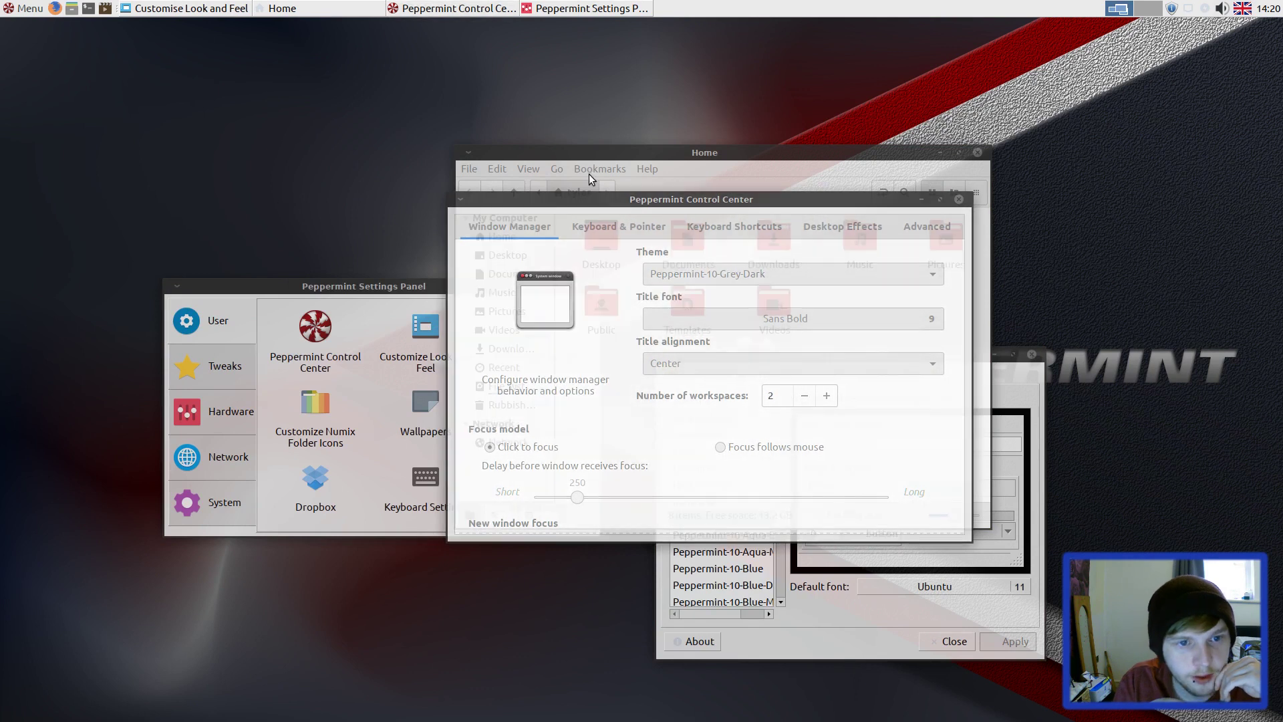
pyautogui.click(610, 154)
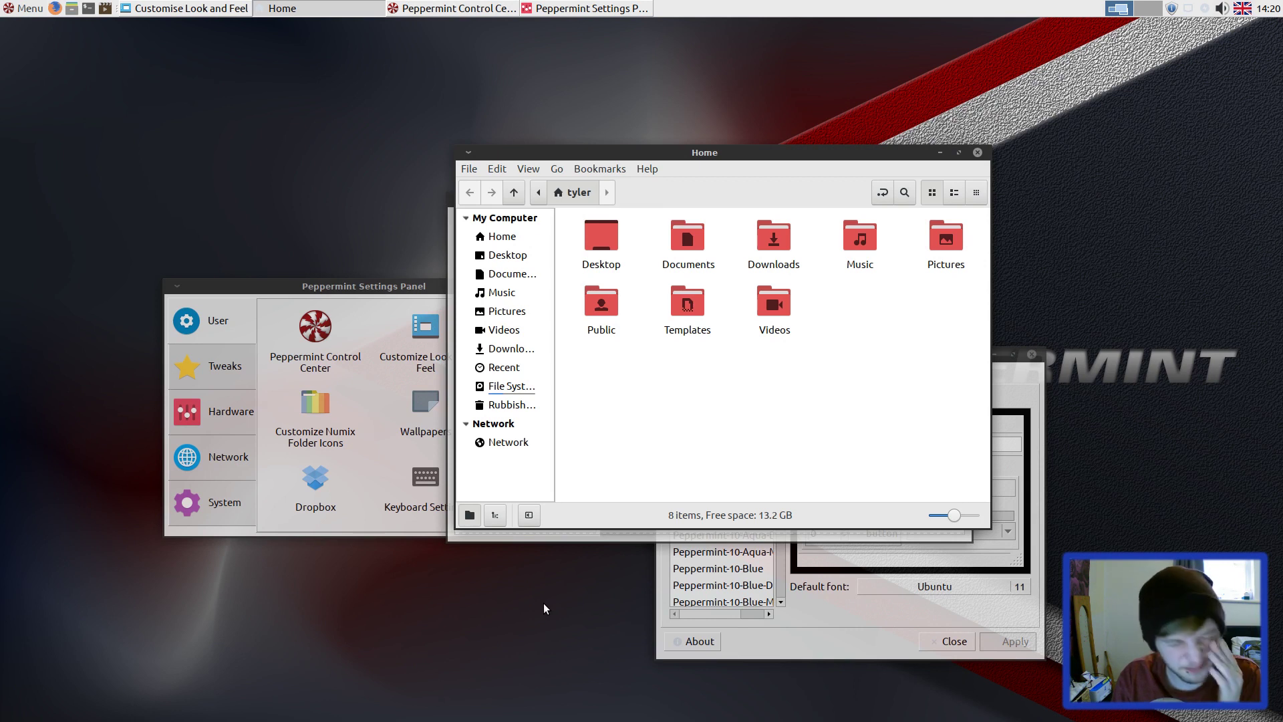
# - Widen the dialog, pick the Peppermint-10-Grey-Dark widget theme, and rearrange the windows
pyautogui.click(765, 655)
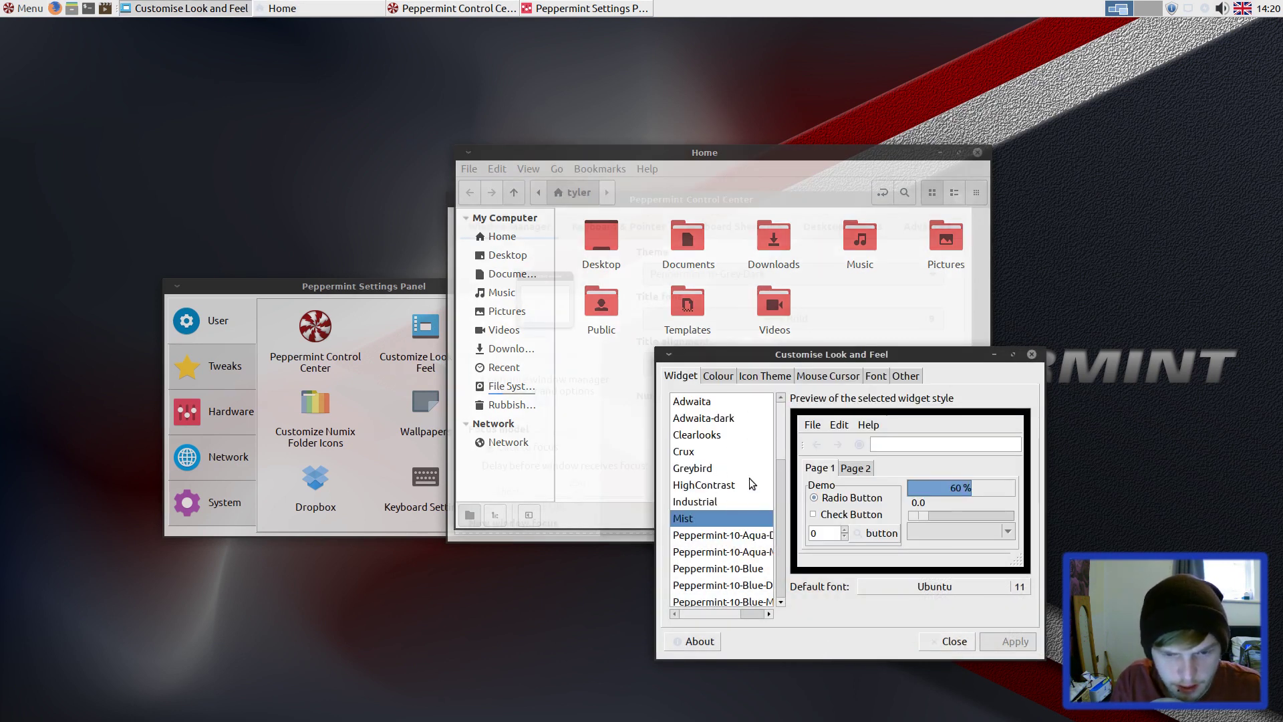
pyautogui.scroll(-4, 779, 455)
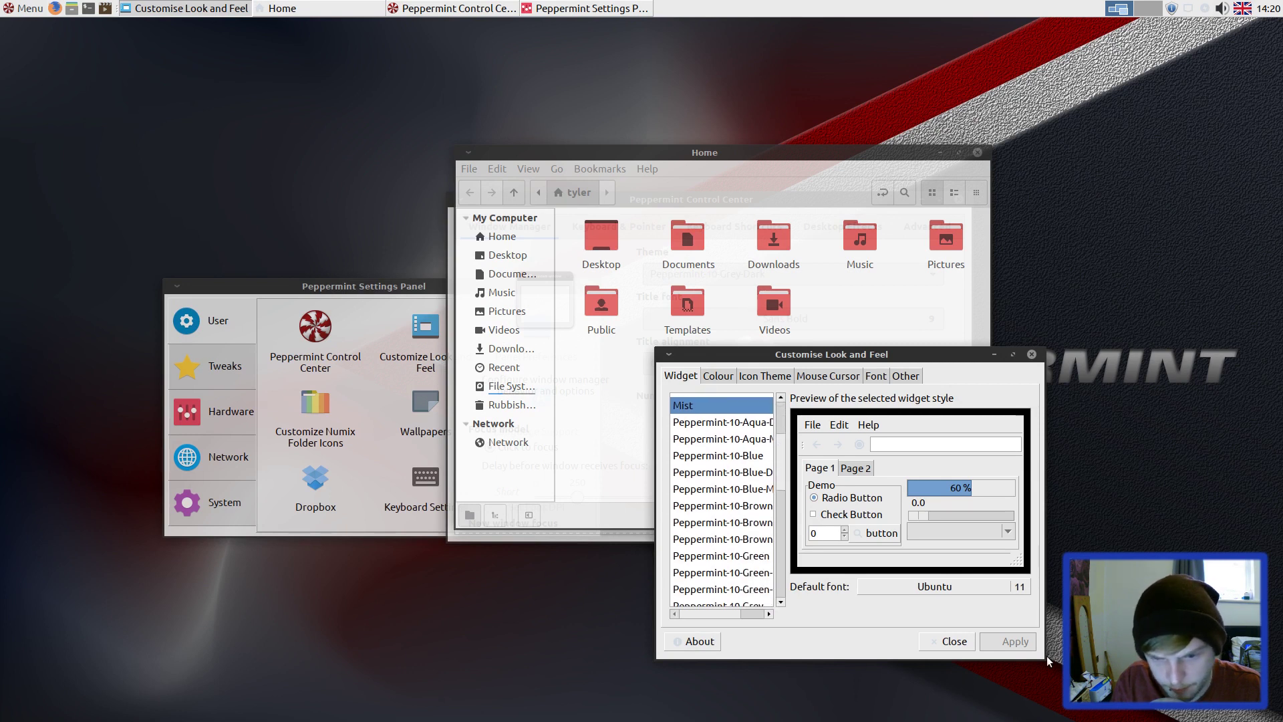
pyautogui.moveTo(1044, 655); pyautogui.dragTo(1109, 655)
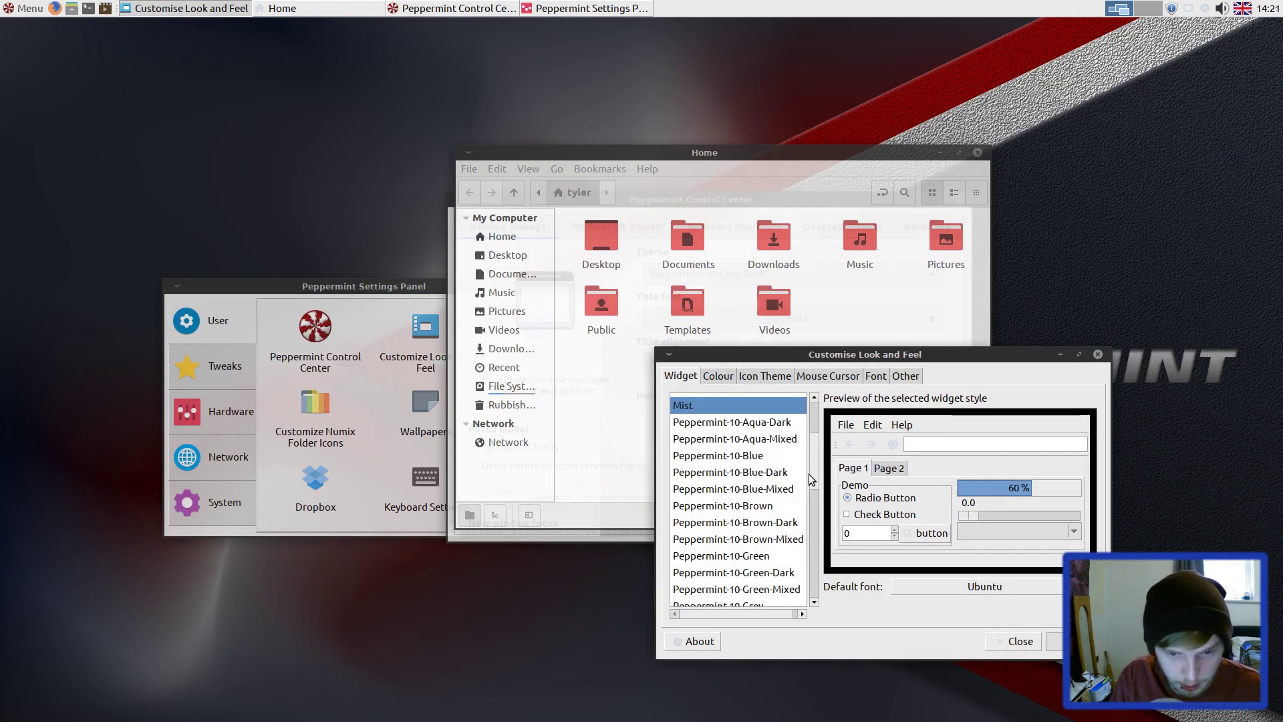
pyautogui.scroll(-2, 815, 452)
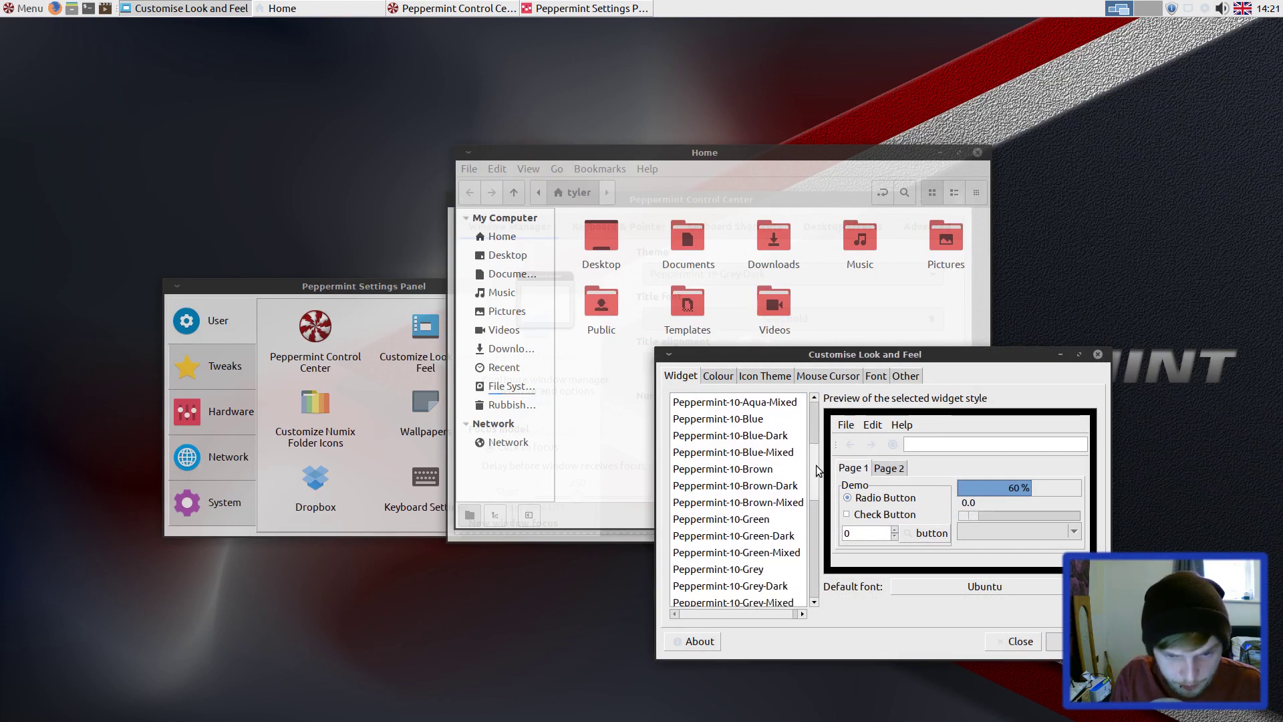
pyautogui.click(786, 563)
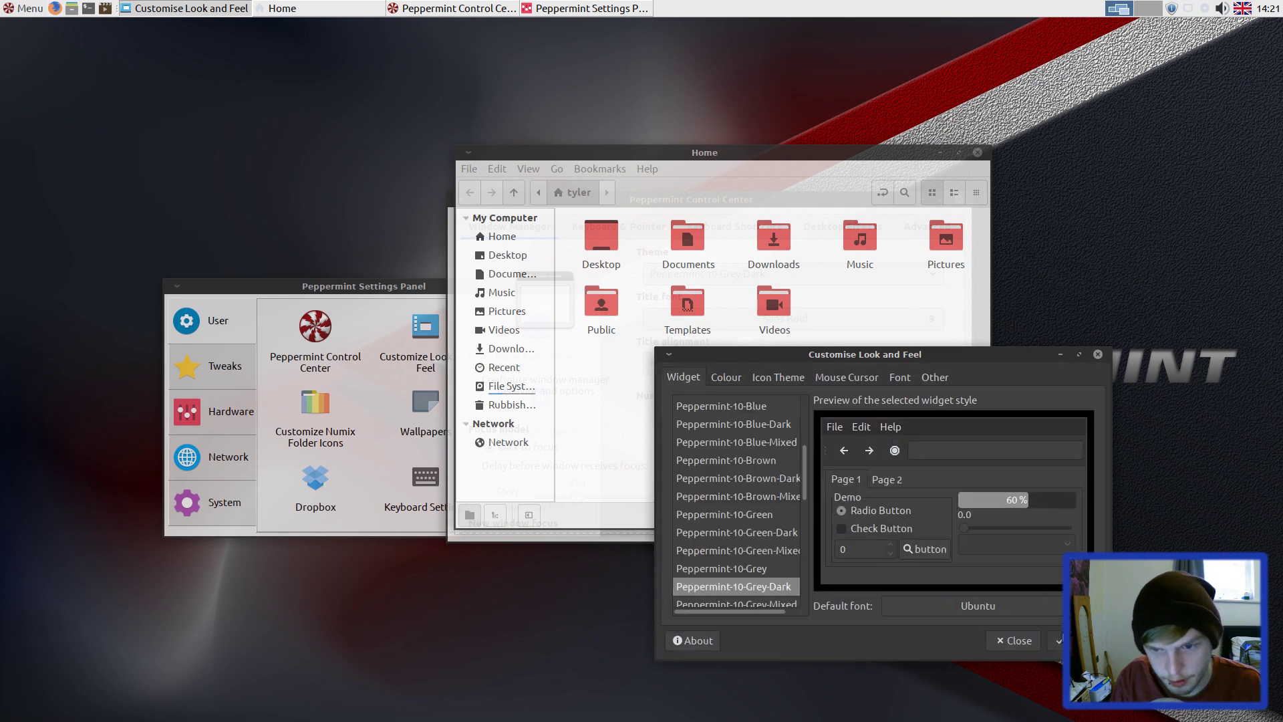
pyautogui.moveTo(720, 159); pyautogui.dragTo(459, 153)
pyautogui.moveTo(900, 361); pyautogui.dragTo(969, 128)
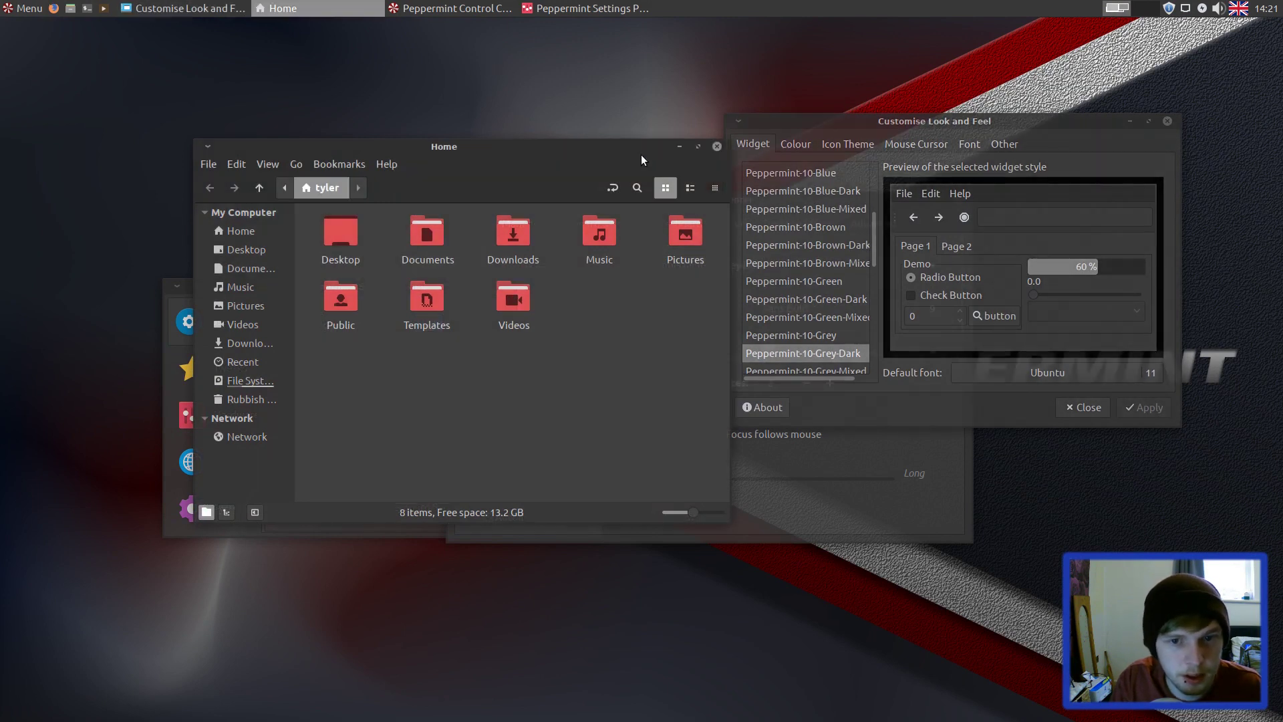
# - Apply the Ubuntu-Mono-Dark icon theme, then the Peppermix-Grey icon theme
pyautogui.click(855, 143)
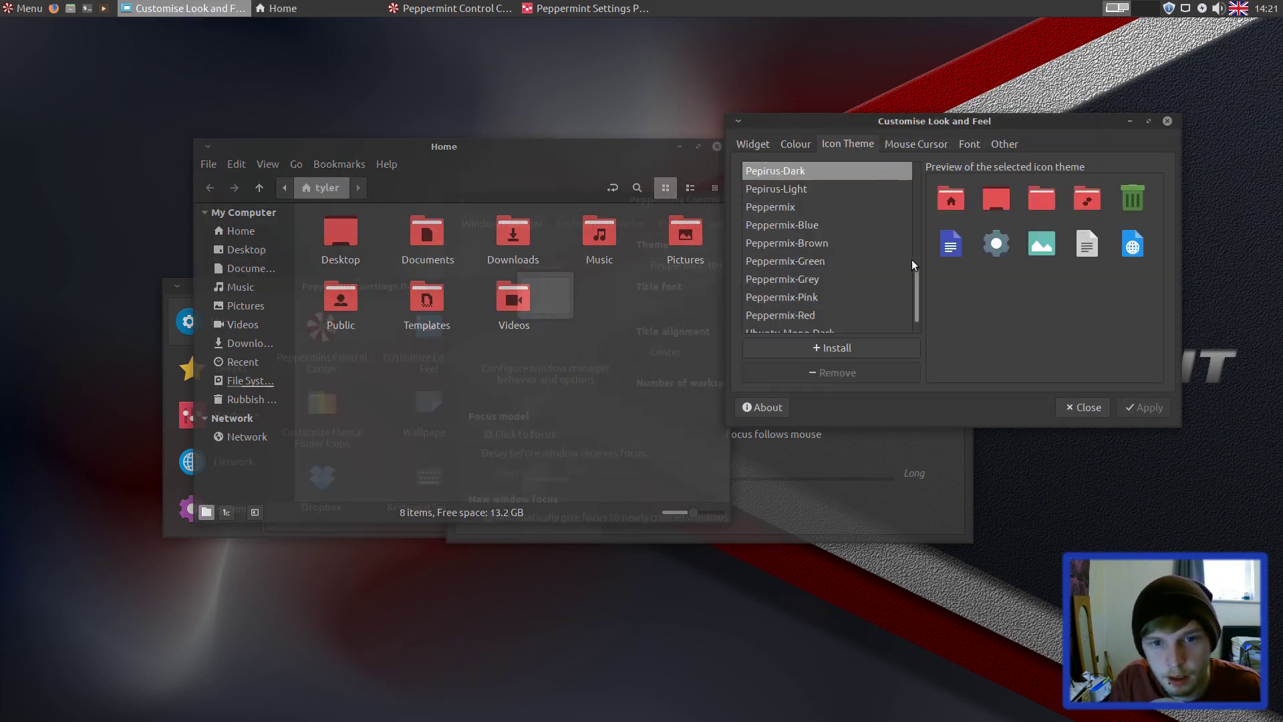
pyautogui.click(802, 188)
pyautogui.click(796, 171)
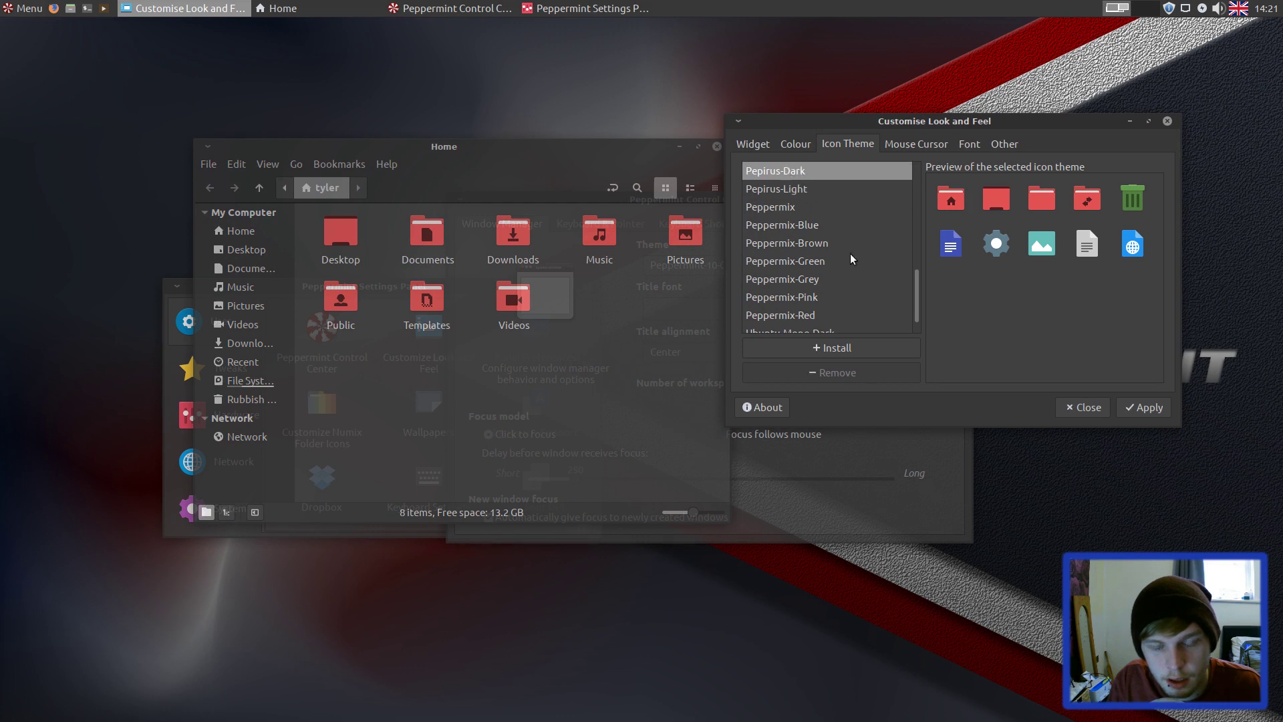
pyautogui.scroll(-2, 918, 312)
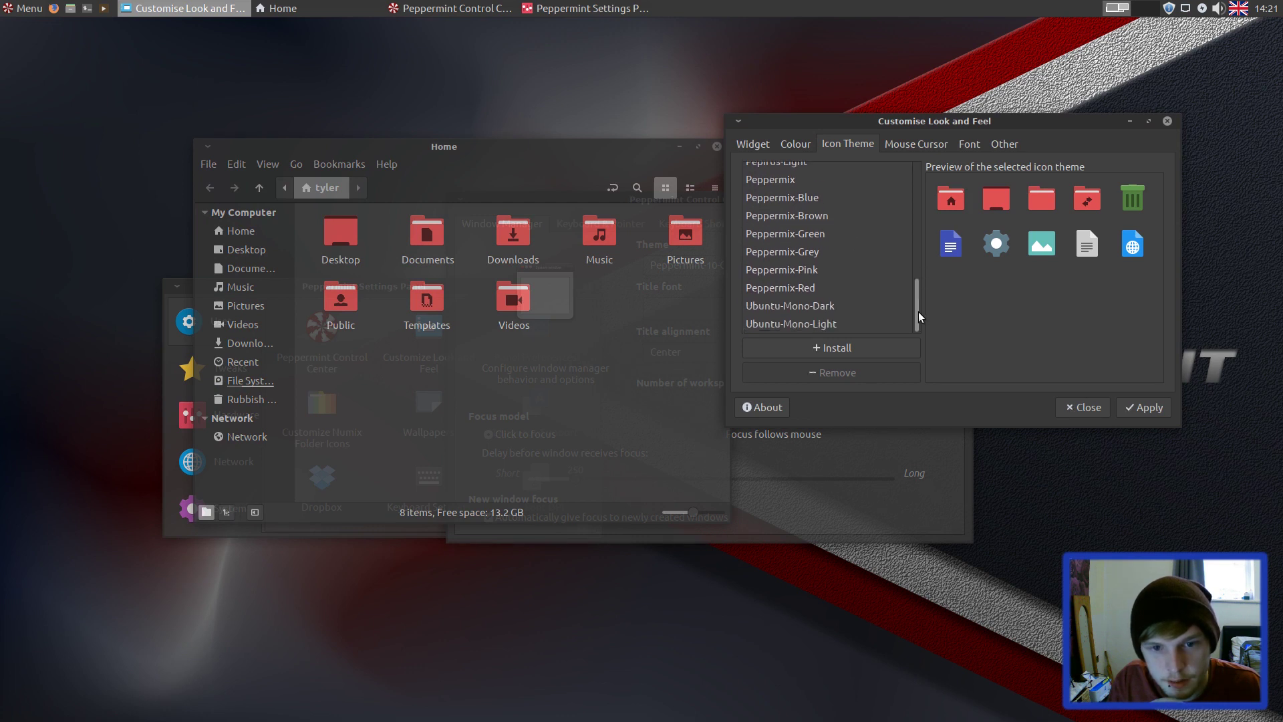
pyautogui.click(812, 307)
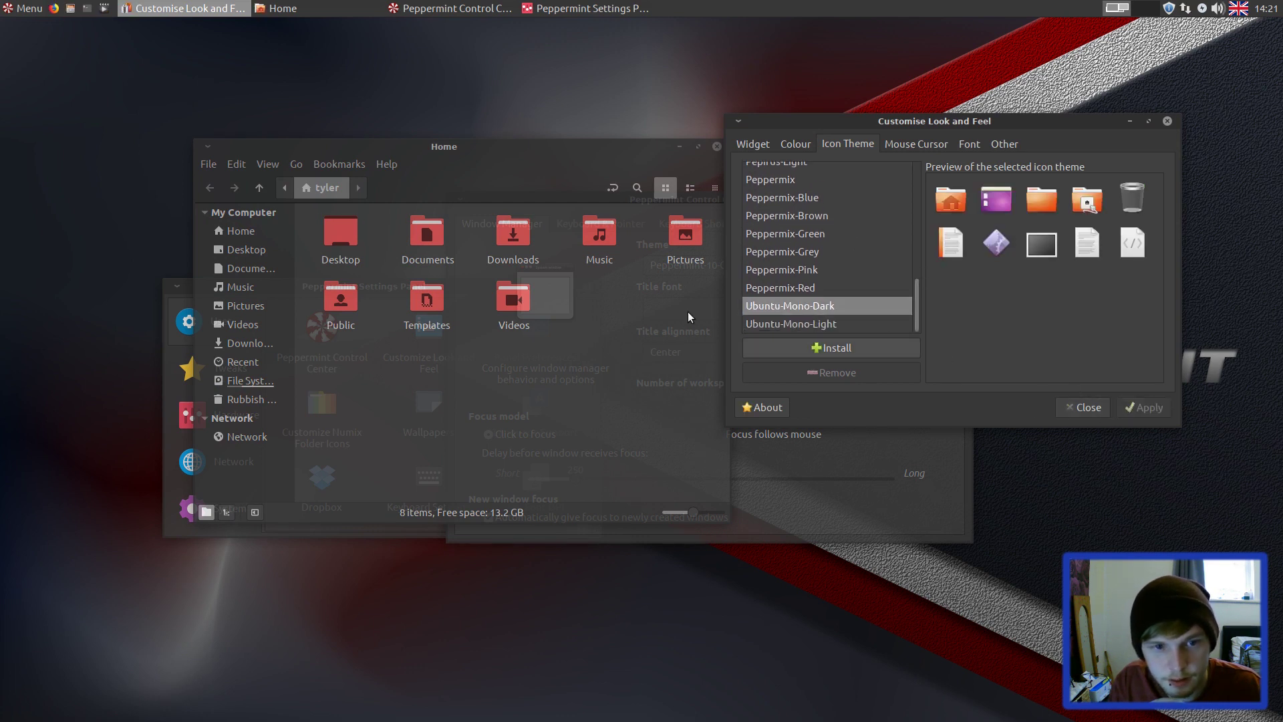
pyautogui.click(1142, 407)
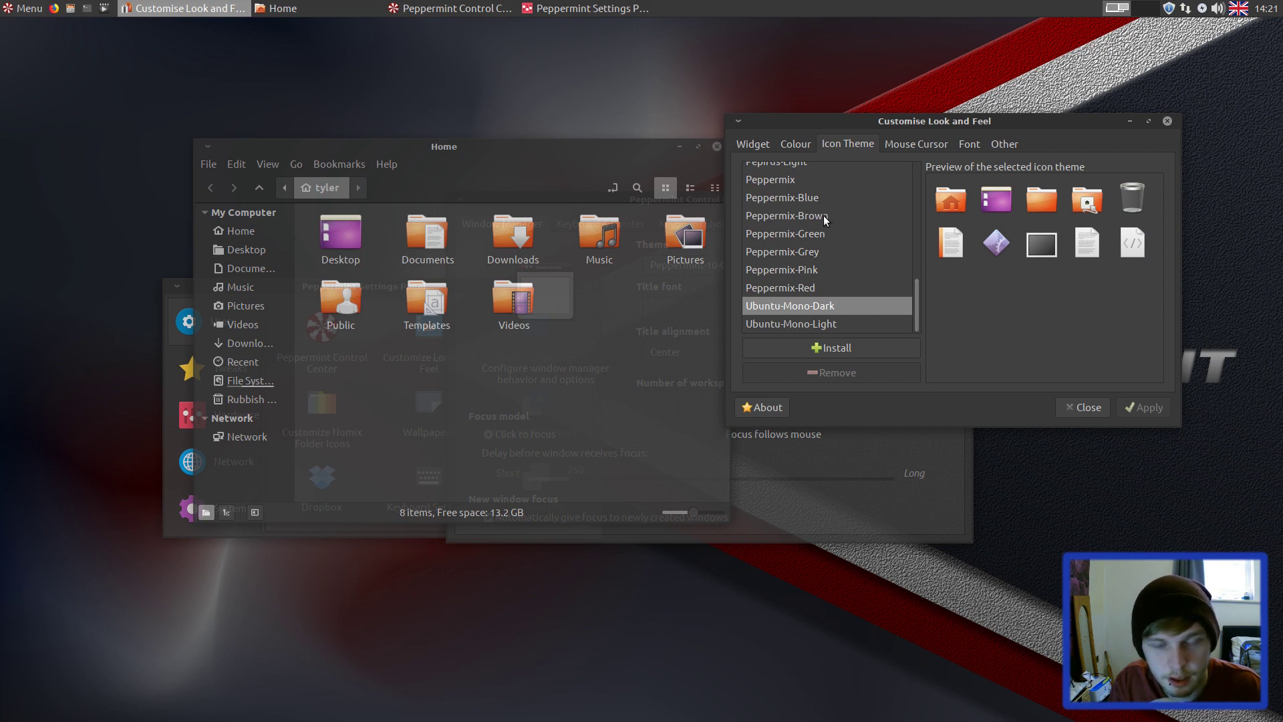
pyautogui.click(826, 252)
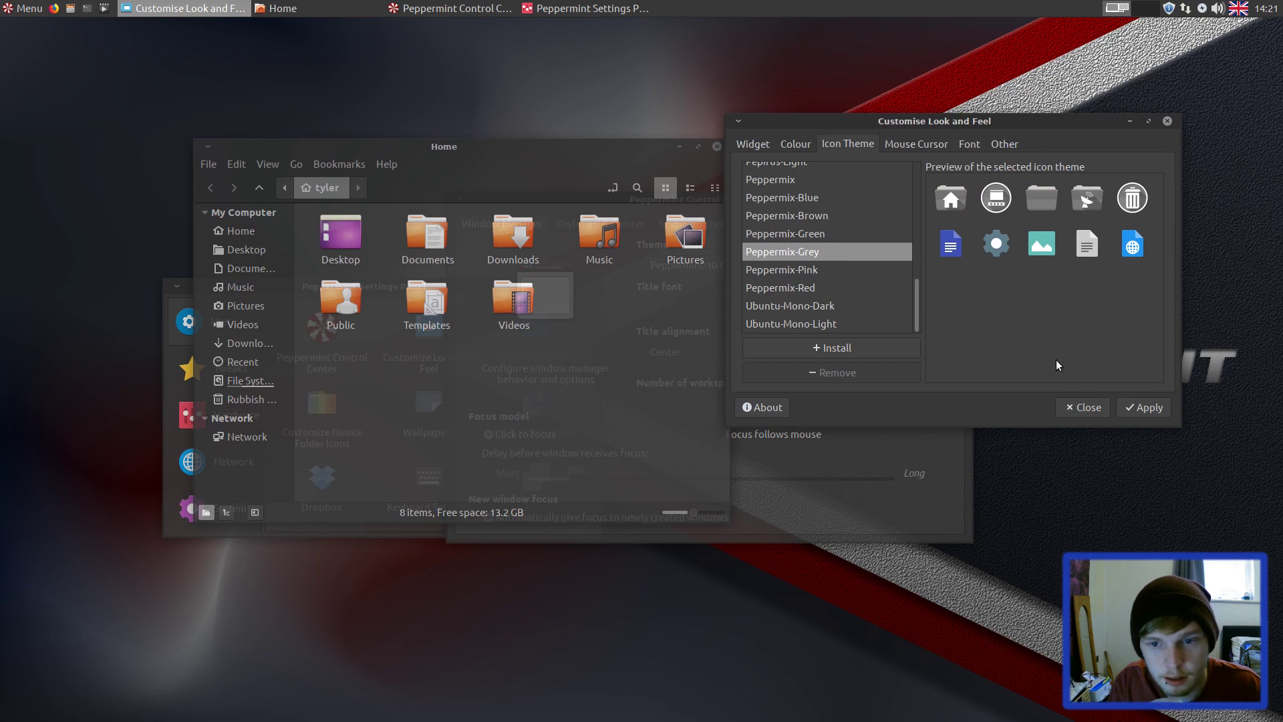
pyautogui.click(1137, 409)
# - Preview Pepirus-Dark and Pepirus, then apply the Numix Square Light icon theme
pyautogui.moveTo(557, 154); pyautogui.dragTo(500, 109)
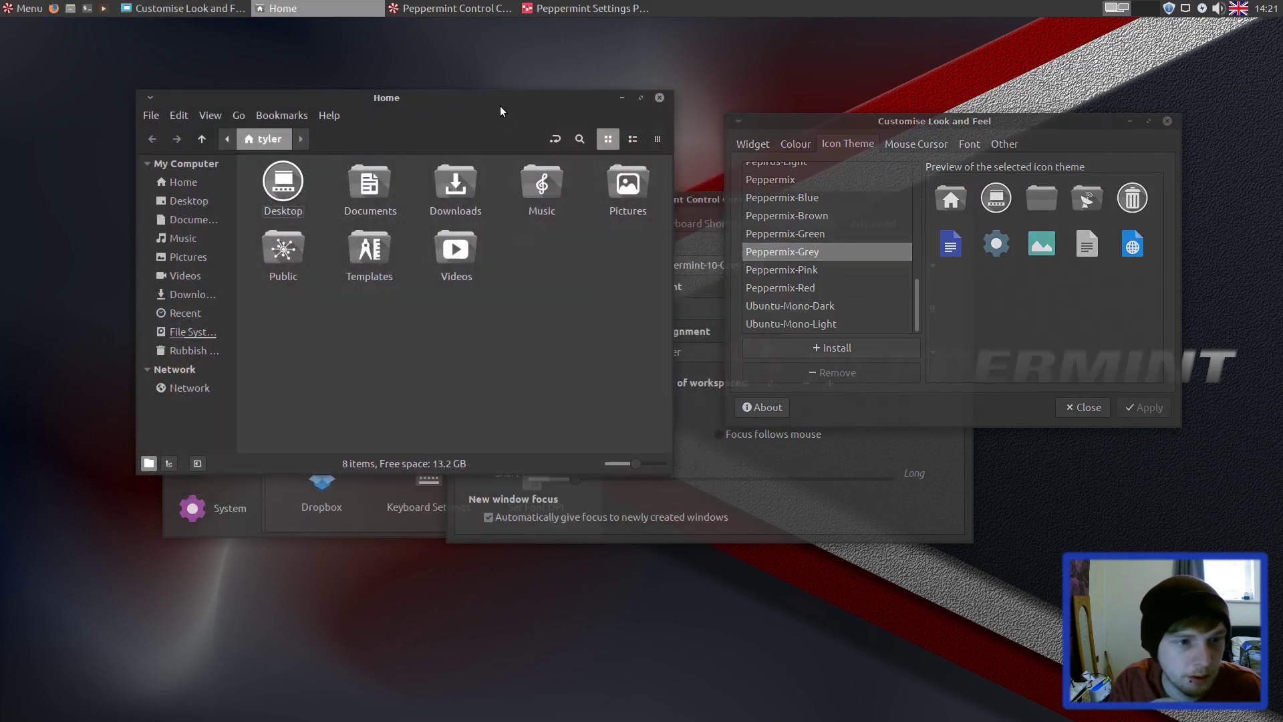
pyautogui.moveTo(498, 322); pyautogui.dragTo(589, 331)
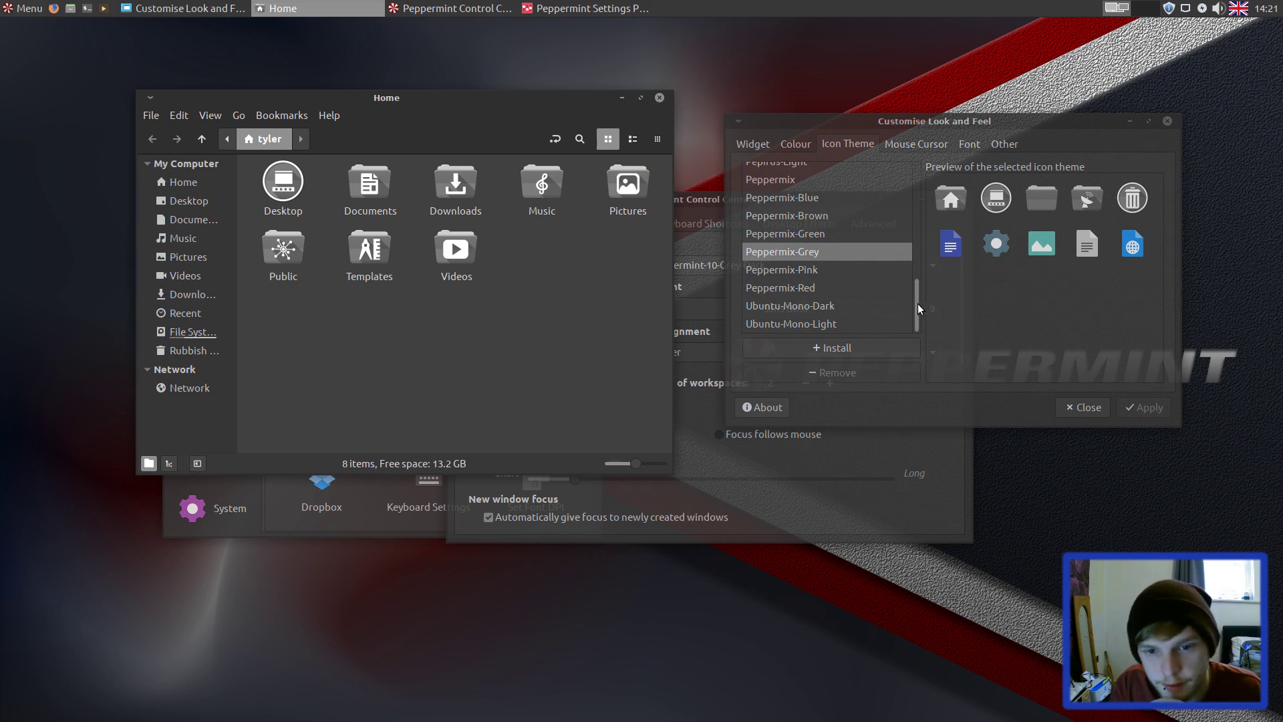
pyautogui.moveTo(917, 303); pyautogui.dragTo(914, 280)
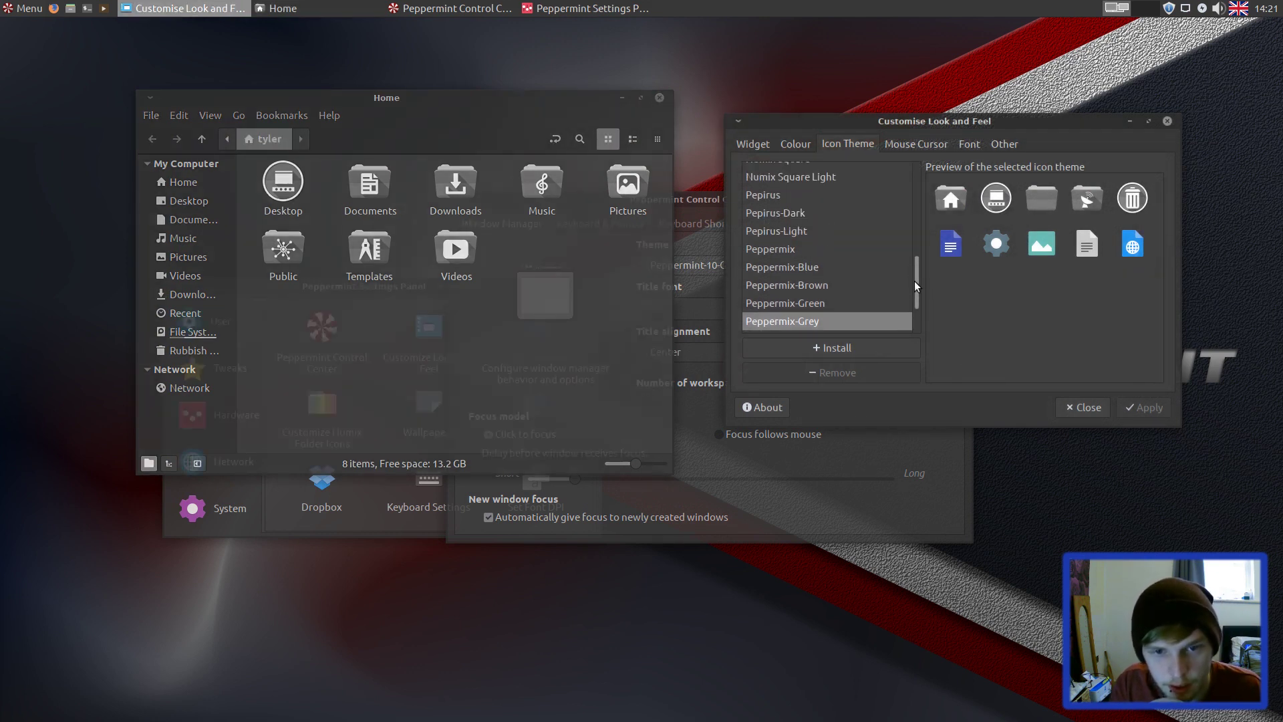
pyautogui.click(776, 214)
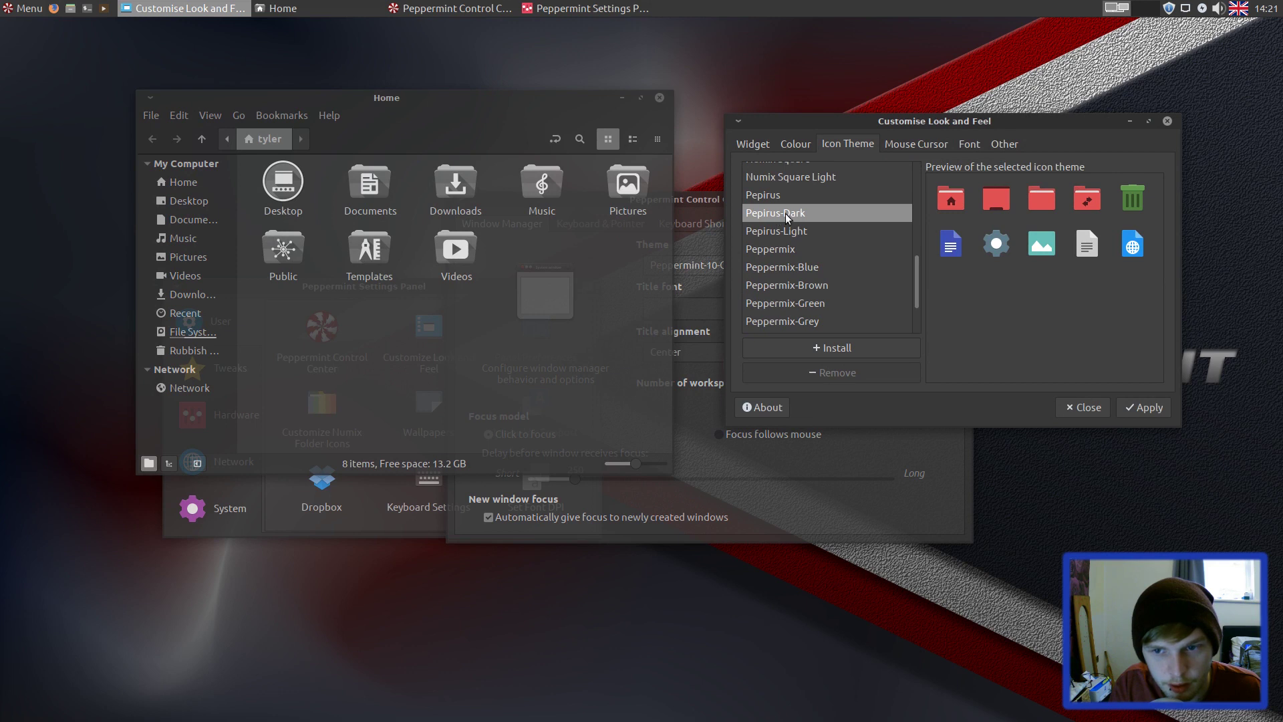
pyautogui.click(792, 196)
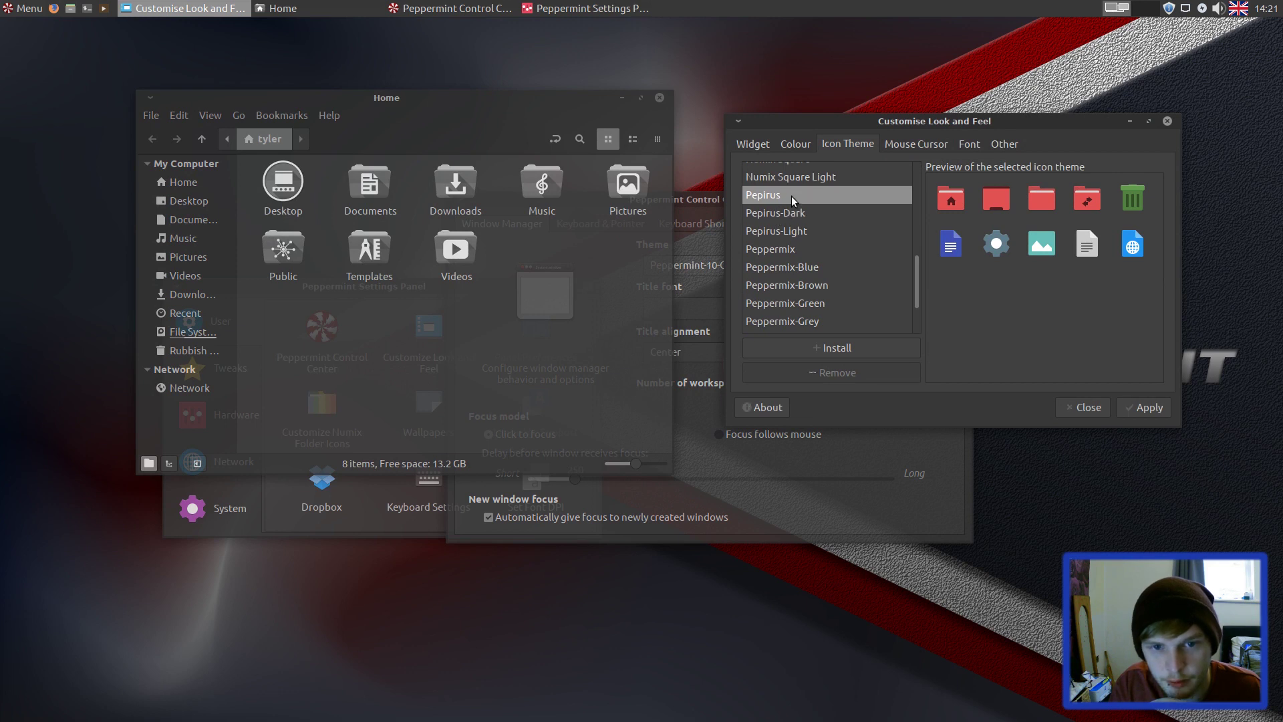
pyautogui.click(820, 177)
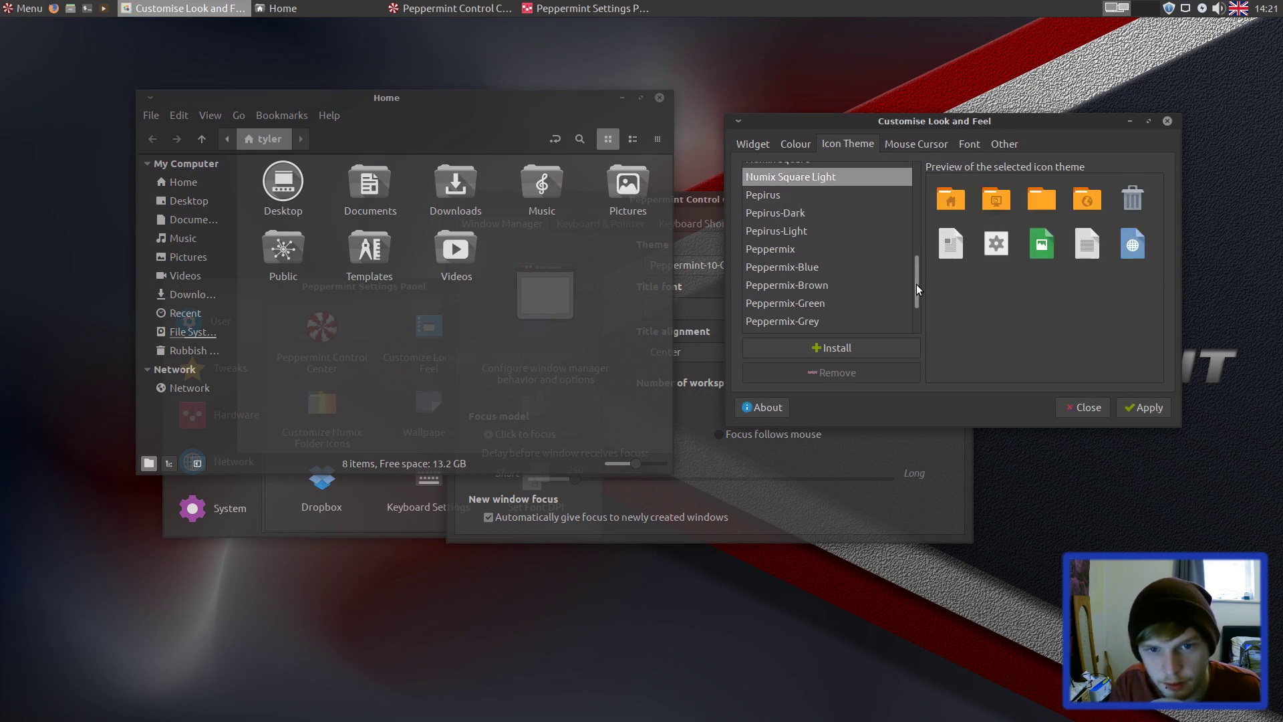
pyautogui.click(1145, 407)
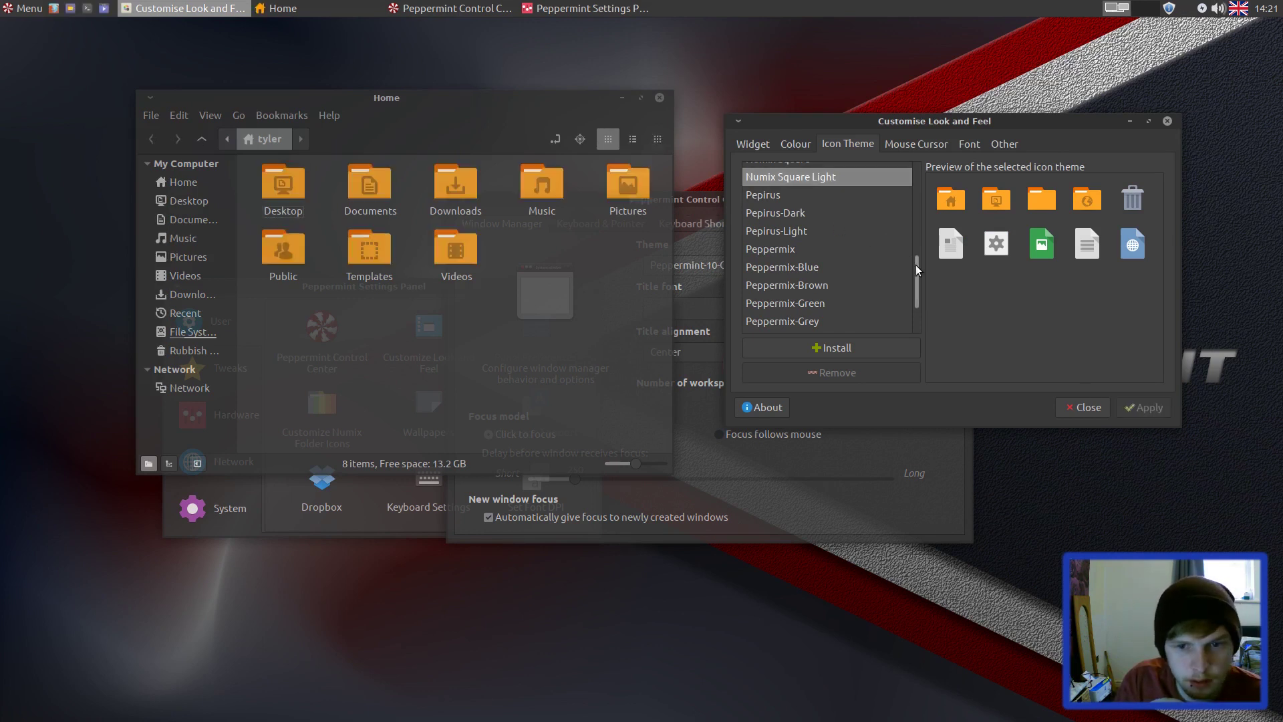
# - Apply the elementary Xfce dark icon theme and close the Home file manager
pyautogui.moveTo(916, 265); pyautogui.dragTo(917, 162)
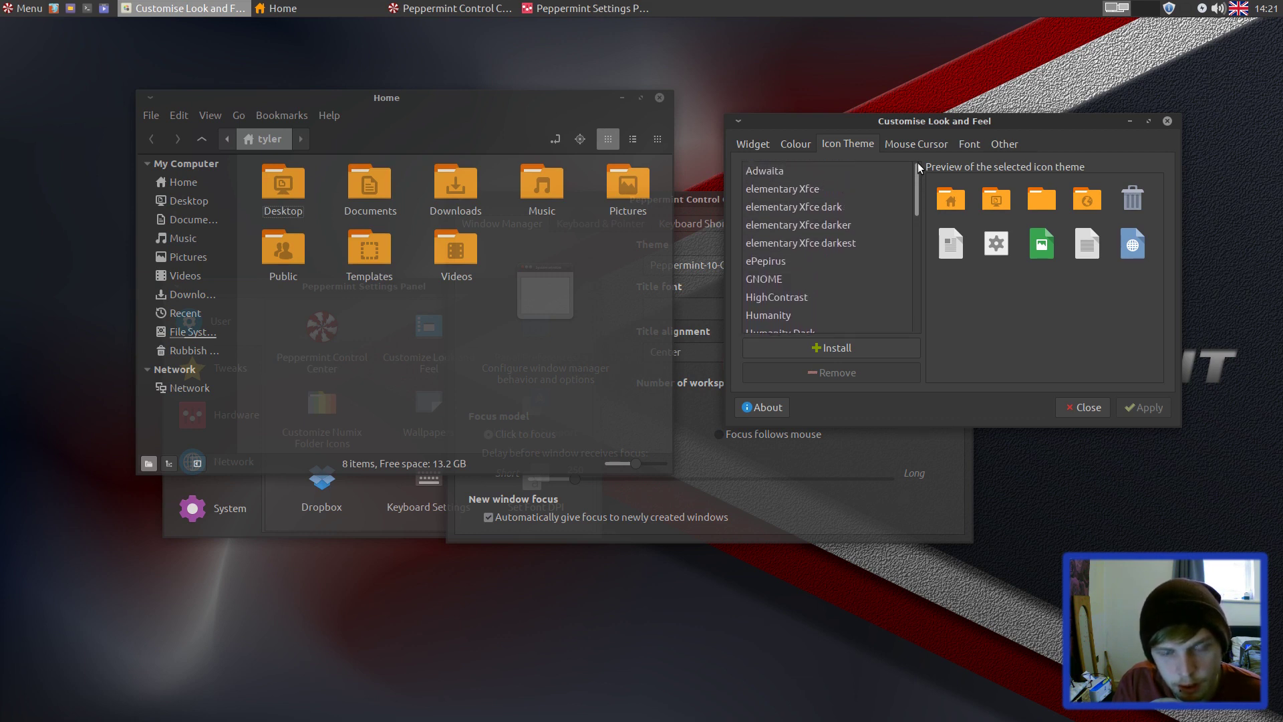
pyautogui.click(812, 194)
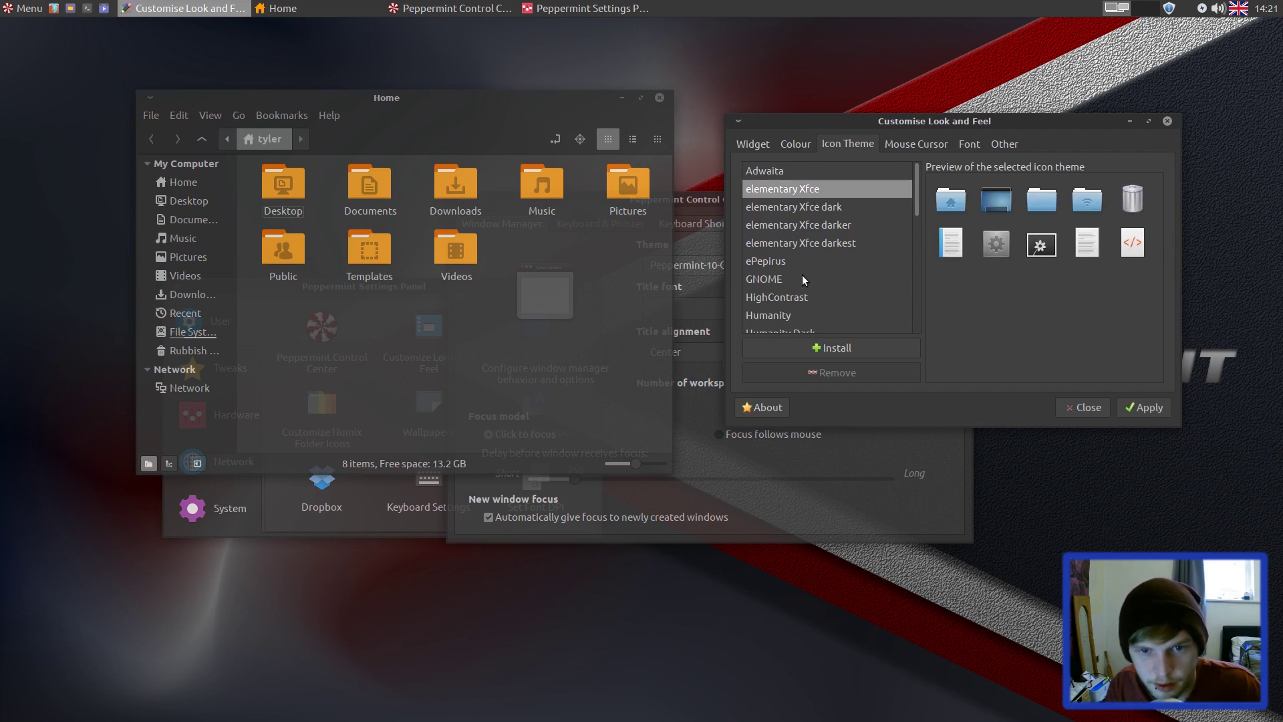
pyautogui.click(826, 211)
pyautogui.click(1134, 407)
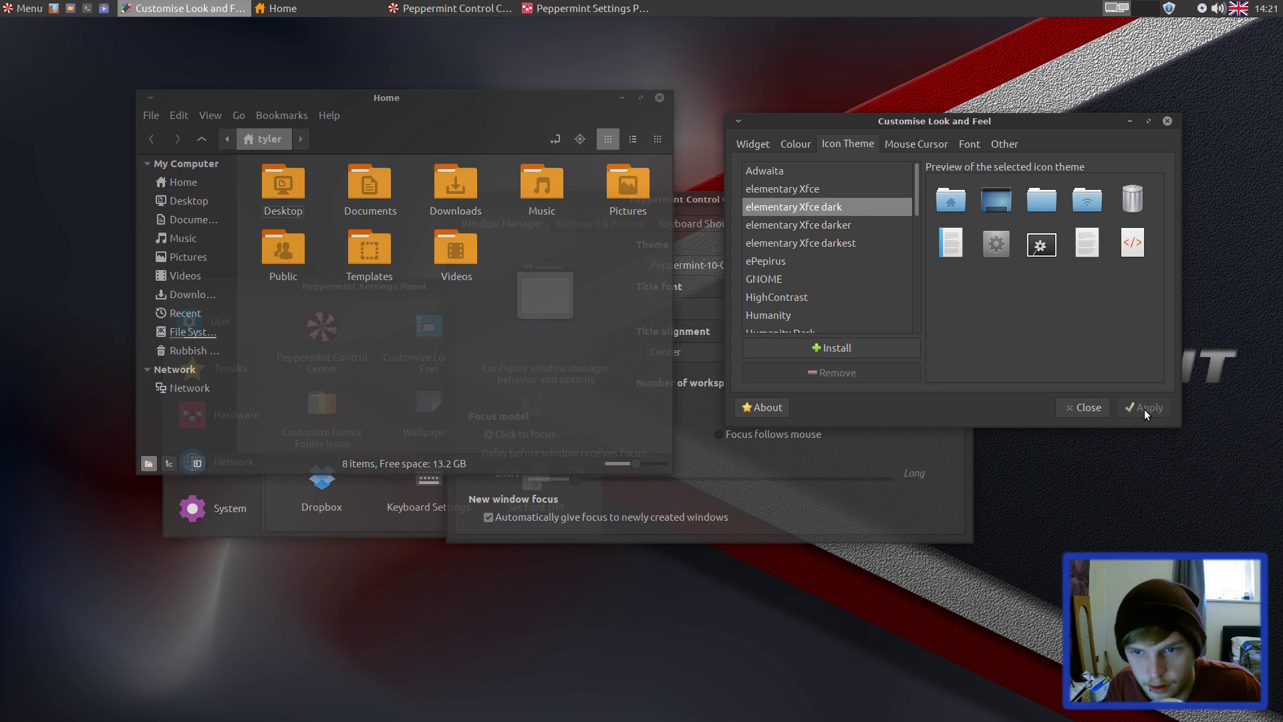
pyautogui.moveTo(476, 116); pyautogui.dragTo(538, 137)
pyautogui.click(722, 120)
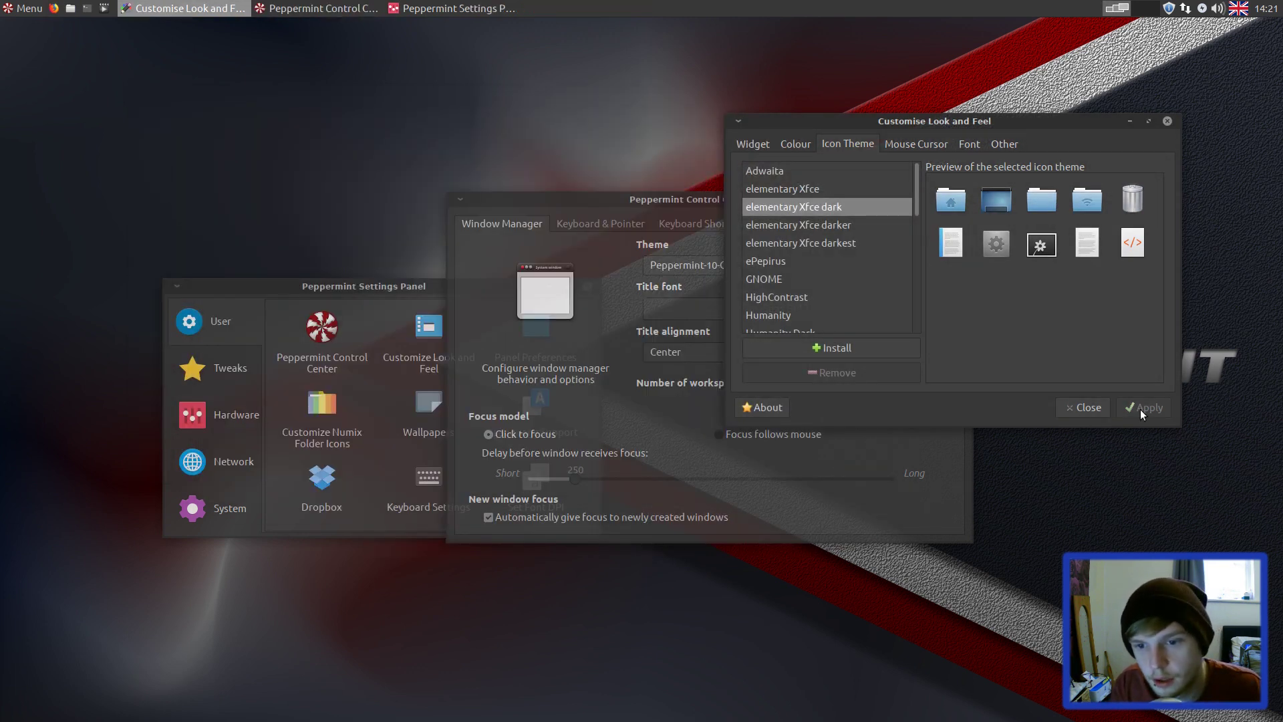
# - Close Customise Look and Feel, the Settings Panel and the Control Center
pyautogui.click(1083, 407)
pyautogui.moveTo(721, 199); pyautogui.dragTo(874, 124)
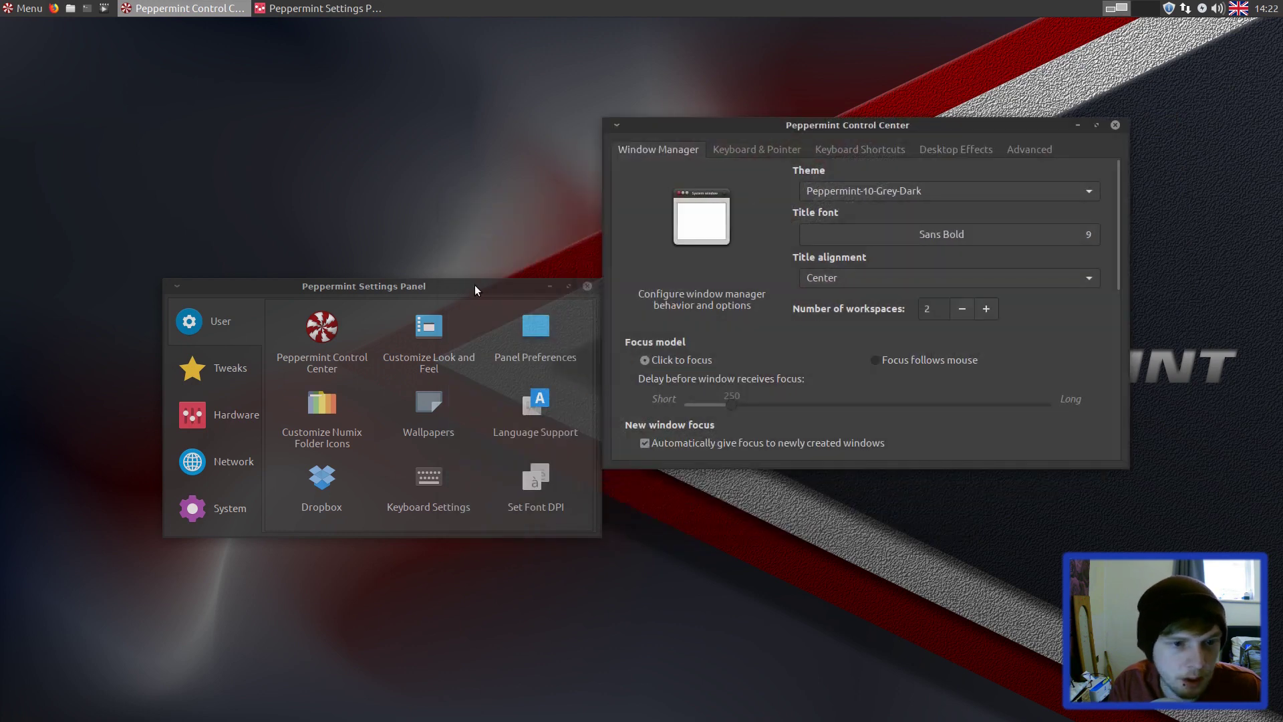
pyautogui.moveTo(471, 292); pyautogui.dragTo(337, 189)
pyautogui.click(456, 181)
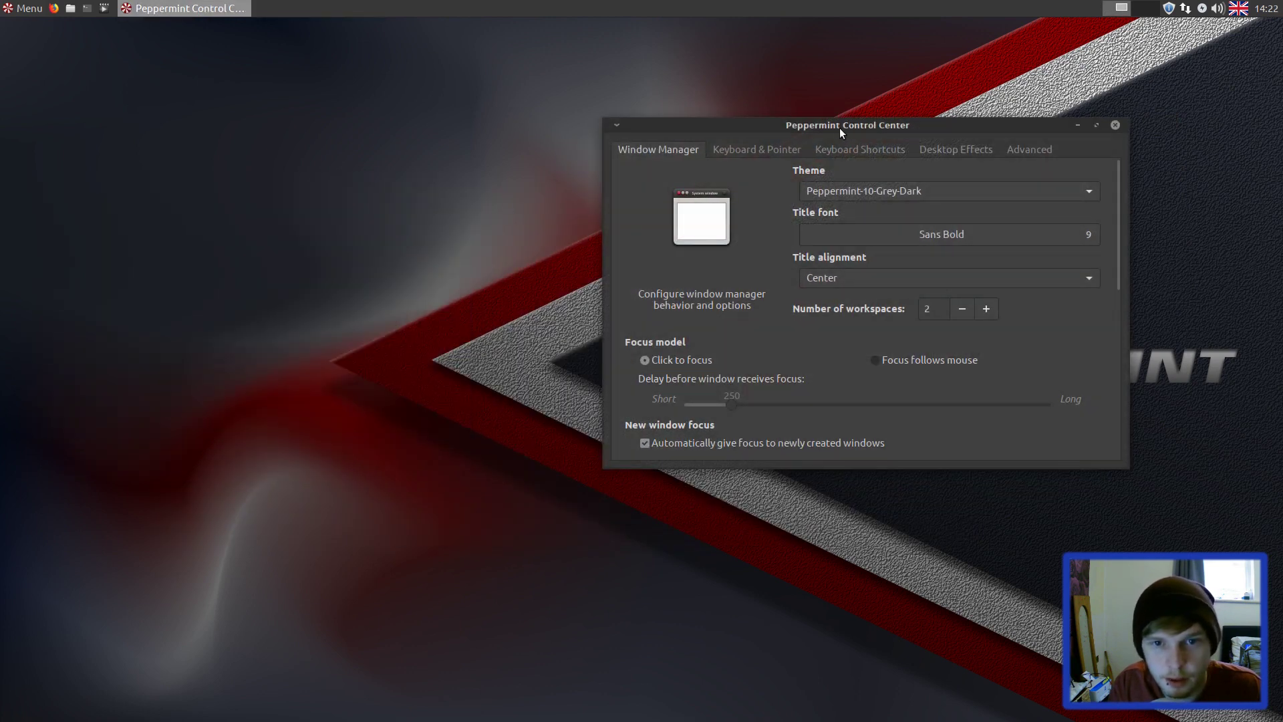
pyautogui.moveTo(838, 123); pyautogui.dragTo(678, 116)
pyautogui.click(956, 116)
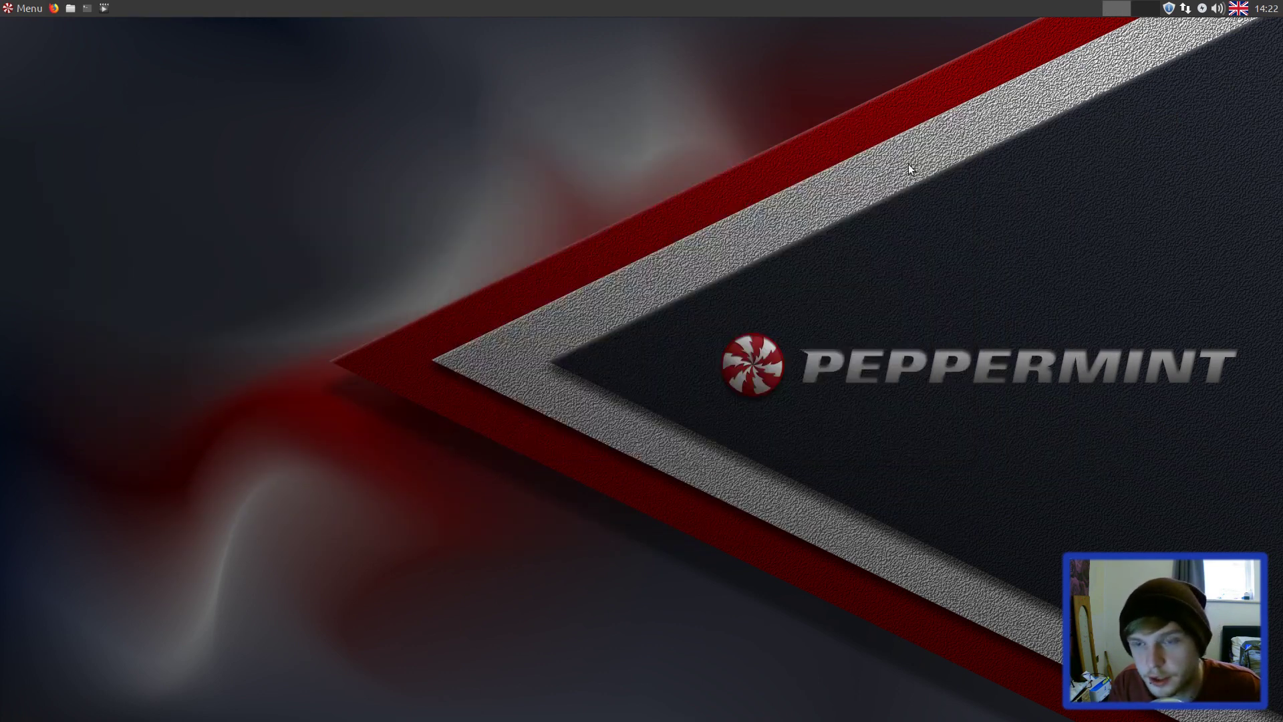
# - Set PeppermintCold.jpg as the desktop wallpaper from the desktop menu, then close the chooser
pyautogui.rightClick(555, 208)
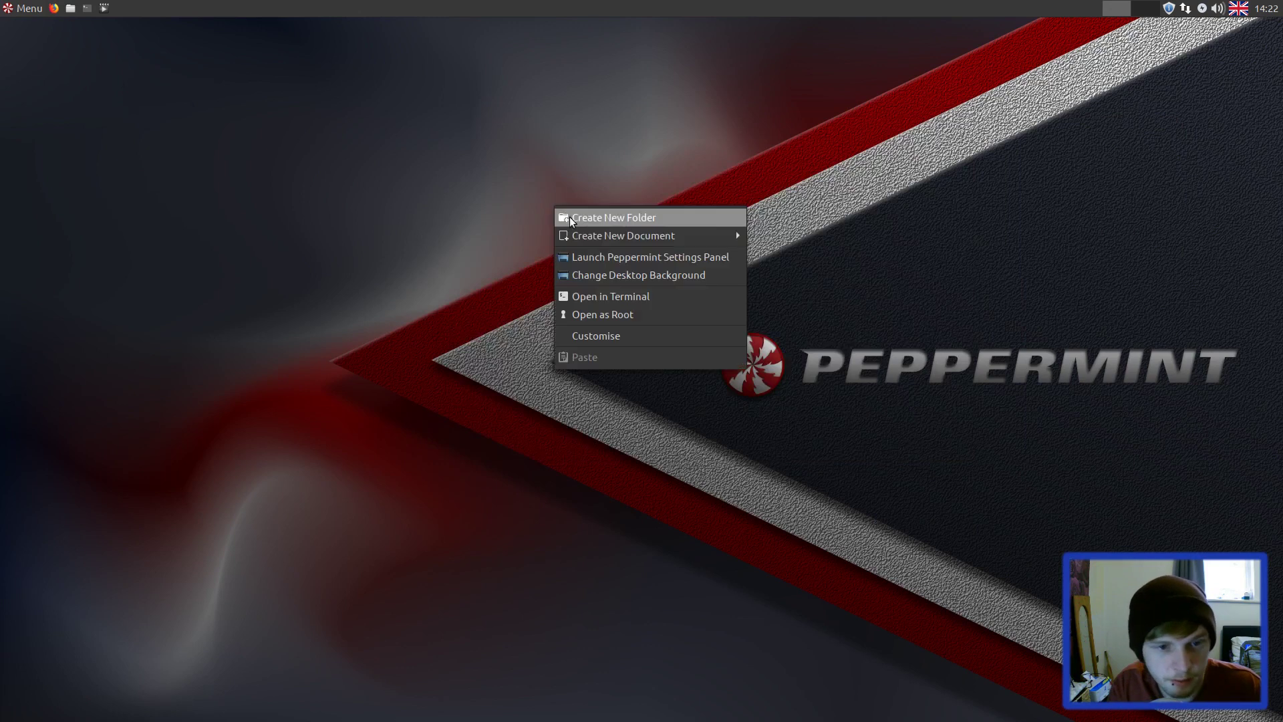
pyautogui.click(660, 274)
pyautogui.moveTo(288, 30); pyautogui.dragTo(622, 134)
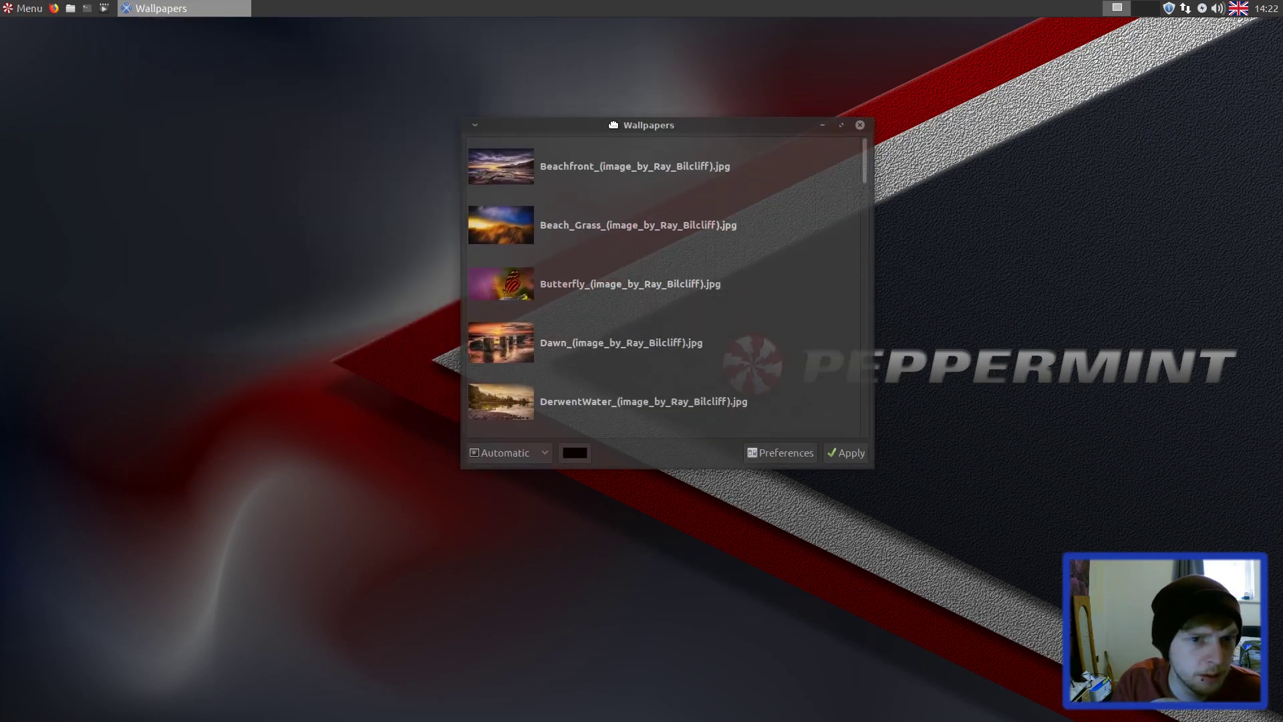
pyautogui.moveTo(864, 164); pyautogui.dragTo(853, 324)
pyautogui.click(469, 286)
pyautogui.click(845, 452)
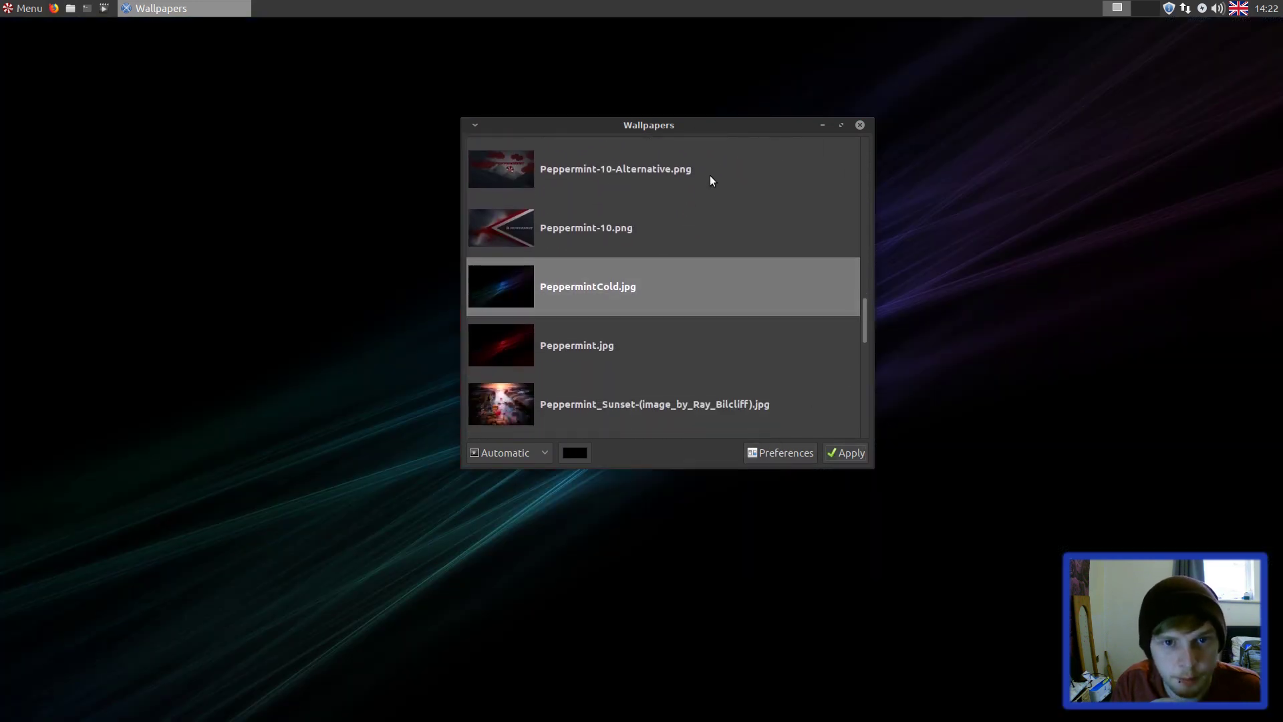
pyautogui.moveTo(802, 127); pyautogui.dragTo(820, 204)
pyautogui.click(882, 204)
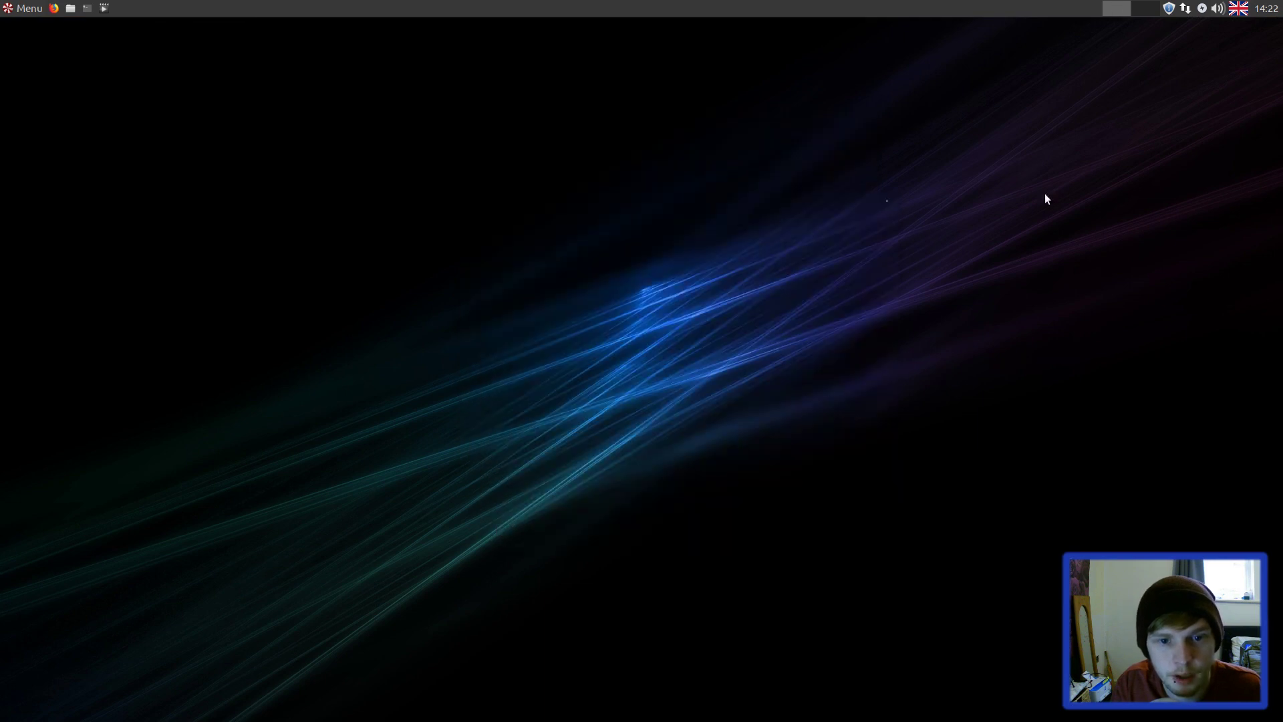
# - Start the xcompmgr compositor from a terminal, then exit the terminal
pyautogui.click(30, 9)
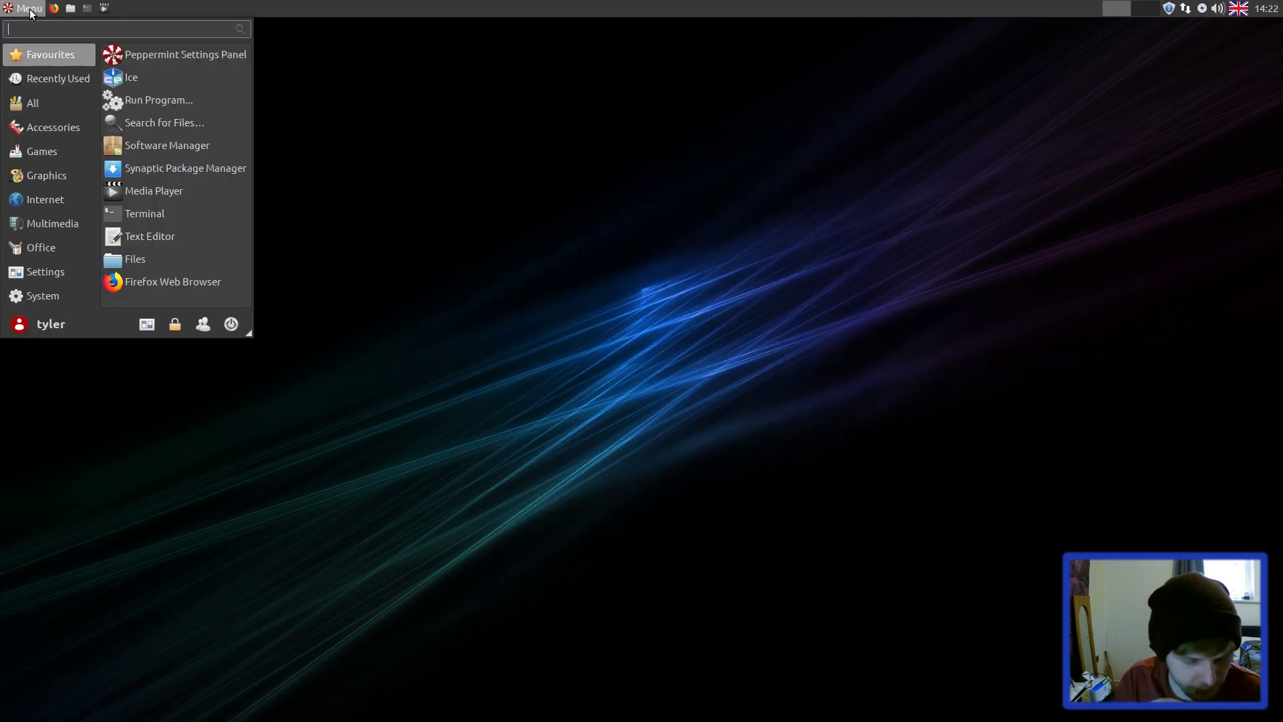
pyautogui.write('comp')
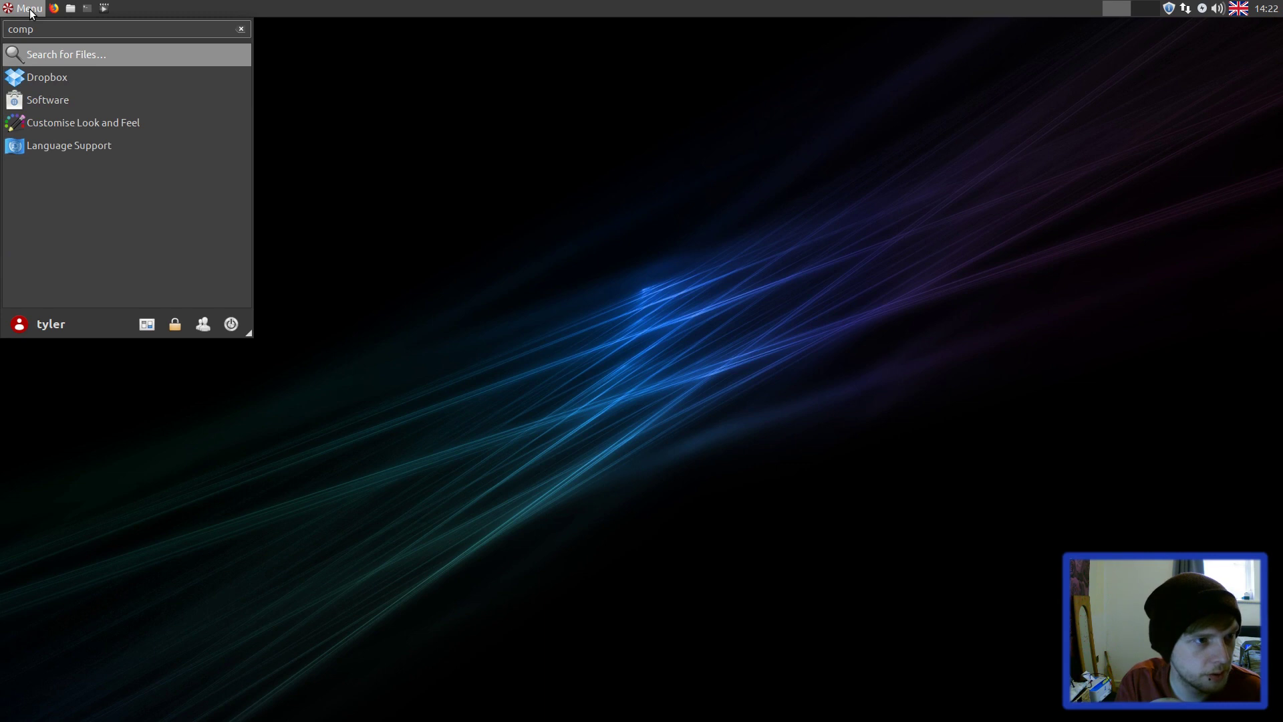
pyautogui.write('ton')
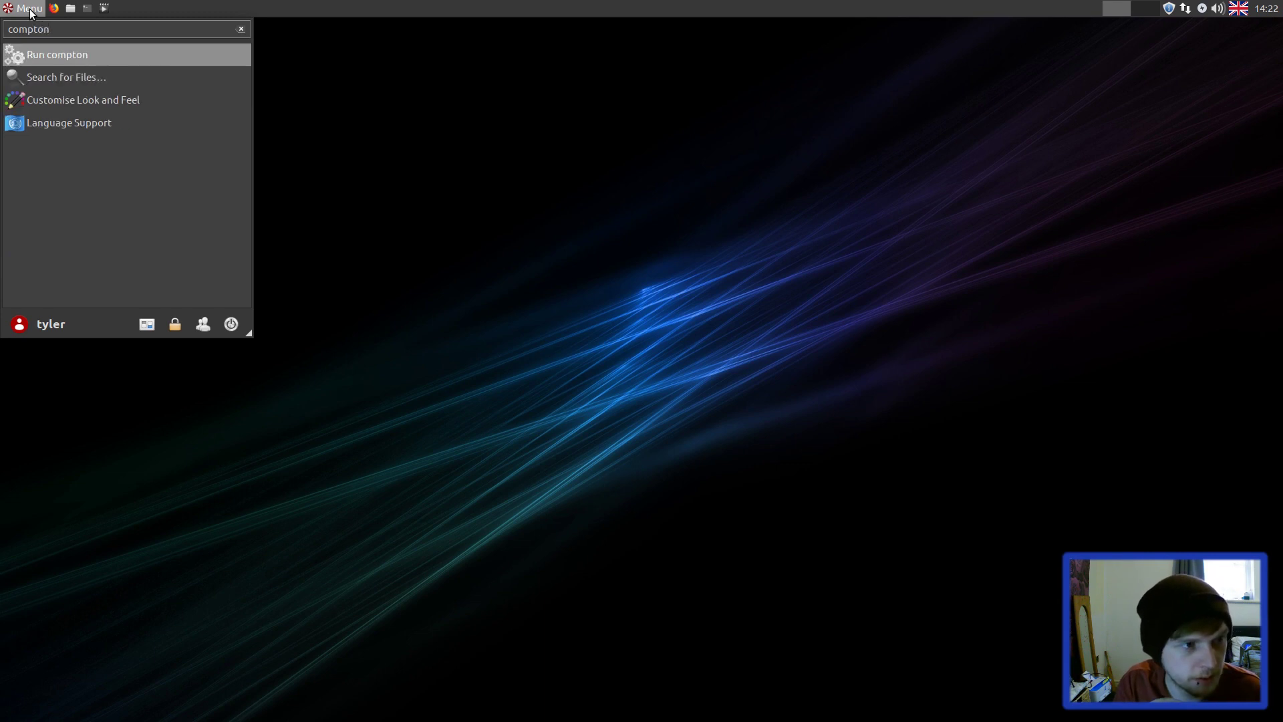
pyautogui.press('Escape')
pyautogui.press('Escape')
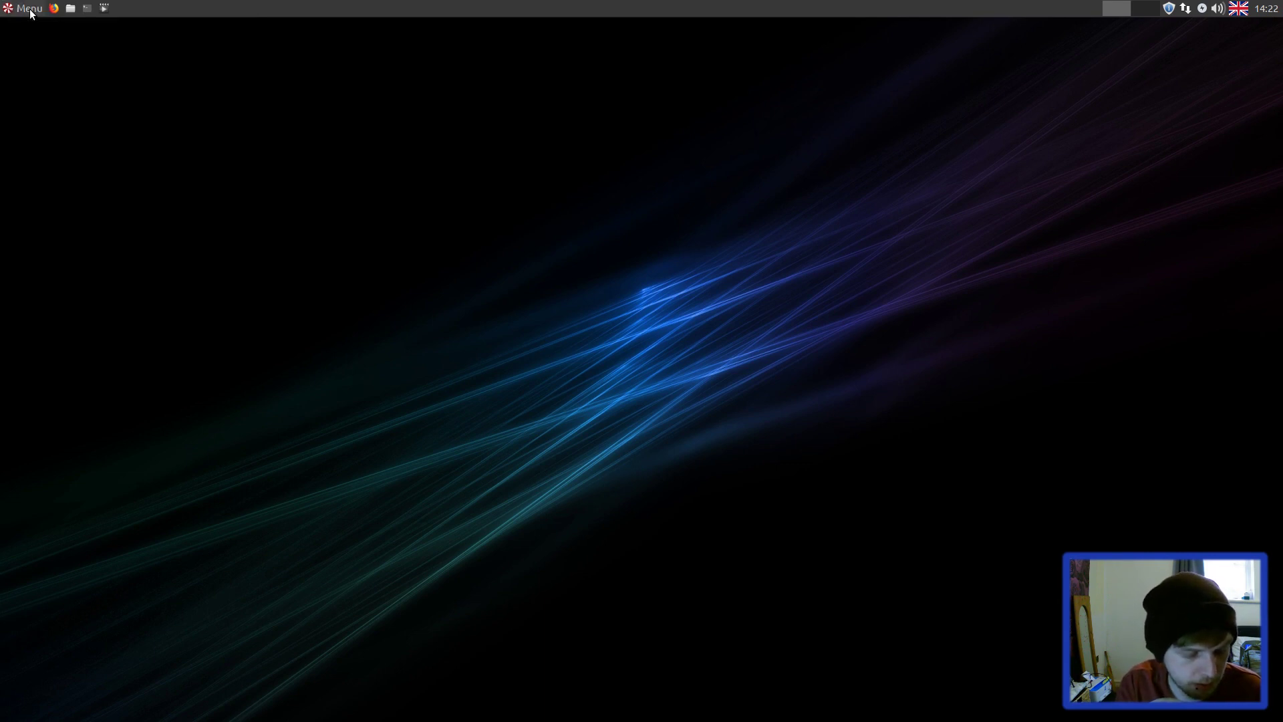
pyautogui.hotkey('ctrl', 'alt', 't')
pyautogui.write('xcompmgr')
pyautogui.press('Return')
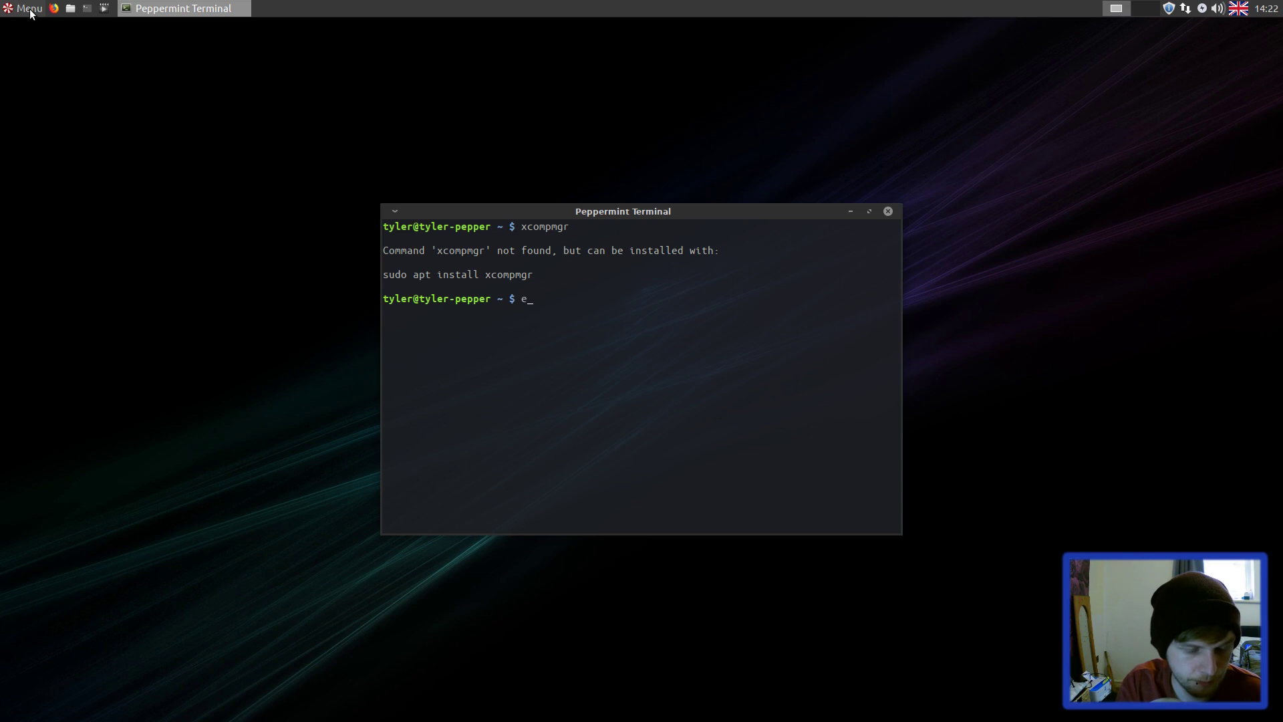
pyautogui.write('exit')
pyautogui.press('Return')
# - Lower the top panel's background alpha to about 78 in Panel Preferences
pyautogui.rightClick(291, 5)
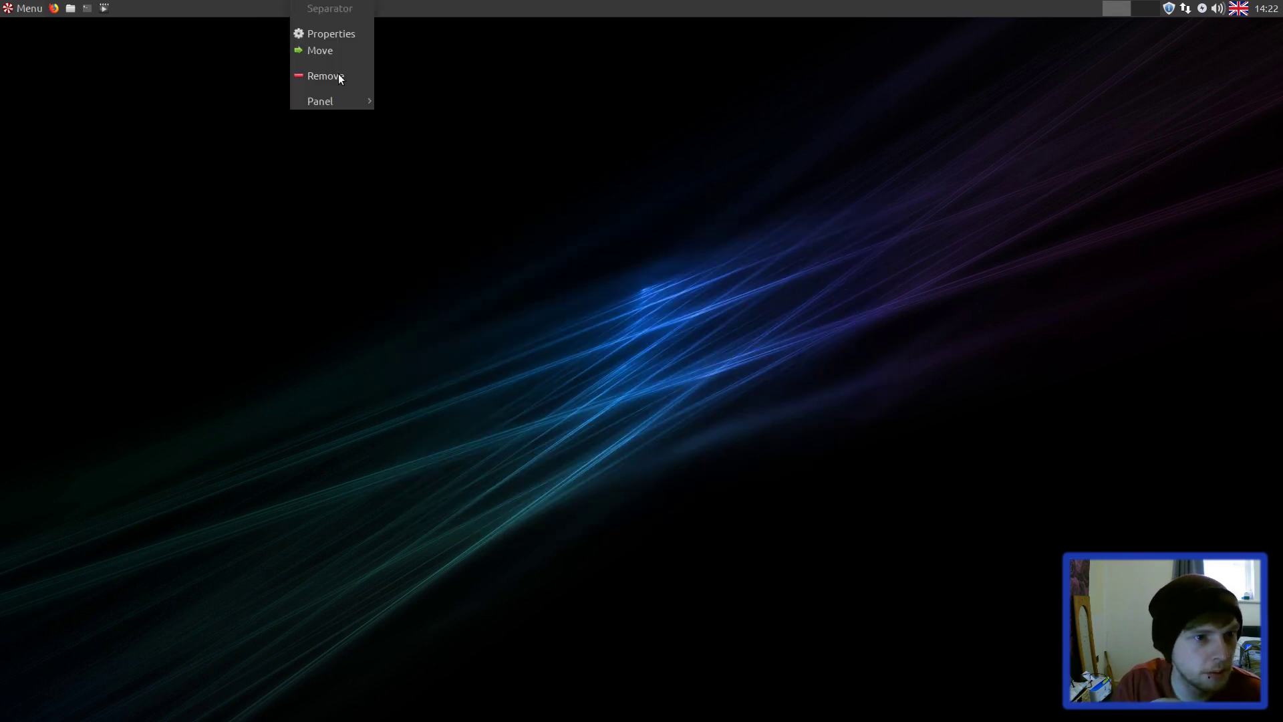
pyautogui.moveTo(349, 99)
pyautogui.click(435, 118)
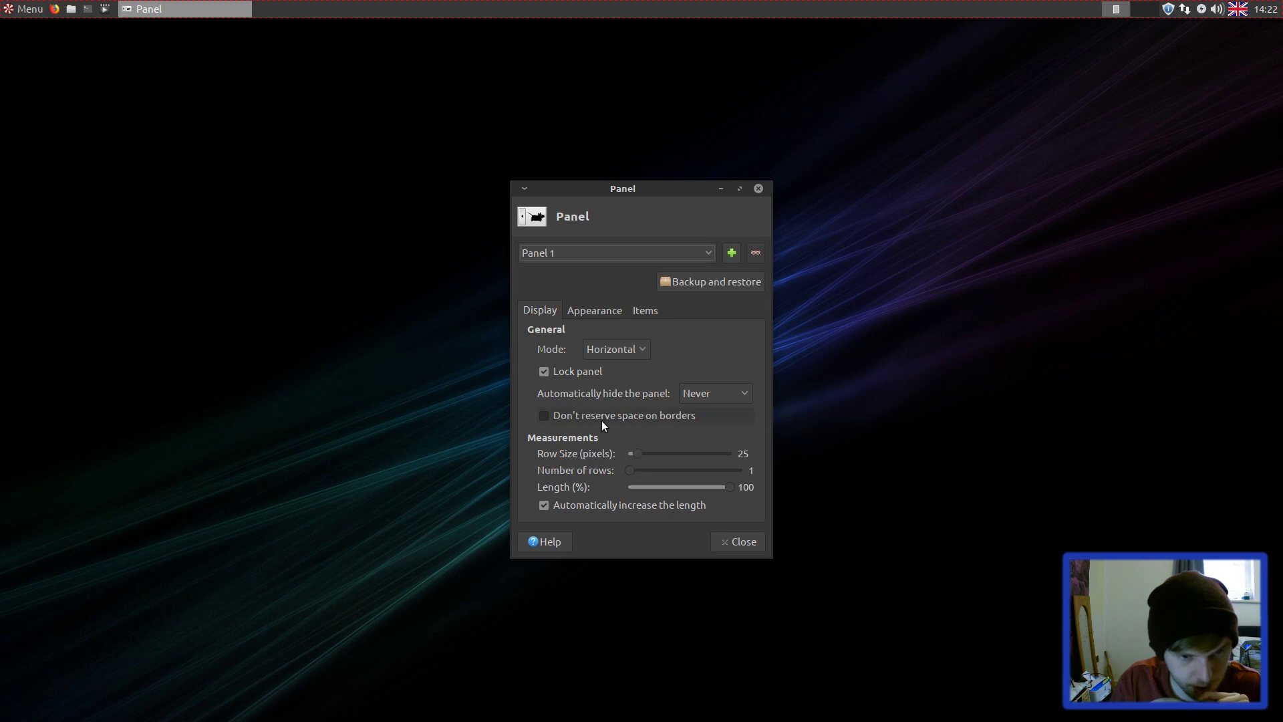
pyautogui.click(595, 310)
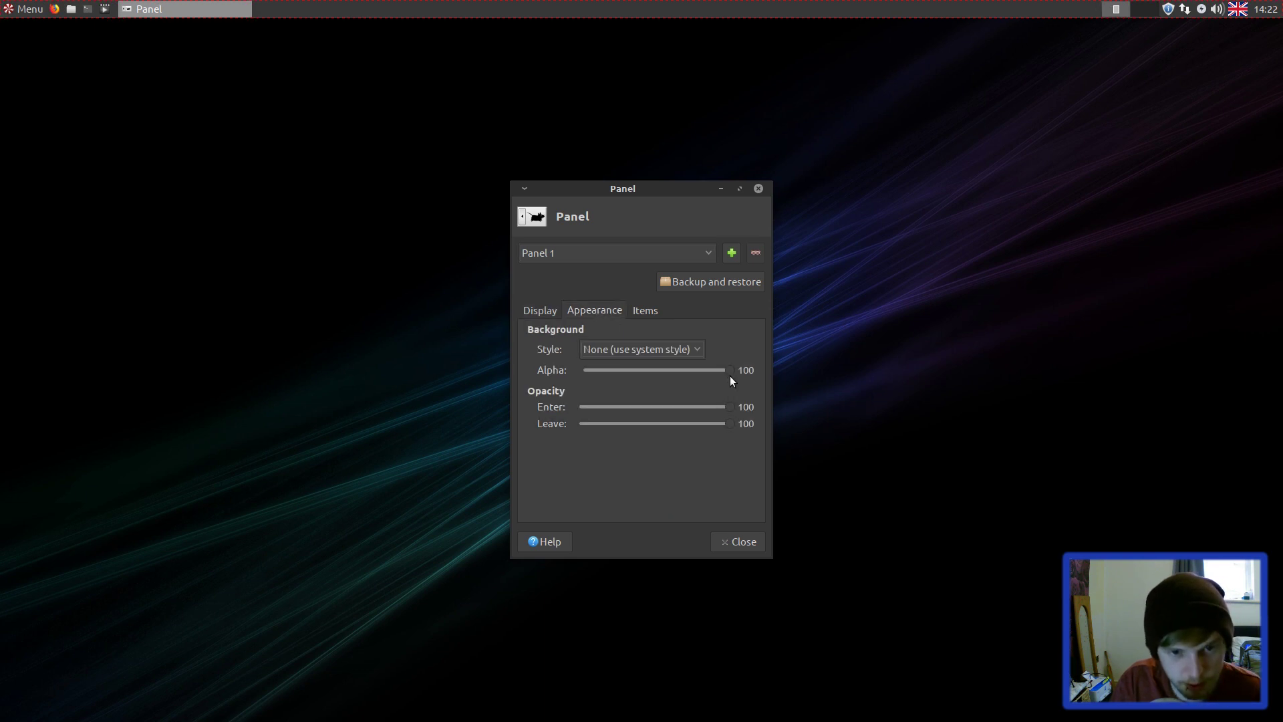
pyautogui.moveTo(723, 369); pyautogui.dragTo(697, 367)
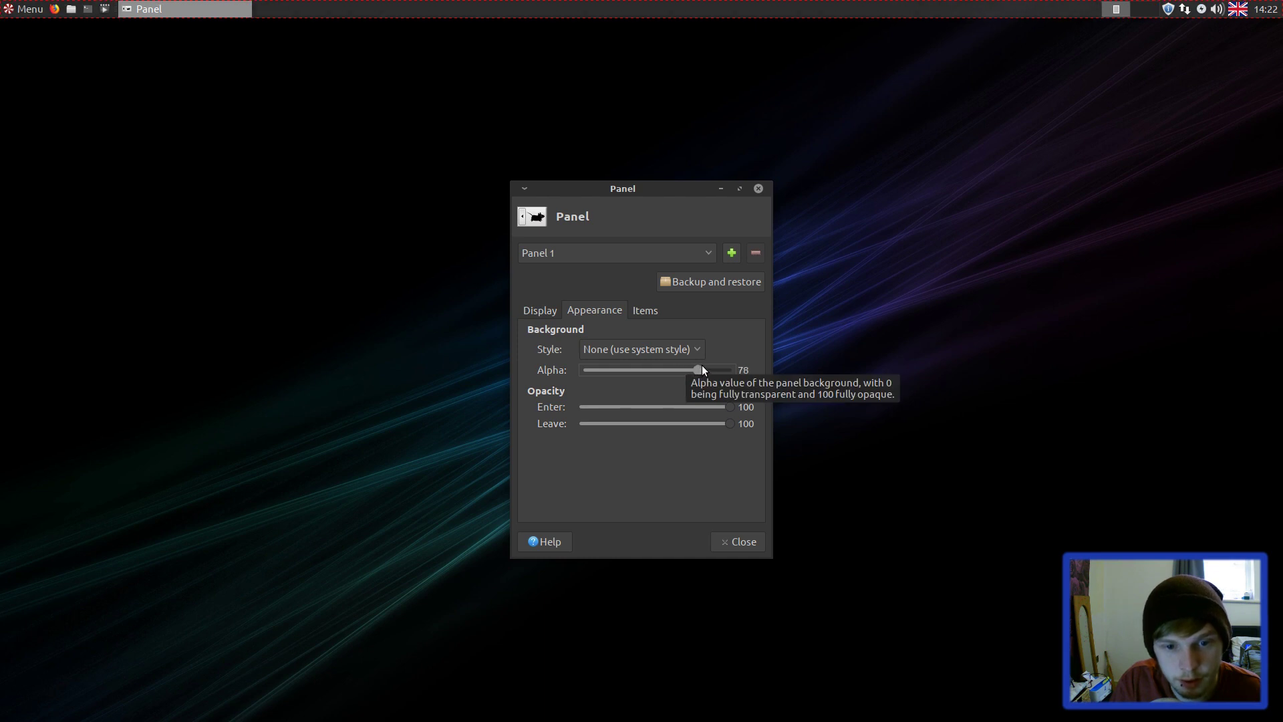
pyautogui.click(742, 542)
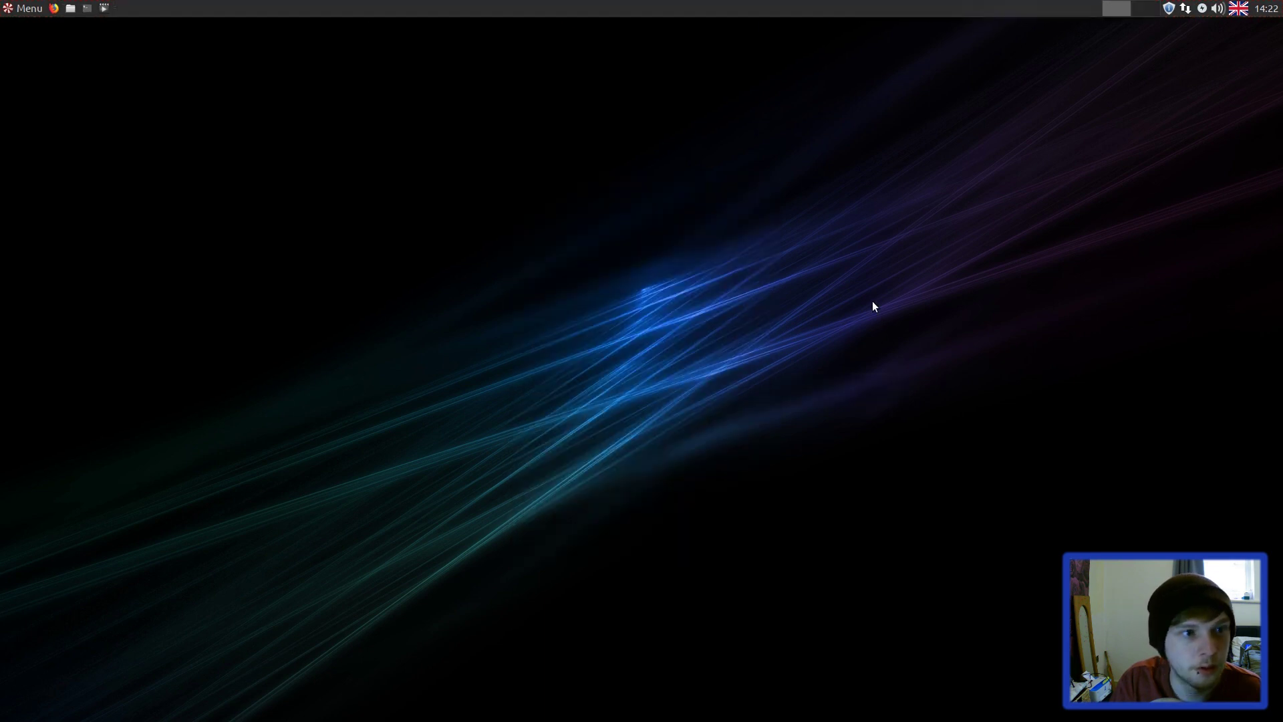
# - Launch Peppermint Settings Panel, enlarge it and centre it on screen
pyautogui.click(12, 10)
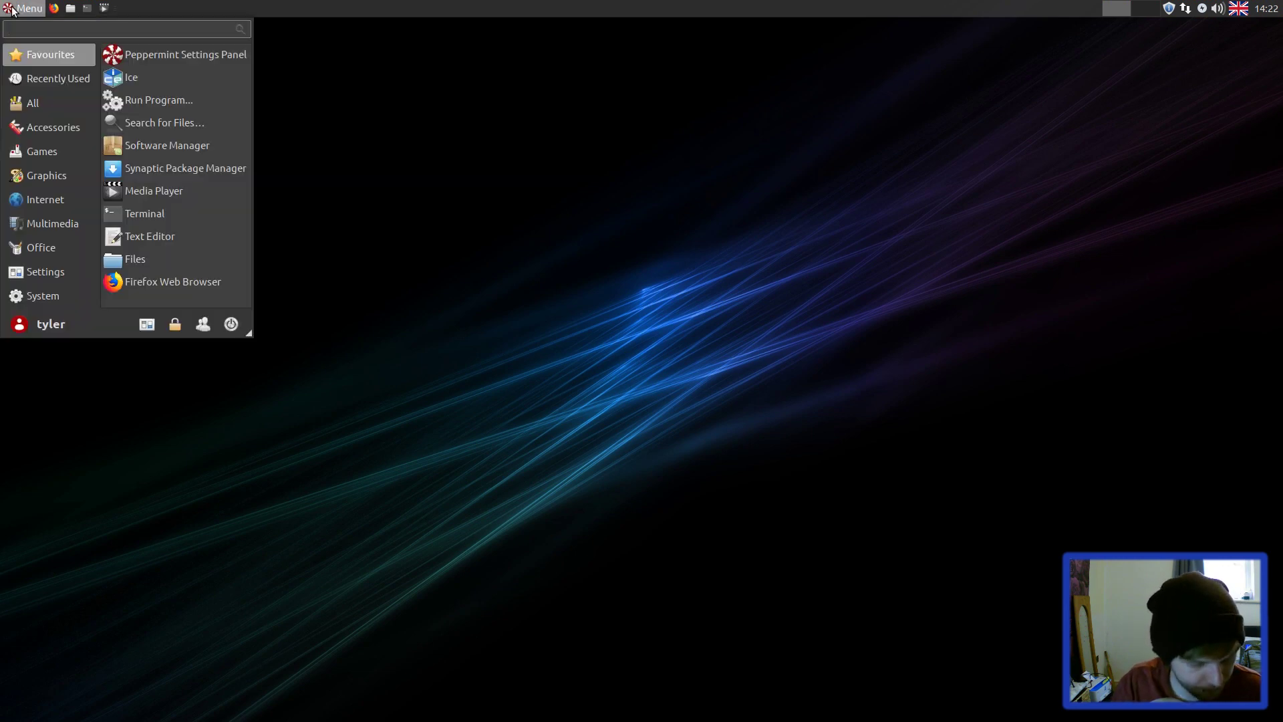
pyautogui.write('settings')
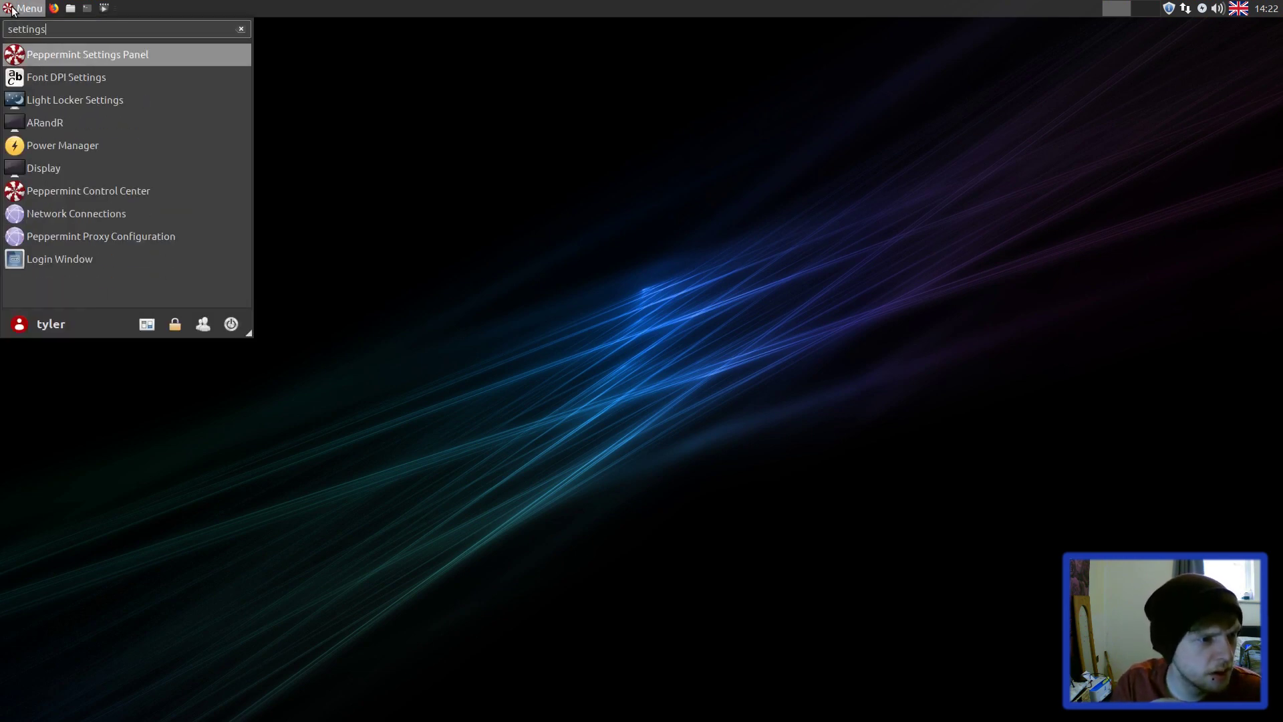
pyautogui.press('Return')
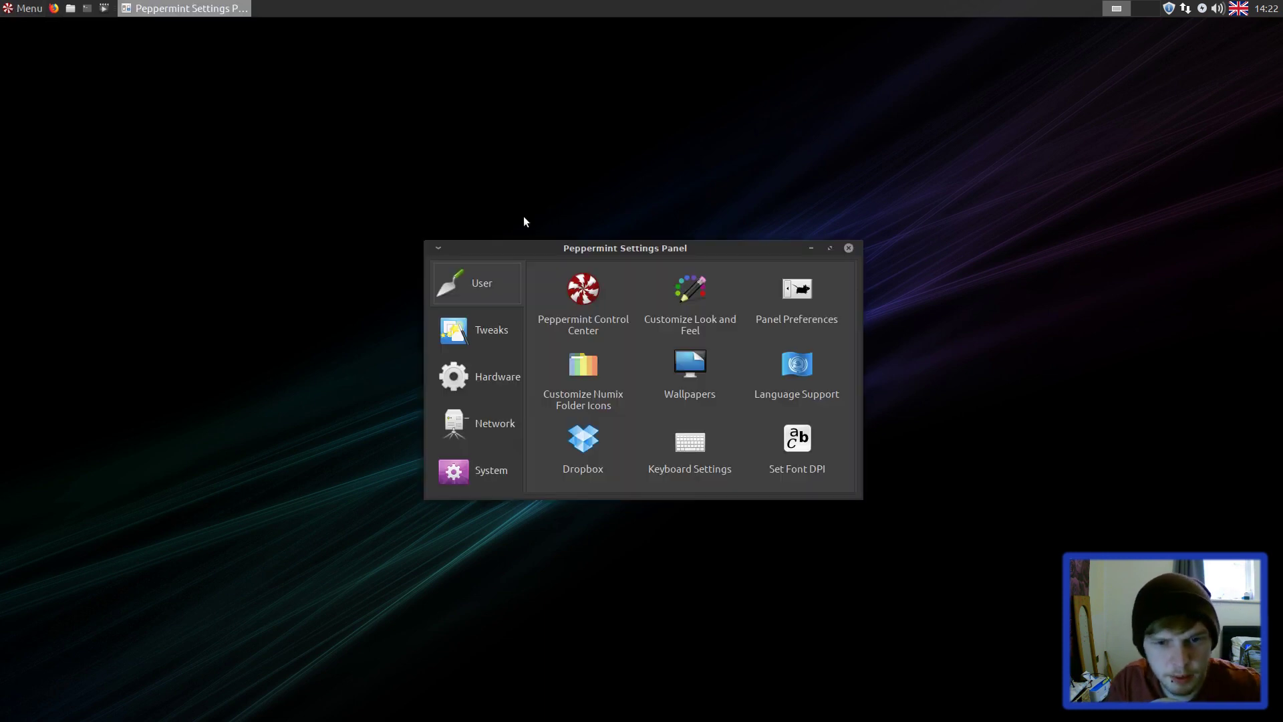
pyautogui.moveTo(732, 242); pyautogui.dragTo(717, 182)
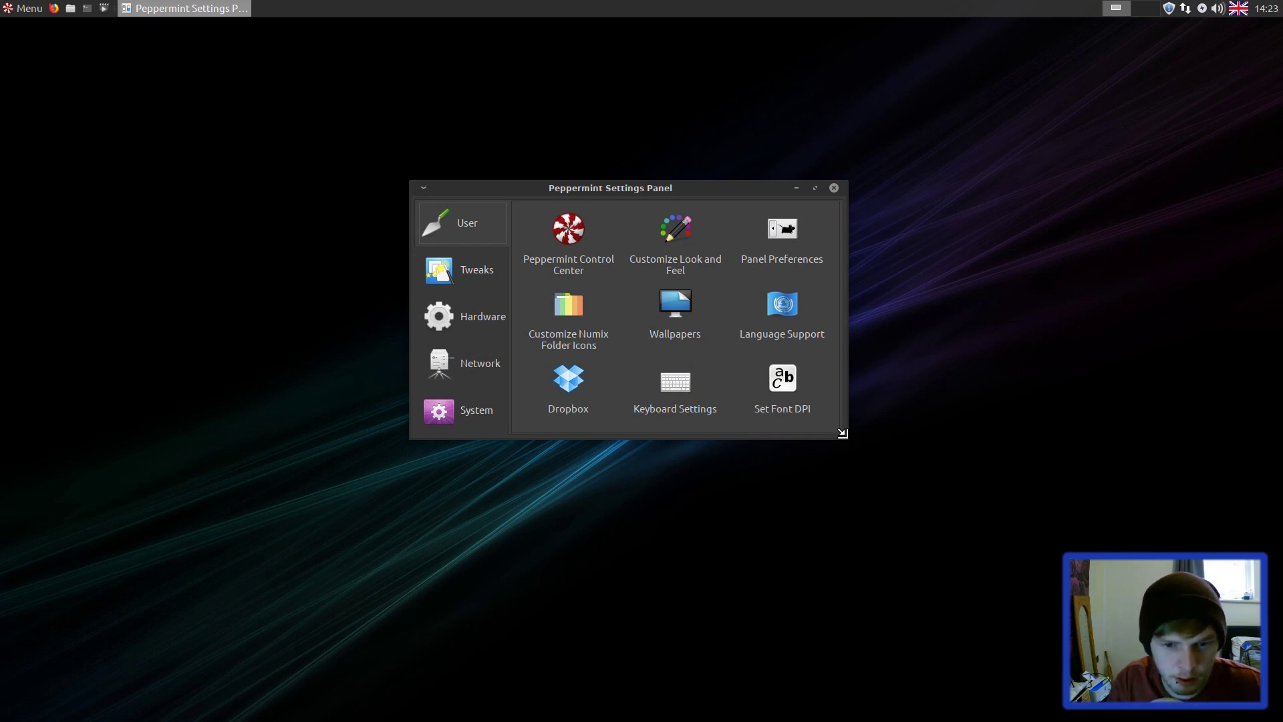
pyautogui.moveTo(844, 434); pyautogui.dragTo(1169, 679)
pyautogui.moveTo(848, 194); pyautogui.dragTo(745, 160)
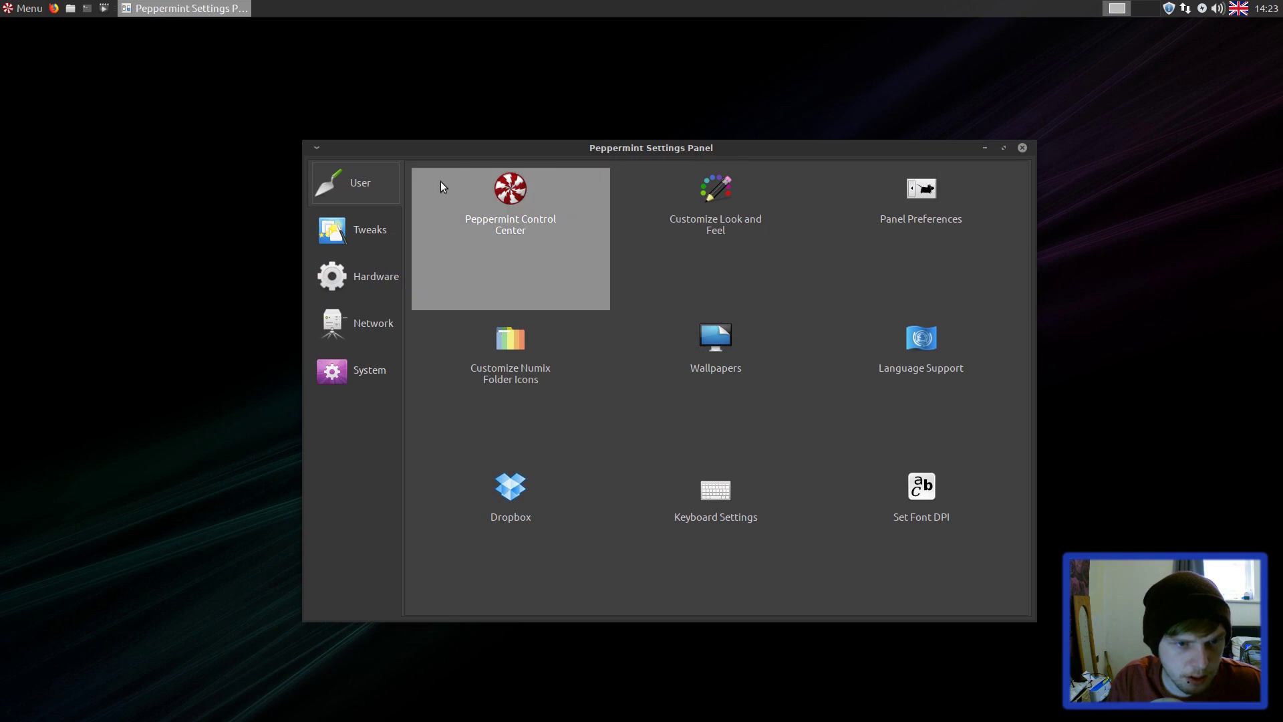
# - Browse Tweaks and software updates, then User and Customise Look and Feel, closing each
pyautogui.click(334, 236)
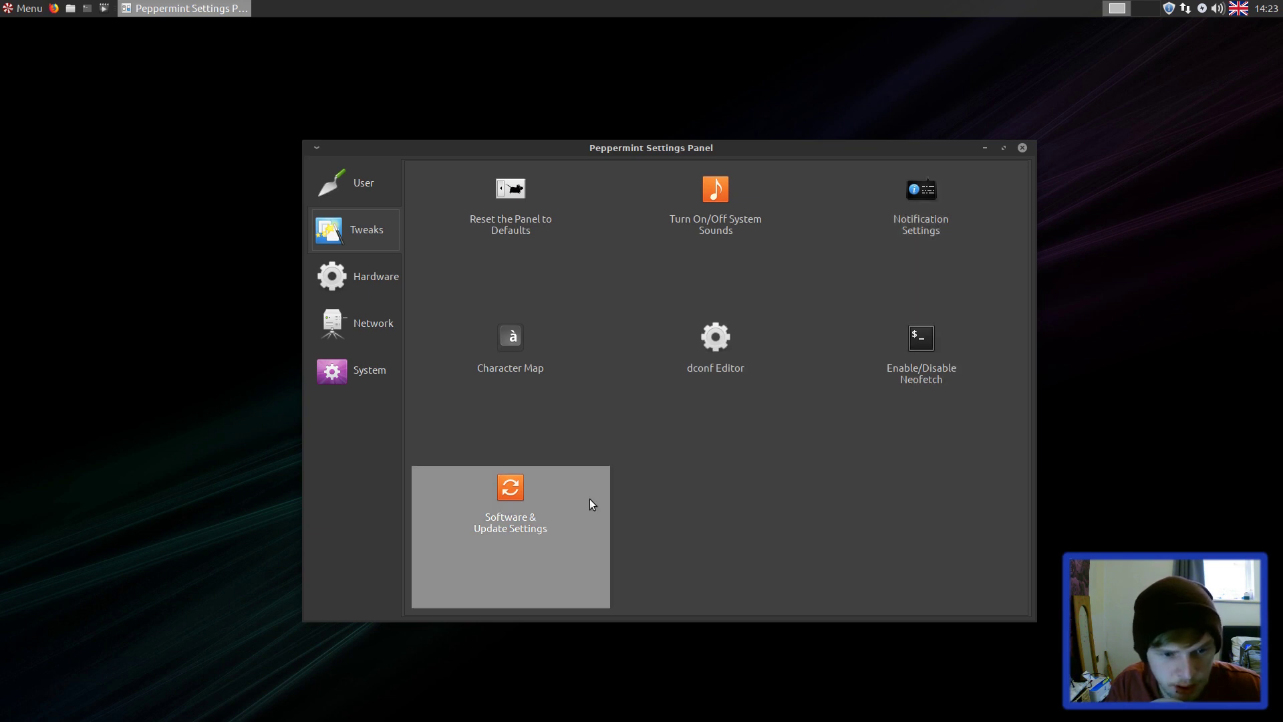
pyautogui.click(555, 525)
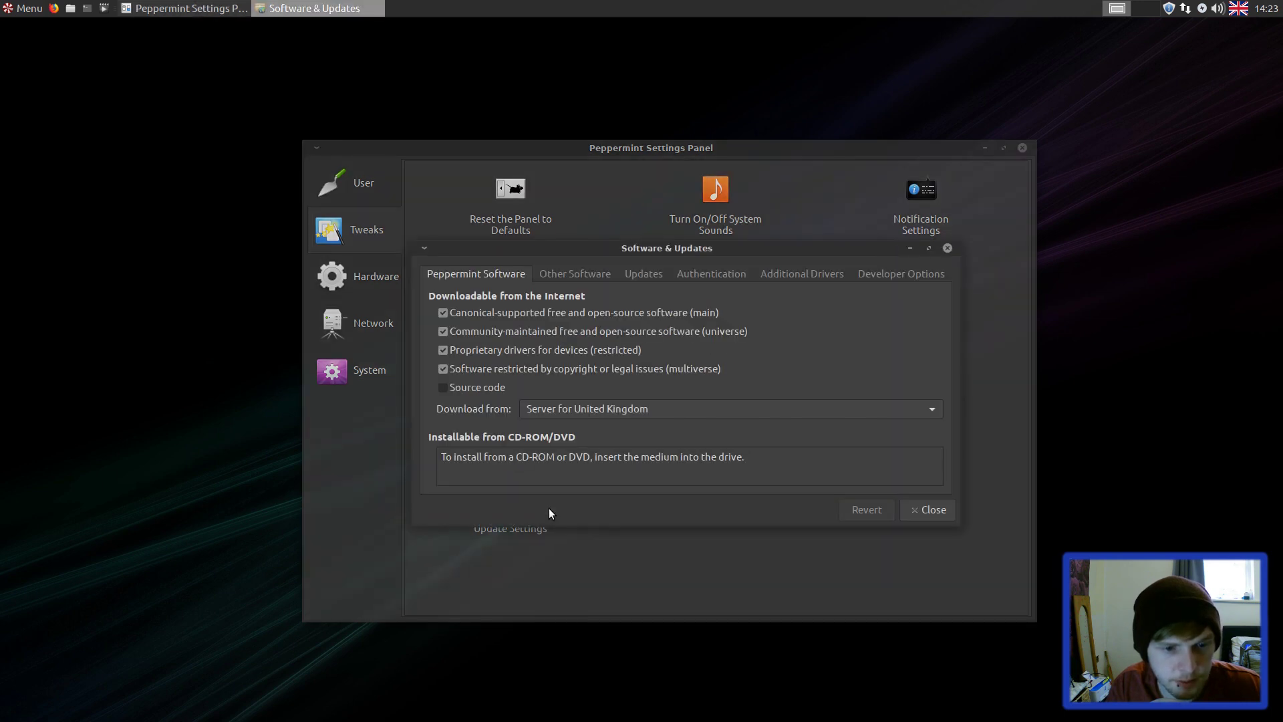
pyautogui.click(929, 510)
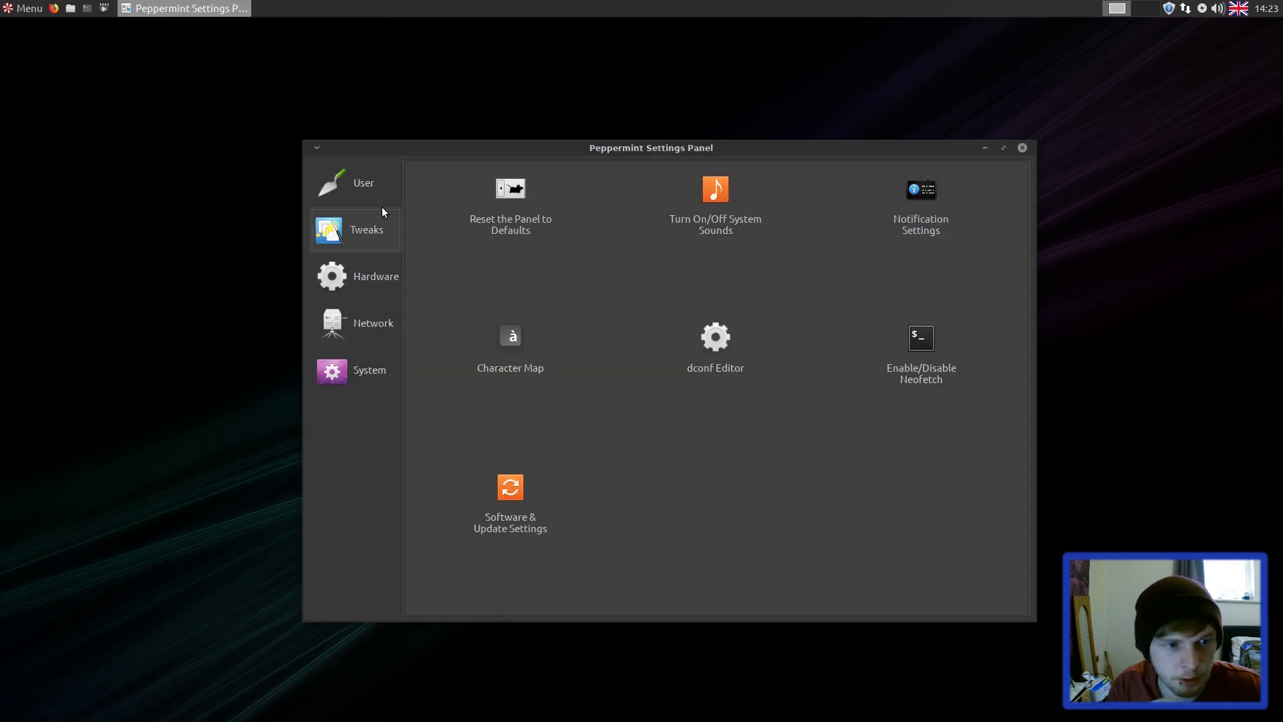
pyautogui.click(360, 177)
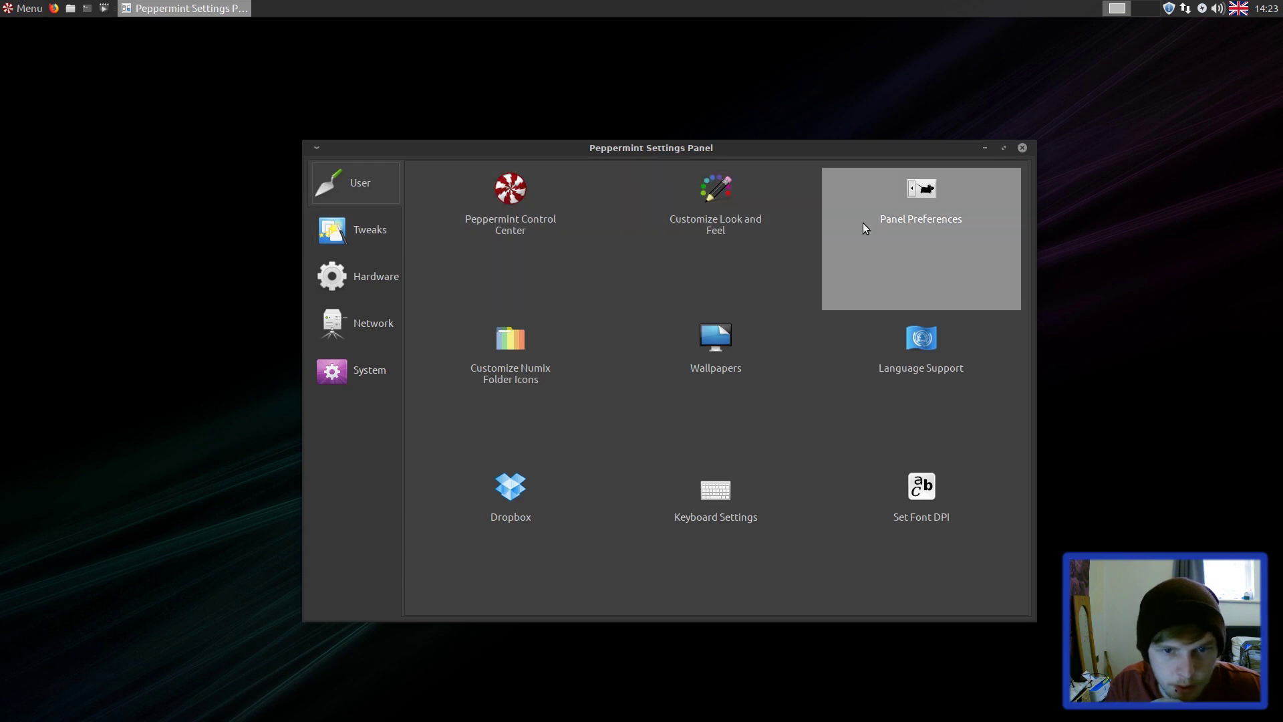
pyautogui.click(693, 213)
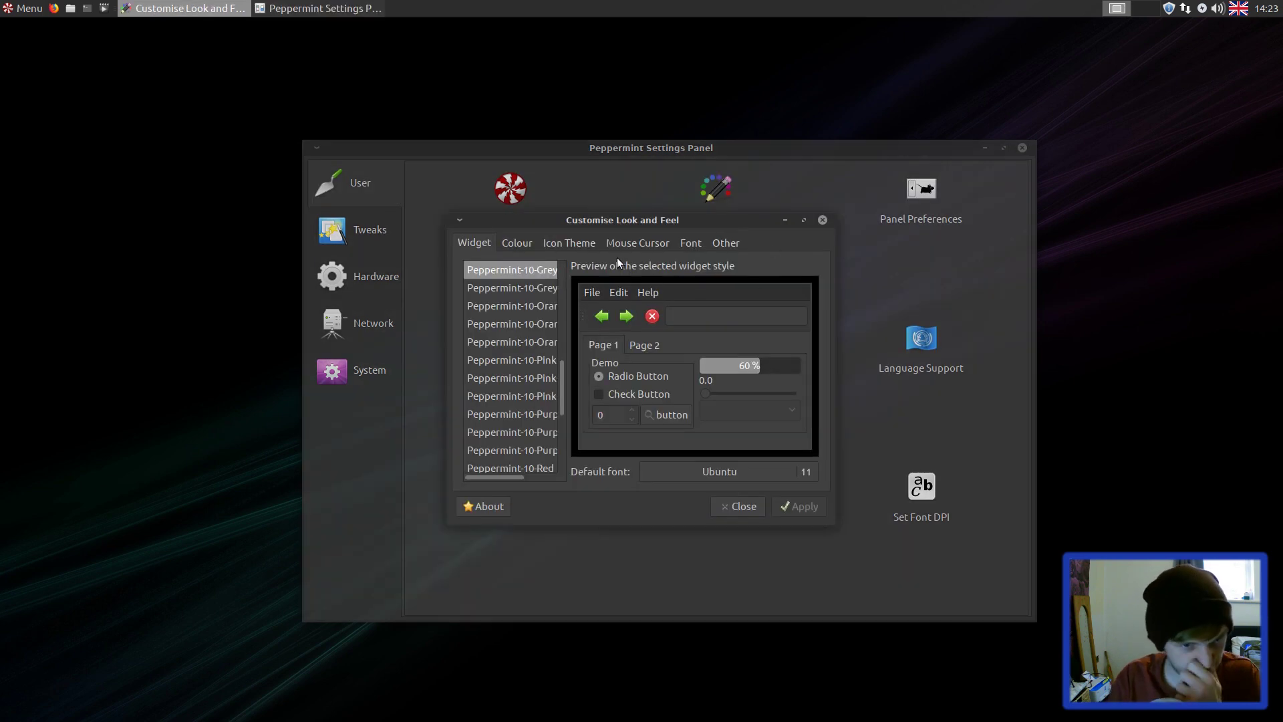
pyautogui.click(762, 509)
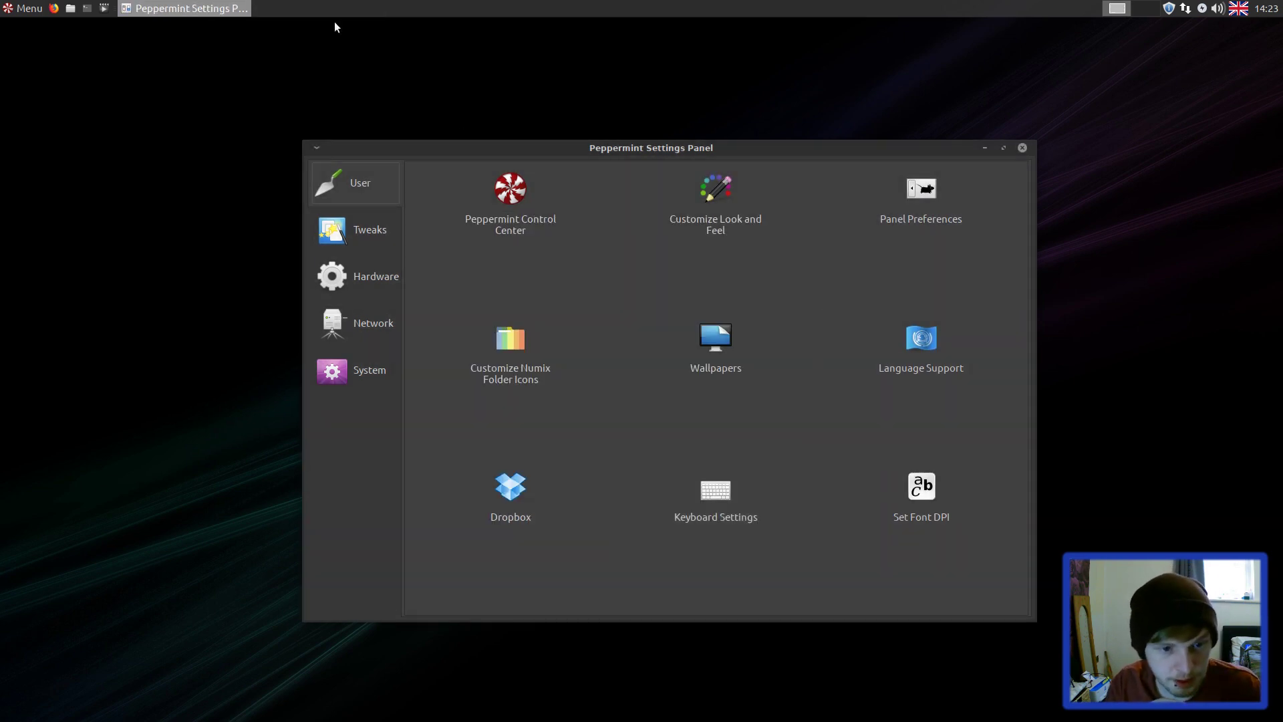
# - Search the menu for 'settings' and highlight the Peppermint Control Center result
pyautogui.click(15, 9)
pyautogui.write('wind')
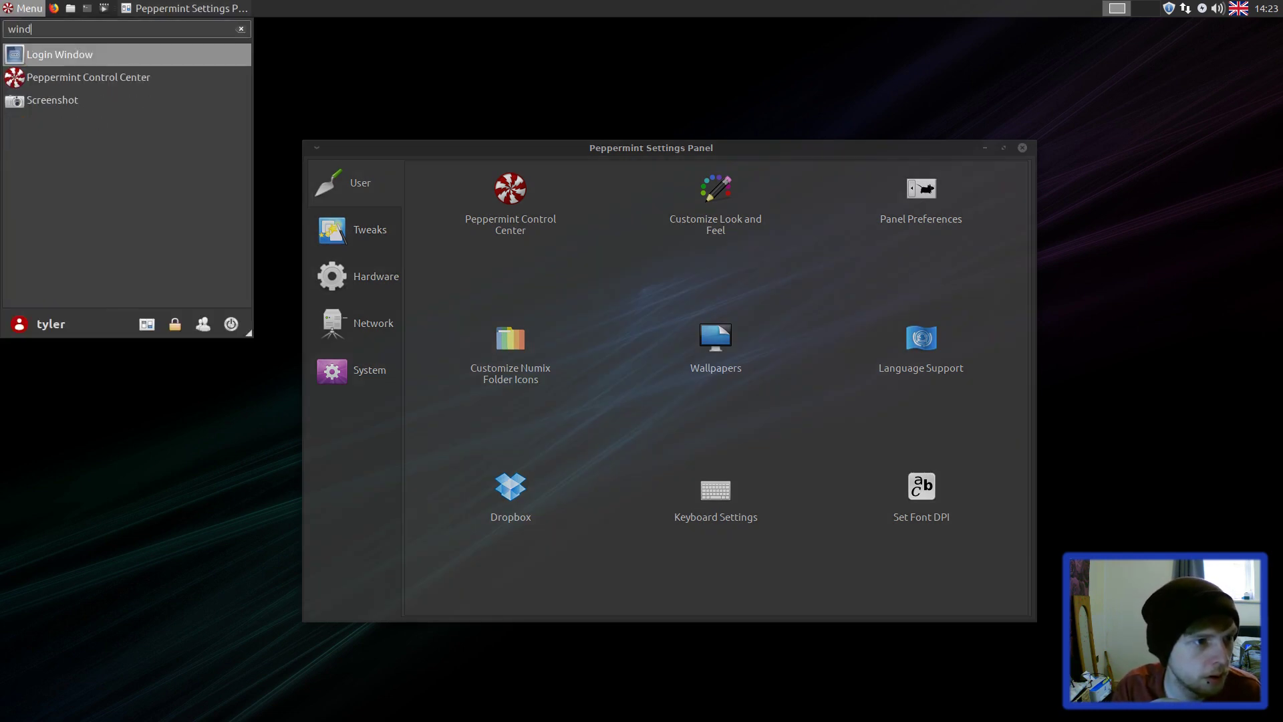
pyautogui.press('BackSpace')
pyautogui.press('BackSpace')
pyautogui.press('BackSpace')
pyautogui.press('BackSpace')
pyautogui.write('settings')
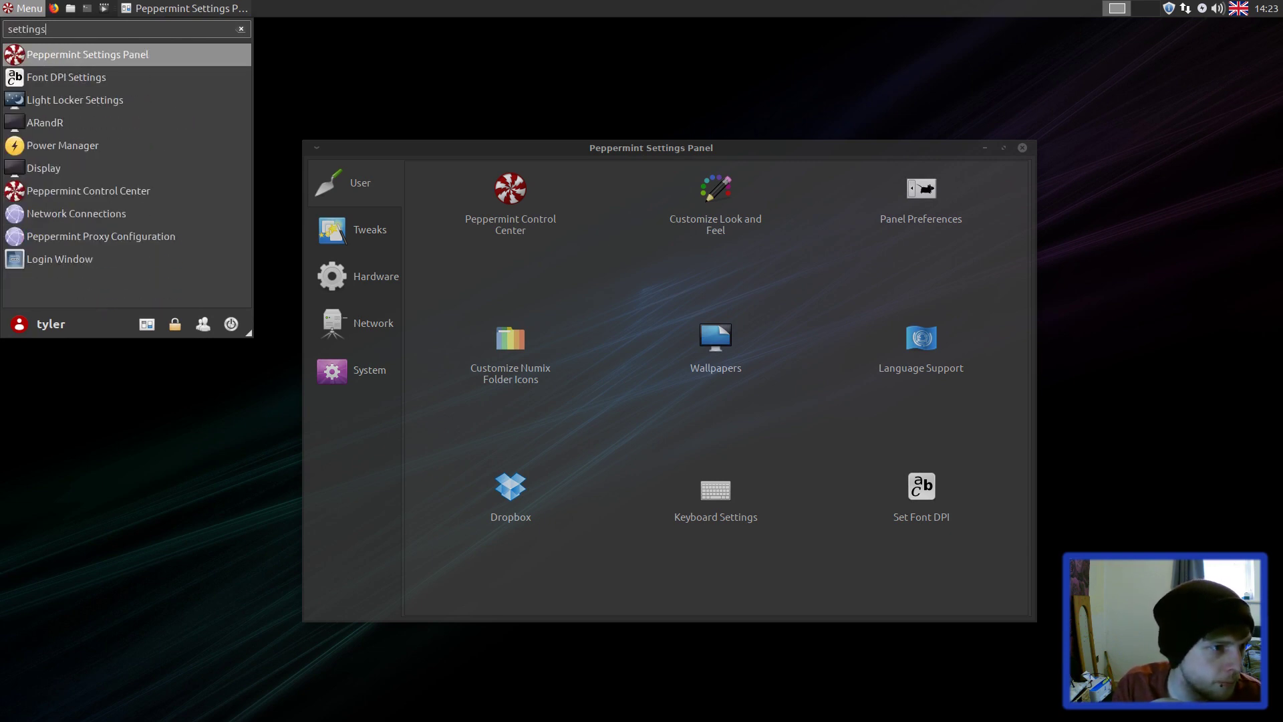
pyautogui.press('Down')
pyautogui.press('Down')
pyautogui.press('Down')
pyautogui.press('Down')
pyautogui.press('Down')
pyautogui.press('Down')
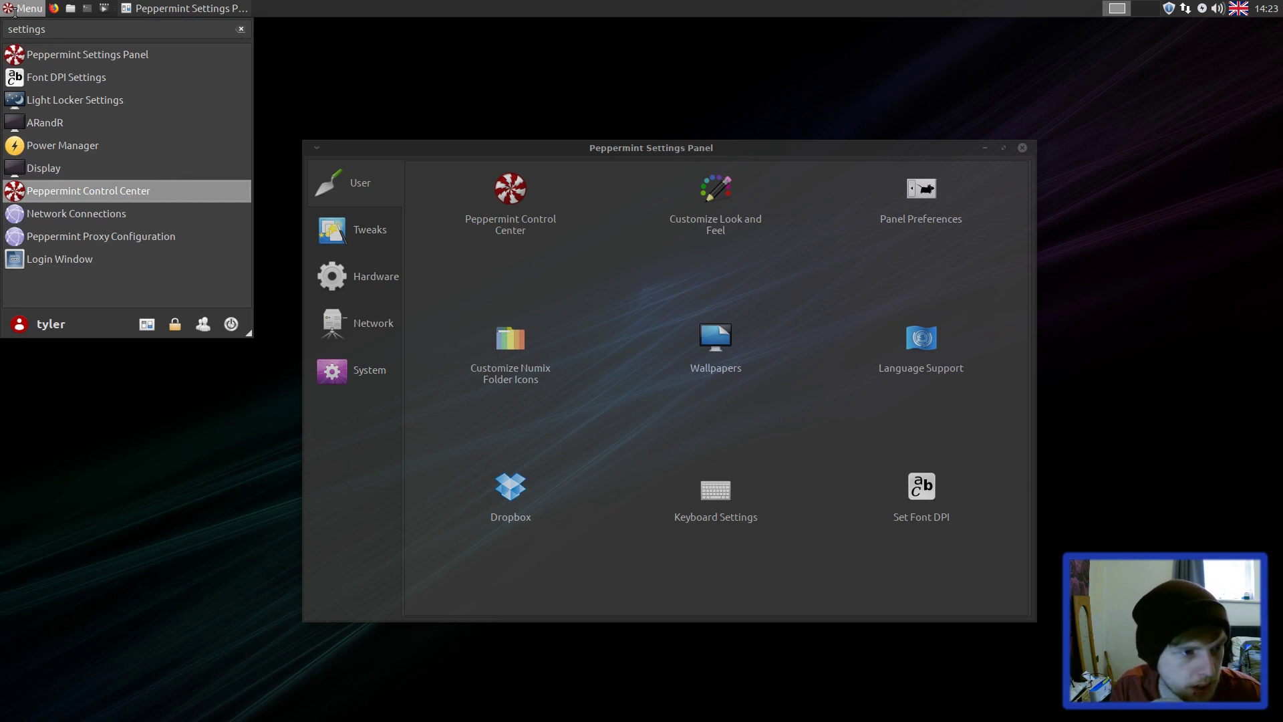
# - Launch Peppermint Control Center, placing it left of the Settings Panel and in front
pyautogui.press('Return')
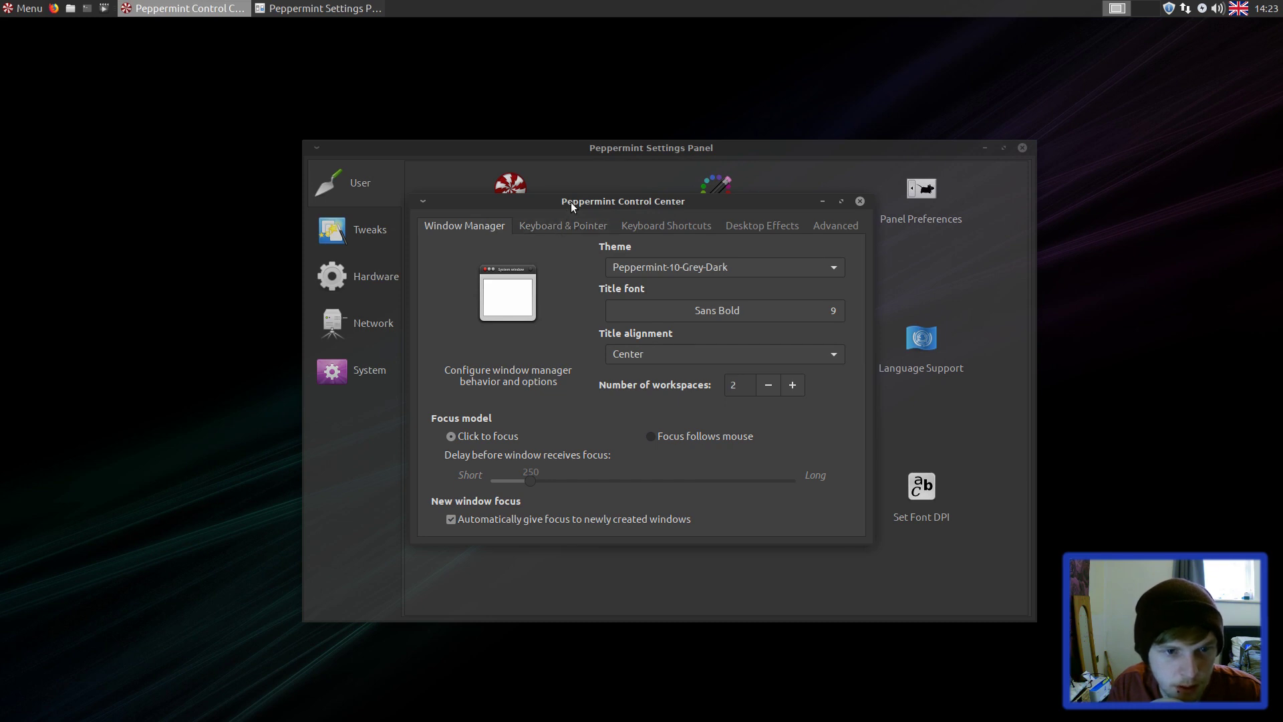
pyautogui.moveTo(567, 199); pyautogui.dragTo(282, 133)
pyautogui.moveTo(754, 141); pyautogui.dragTo(999, 99)
pyautogui.click(443, 134)
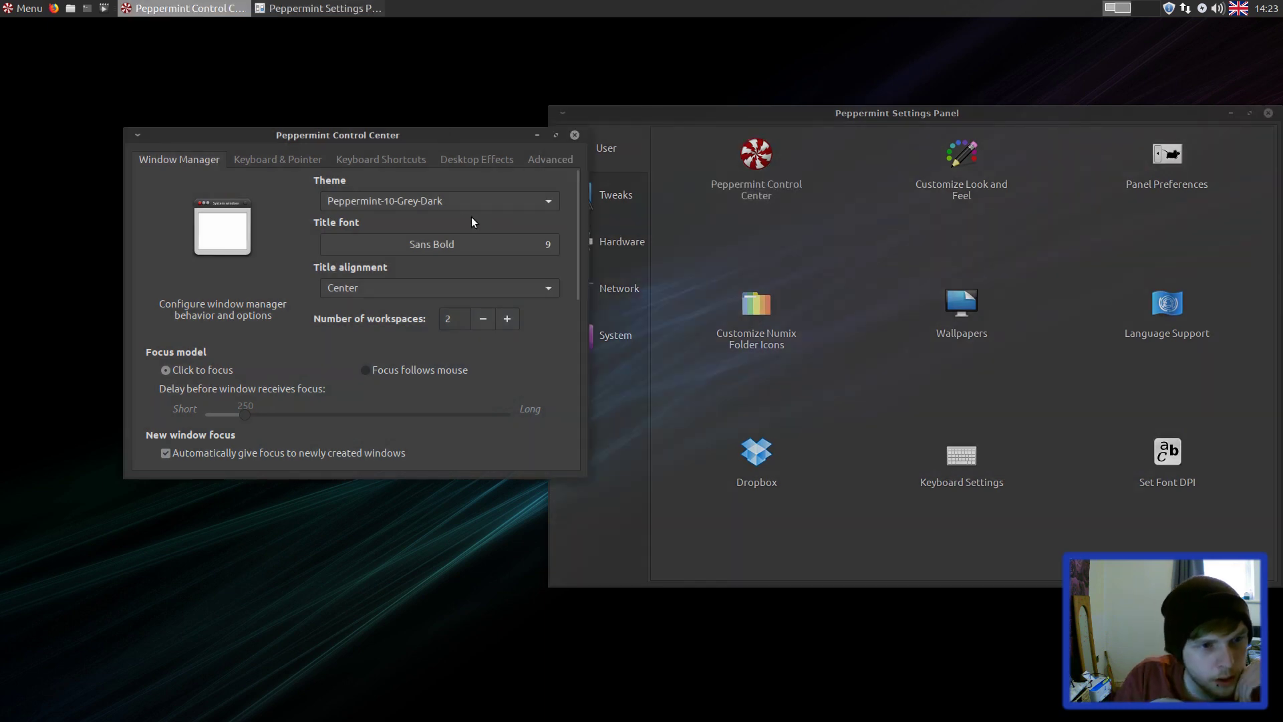
# - View the keyboard and pointer, keyboard shortcuts, and Desktop Effects pages of Control Center
pyautogui.click(269, 158)
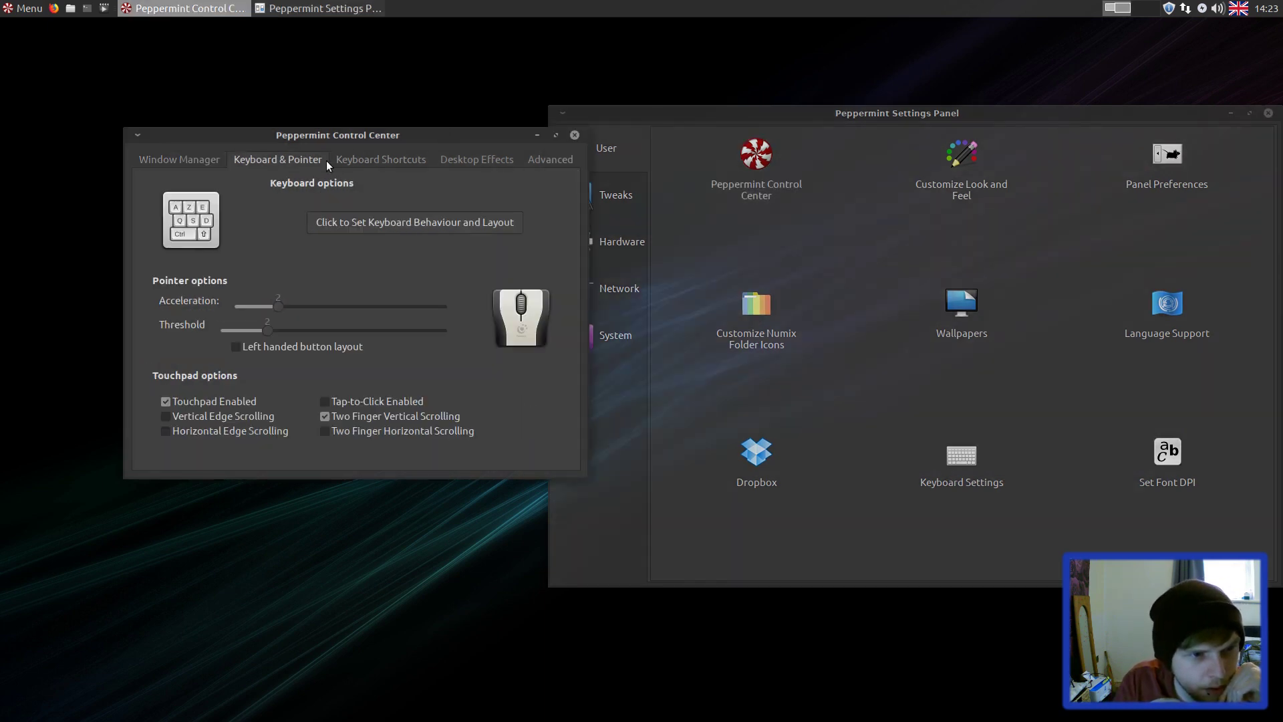
pyautogui.click(390, 160)
pyautogui.click(459, 162)
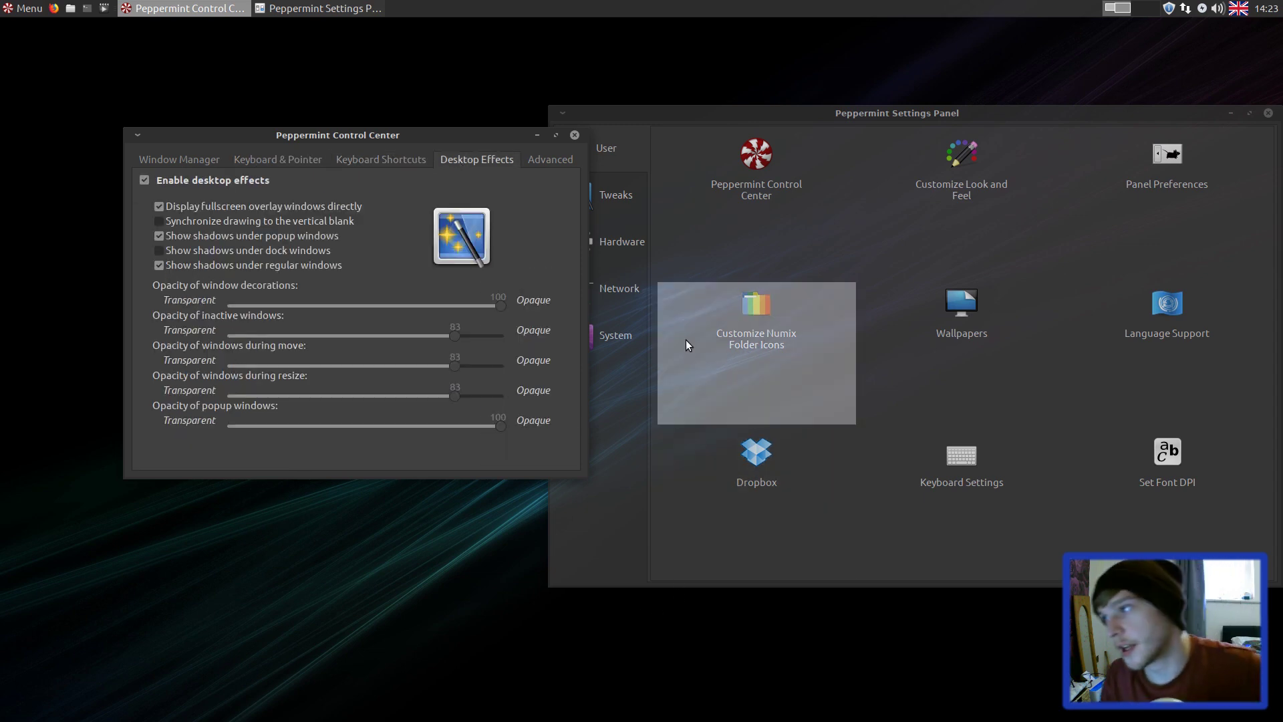
pyautogui.moveTo(419, 139); pyautogui.dragTo(564, 151)
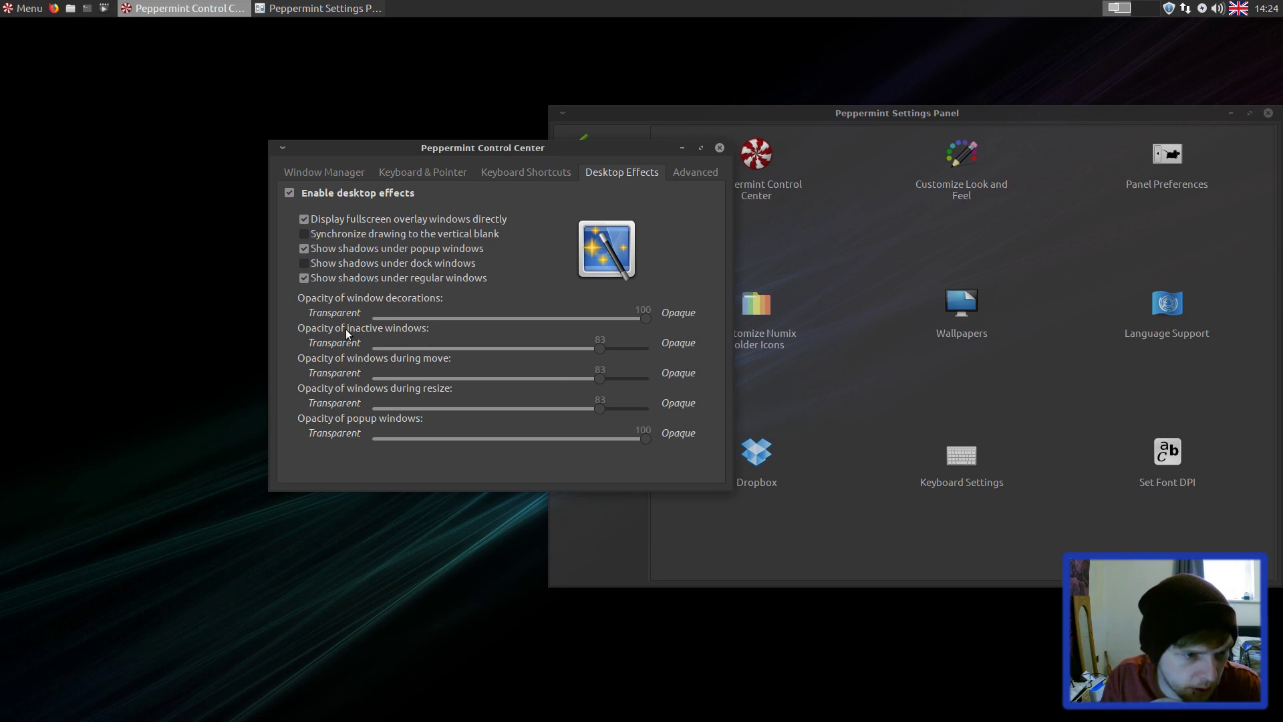
pyautogui.moveTo(501, 149); pyautogui.dragTo(430, 159)
pyautogui.moveTo(812, 114); pyautogui.dragTo(764, 104)
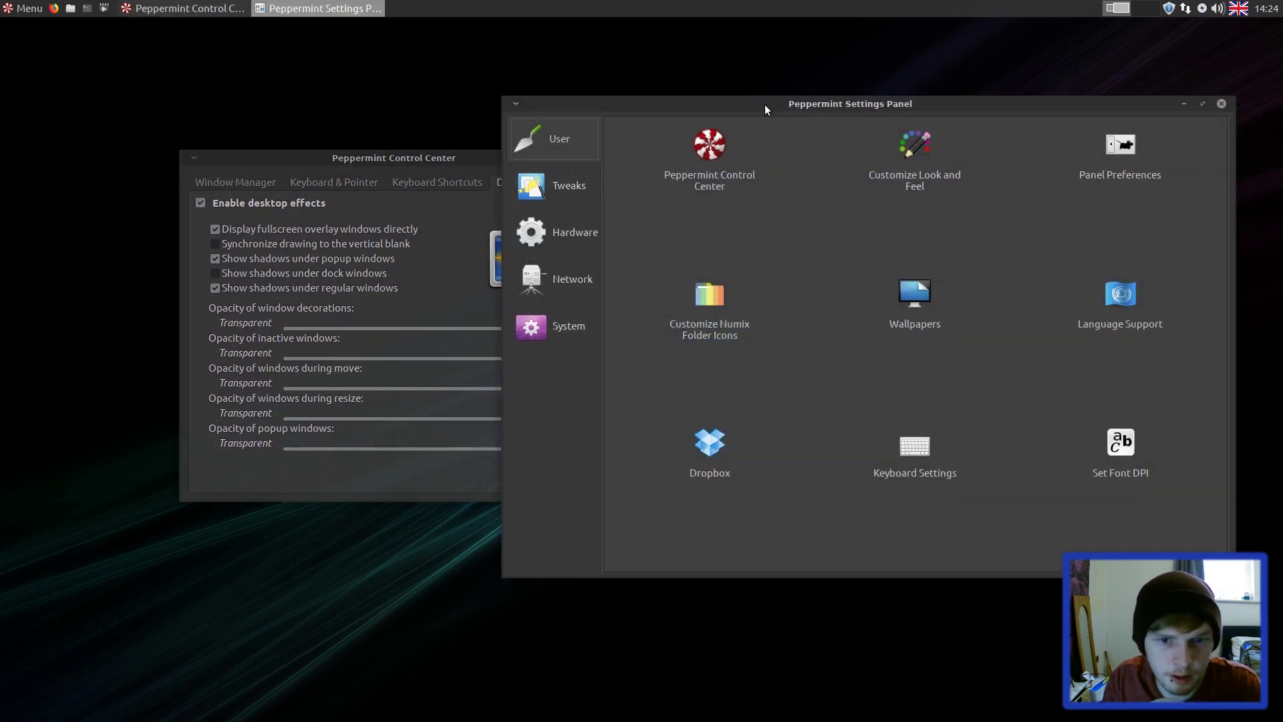
pyautogui.click(435, 158)
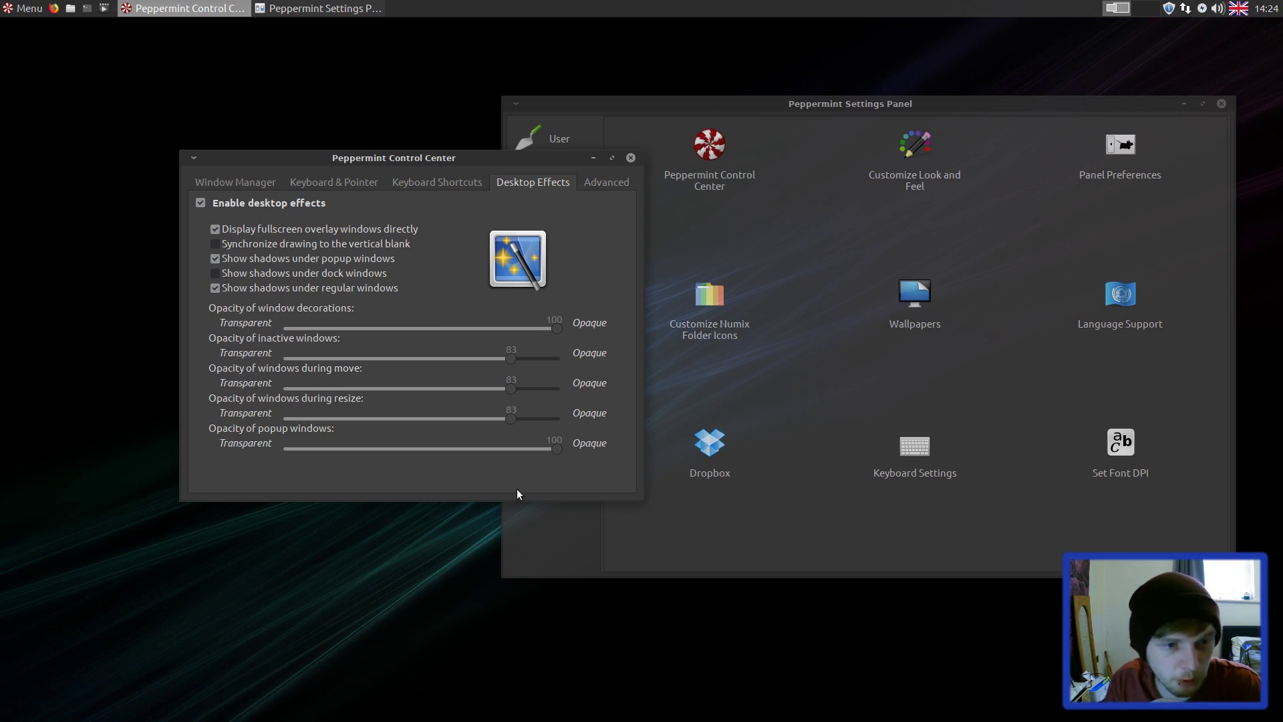
# - Install Plank with apt from a terminal
pyautogui.click(30, 9)
pyautogui.write('planm')
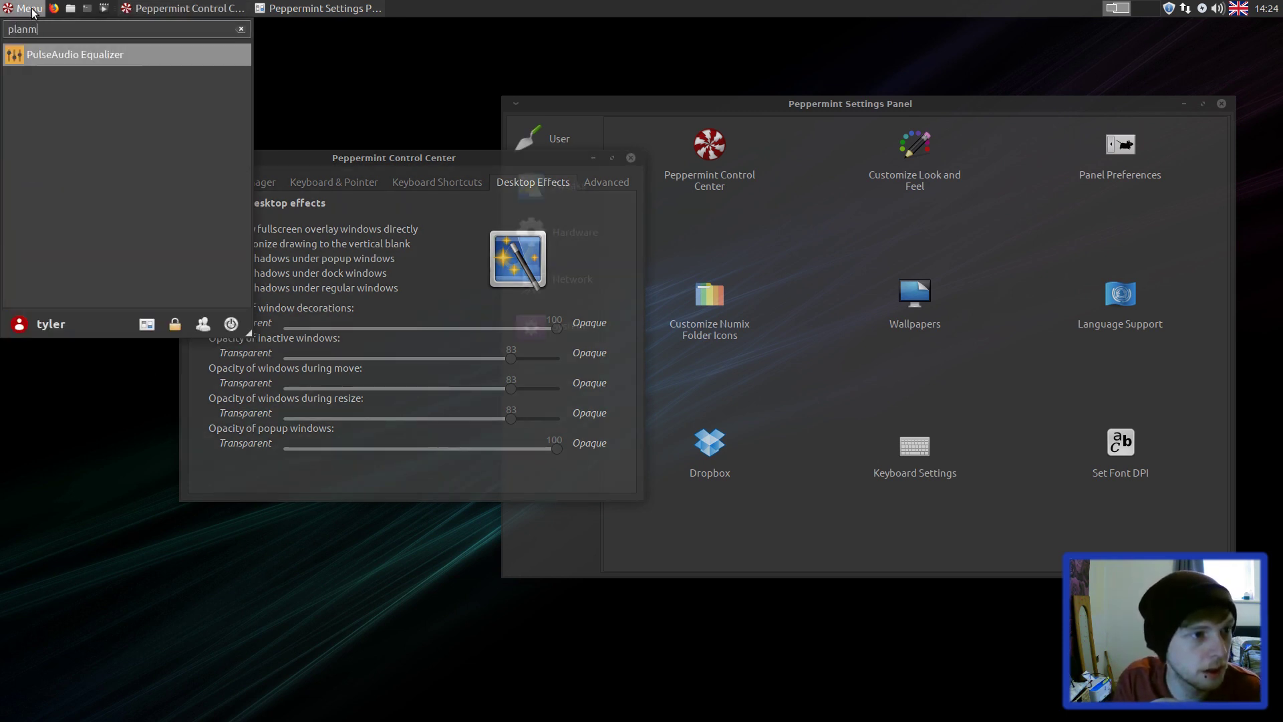
pyautogui.press('Escape')
pyautogui.press('Escape')
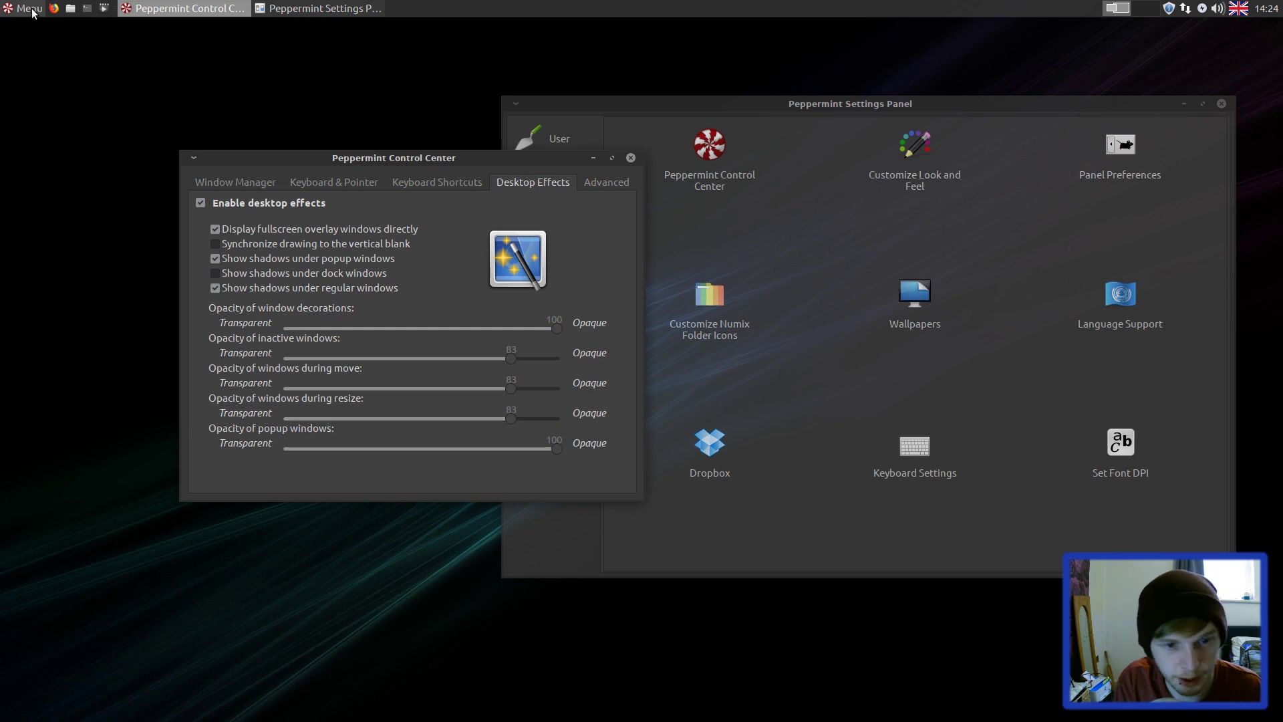
pyautogui.hotkey('ctrl', 'alt', 't')
pyautogui.write('sudo apt install planm')
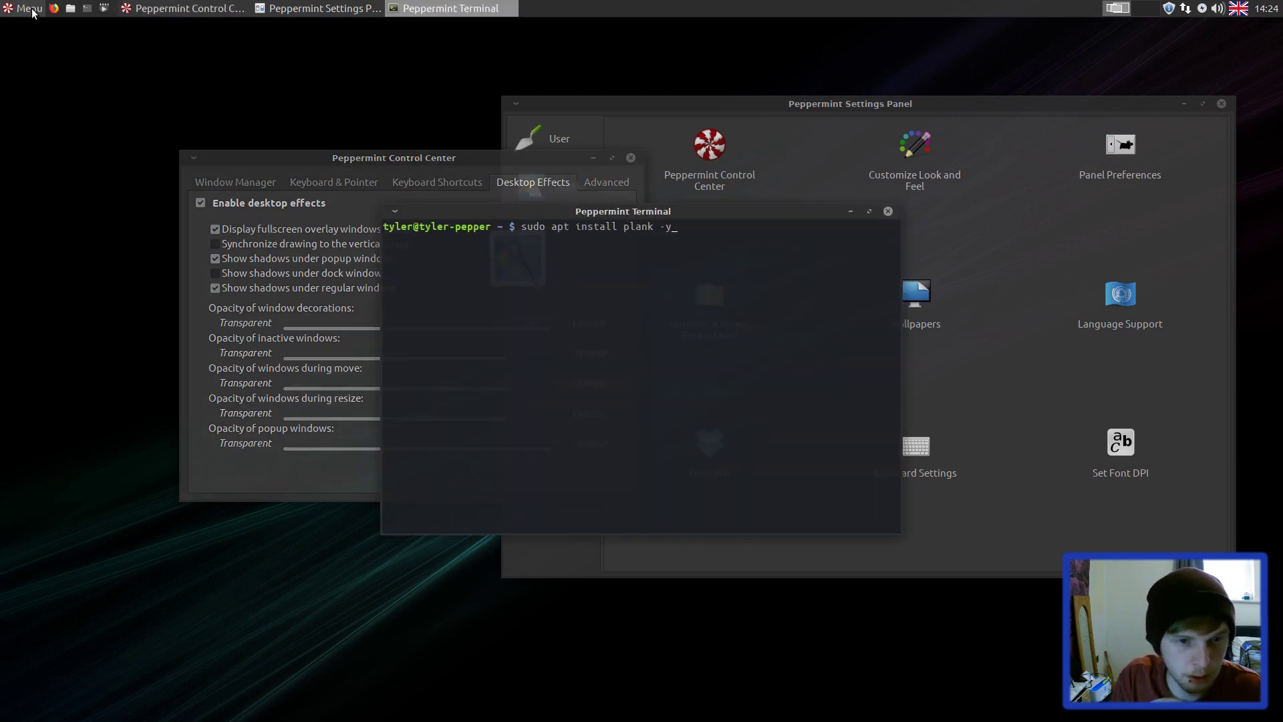
pyautogui.press('Return')
pyautogui.press('Return')
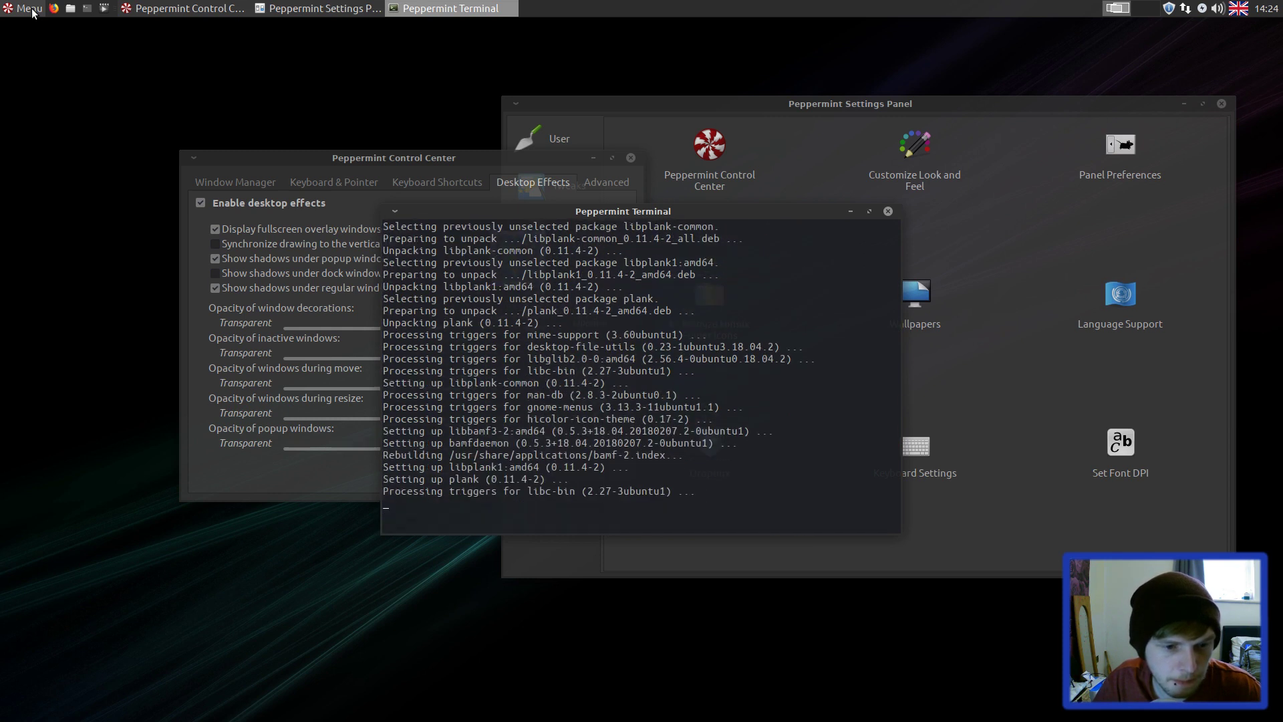
# - Search the application launcher for 'plank' to start the dock
pyautogui.click(30, 8)
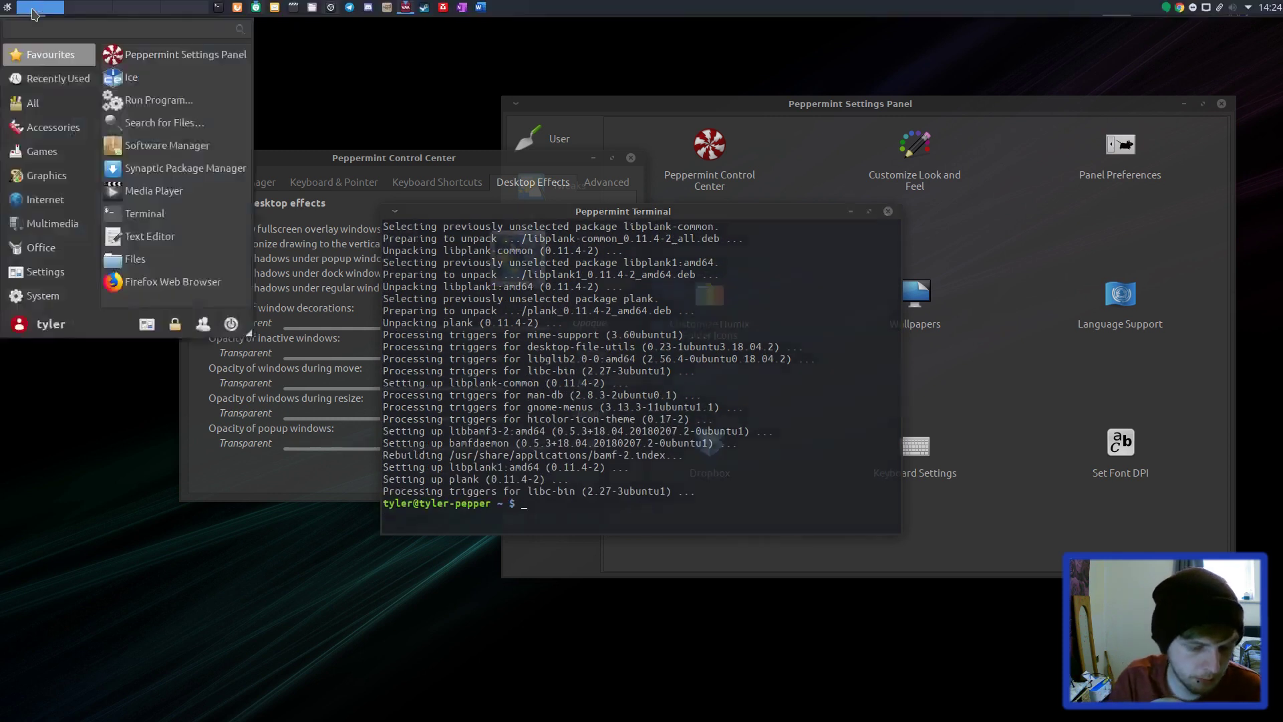
pyautogui.write('plank')
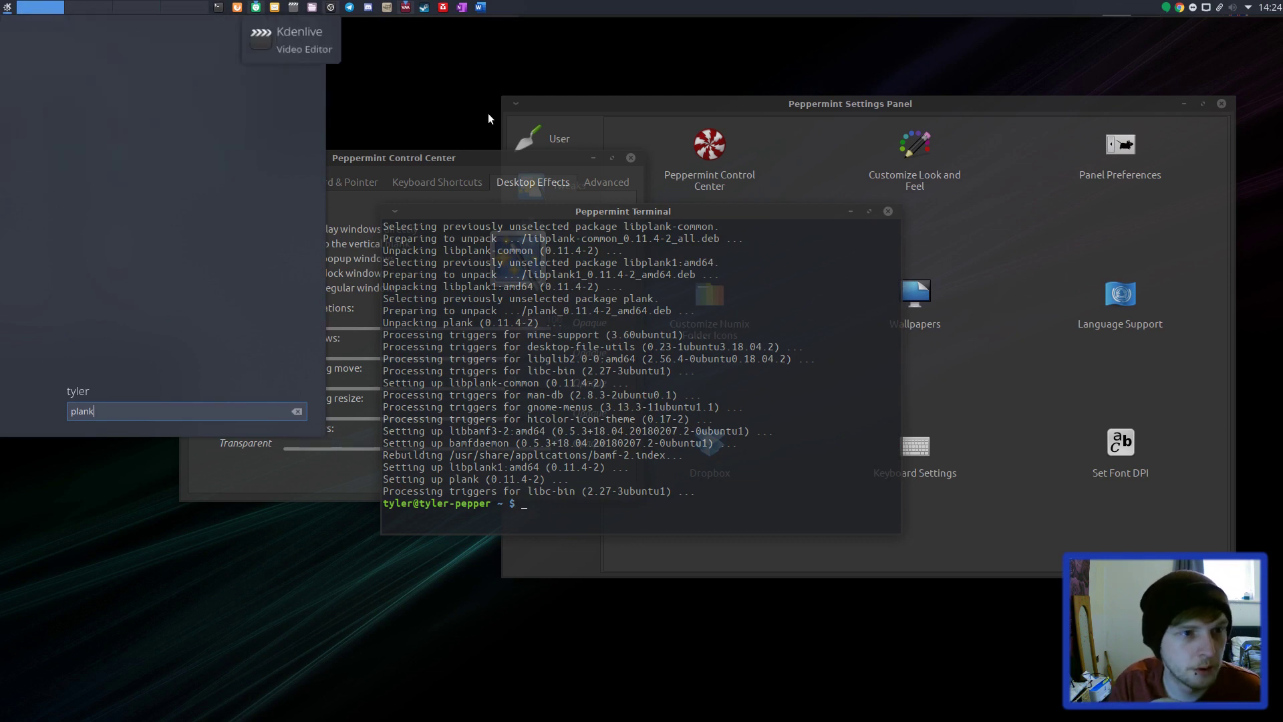
pyautogui.click(20, 9)
pyautogui.click(24, 9)
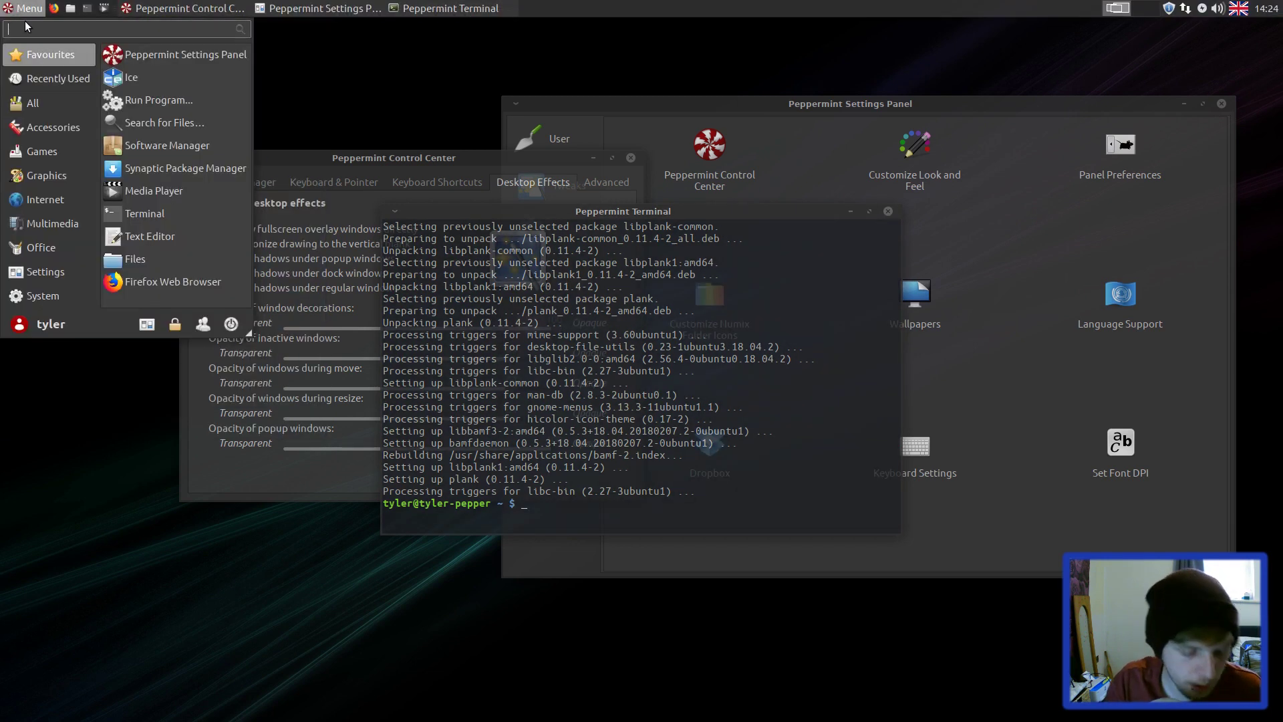
# - Set Plank to icon size 38, Transparent theme, Centre alignment, positioned on the left
pyautogui.press('Escape')
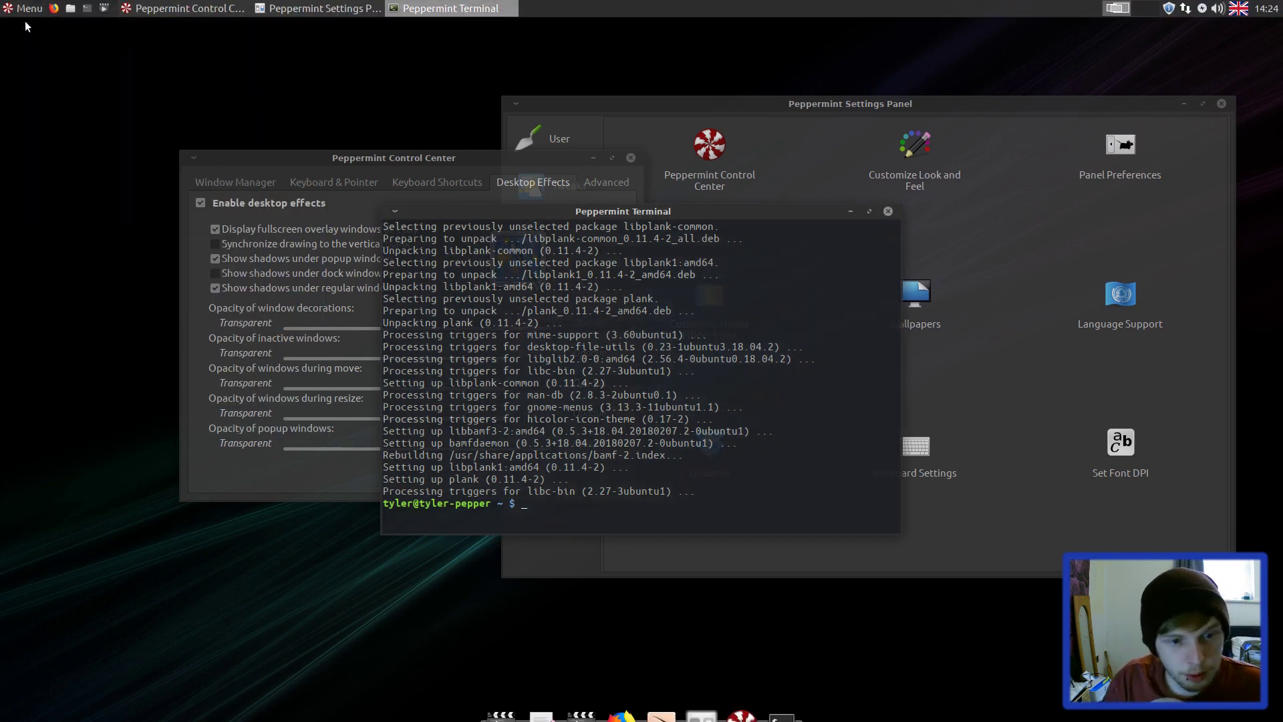
pyautogui.rightClick(638, 699)
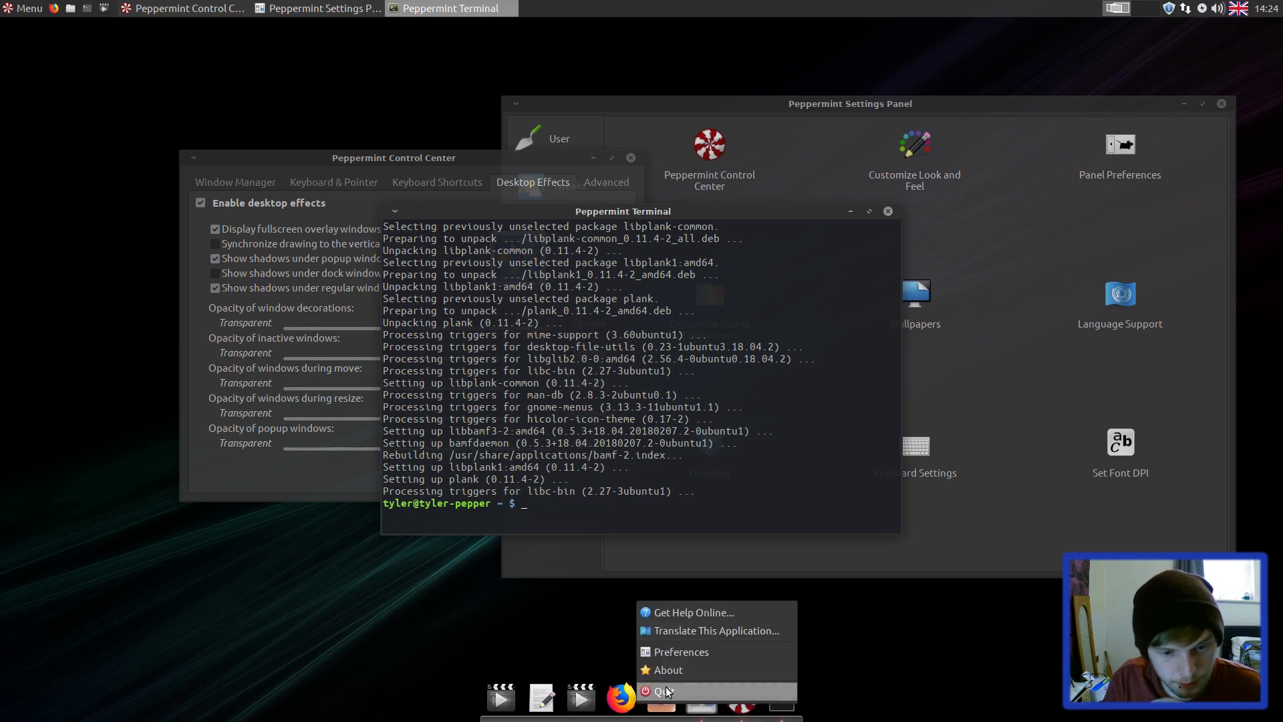
pyautogui.click(687, 656)
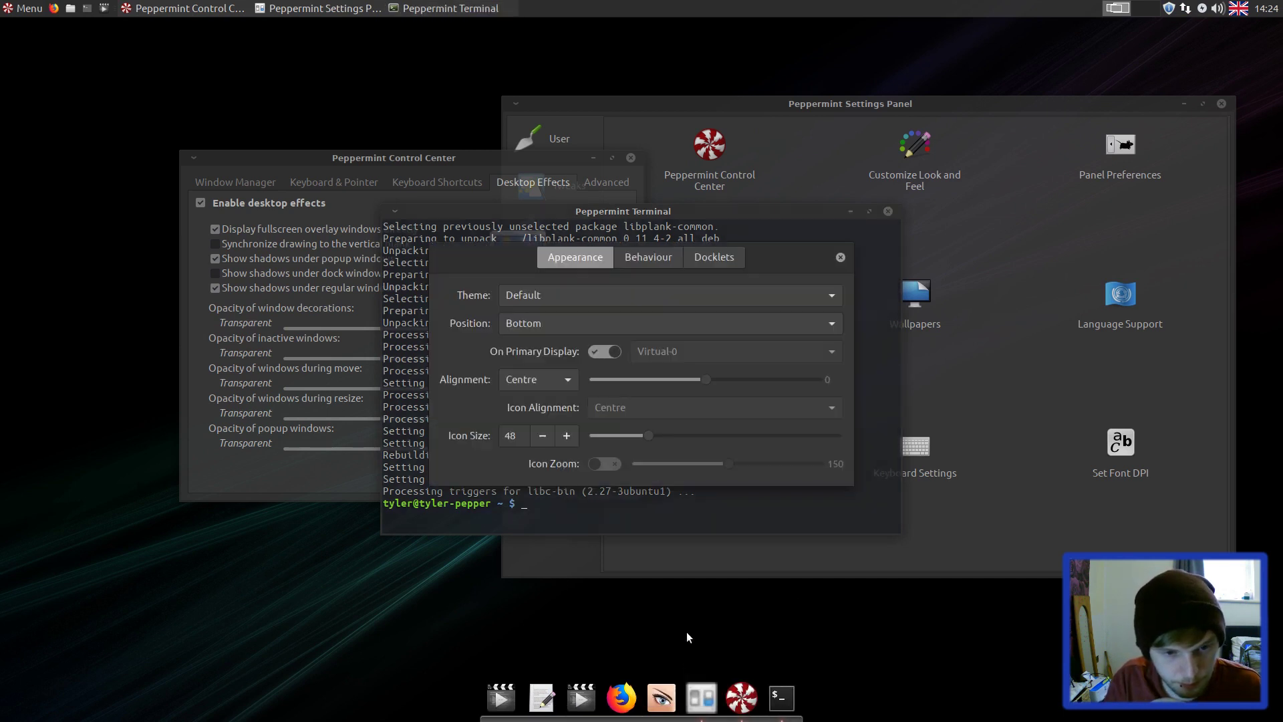
pyautogui.click(542, 436)
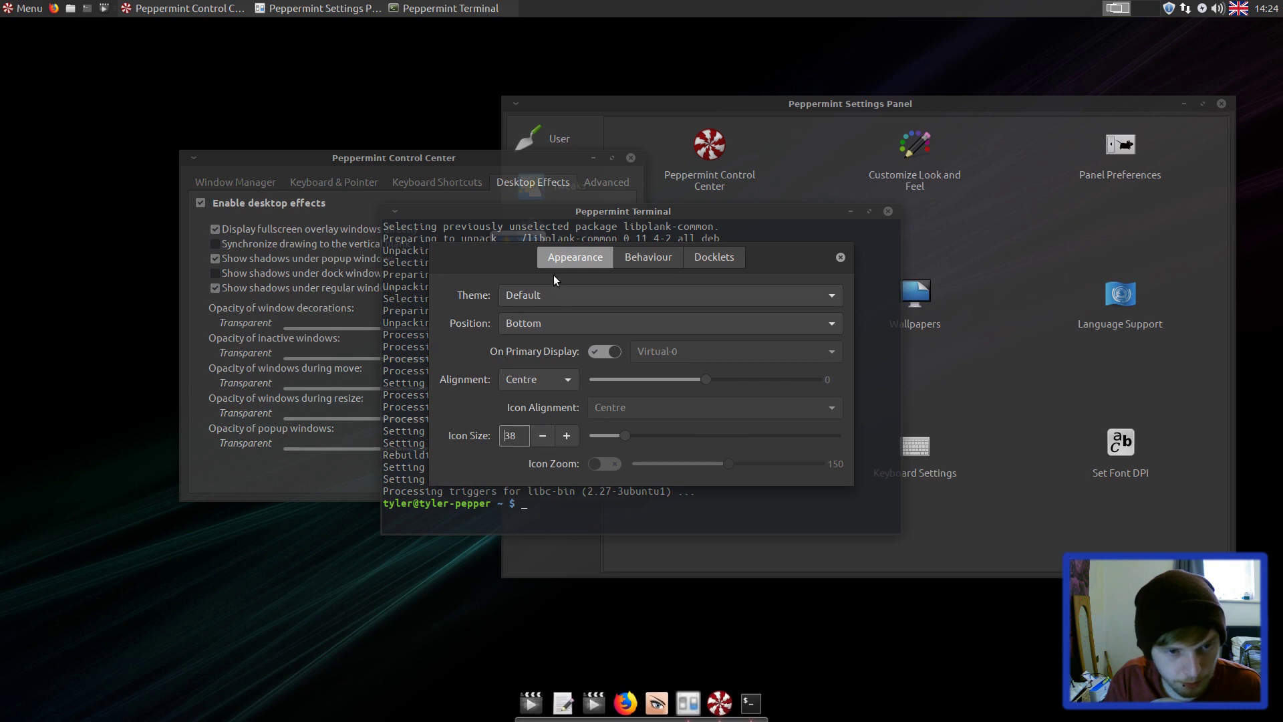
pyautogui.click(555, 297)
pyautogui.click(563, 359)
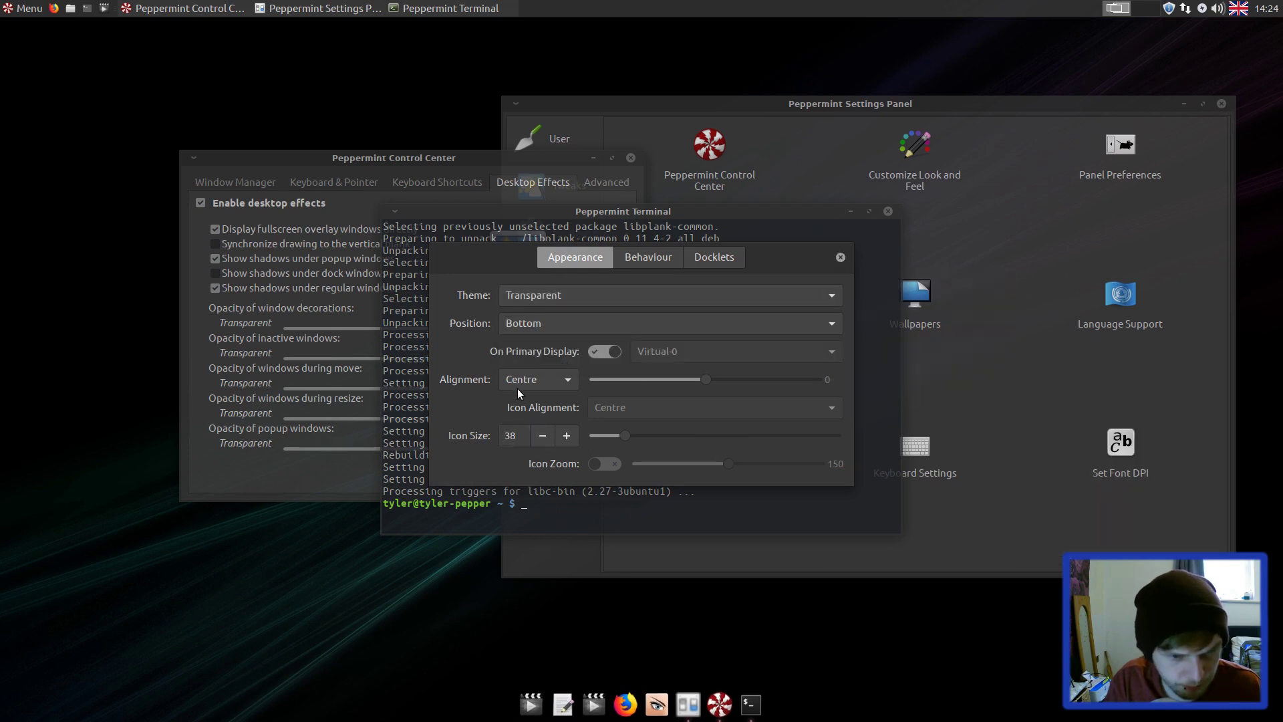
pyautogui.click(555, 380)
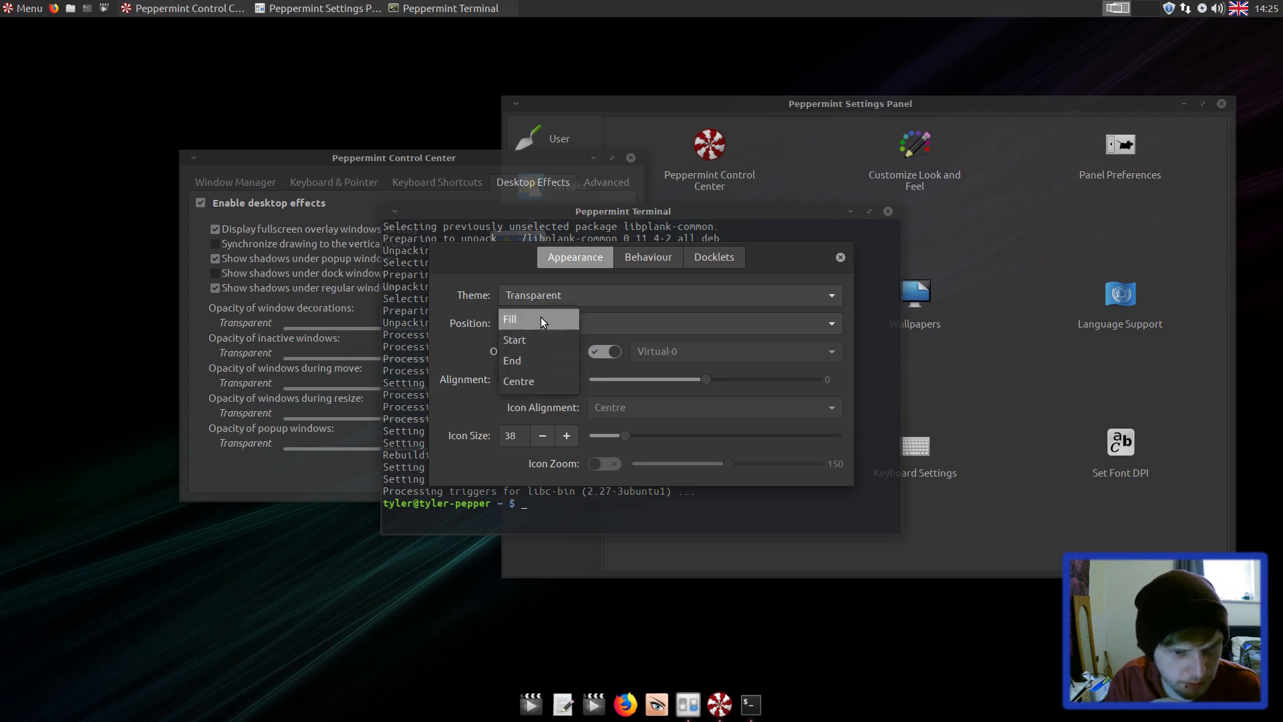
pyautogui.click(460, 360)
pyautogui.click(607, 322)
pyautogui.click(560, 263)
# - Remove the duplicate media player launcher, close preferences and terminal, and disable dock shadows
pyautogui.rightClick(16, 308)
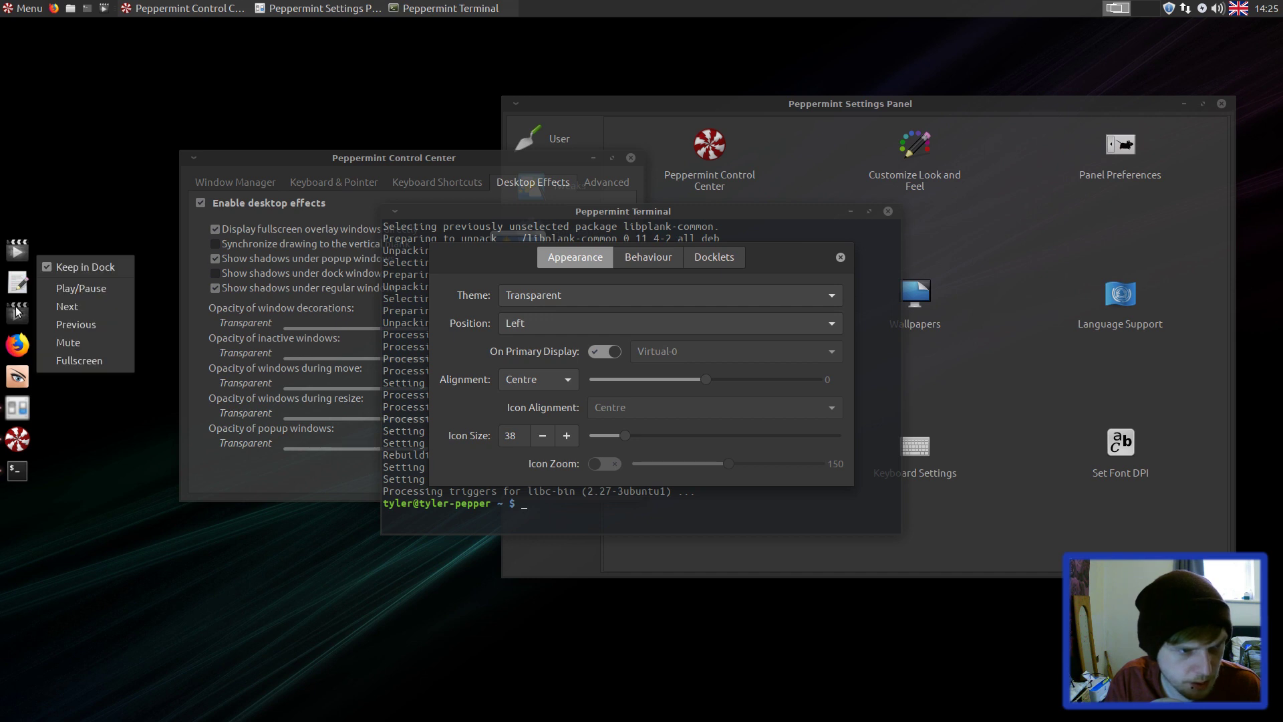
pyautogui.click(80, 267)
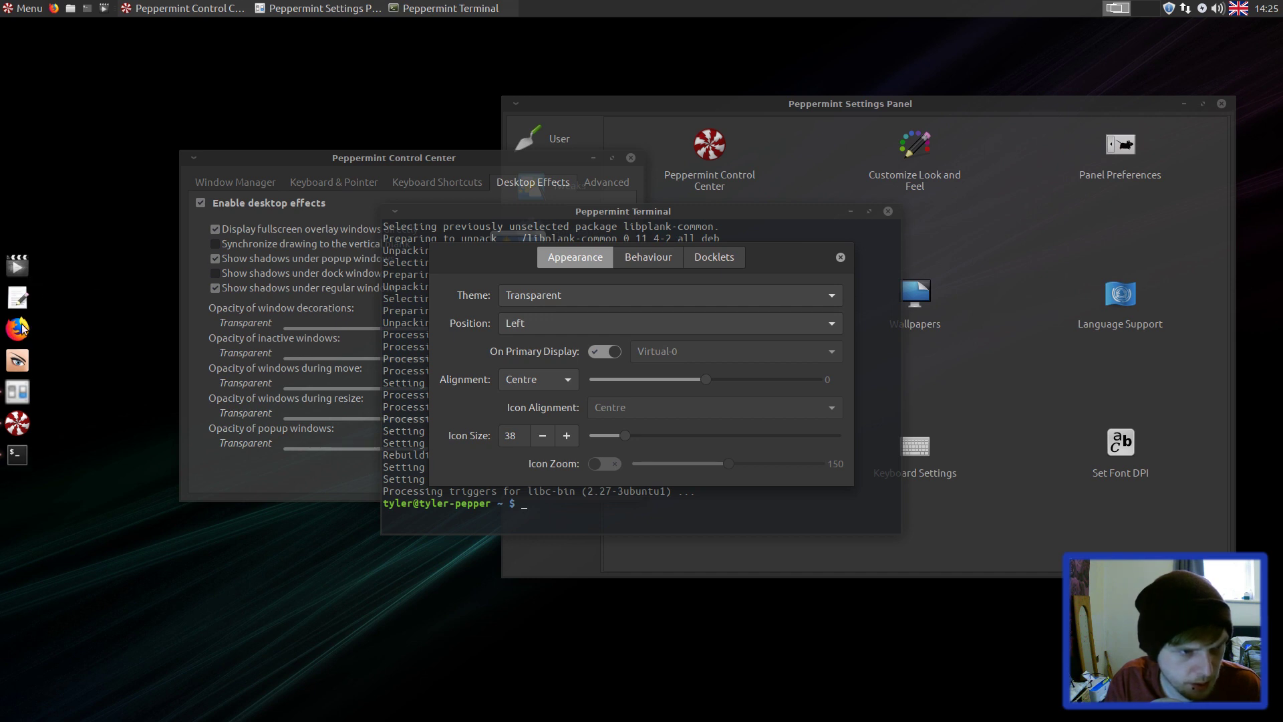
pyautogui.click(841, 258)
pyautogui.click(887, 211)
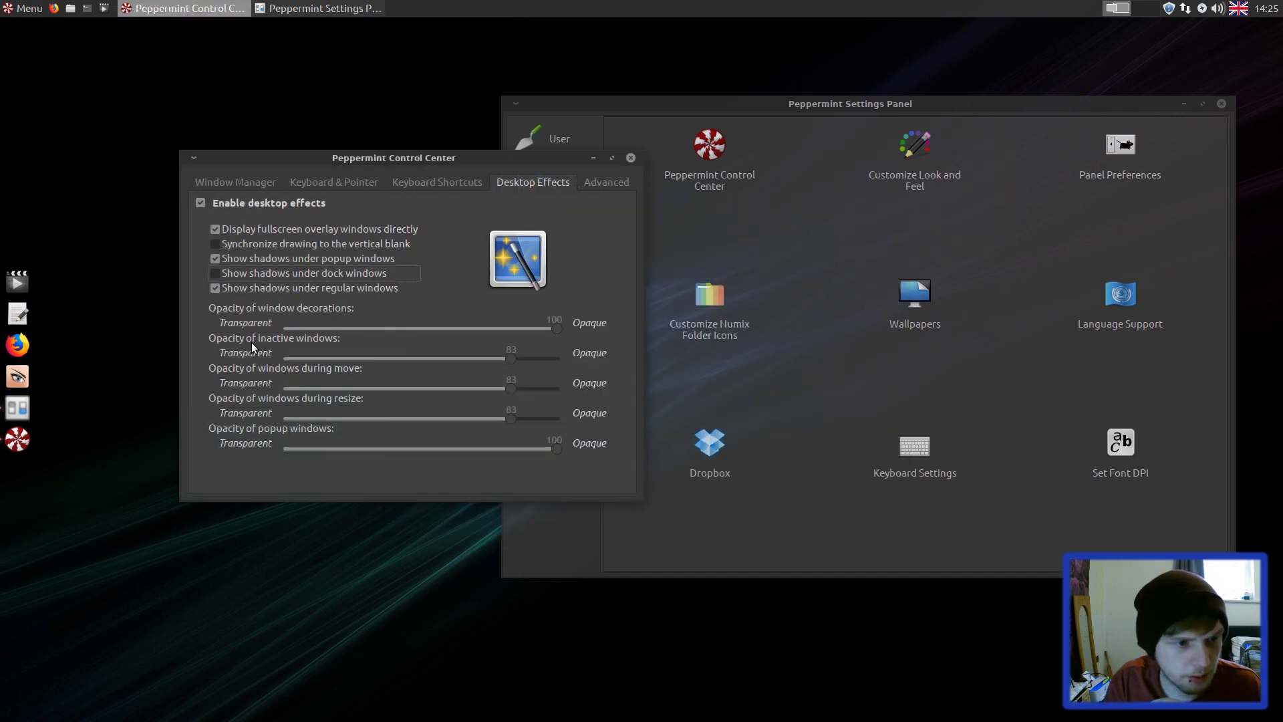
pyautogui.click(256, 274)
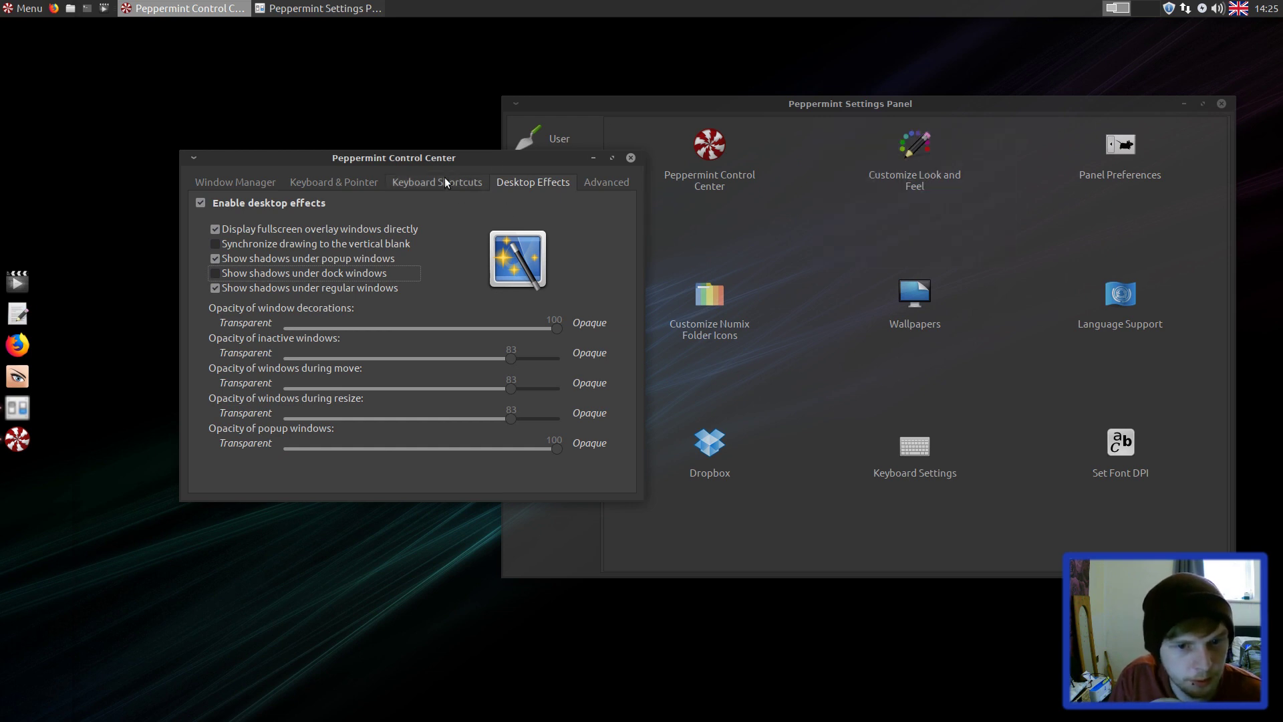
# - Close the Control Center, then open Numix folder icon options with the admin password and cancel without changes
pyautogui.click(629, 158)
pyautogui.click(730, 334)
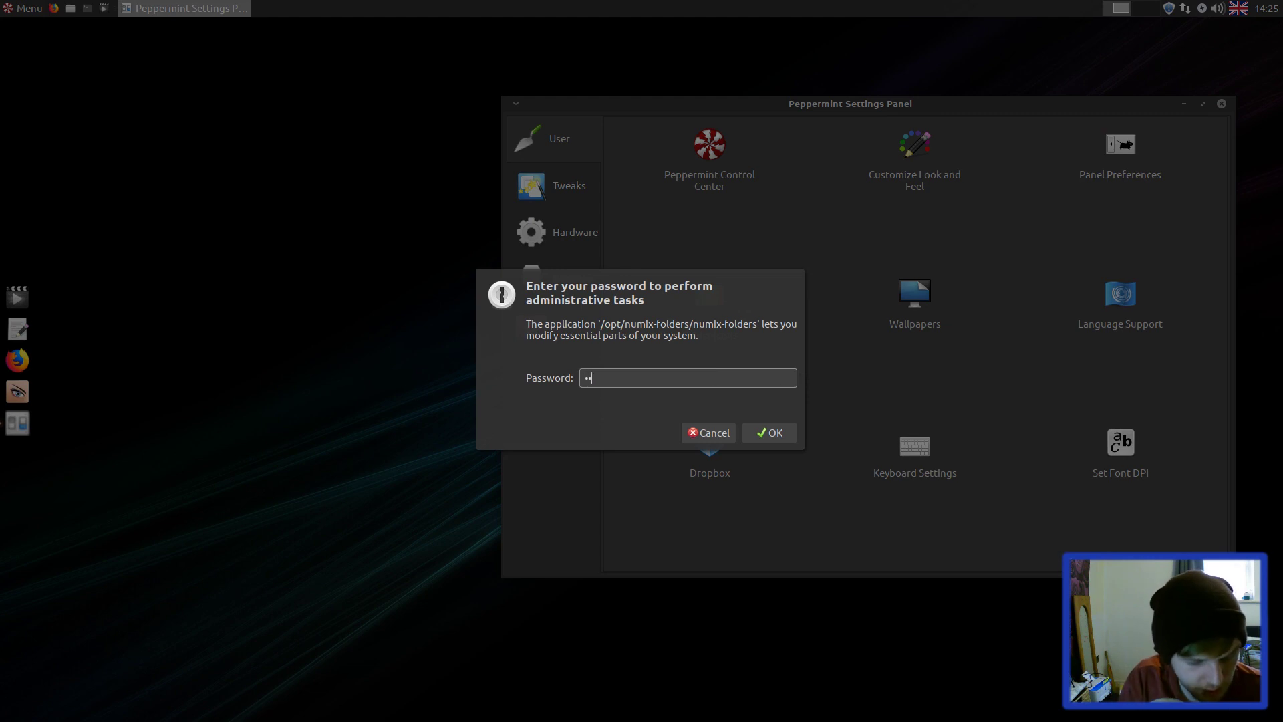
pyautogui.press('Return')
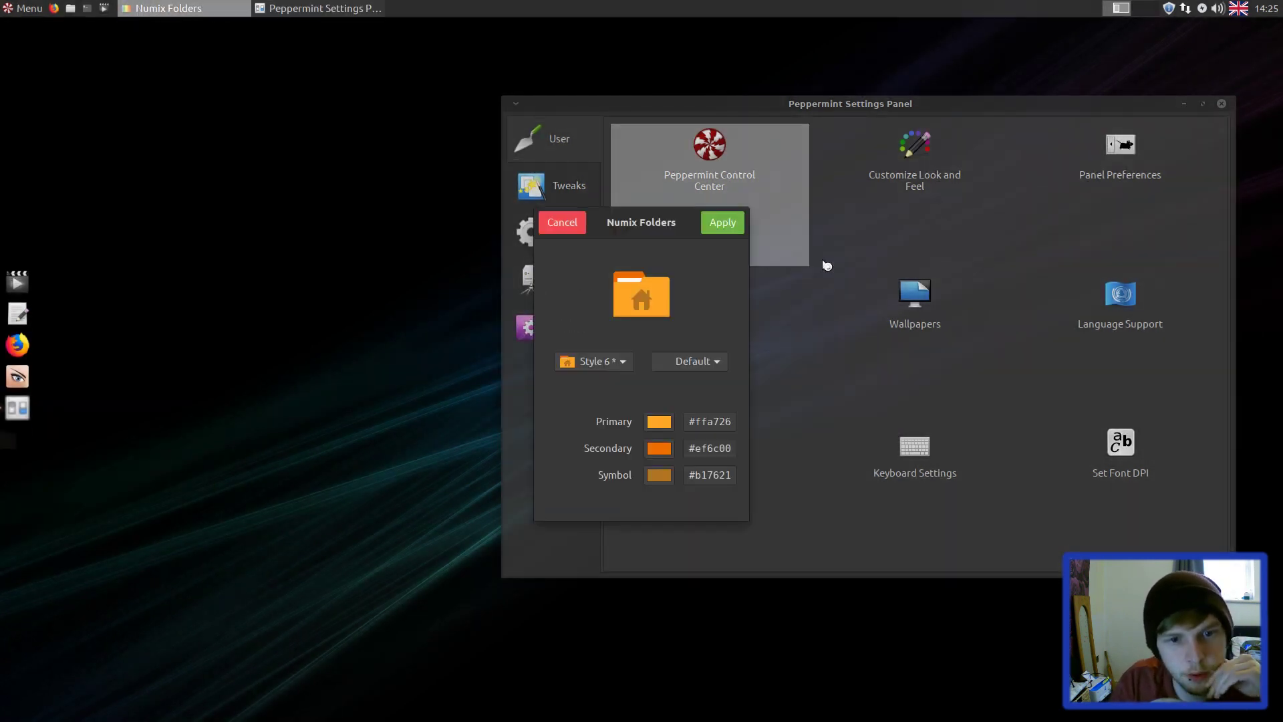
pyautogui.moveTo(652, 226); pyautogui.dragTo(688, 210)
pyautogui.click(615, 212)
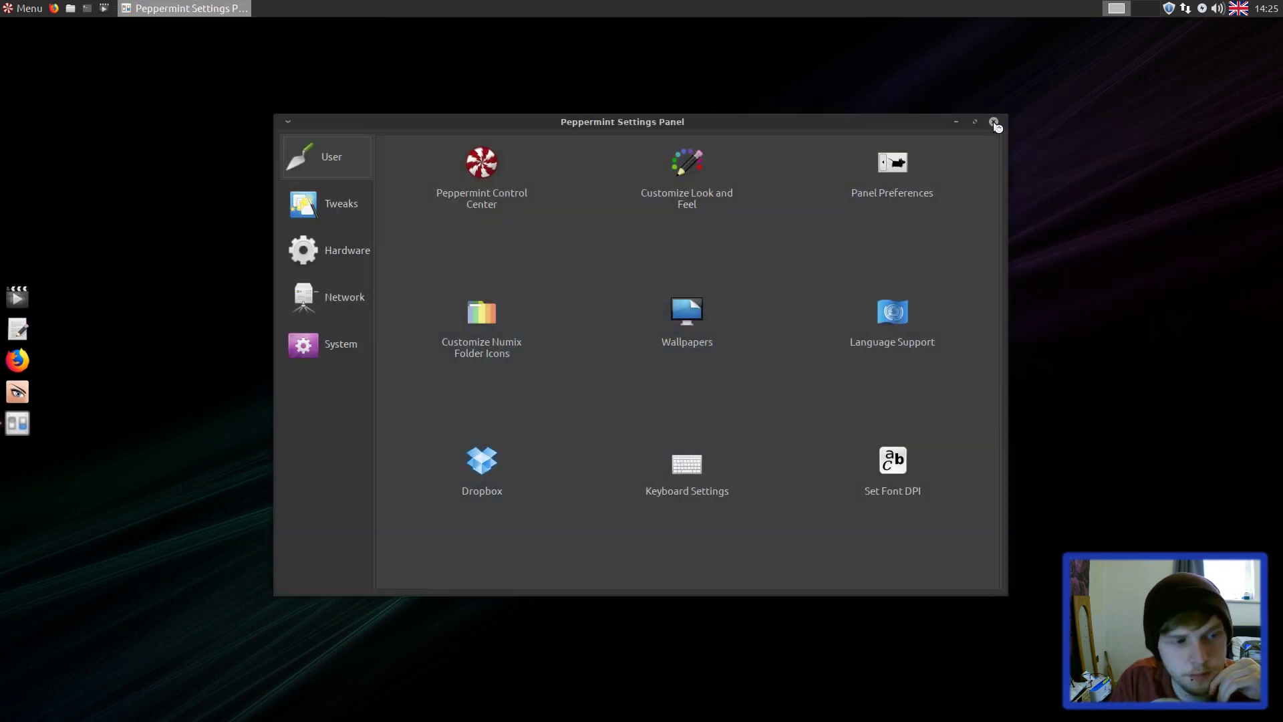
# - Close the Settings Panel and launch LXSession configuration by searching 'session' in the launcher
pyautogui.click(994, 121)
pyautogui.click(21, 9)
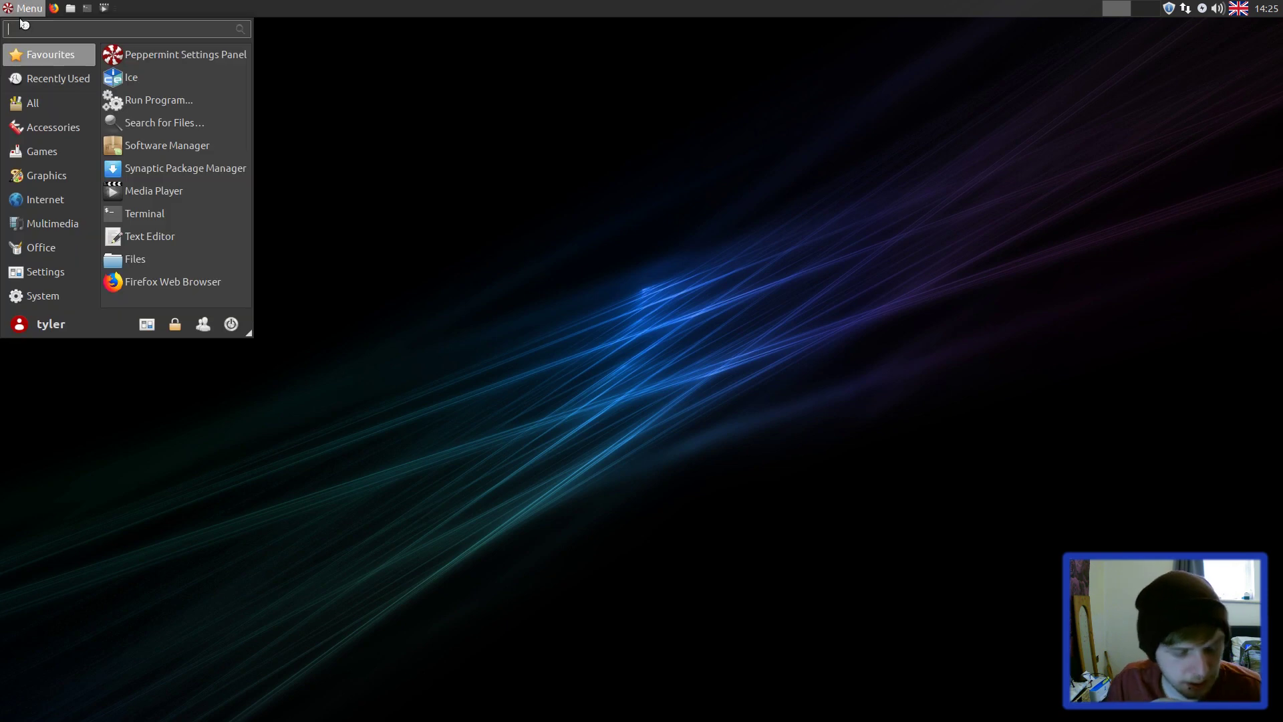
pyautogui.write('sess')
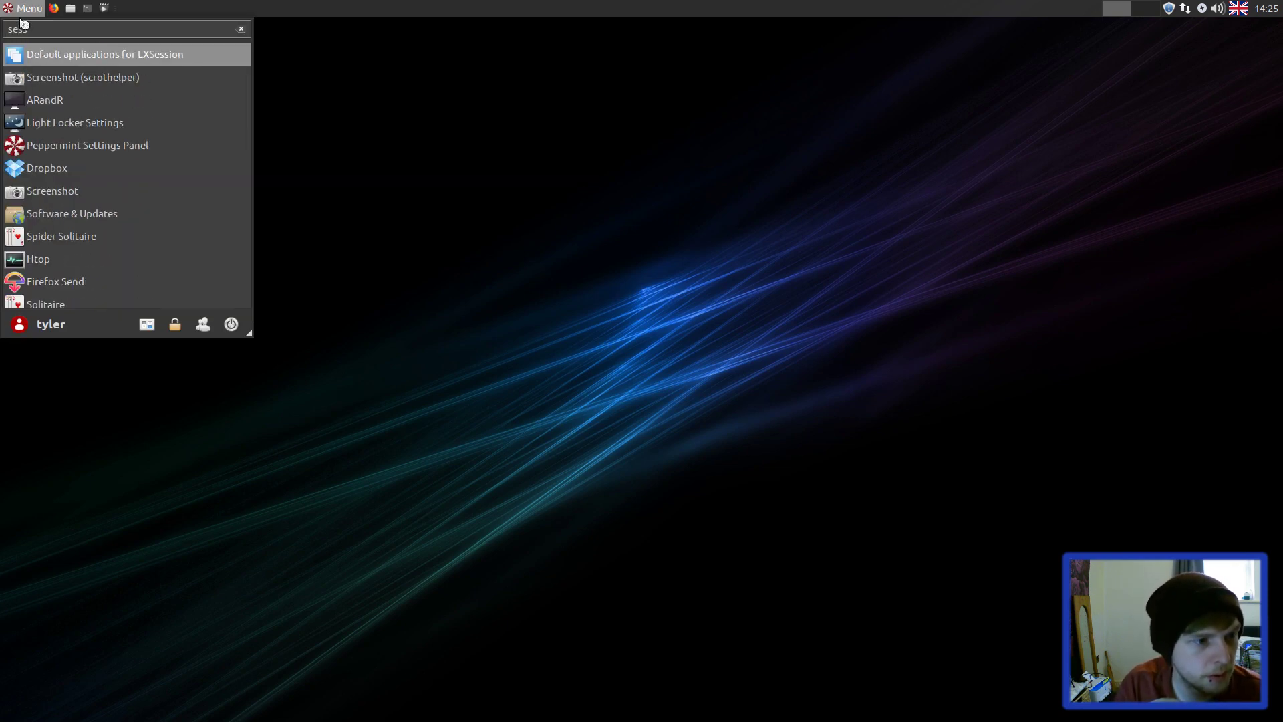
pyautogui.press('BackSpace')
pyautogui.press('BackSpace')
pyautogui.press('BackSpace')
pyautogui.press('BackSpace')
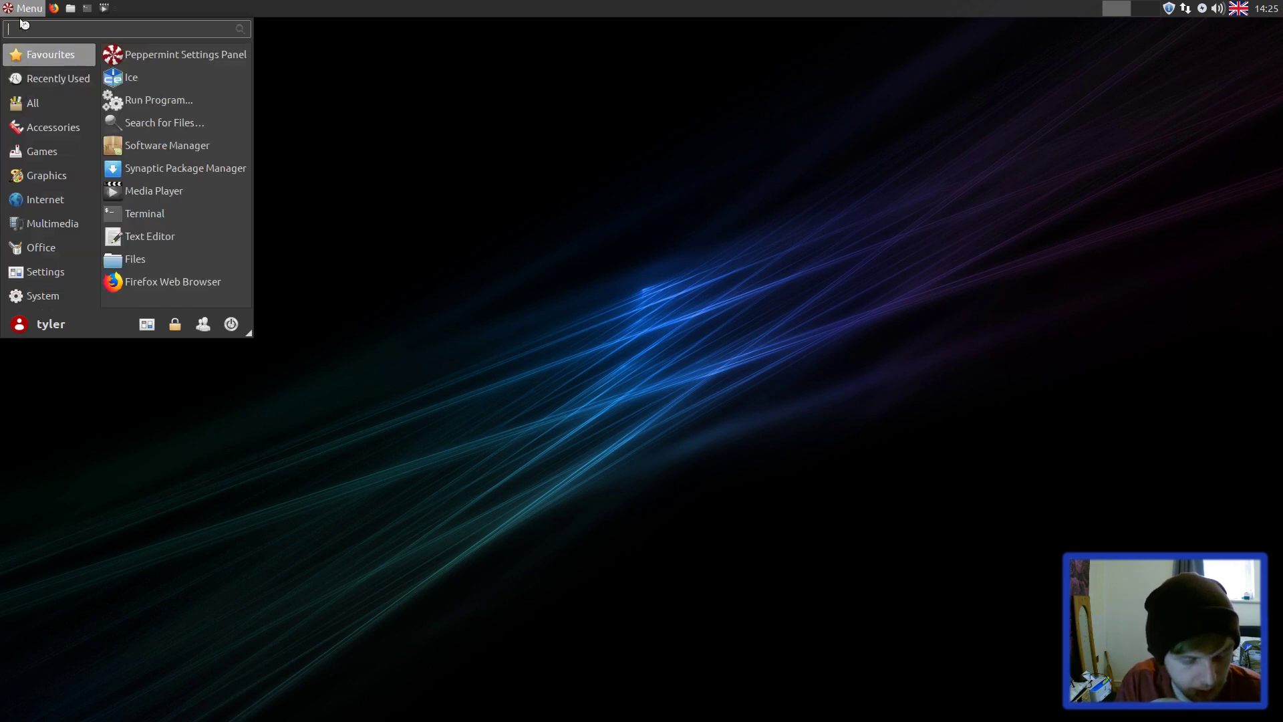
pyautogui.write('star')
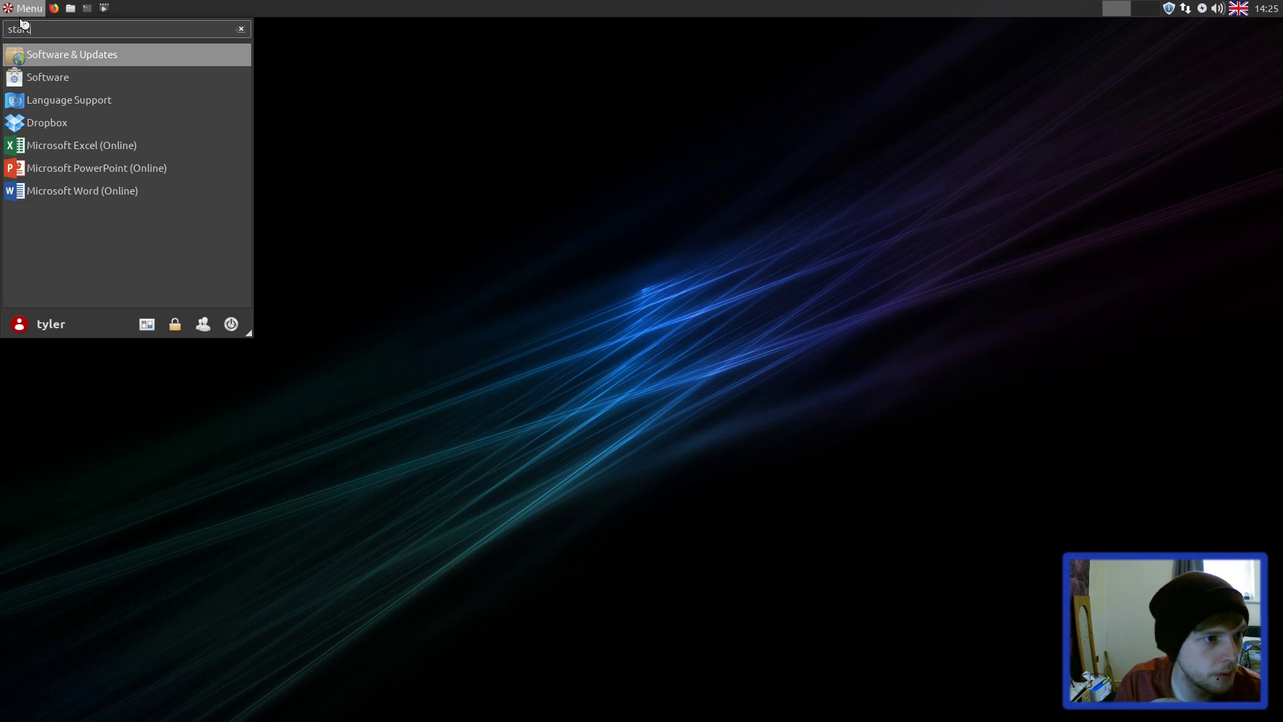
pyautogui.press('BackSpace')
pyautogui.press('BackSpace')
pyautogui.press('BackSpace')
pyautogui.press('BackSpace')
pyautogui.write('session')
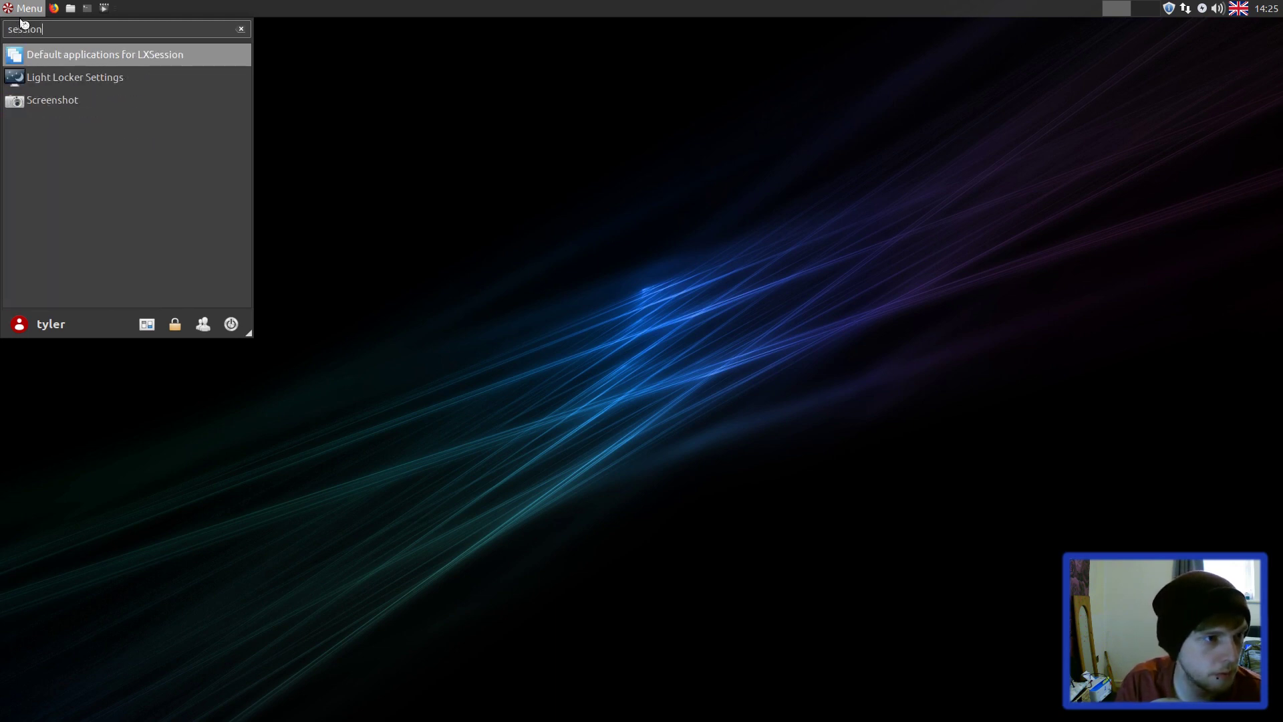
pyautogui.press('Return')
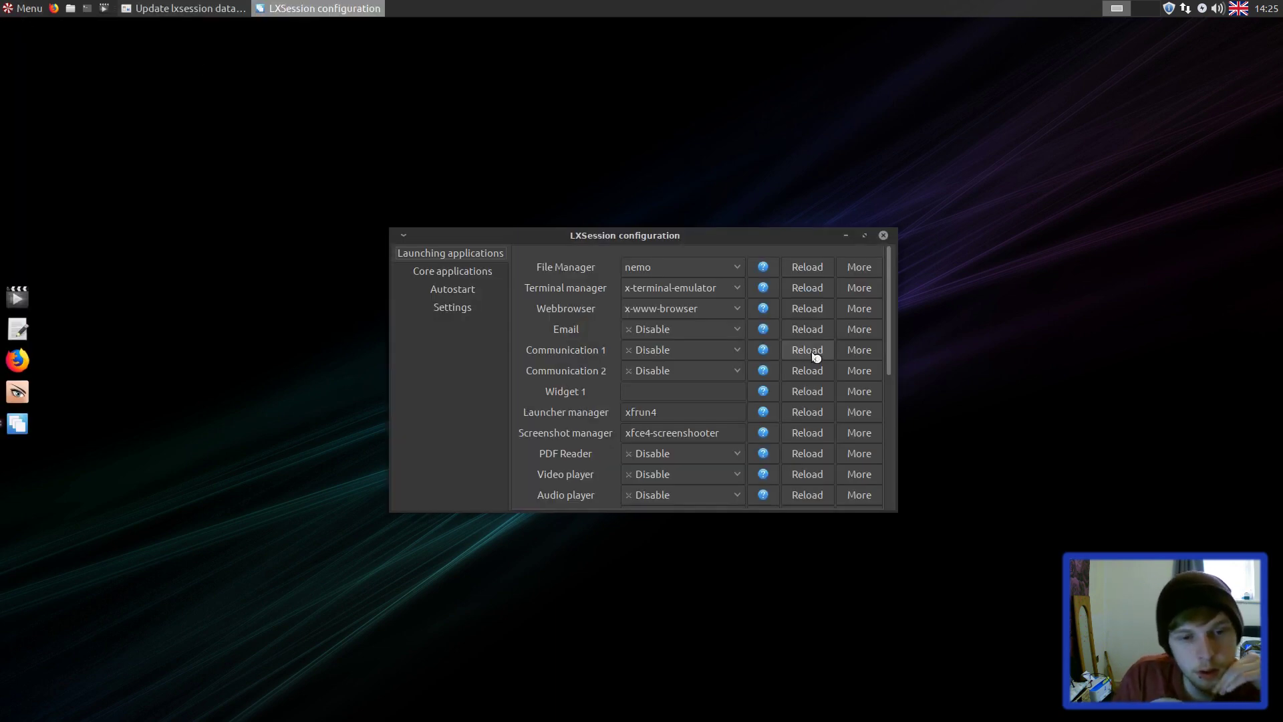
# - On the Autostart page, add 'plank' as a manually autostarted application and scroll Known Applications
pyautogui.click(454, 292)
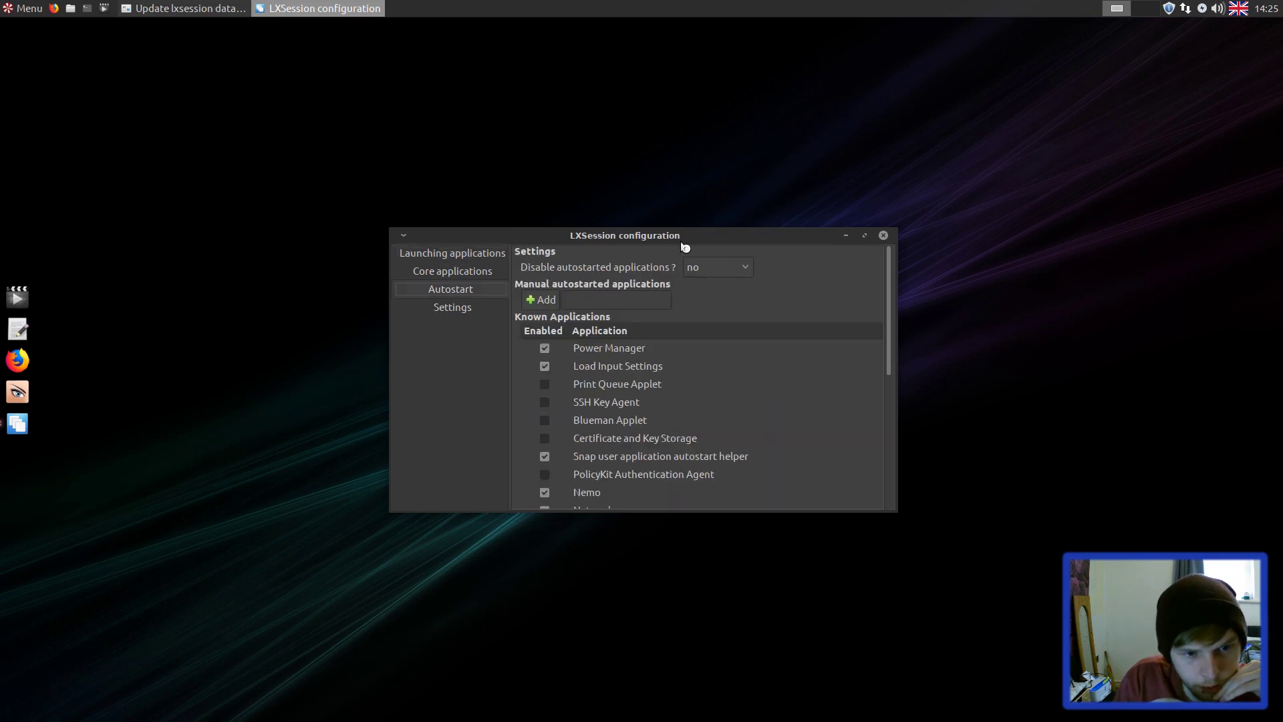
pyautogui.click(544, 299)
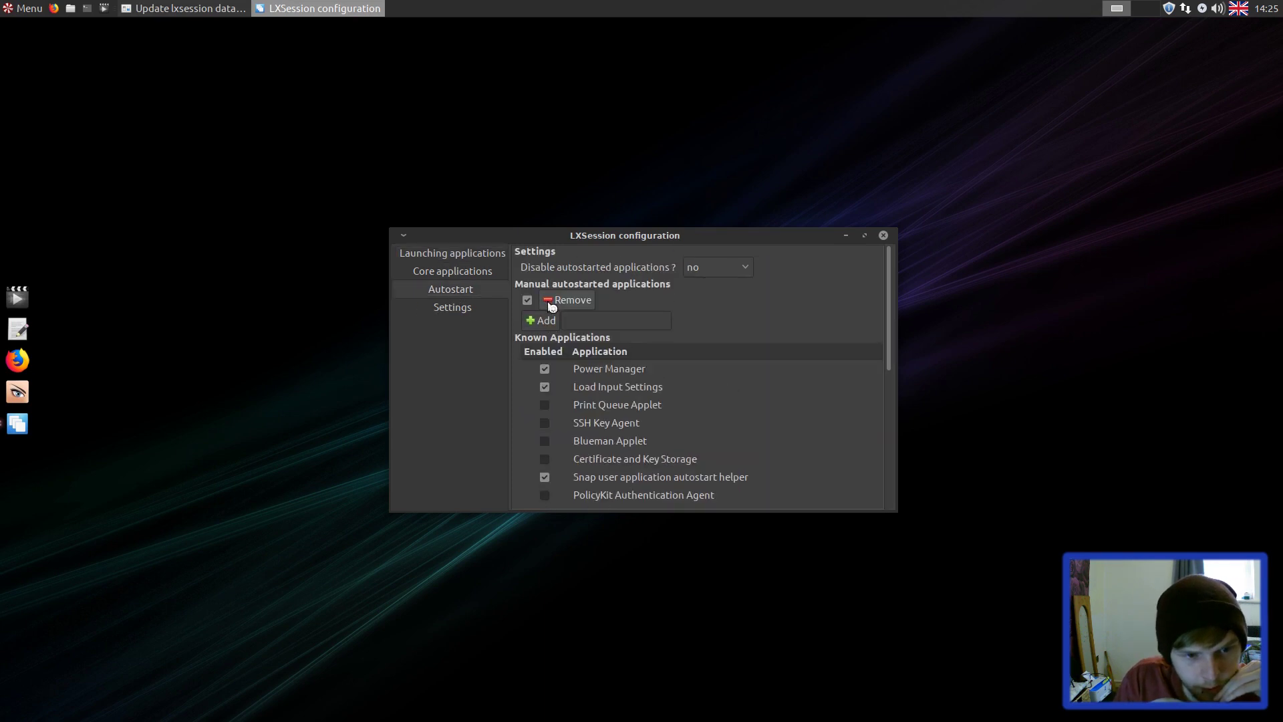
pyautogui.click(619, 316)
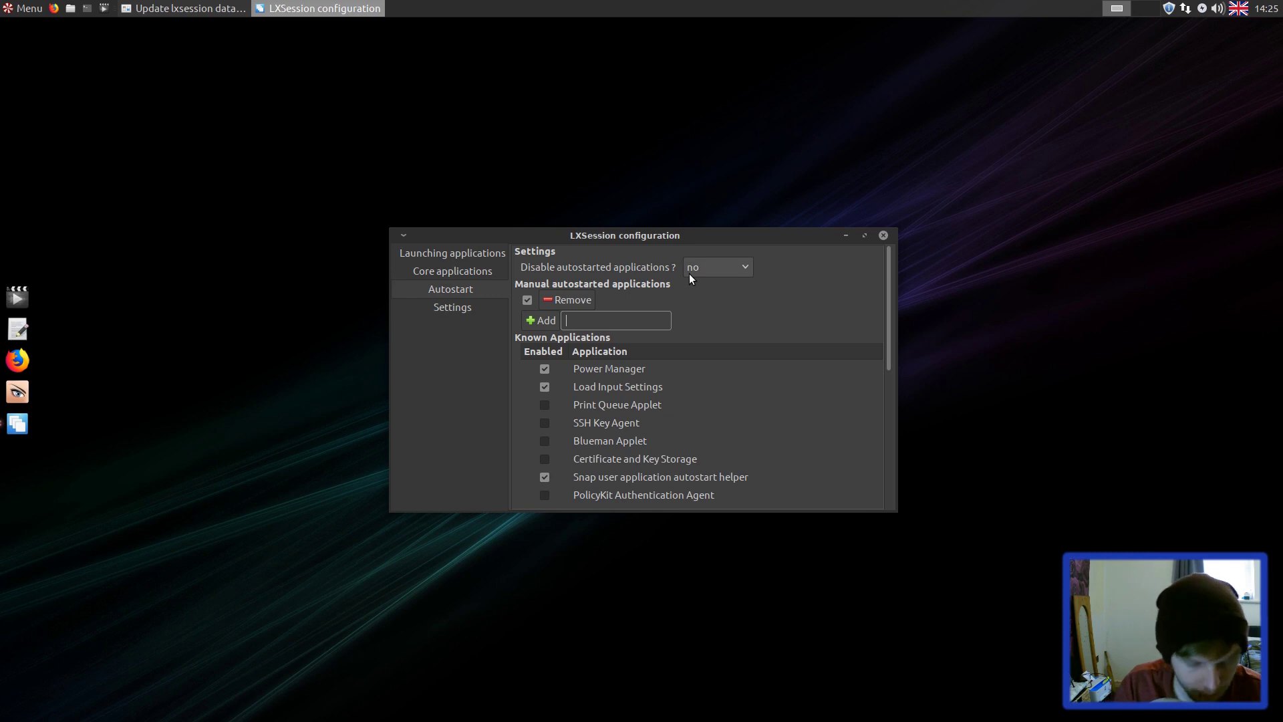
pyautogui.write('plank')
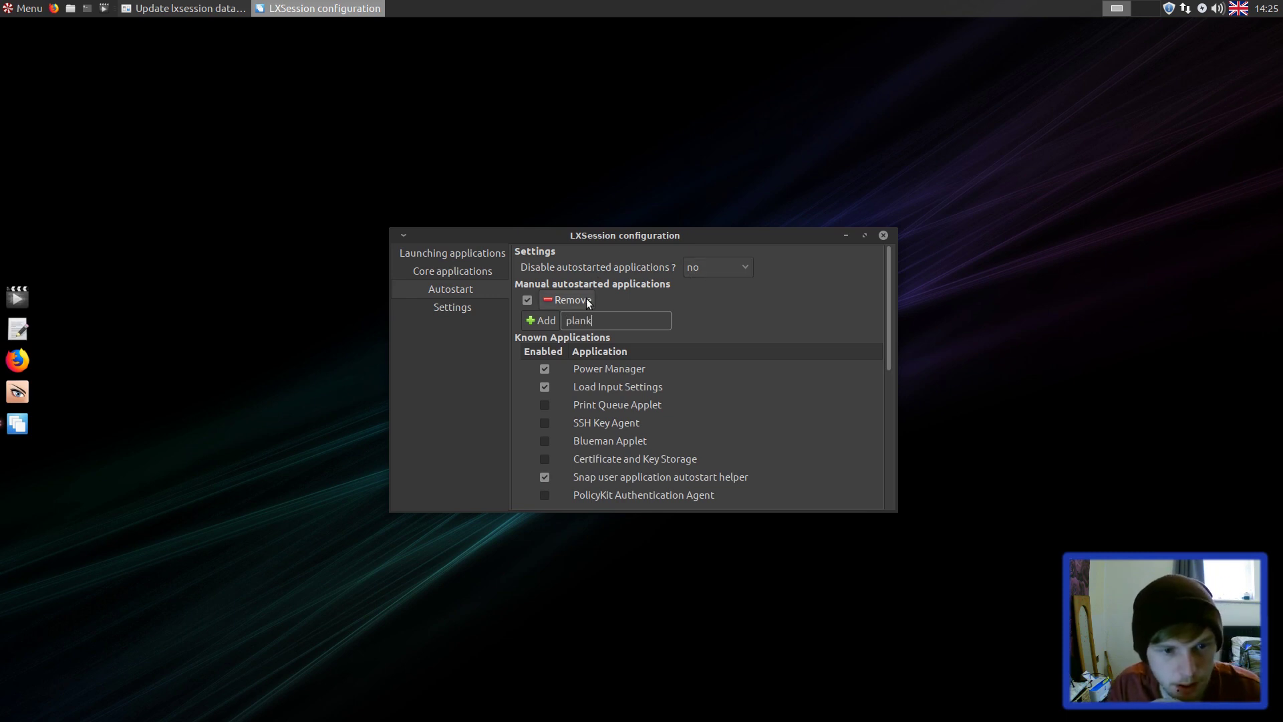
pyautogui.click(545, 319)
pyautogui.scroll(-5, 615, 425)
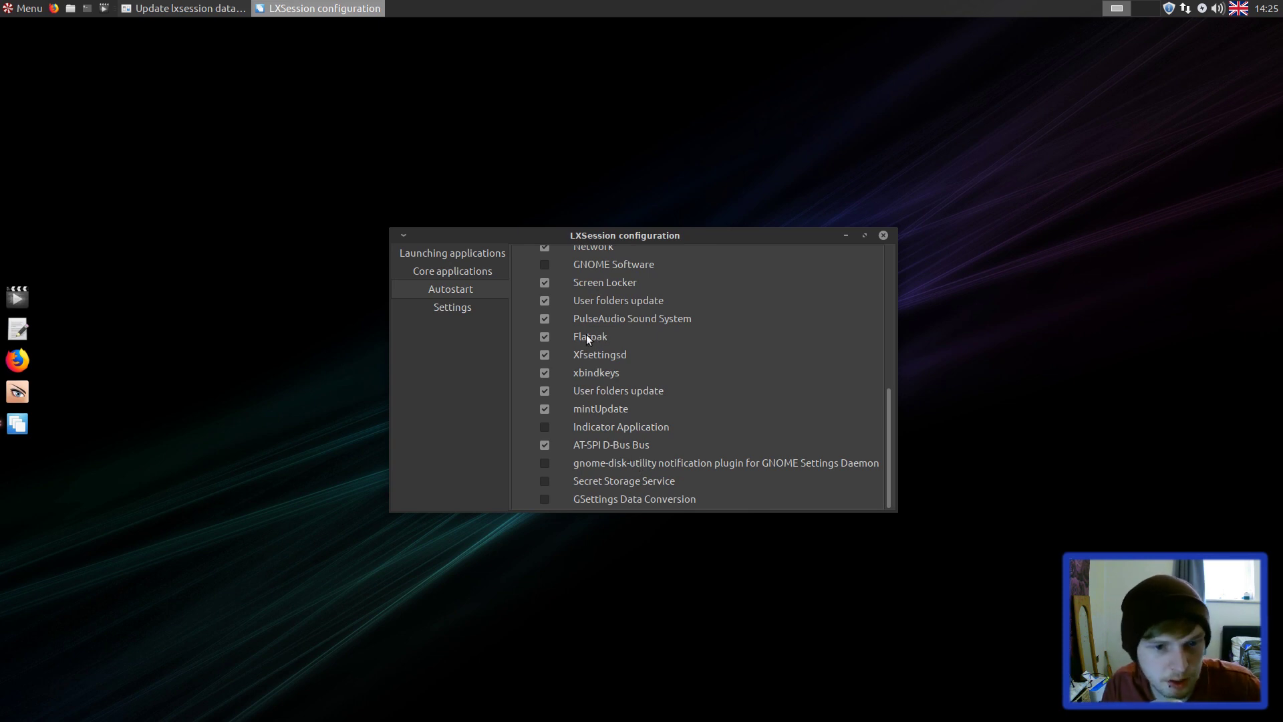
# - Launch Software from the menu and dismiss its welcome screen with Let's Go Shopping
pyautogui.click(9, 8)
pyautogui.write('soft')
pyautogui.press('Return')
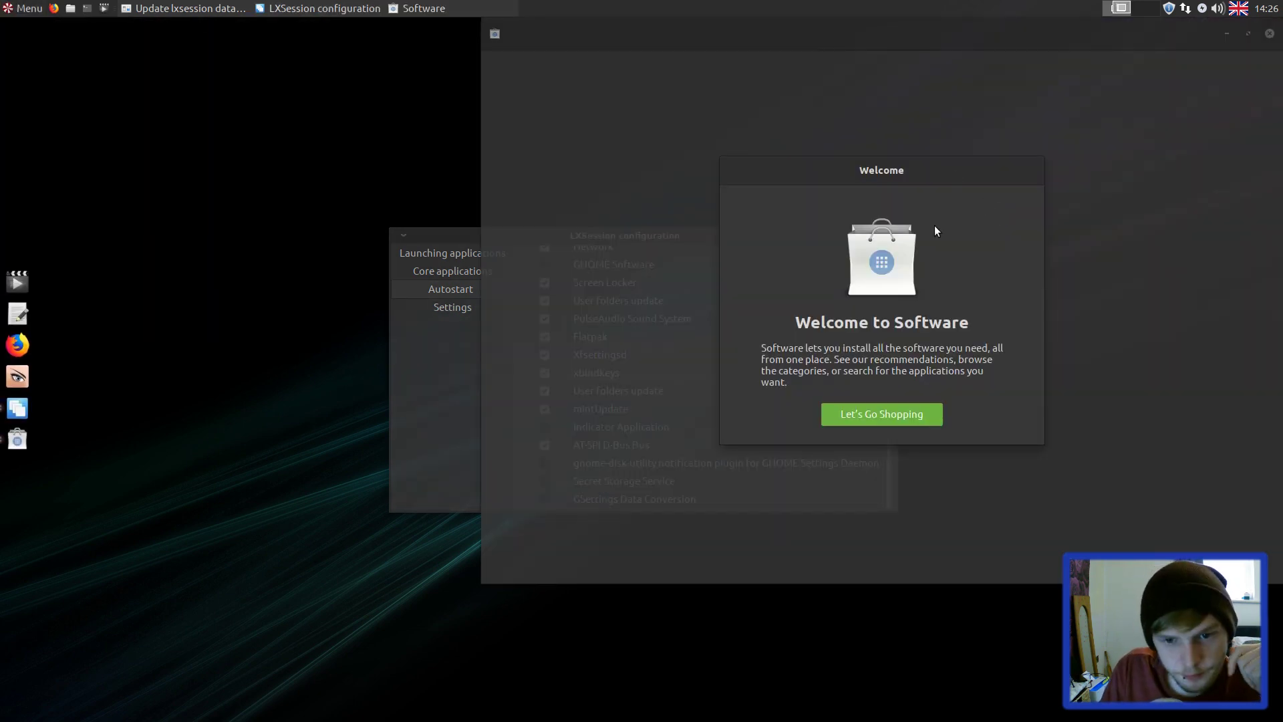
pyautogui.click(908, 425)
pyautogui.moveTo(796, 34); pyautogui.dragTo(603, 108)
# - Search 'kdenlive', review the Snap Store listing, then open the Flathub kdenlive listing
pyautogui.click(918, 124)
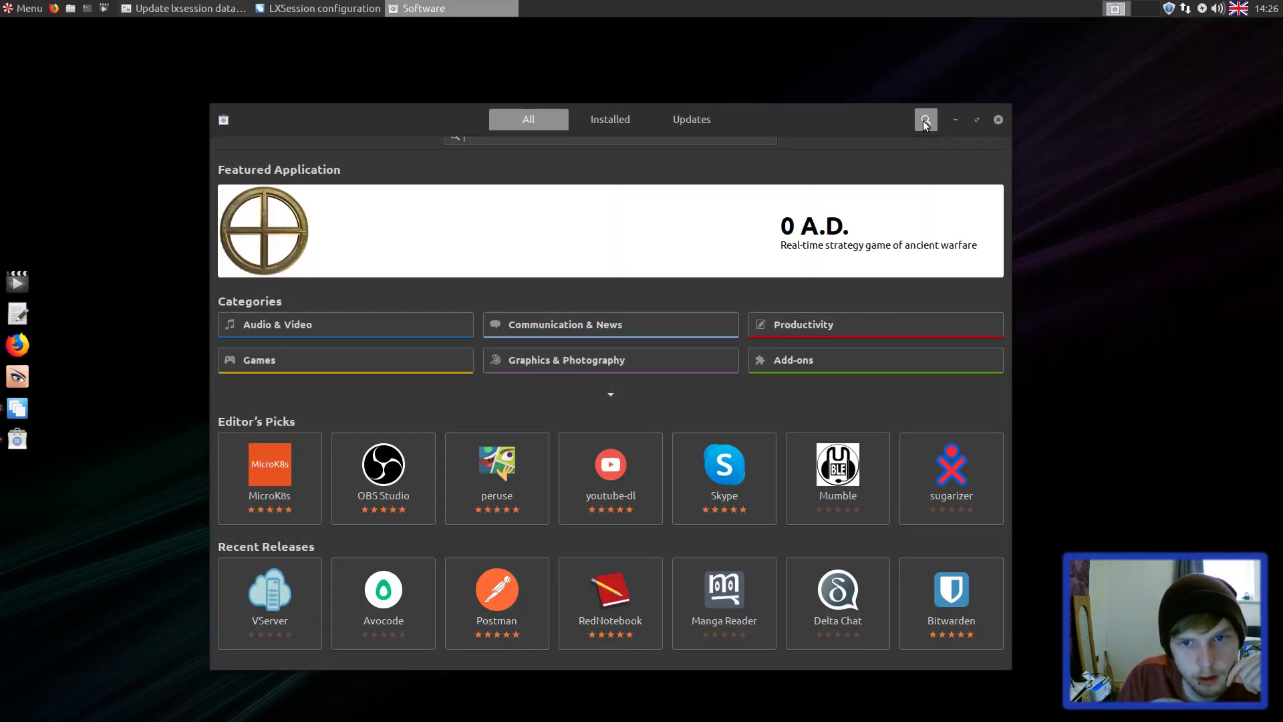
pyautogui.write('kdenlive')
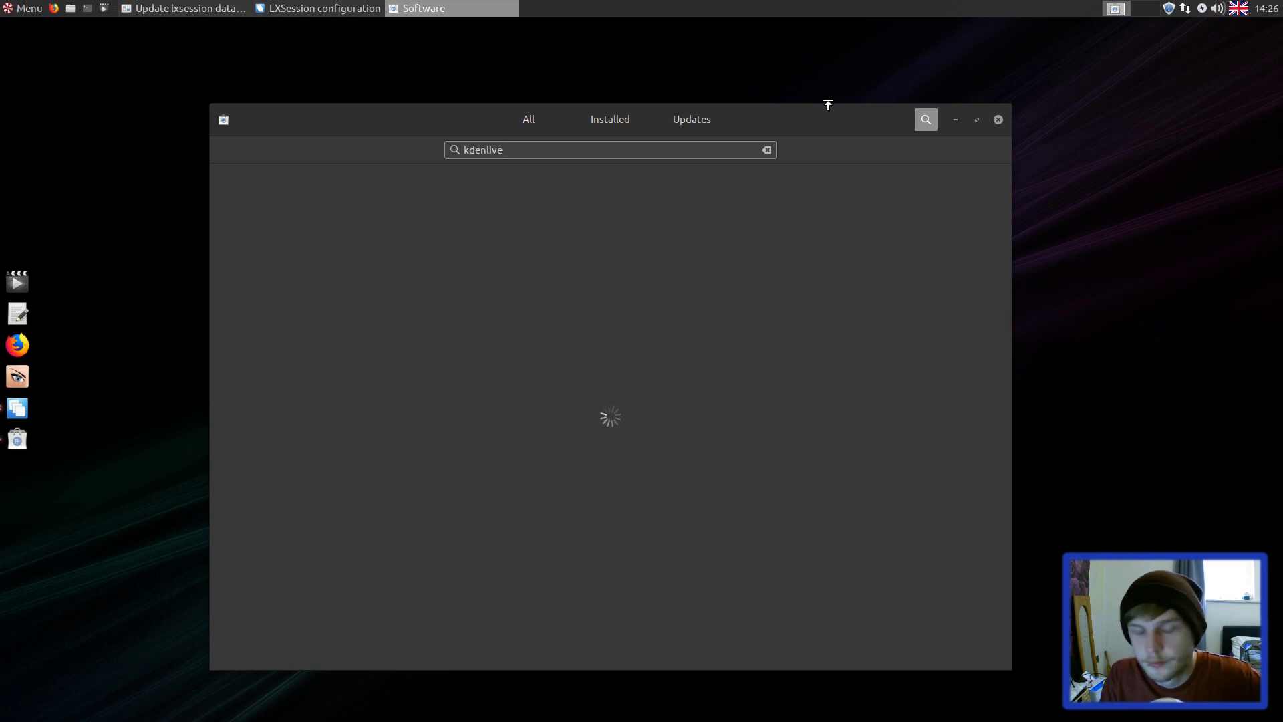
pyautogui.moveTo(828, 121); pyautogui.dragTo(854, 107)
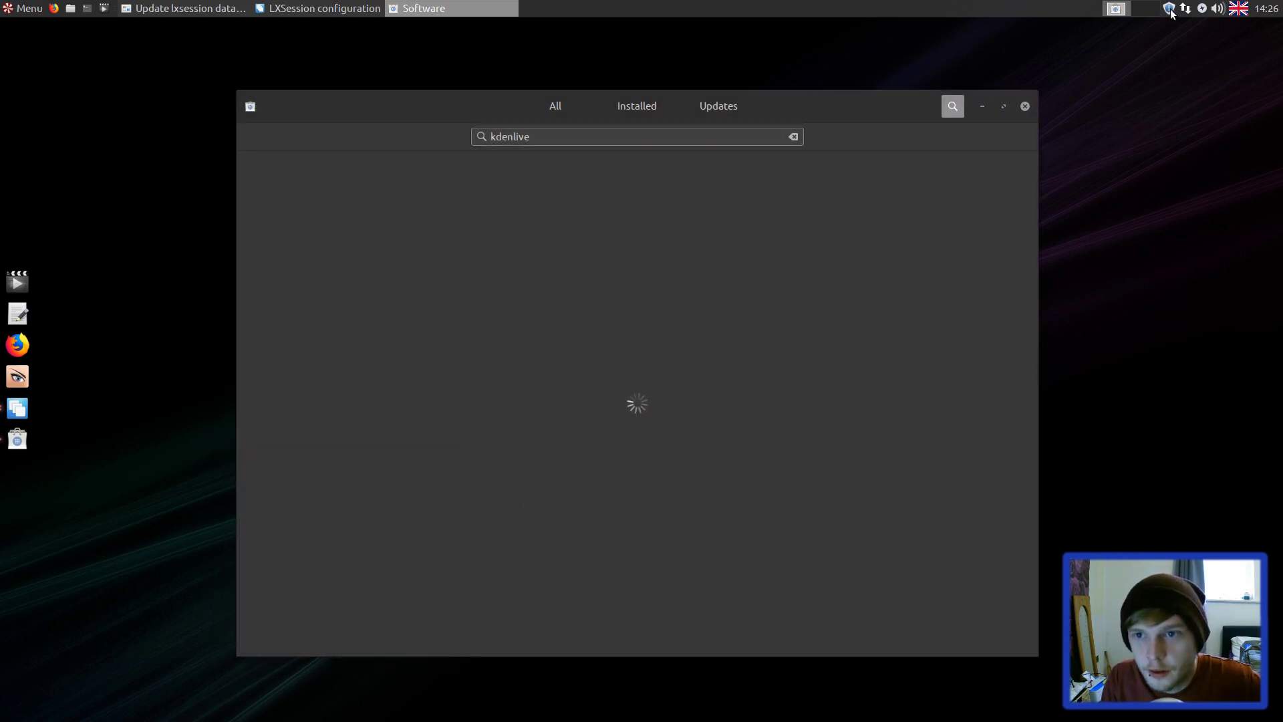
pyautogui.moveTo(1171, 13)
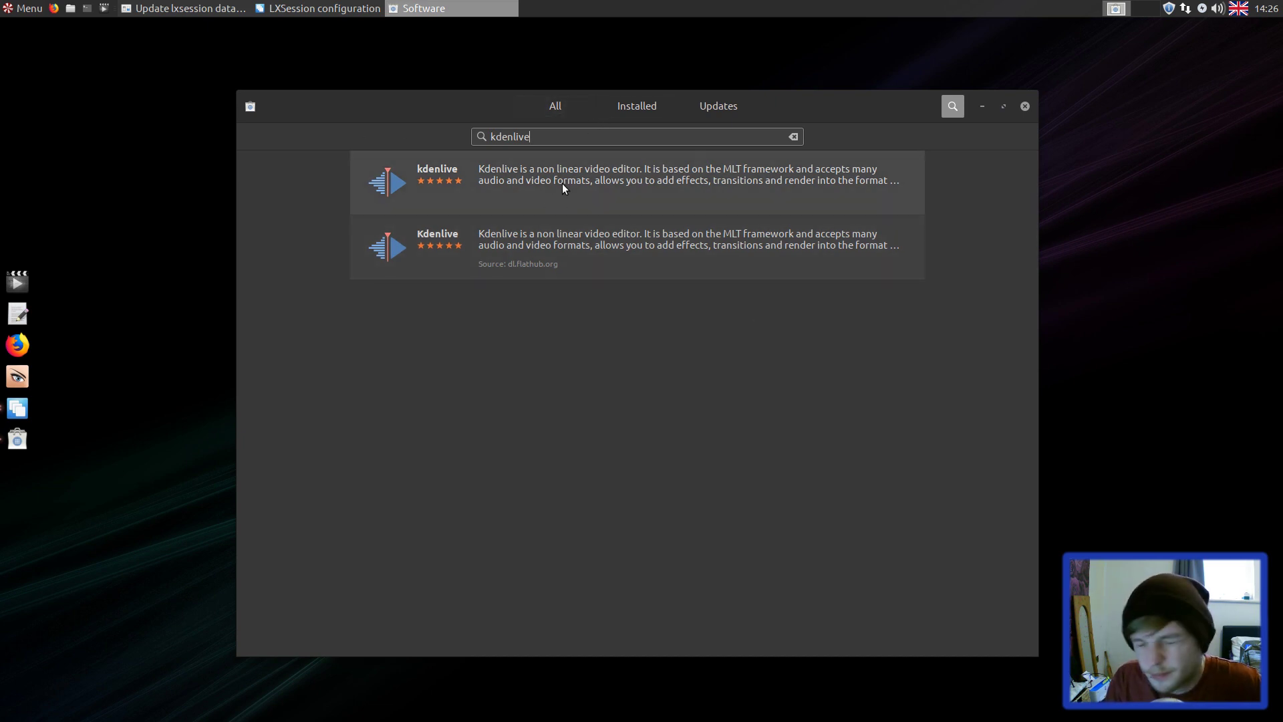
pyautogui.click(488, 201)
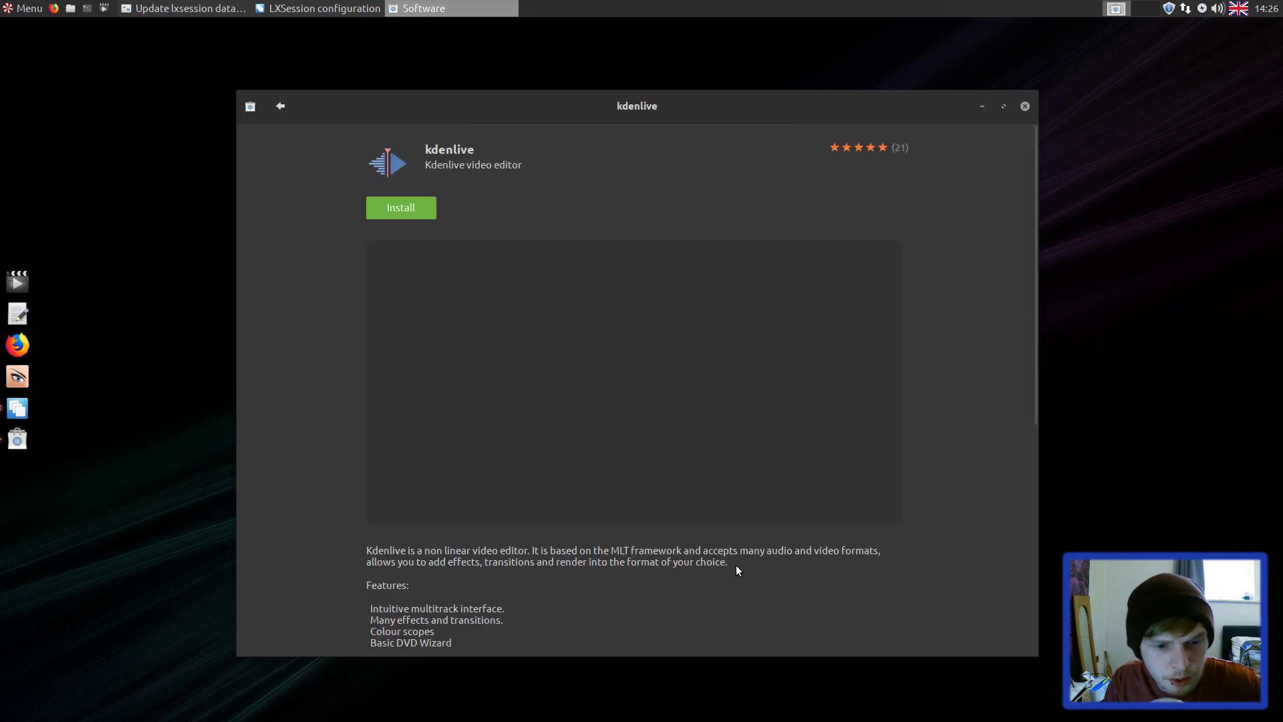
pyautogui.scroll(-10, 671, 567)
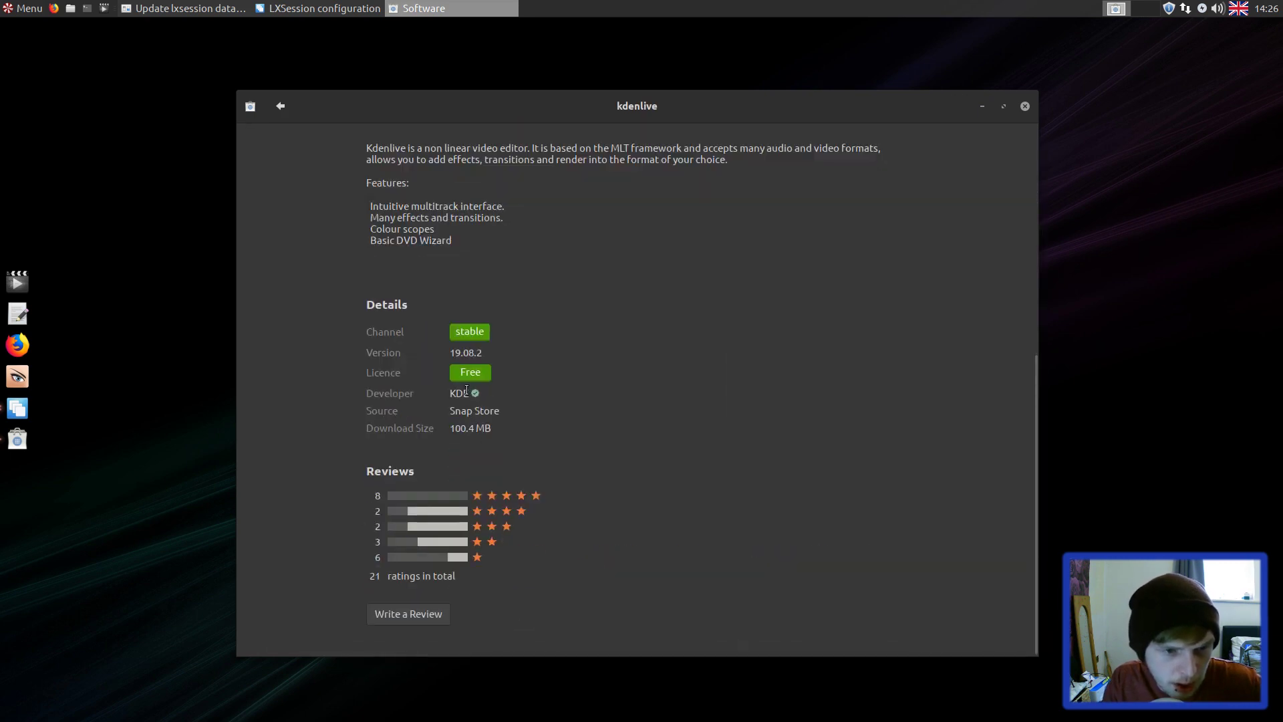
pyautogui.click(278, 109)
pyautogui.click(526, 266)
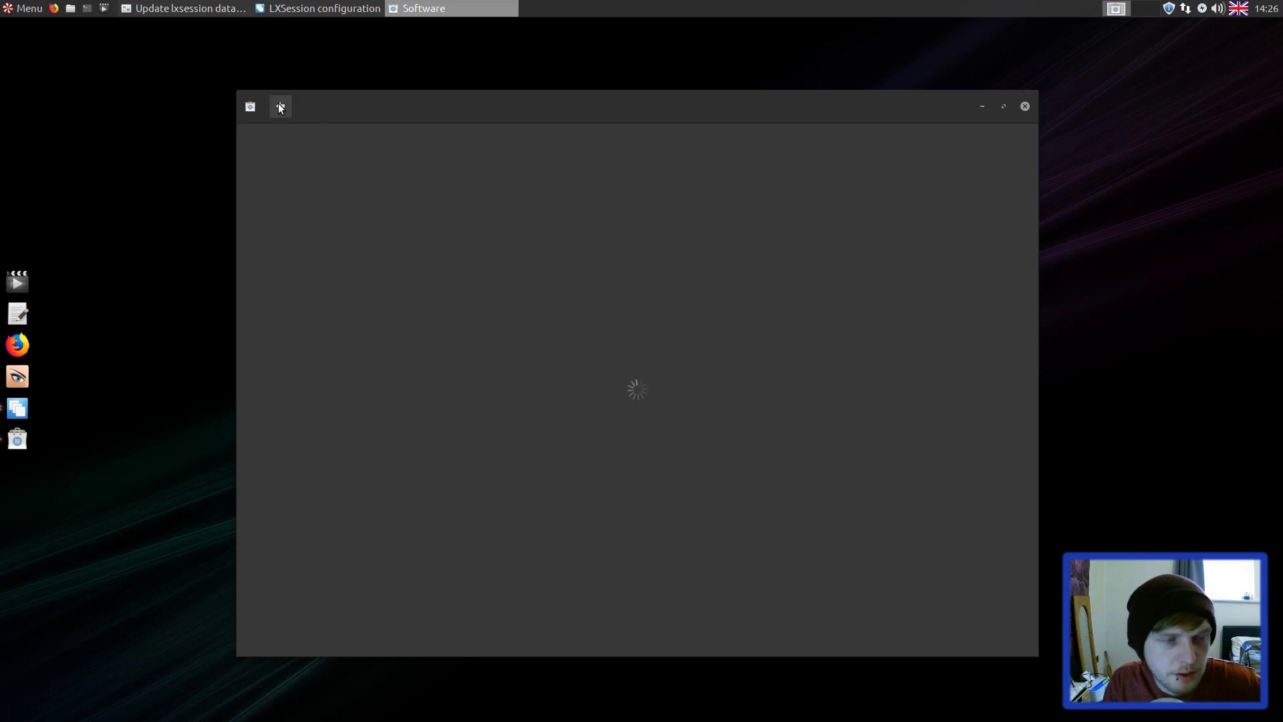
# - Open a terminal from the menu and list installed snaps
pyautogui.click(39, 7)
pyautogui.click(120, 214)
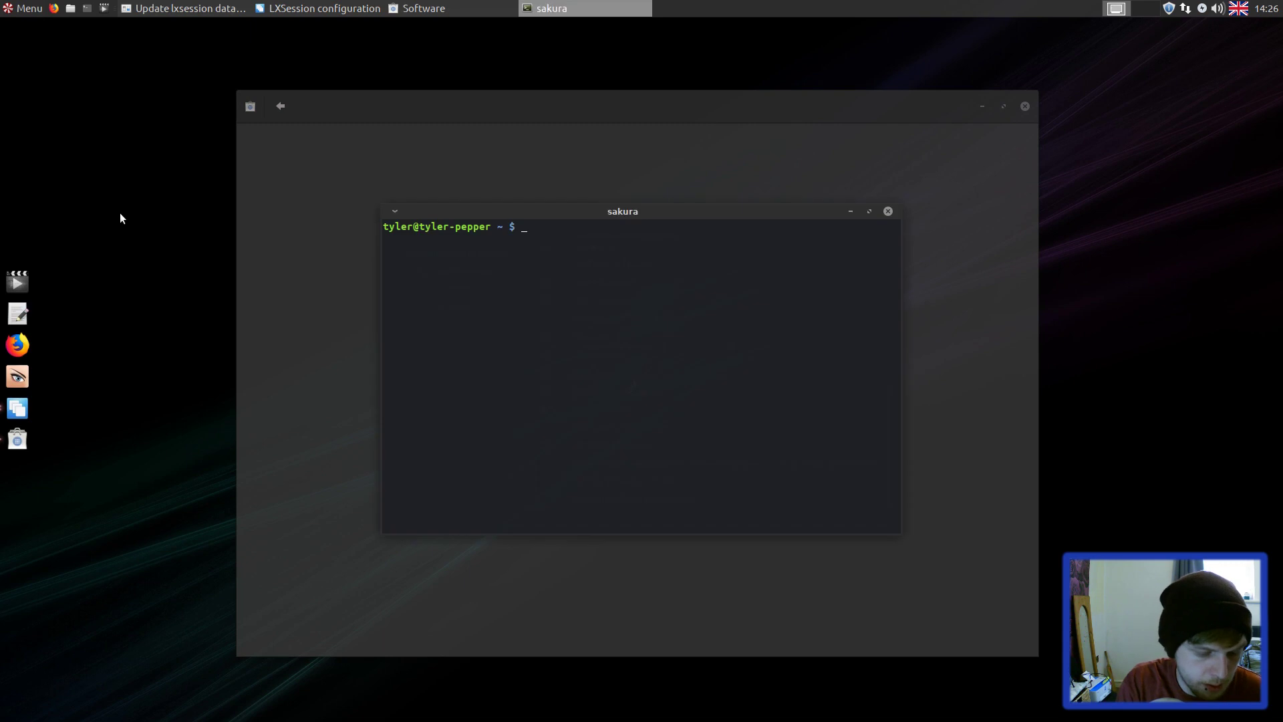
pyautogui.write('snap ls')
pyautogui.press('Return')
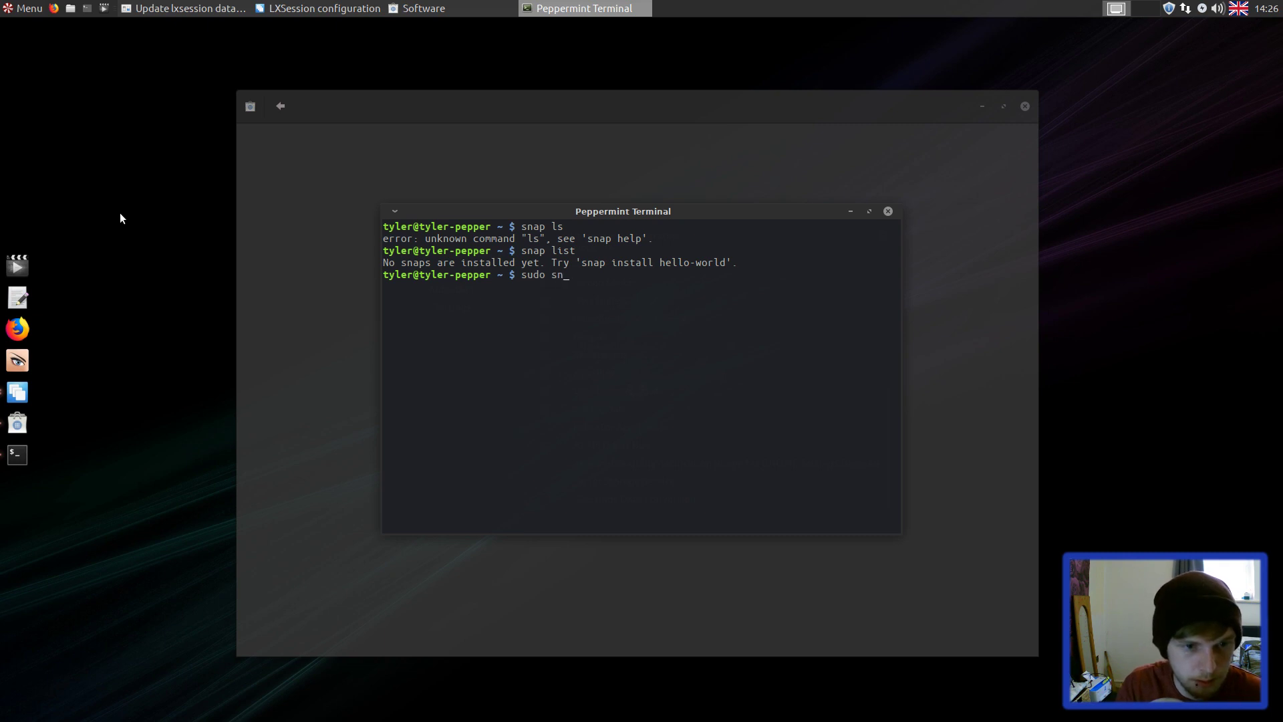
# - Run sudo snap install hello-world and enter the administrator password
pyautogui.write('hel')
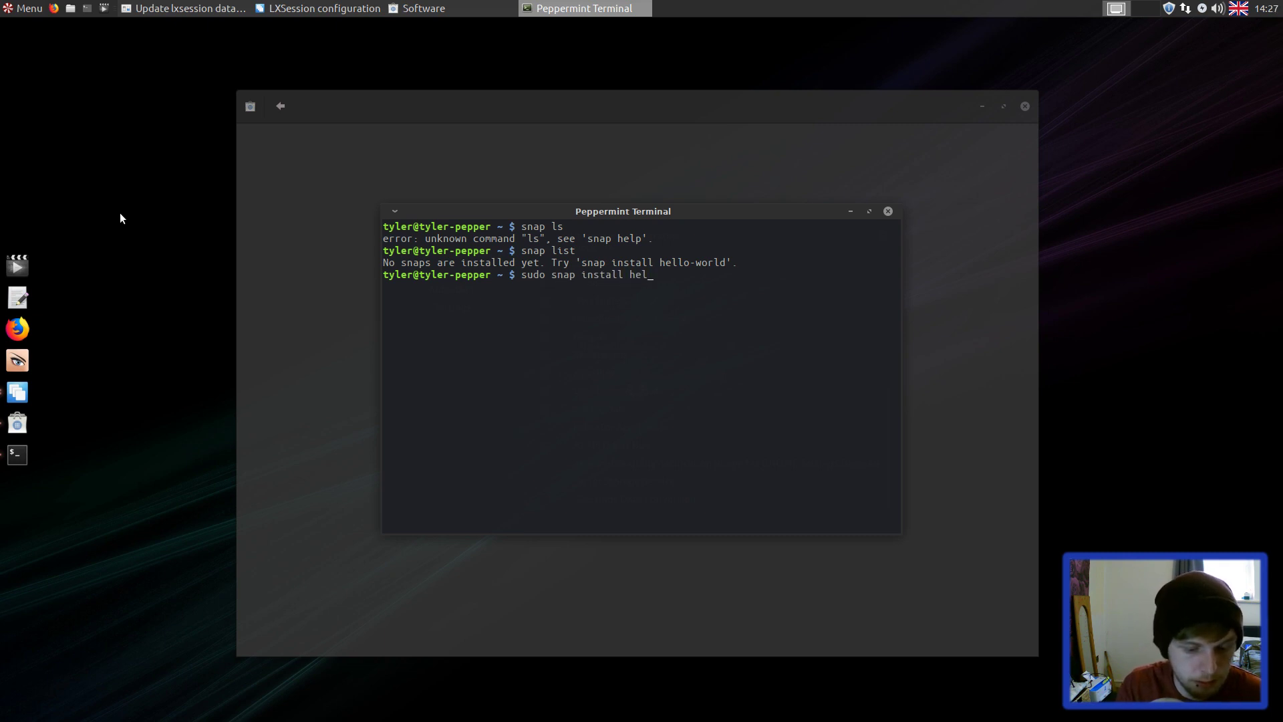
pyautogui.write('kworld')
pyautogui.press('Return')
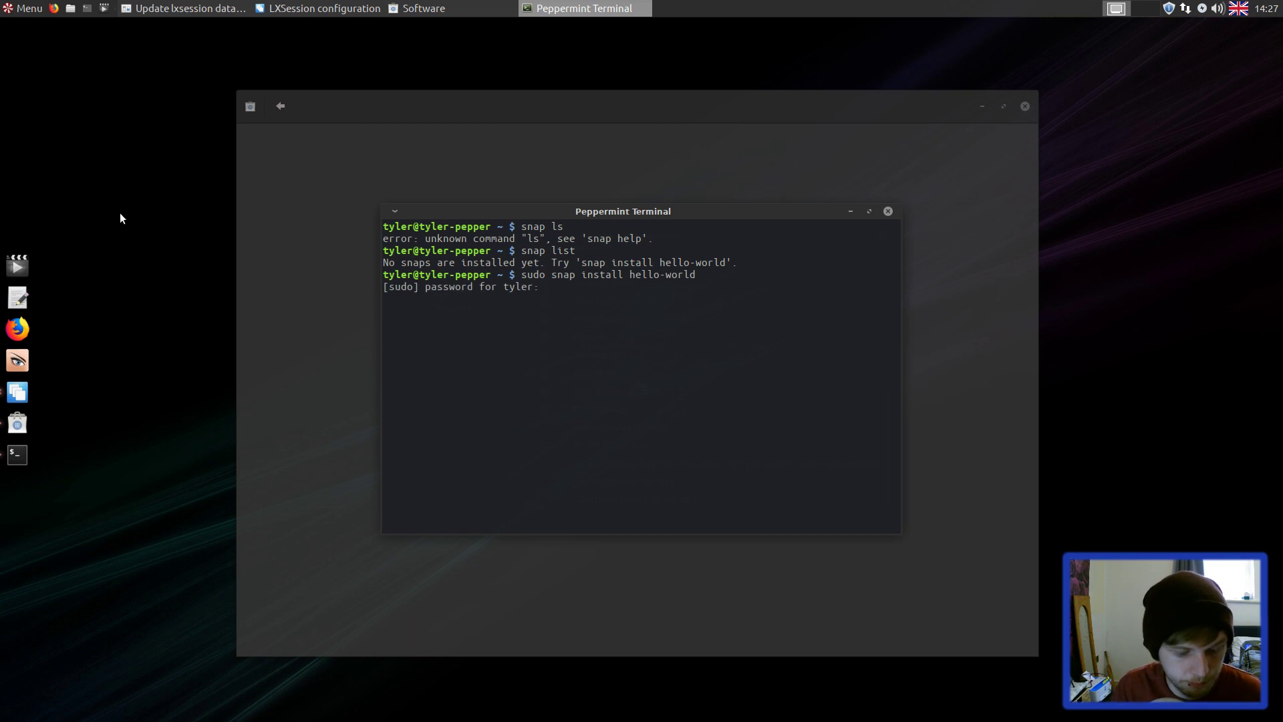
pyautogui.press('Return')
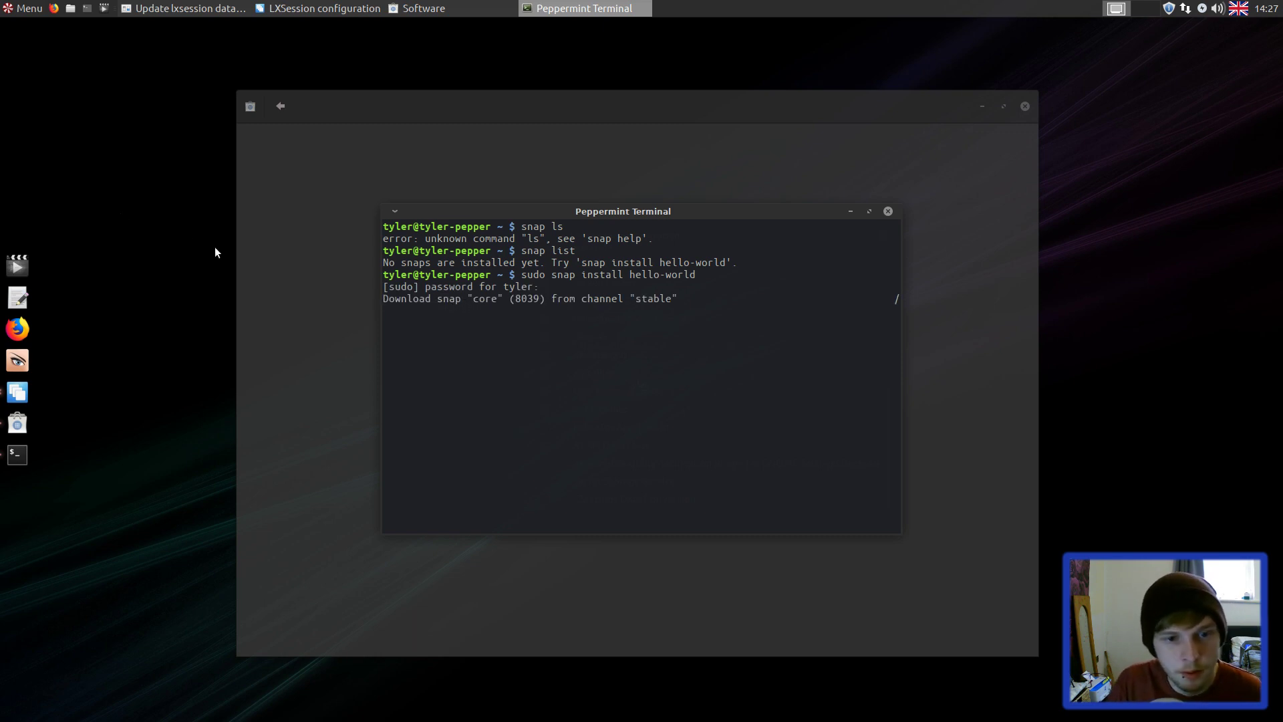
pyautogui.moveTo(688, 209); pyautogui.dragTo(883, 132)
# - Search Software for 'gimp' and view the GIMP result's details
pyautogui.click(528, 122)
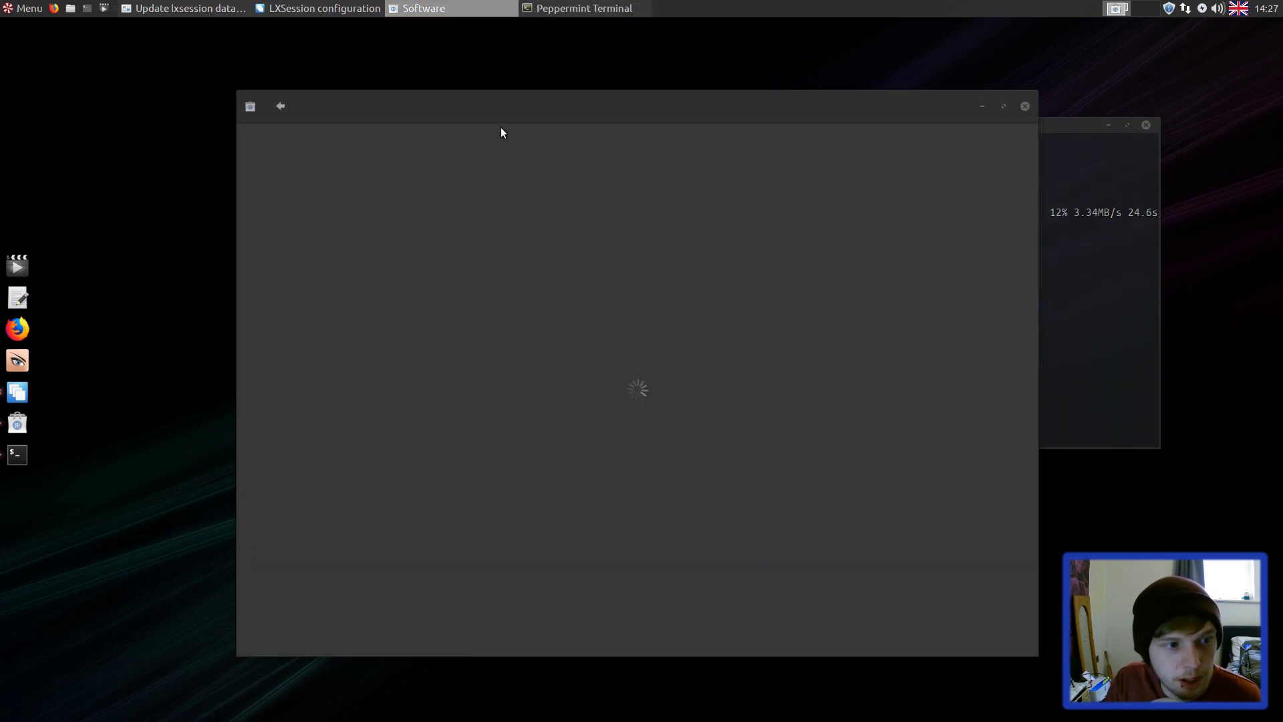
pyautogui.click(280, 107)
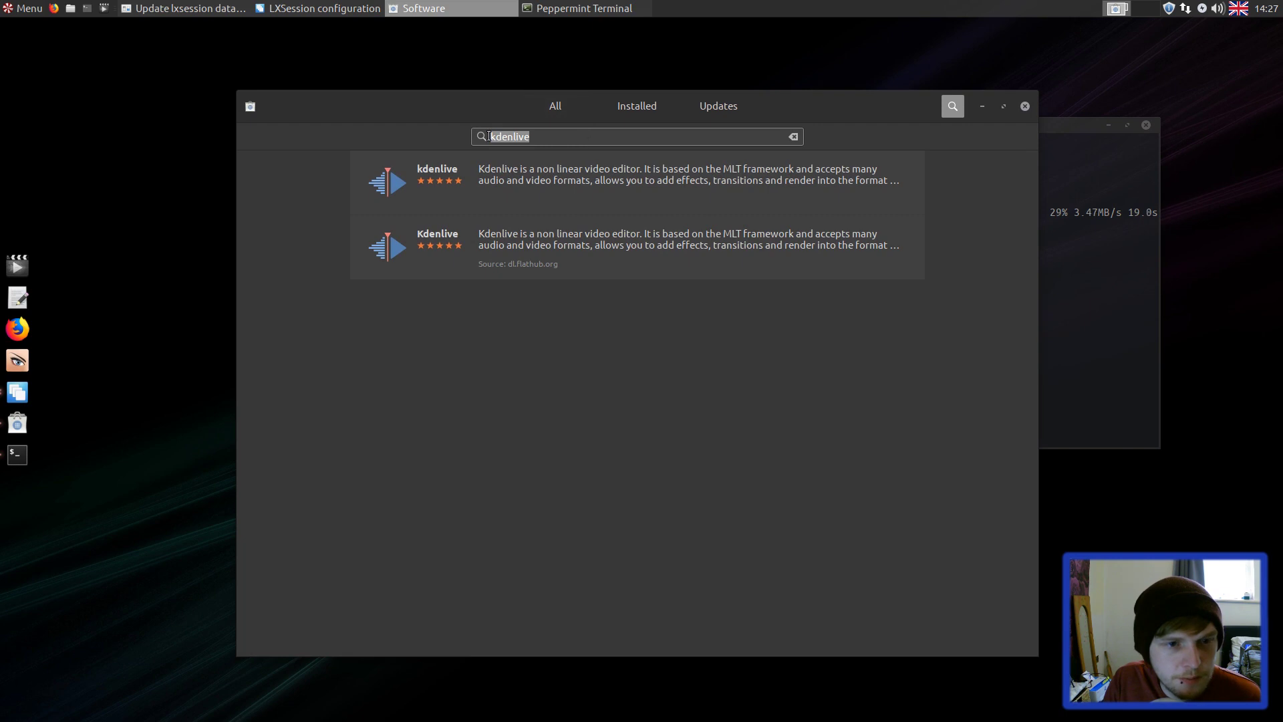
pyautogui.write('gimp')
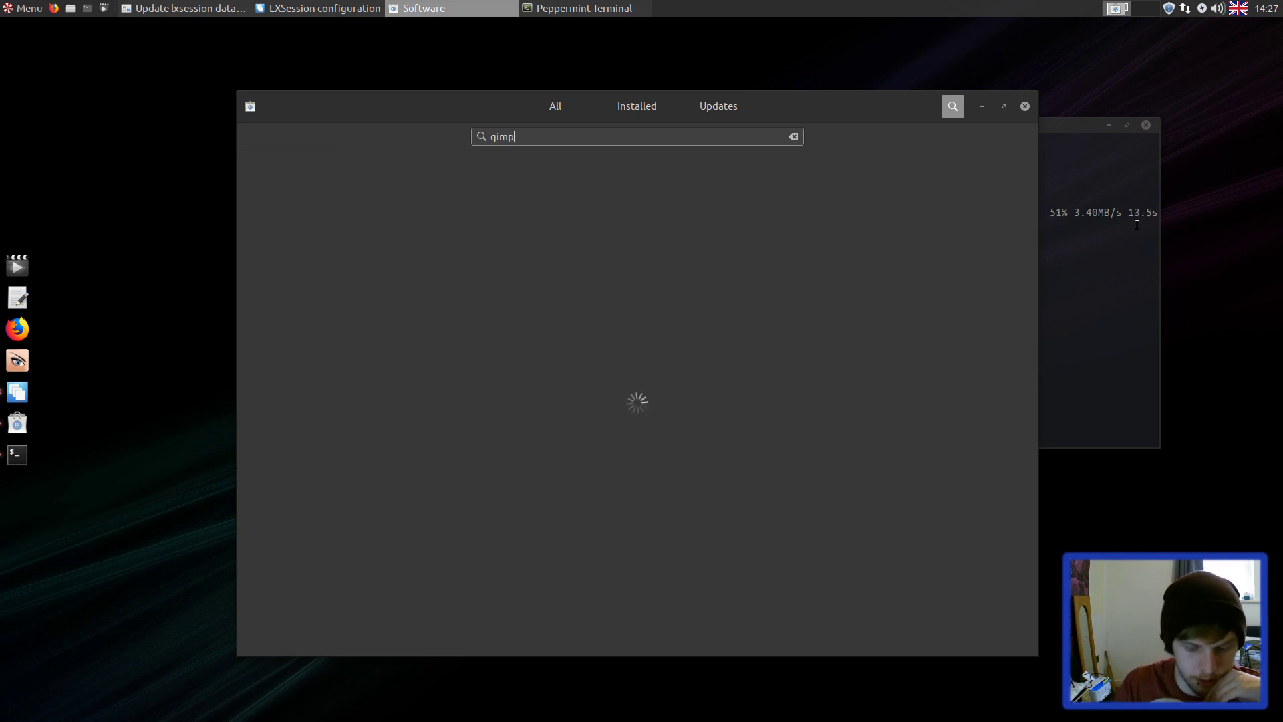
pyautogui.click(1068, 123)
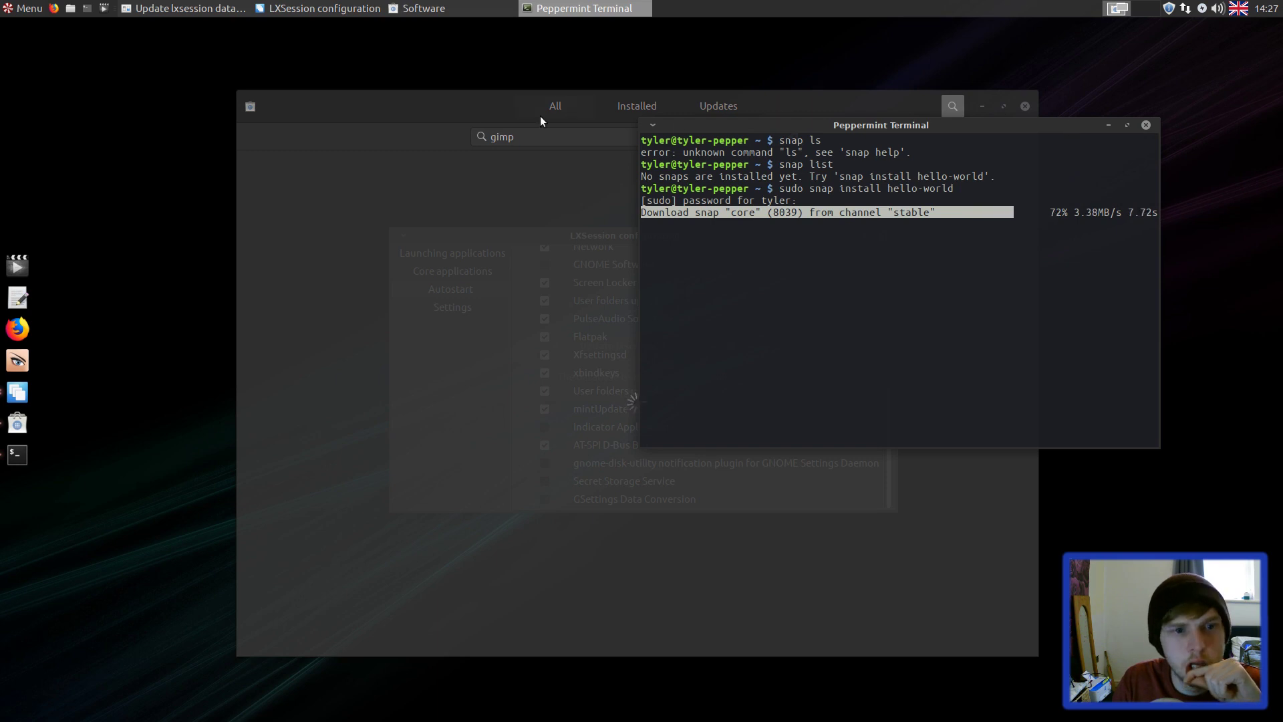
pyautogui.click(468, 113)
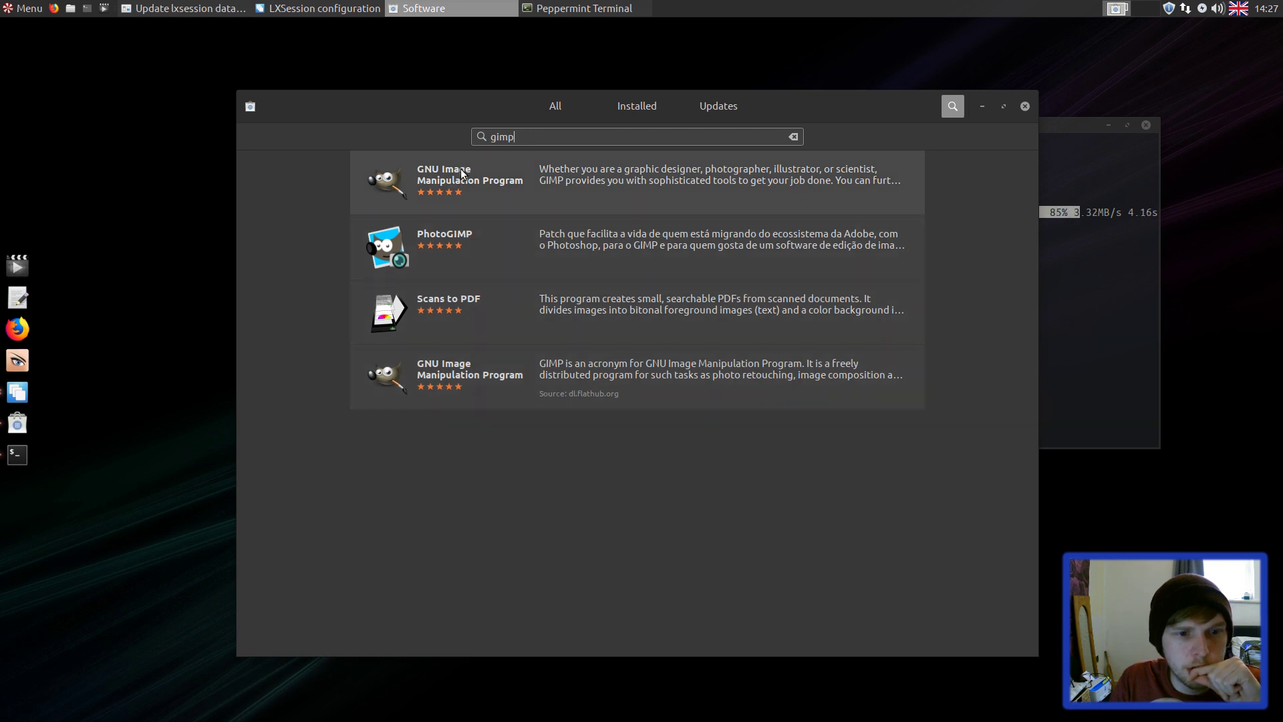
pyautogui.click(477, 204)
pyautogui.scroll(-8, 739, 363)
# - Open and scroll the PhotoGIMP details page, then close Software
pyautogui.click(282, 105)
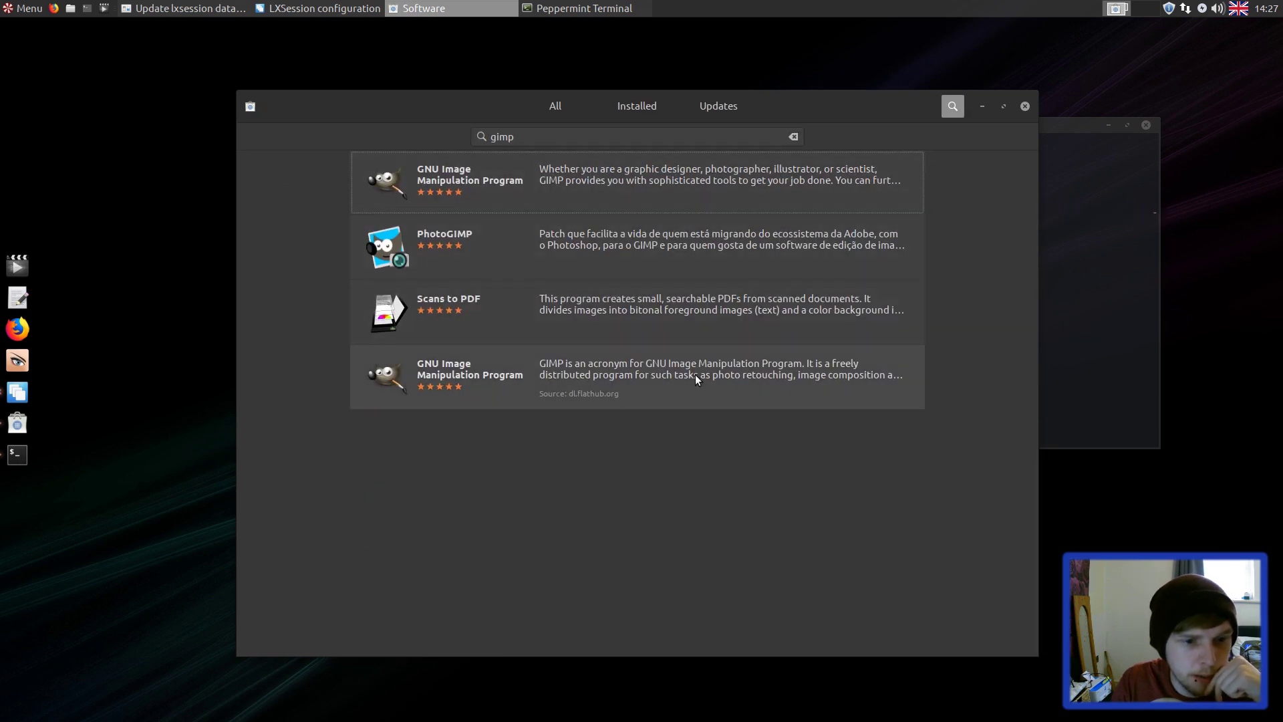
pyautogui.click(531, 253)
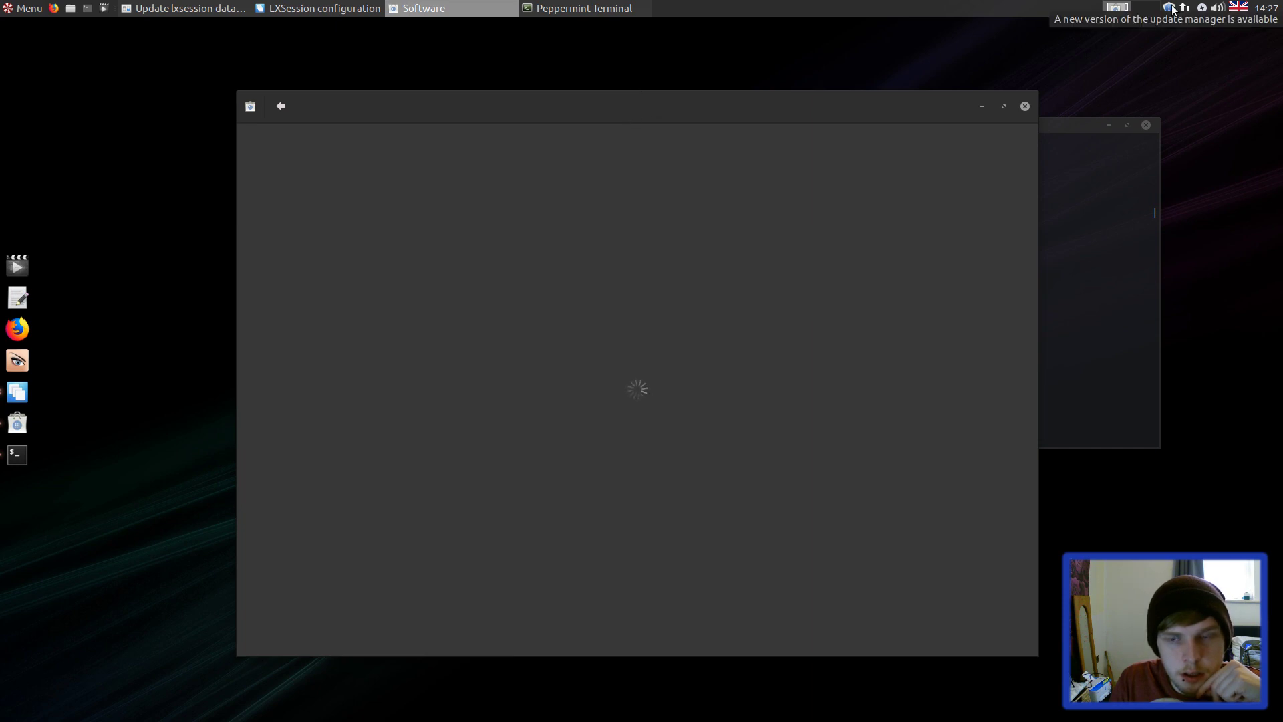
pyautogui.moveTo(739, 106); pyautogui.dragTo(693, 111)
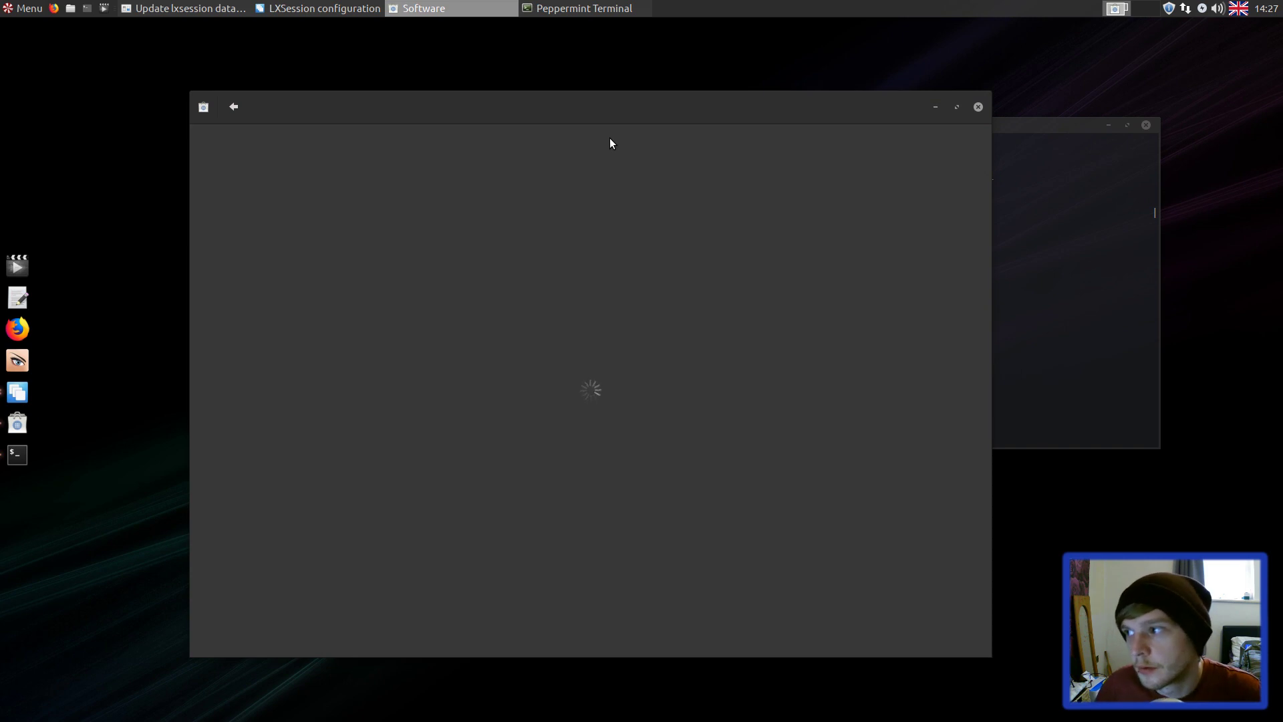
pyautogui.click(1059, 188)
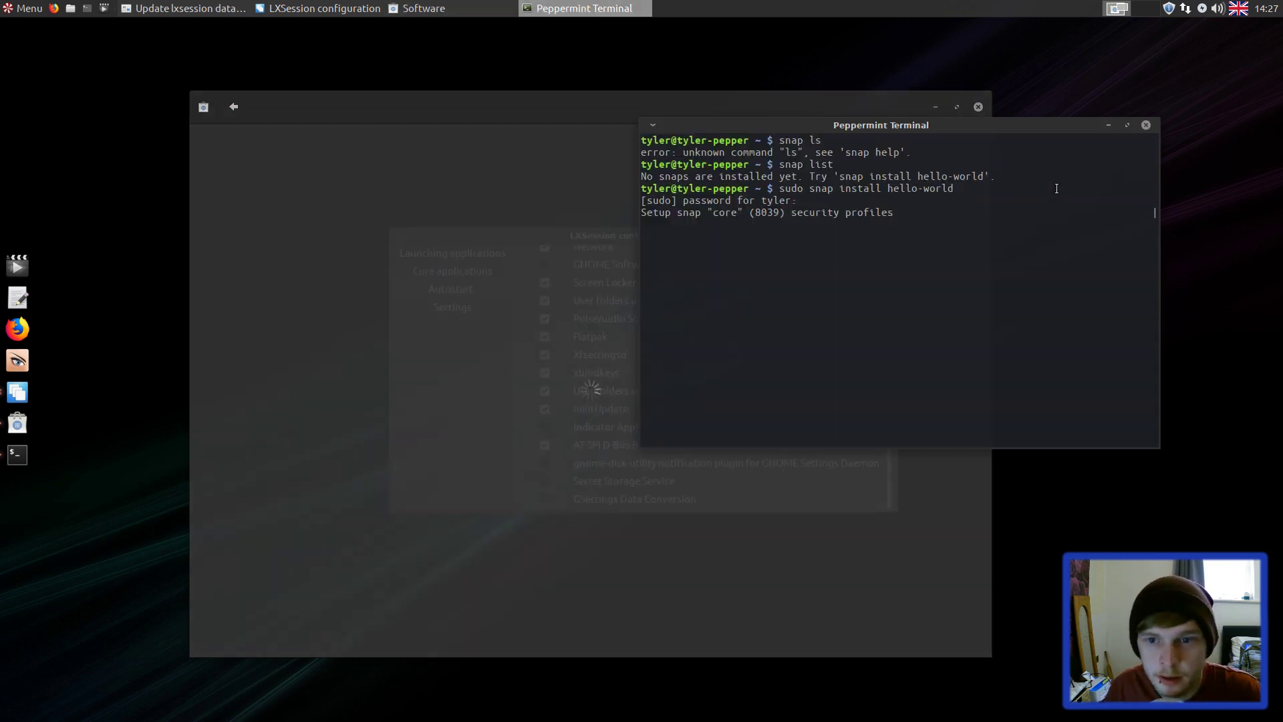
pyautogui.click(567, 450)
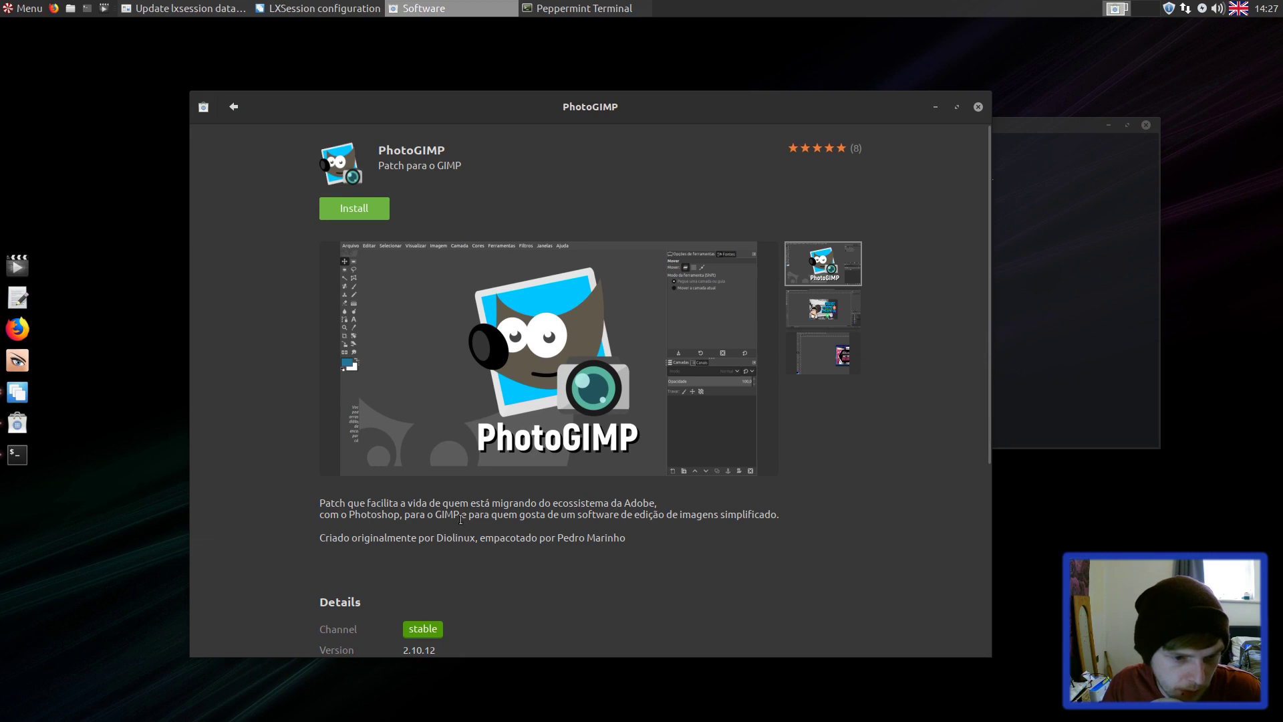
pyautogui.scroll(-5, 511, 519)
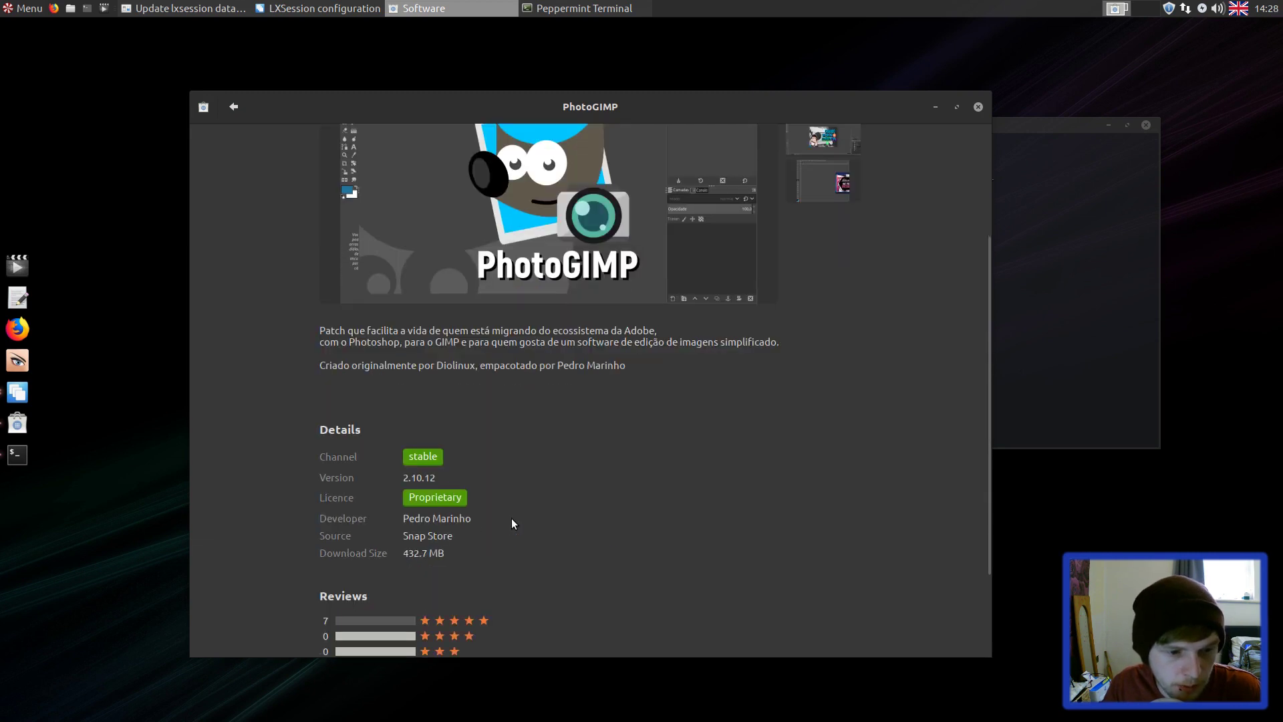
pyautogui.click(978, 108)
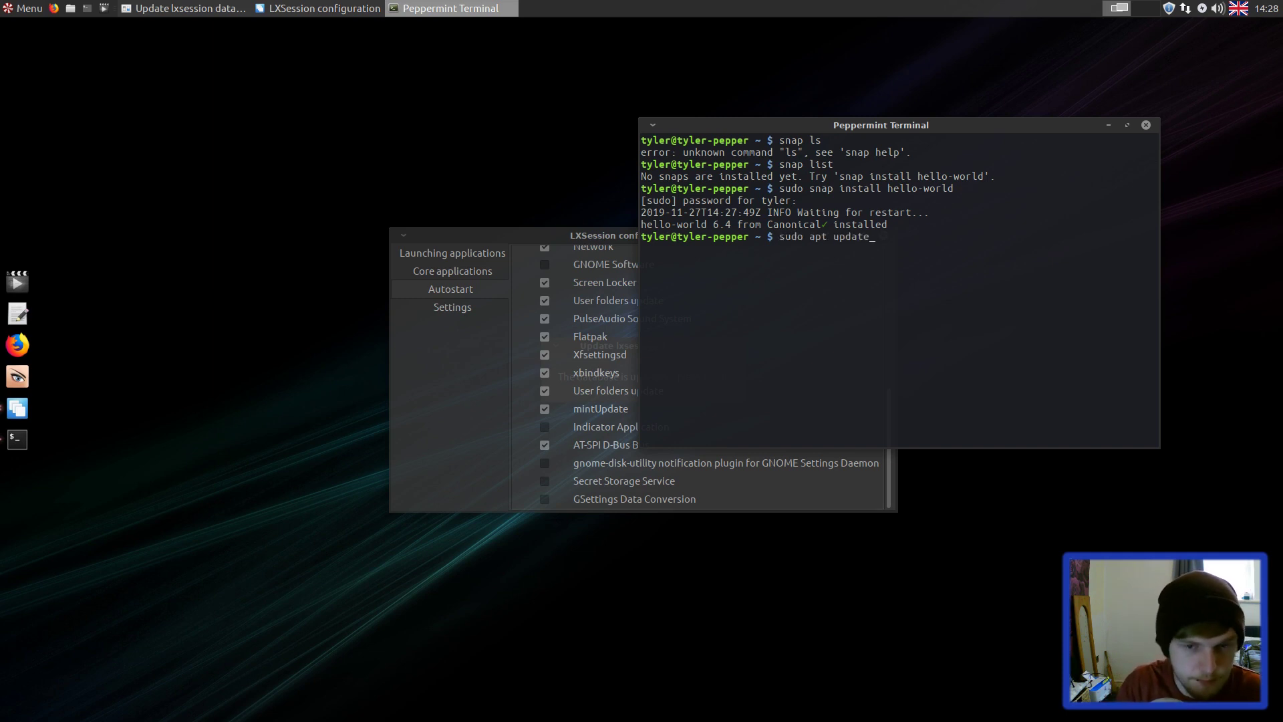
# - Run the sudo apt update and upgrade command, minimise the terminal, and close LXSession configuration
pyautogui.write('; suid')
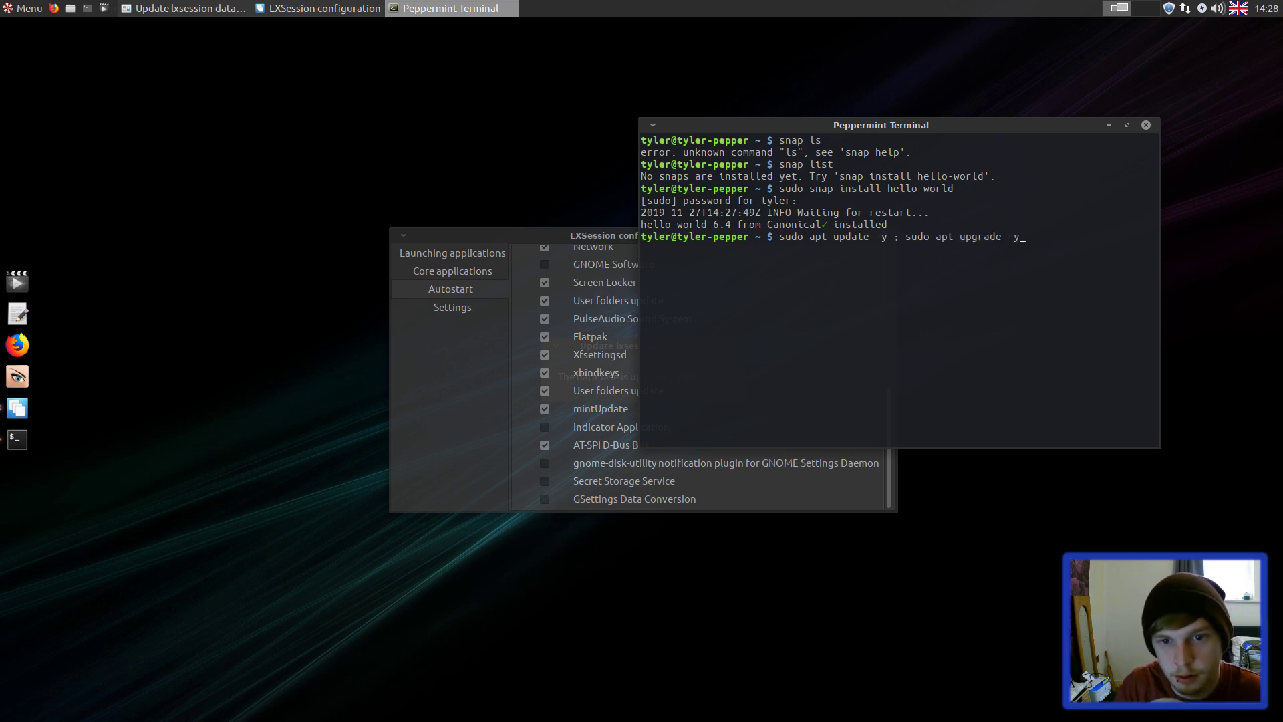
pyautogui.press('Return')
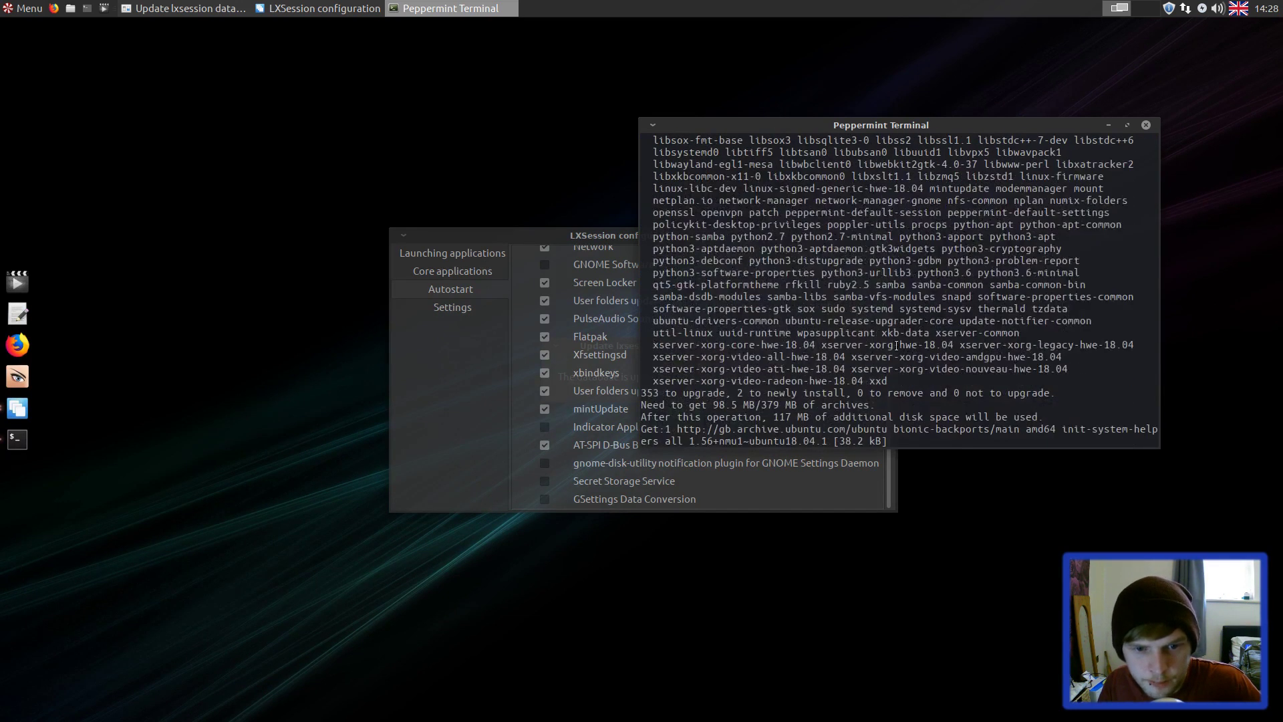
pyautogui.scroll(15, 857, 371)
pyautogui.scroll(5, 828, 345)
pyautogui.scroll(-20, 828, 344)
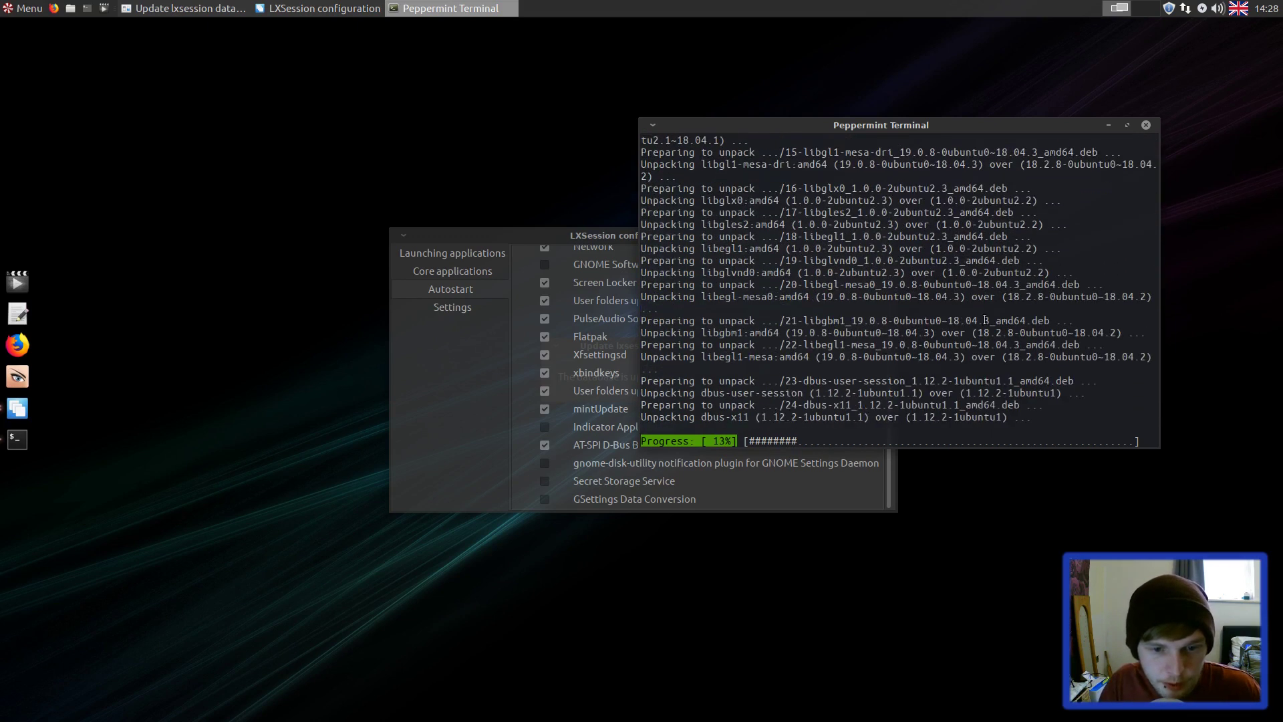
pyautogui.click(1107, 125)
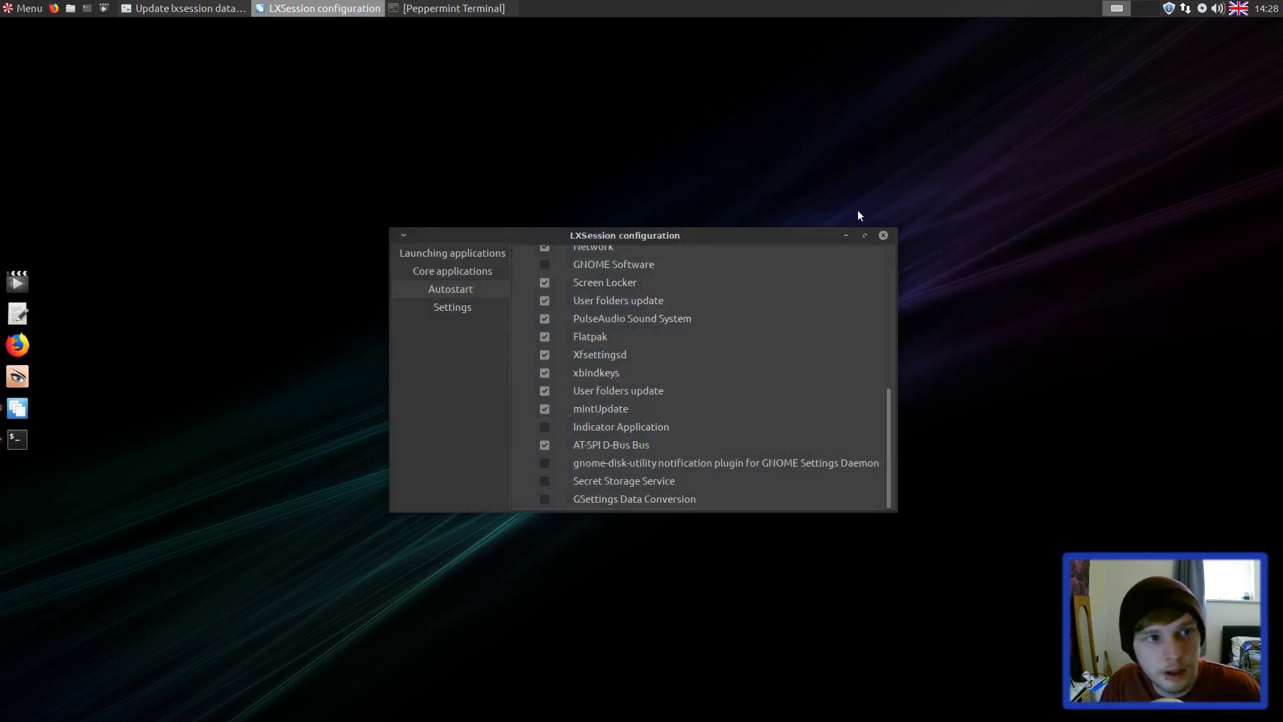
pyautogui.click(884, 236)
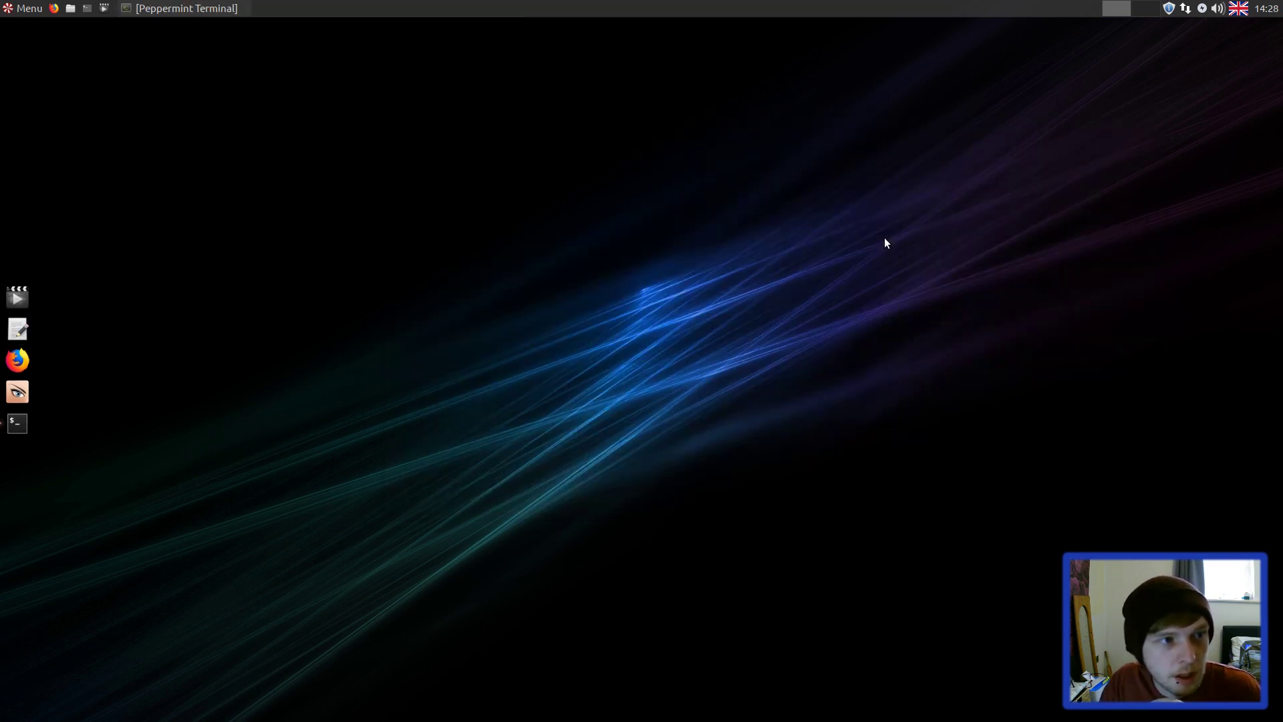
# - Apply the SandStone.jpg beach photo as the desktop background and close the Wallpapers window
pyautogui.rightClick(436, 151)
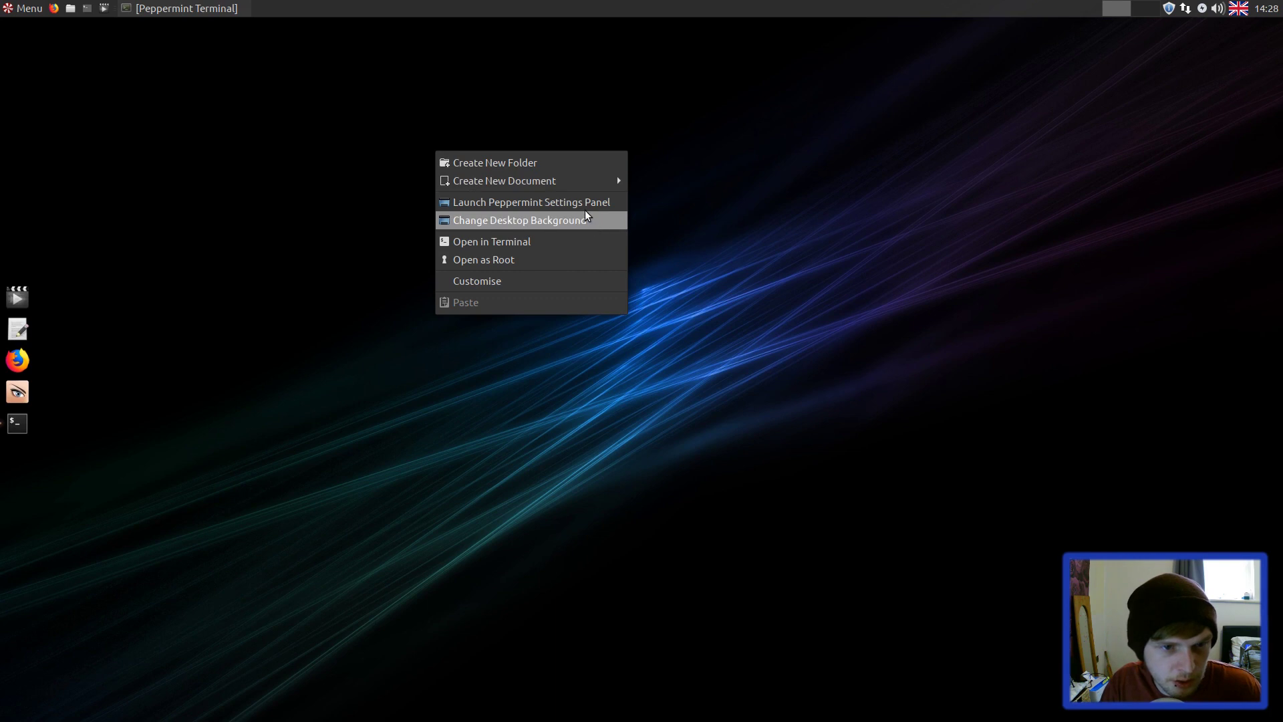
pyautogui.click(539, 228)
pyautogui.scroll(-20, 819, 367)
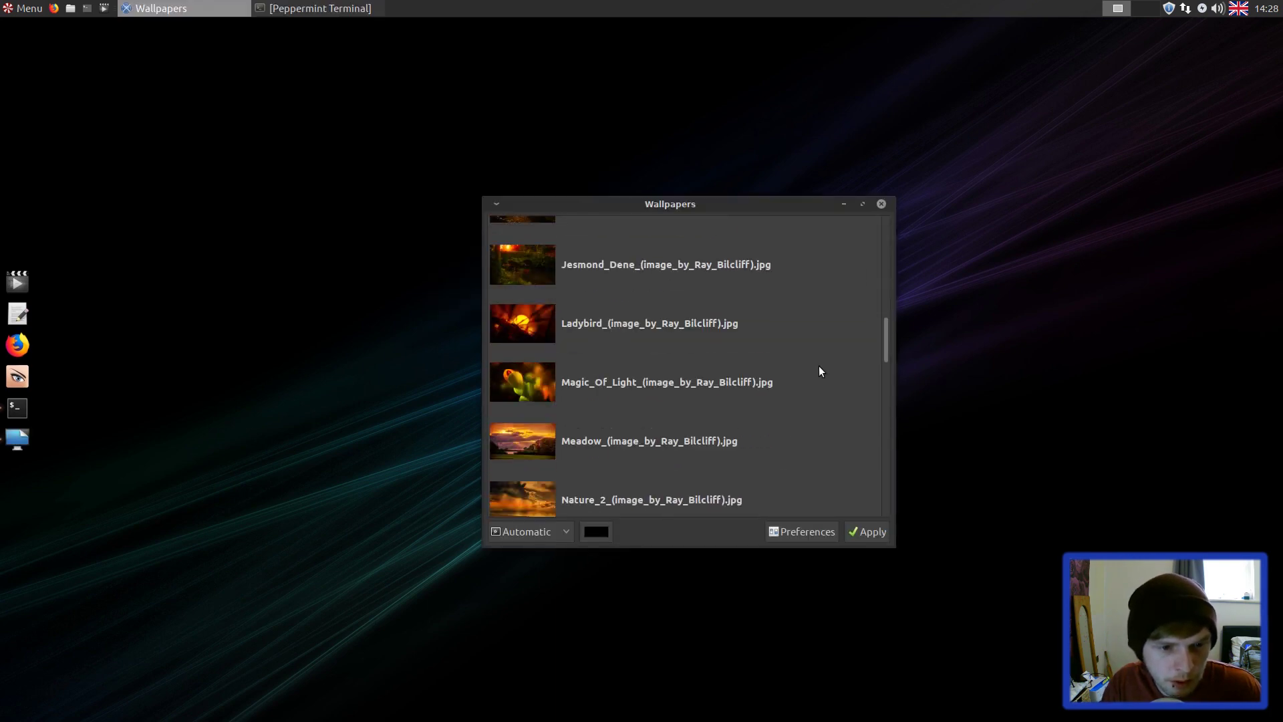
pyautogui.scroll(-6, 819, 366)
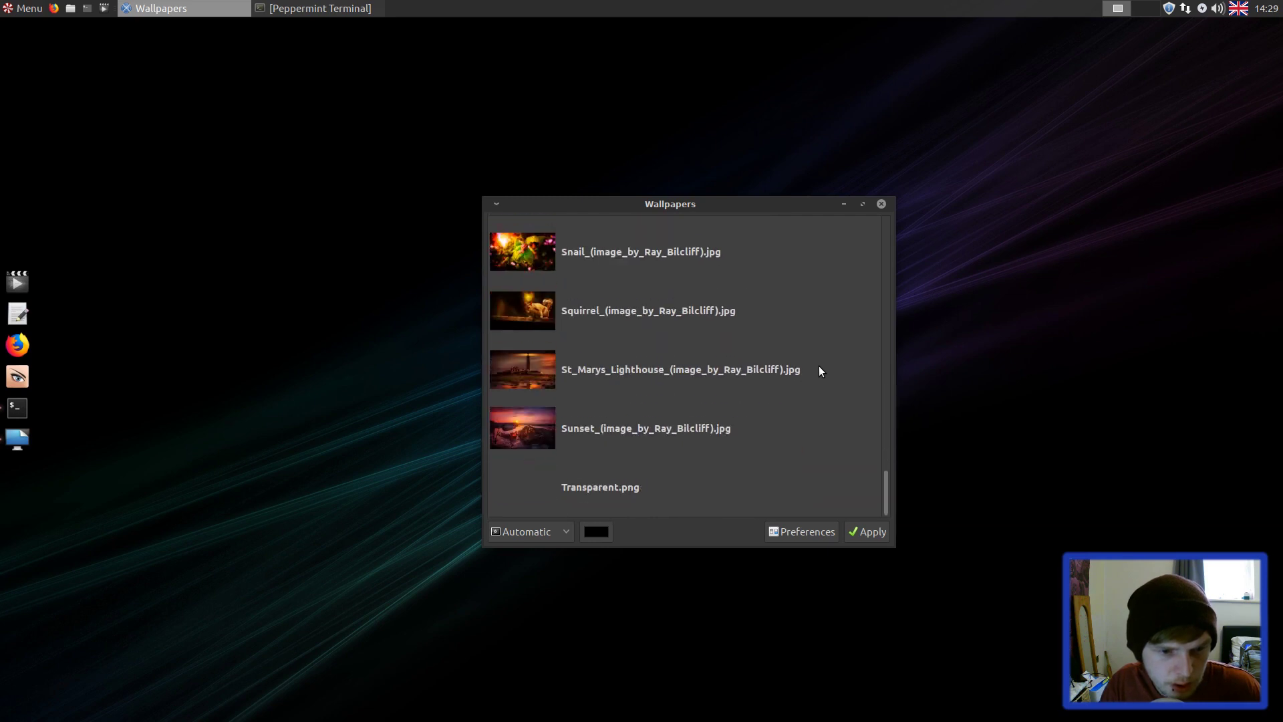
pyautogui.scroll(1, 750, 405)
pyautogui.scroll(3, 750, 409)
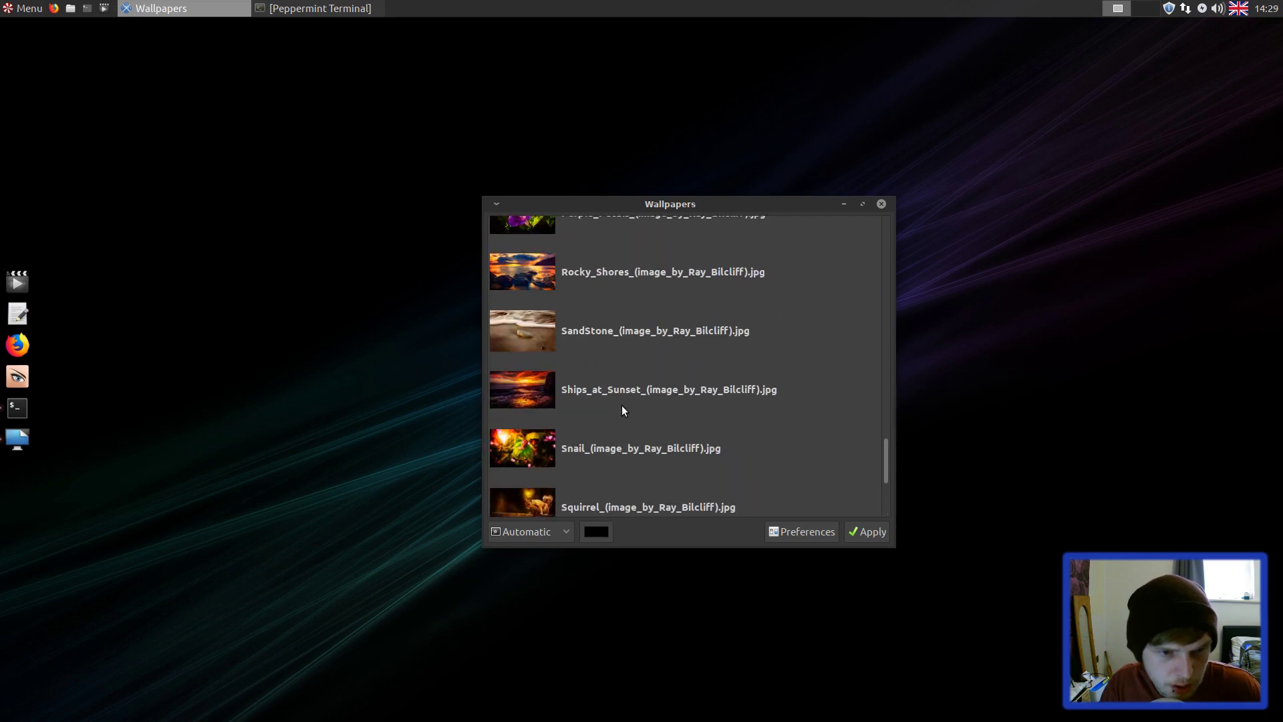
pyautogui.click(507, 322)
pyautogui.click(862, 534)
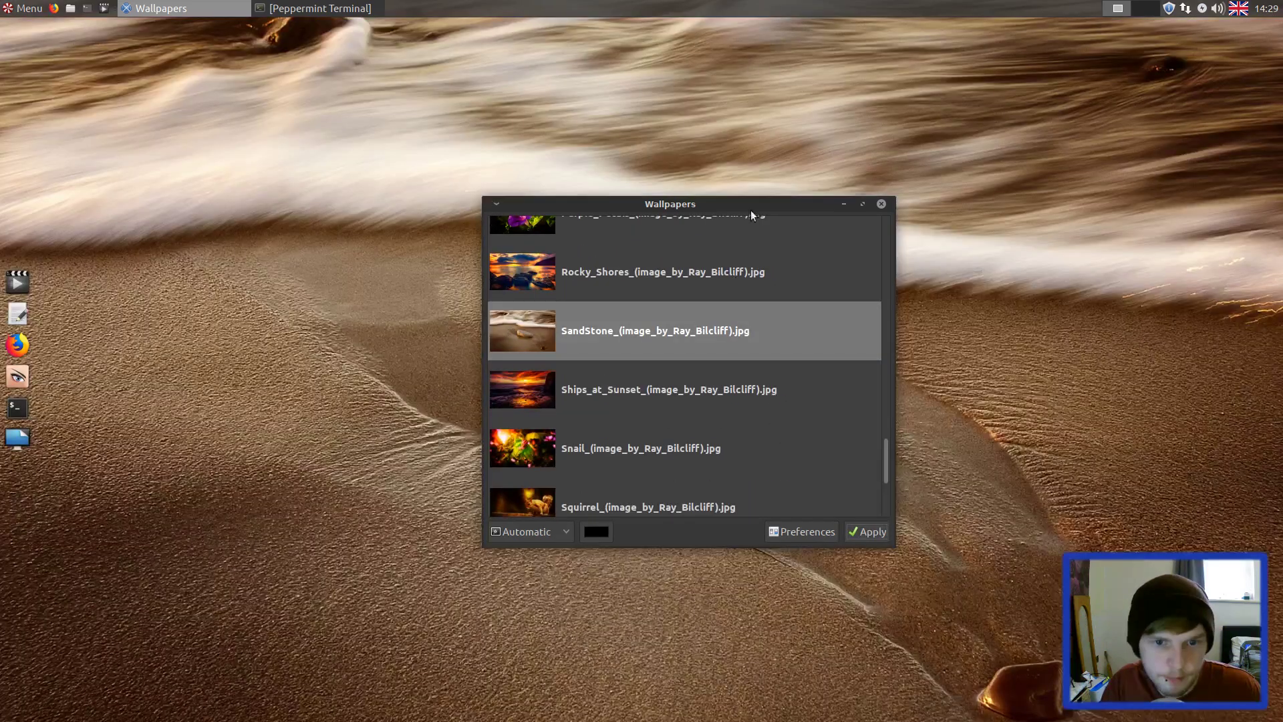
pyautogui.moveTo(767, 203); pyautogui.dragTo(923, 209)
pyautogui.click(1036, 211)
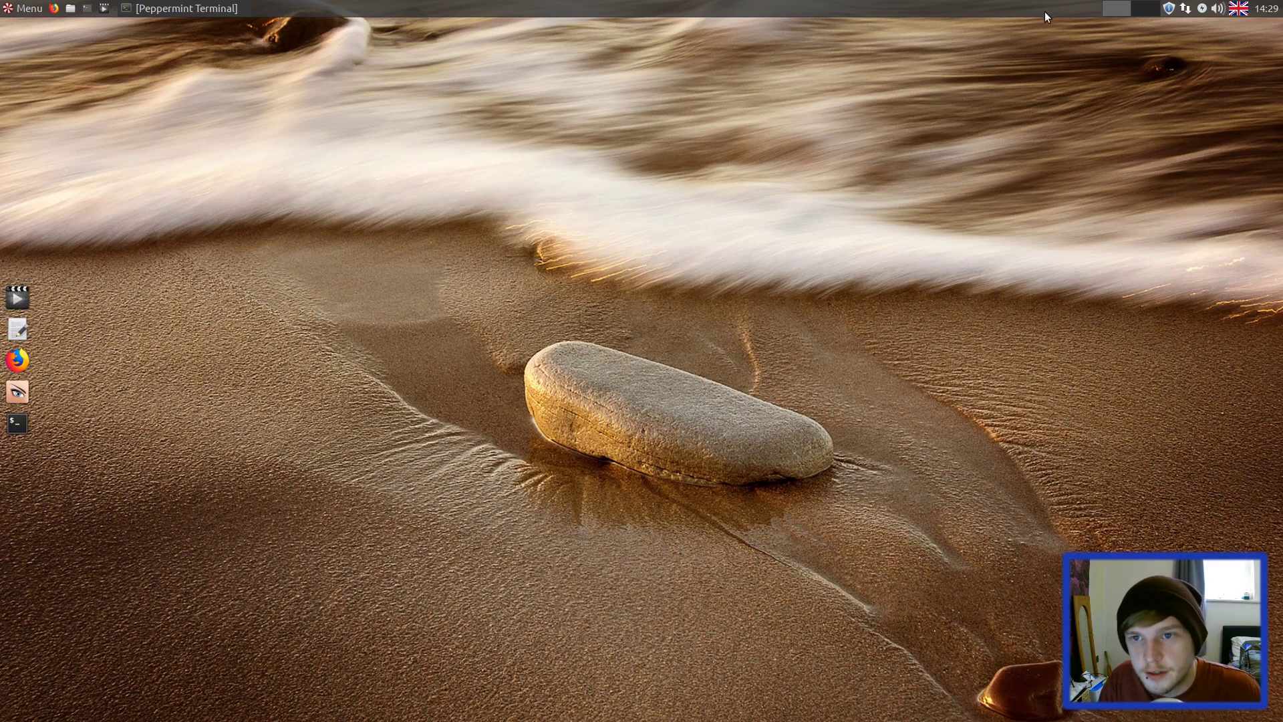
pyautogui.click(1142, 6)
pyautogui.click(1114, 11)
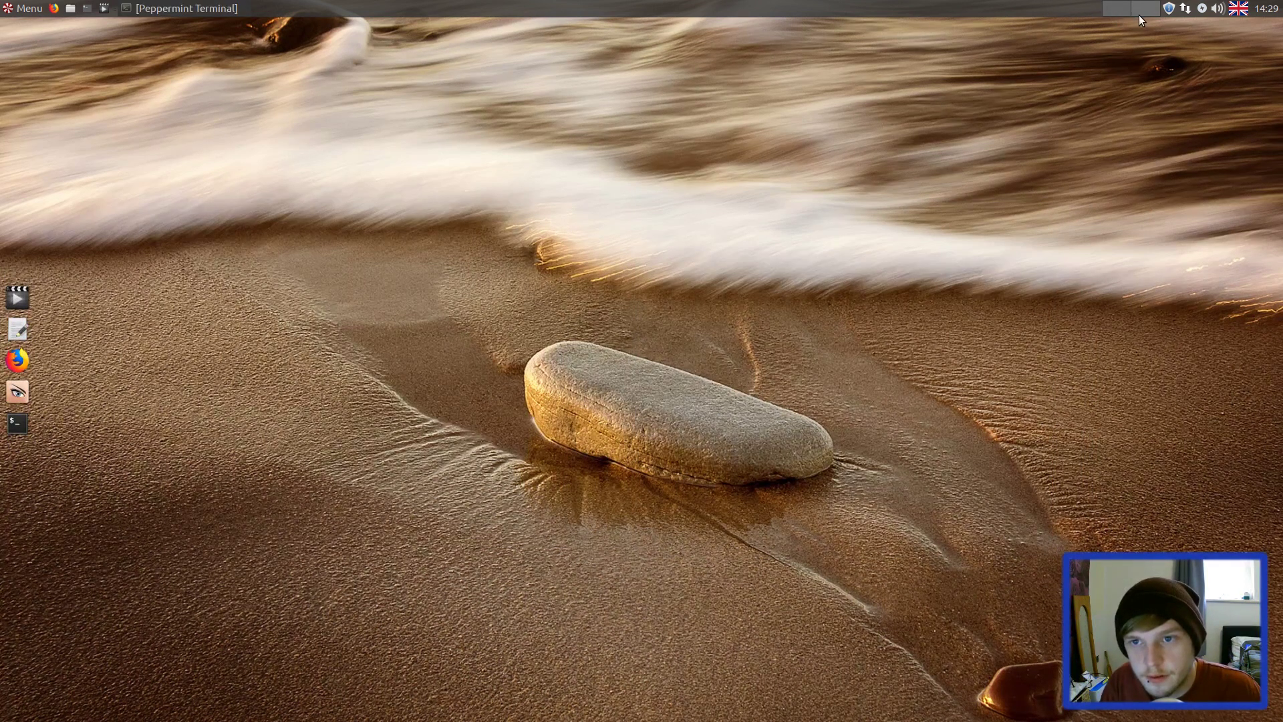
pyautogui.click(23, 8)
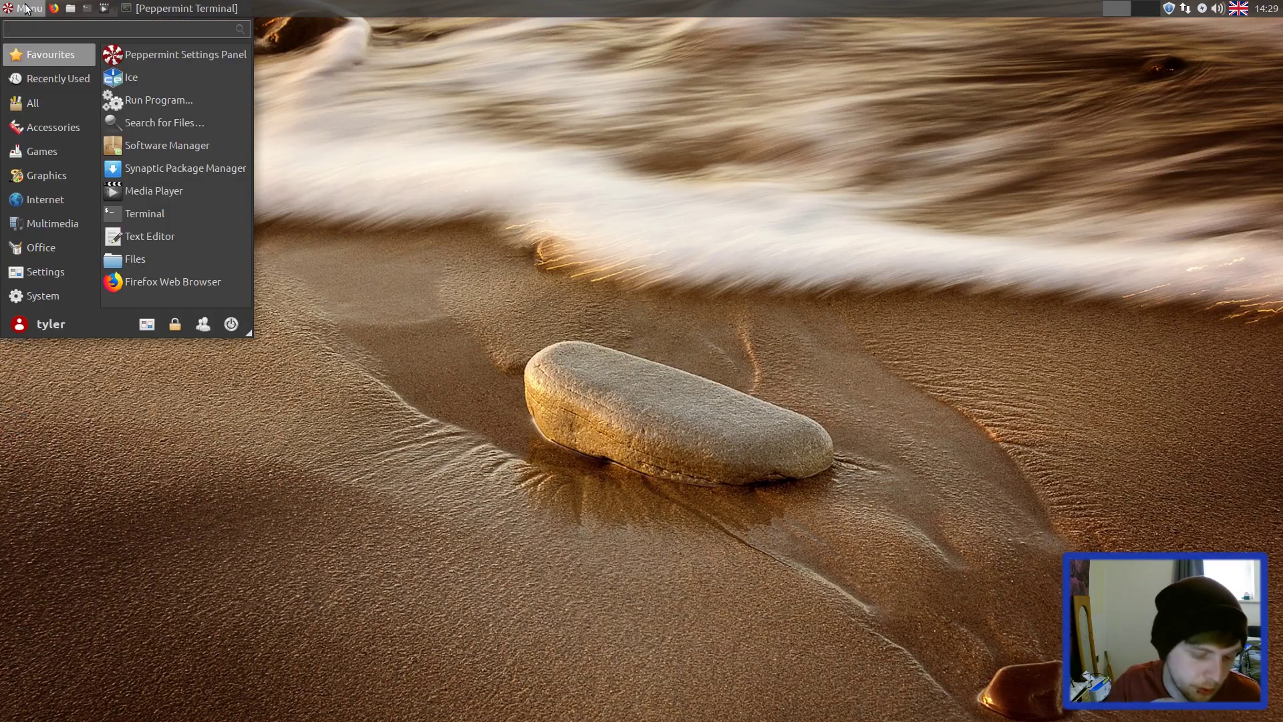
pyautogui.write('keyu')
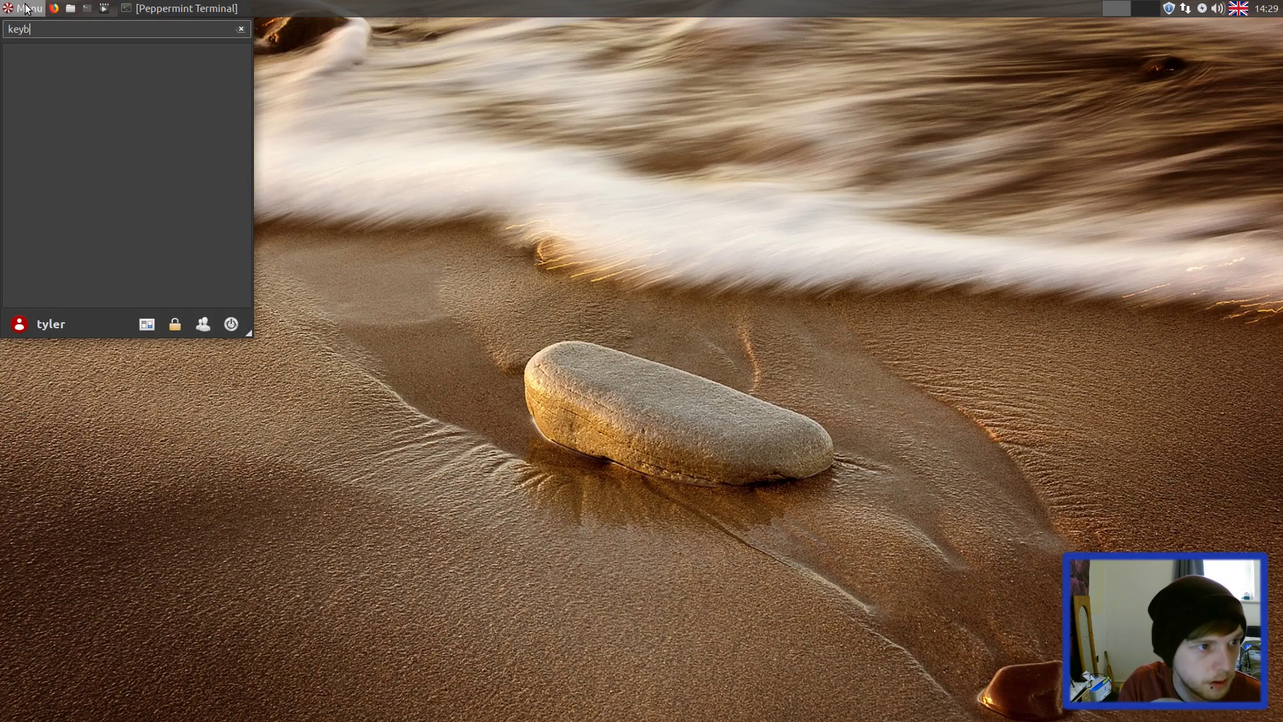
pyautogui.press('BackSpace')
pyautogui.press('BackSpace')
pyautogui.press('BackSpace')
pyautogui.press('BackSpace')
pyautogui.press('BackSpace')
pyautogui.press('BackSpace')
pyautogui.press('BackSpace')
pyautogui.press('BackSpace')
pyautogui.write('settings')
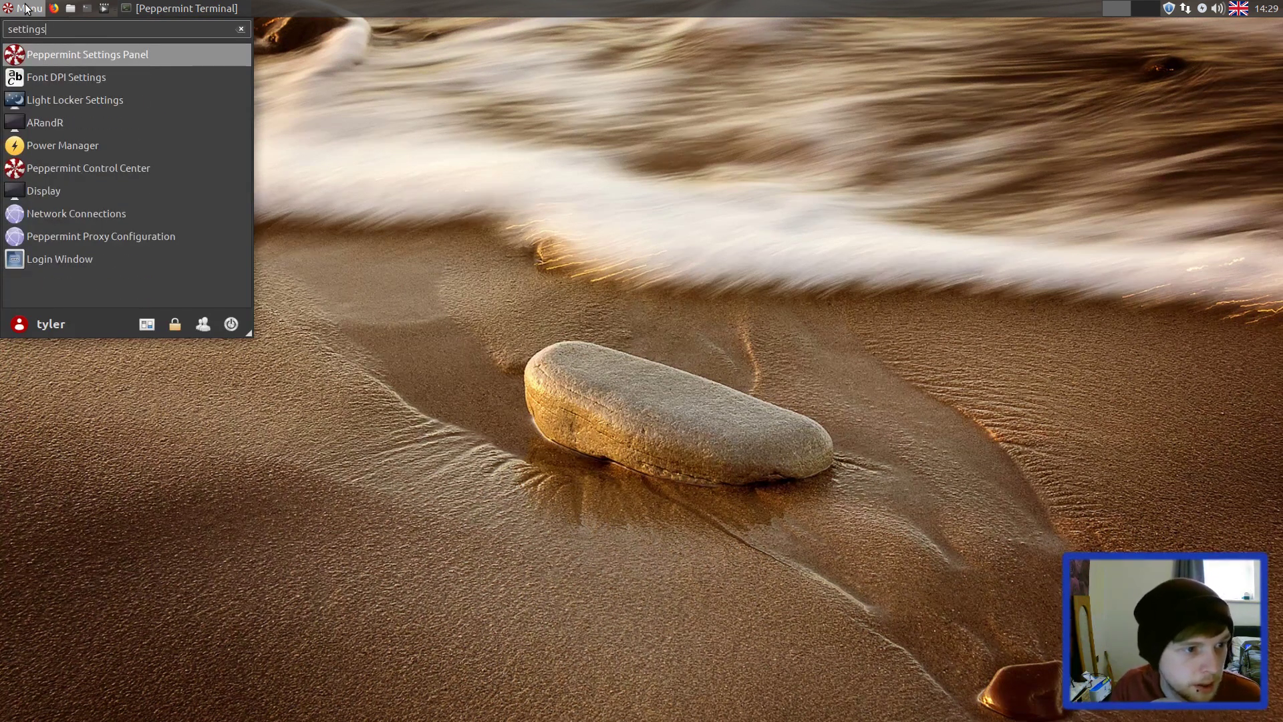
pyautogui.press('Return')
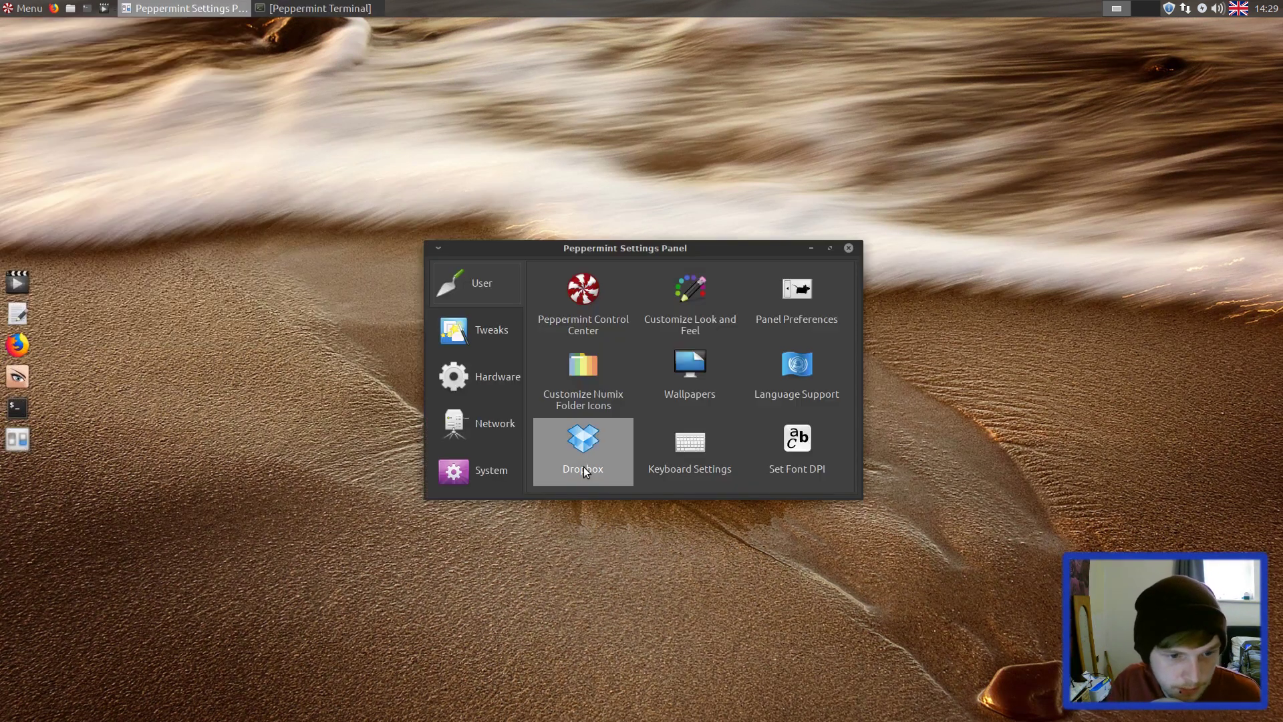
pyautogui.click(491, 376)
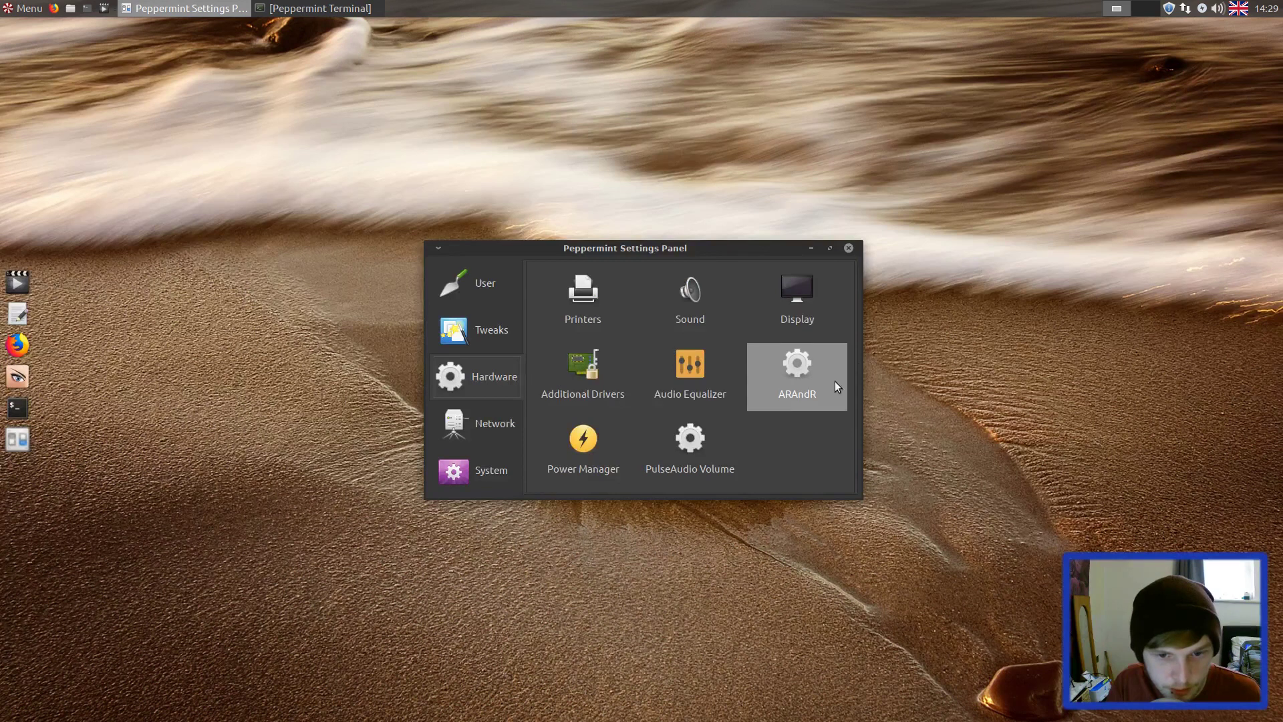
pyautogui.click(848, 248)
pyautogui.click(33, 10)
pyautogui.write('settings')
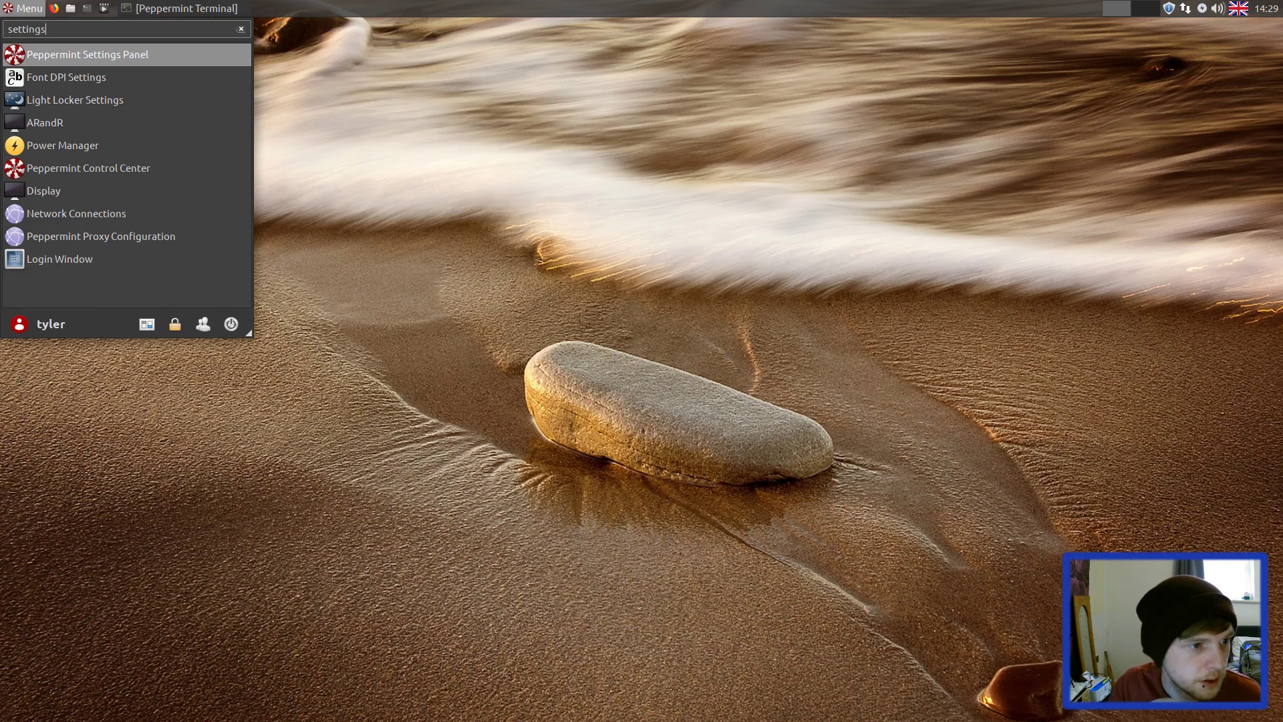
pyautogui.press('Down')
pyautogui.press('Down')
pyautogui.press('Down')
pyautogui.press('Down')
pyautogui.press('Down')
pyautogui.click(36, 10)
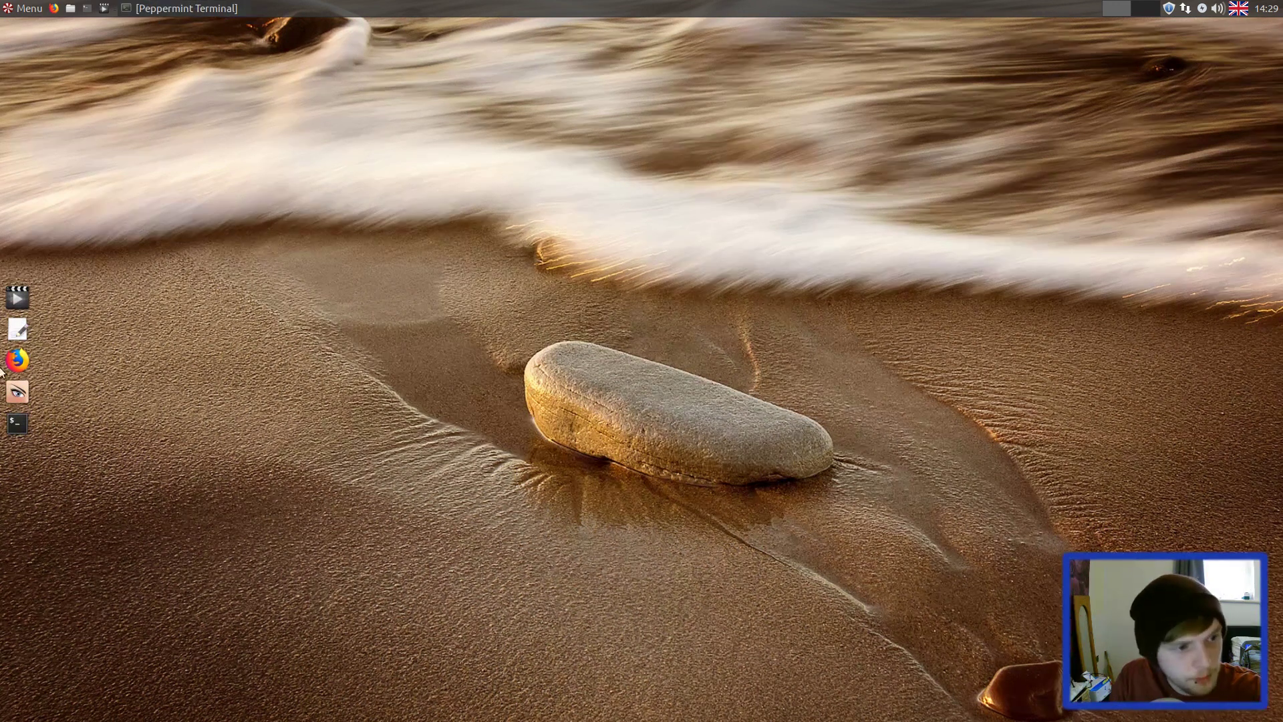
# - Check the terminal, then show Control Center's Keyboard Shortcuts tab in an enlarged window
pyautogui.click(153, 8)
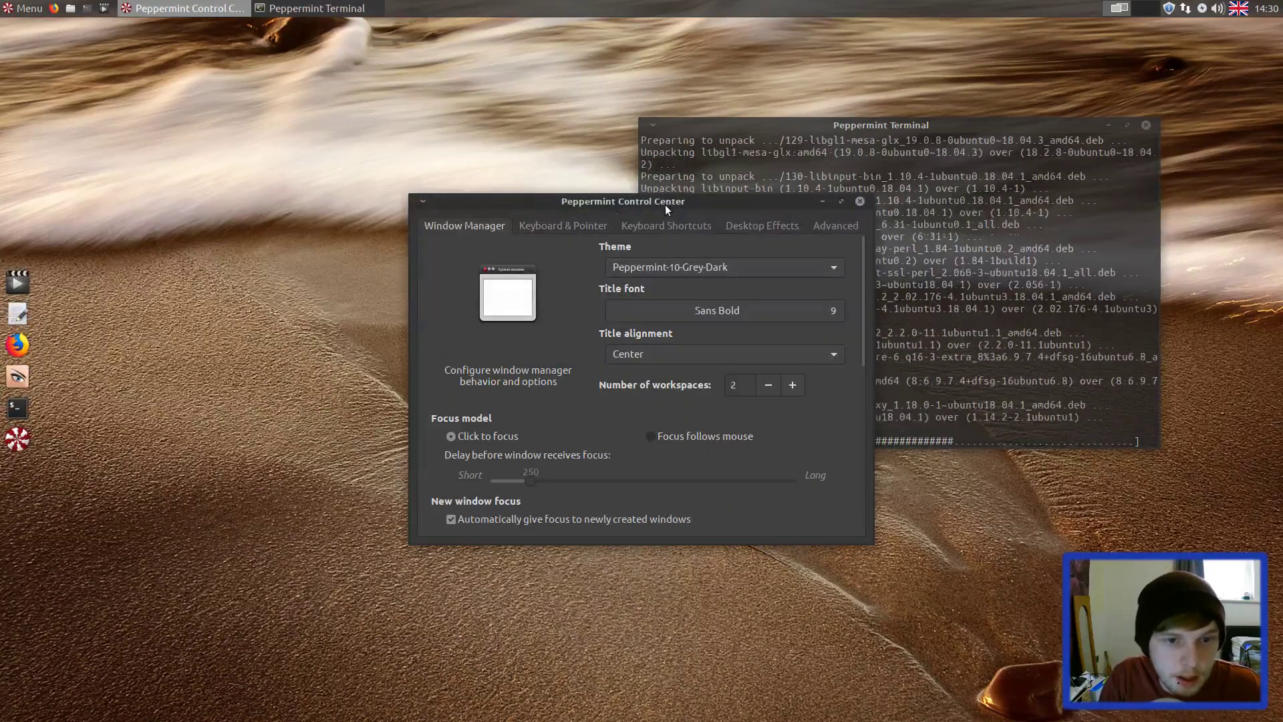
pyautogui.moveTo(664, 203); pyautogui.dragTo(588, 165)
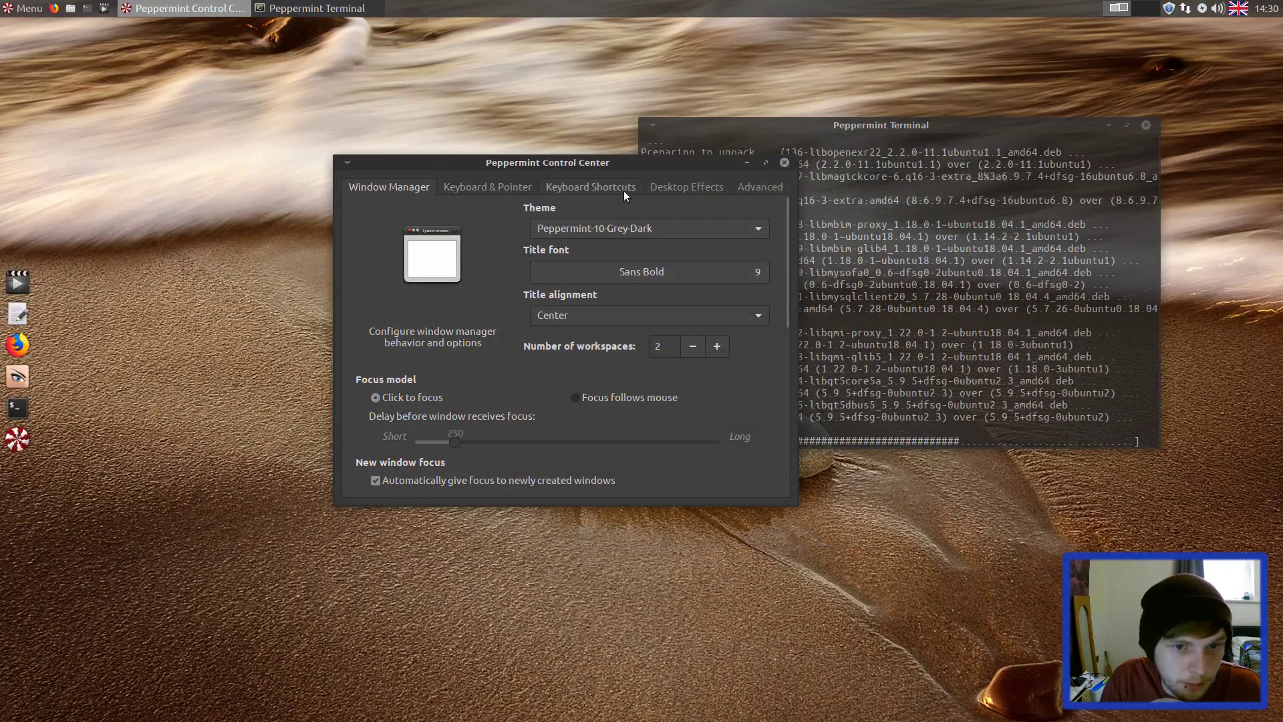
pyautogui.click(767, 190)
pyautogui.click(628, 187)
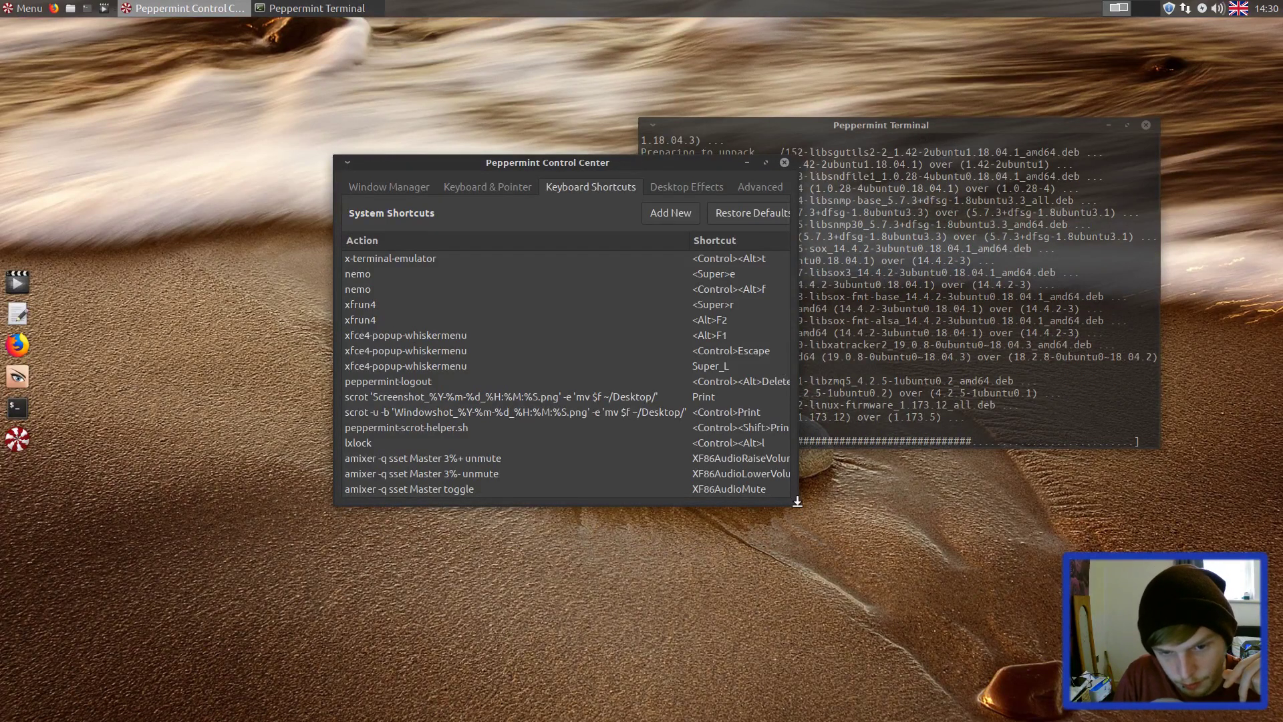
pyautogui.moveTo(795, 509); pyautogui.dragTo(1060, 616)
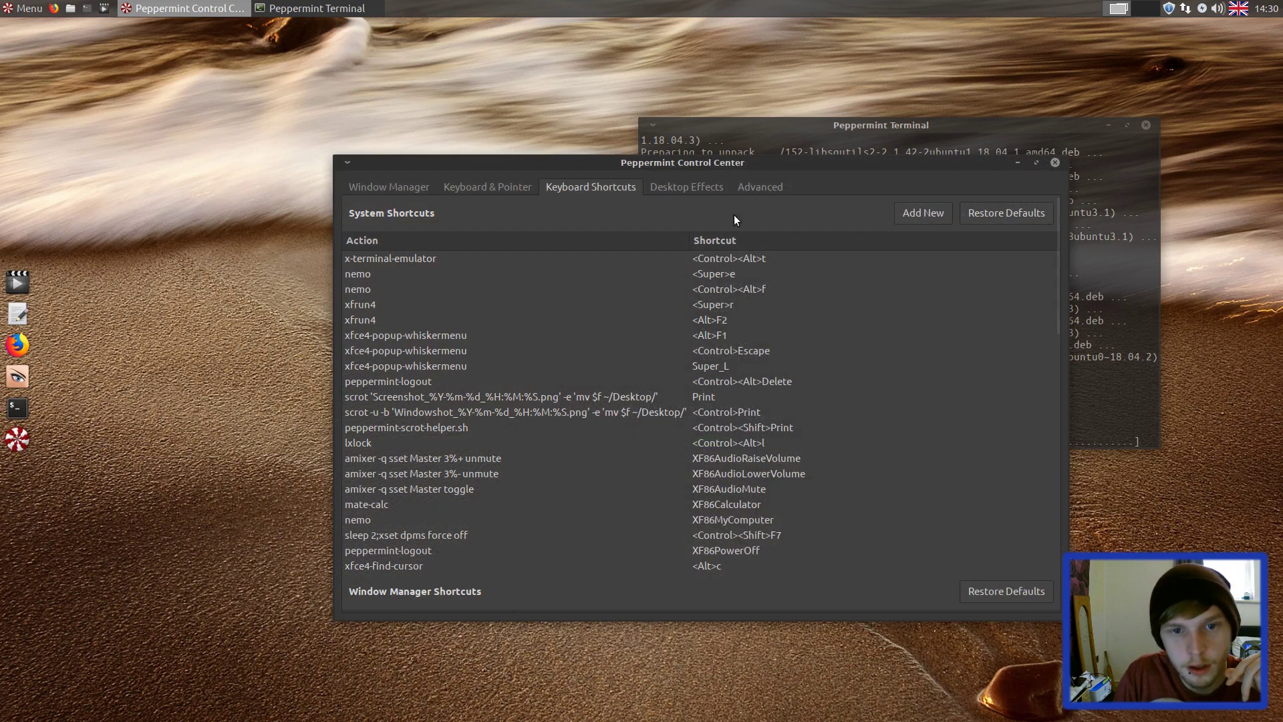
pyautogui.moveTo(746, 165); pyautogui.dragTo(633, 90)
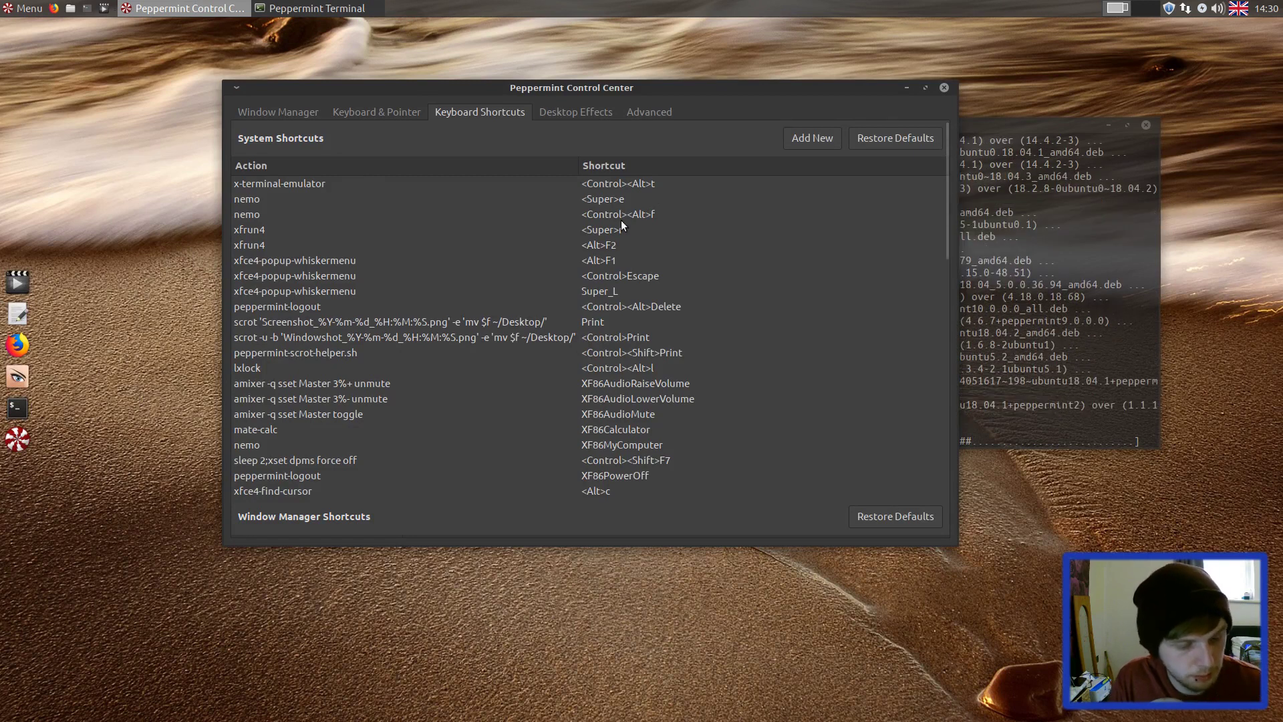
# - Test the Super key menu shortcut twice and select the Super_L xfce4-popup-whiskermenu row
pyautogui.press('super')
pyautogui.click(484, 53)
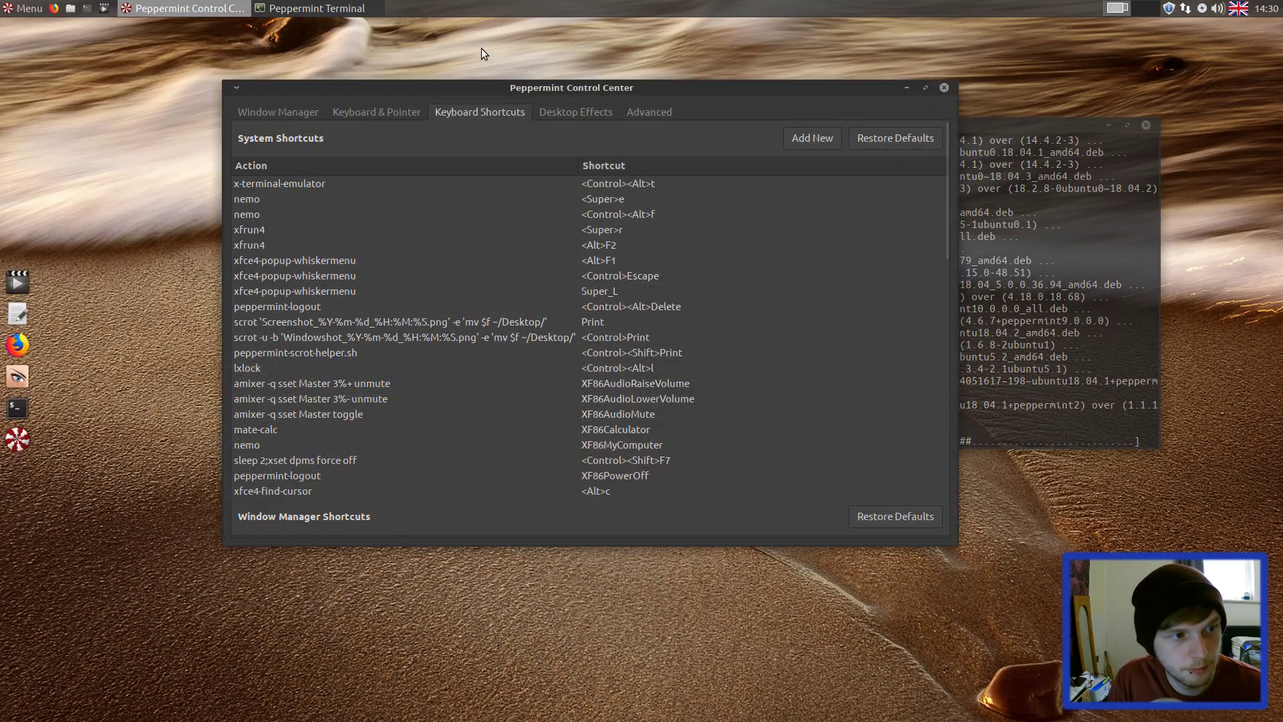
pyautogui.press('super')
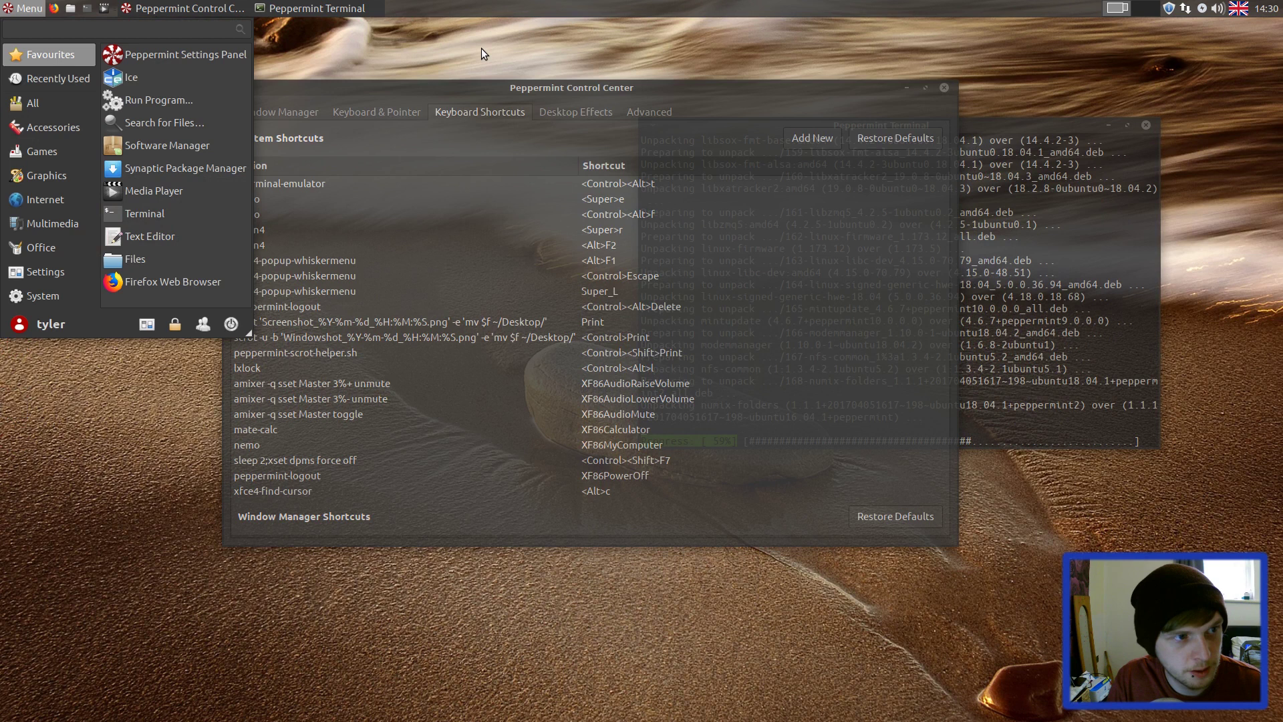
pyautogui.click(751, 87)
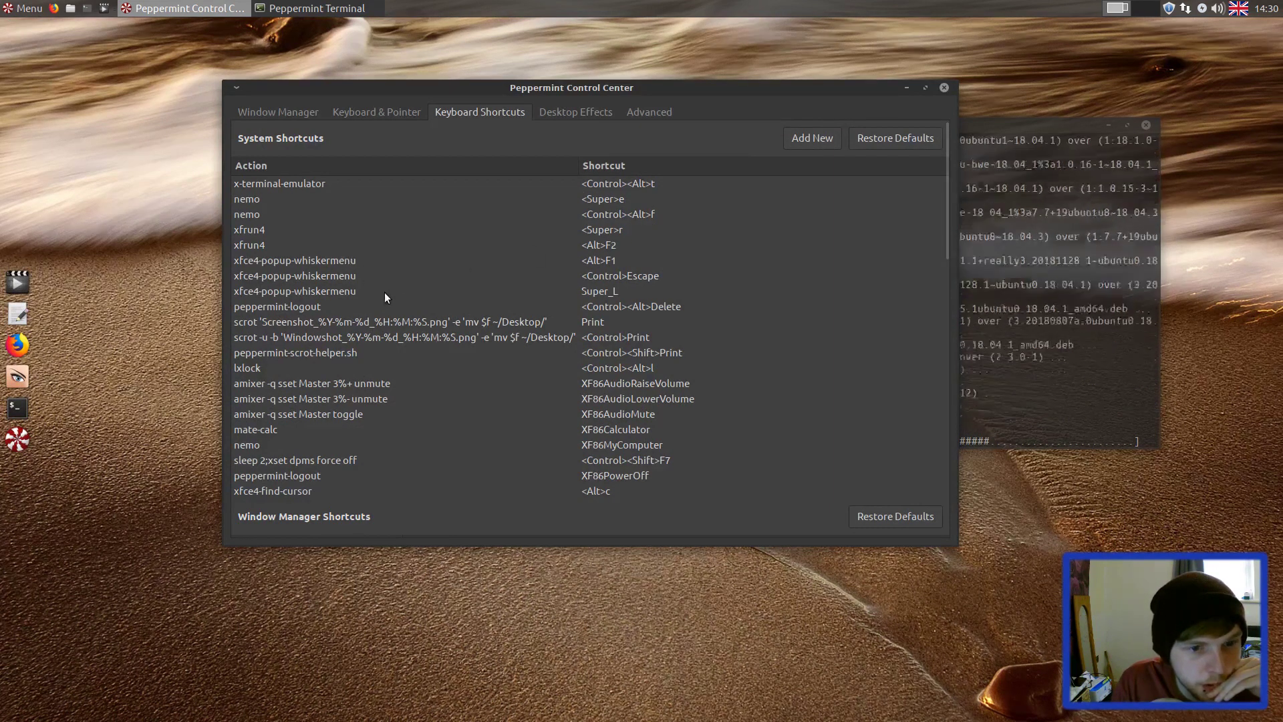
pyautogui.click(595, 292)
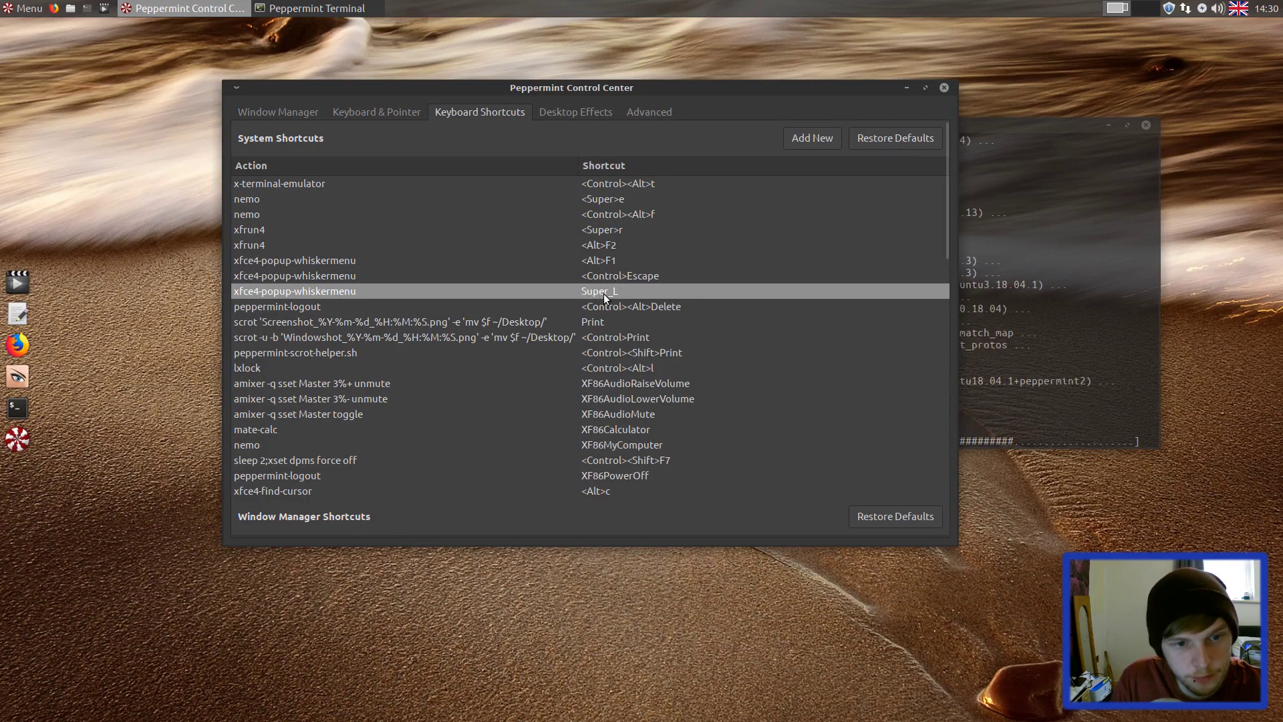
# - Try removing the Super_L menu binding and open Home windows with Super+E
pyautogui.doubleClick(601, 292)
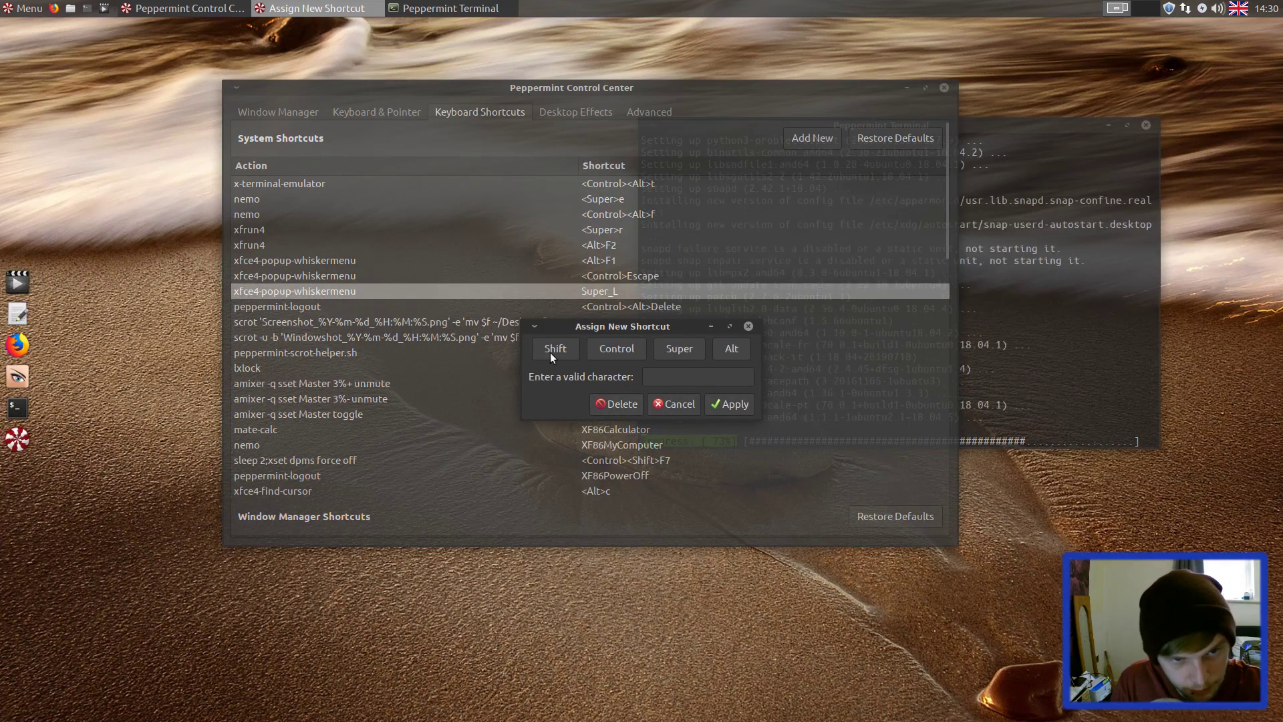
pyautogui.click(622, 405)
pyautogui.press('super+e')
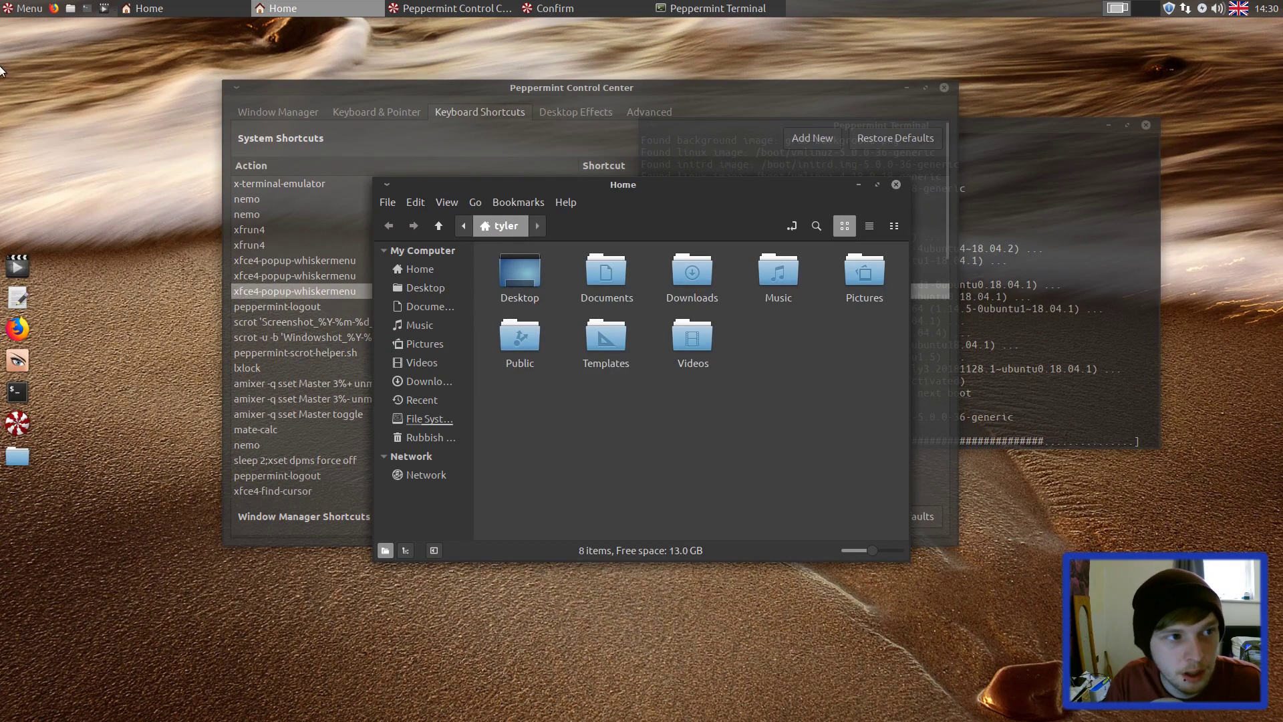
pyautogui.press('super+e')
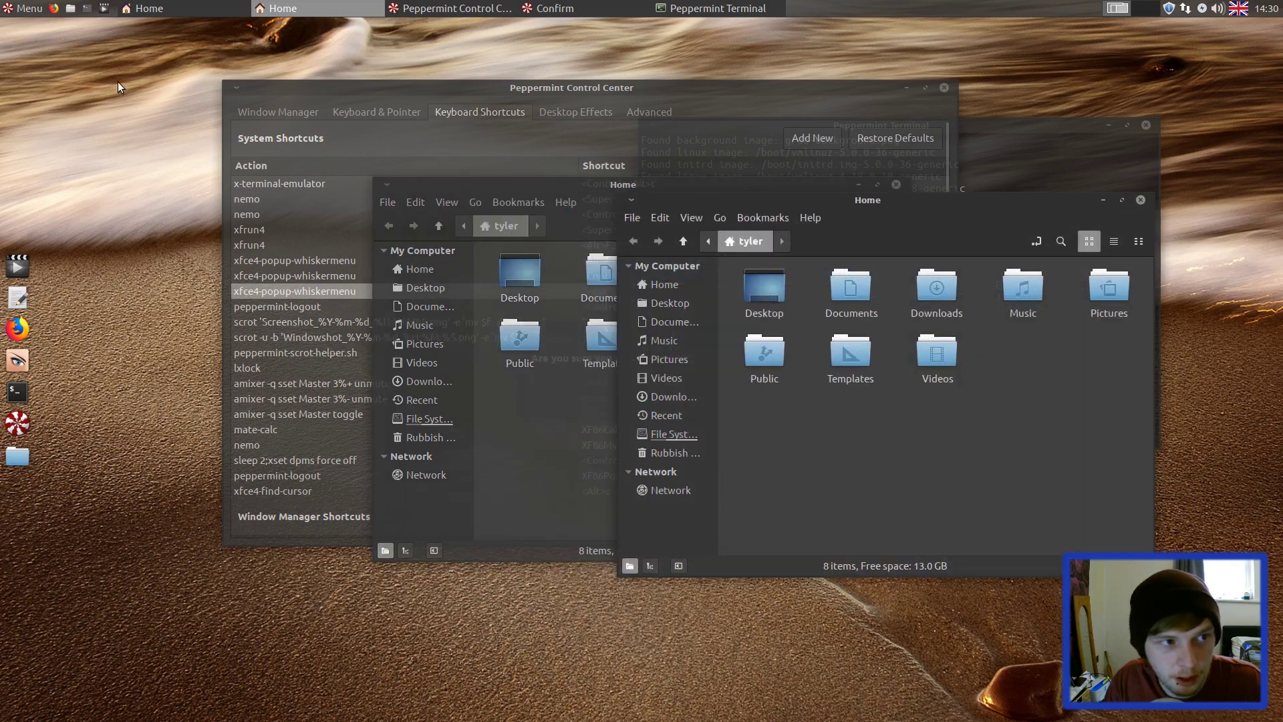
pyautogui.click(16, 9)
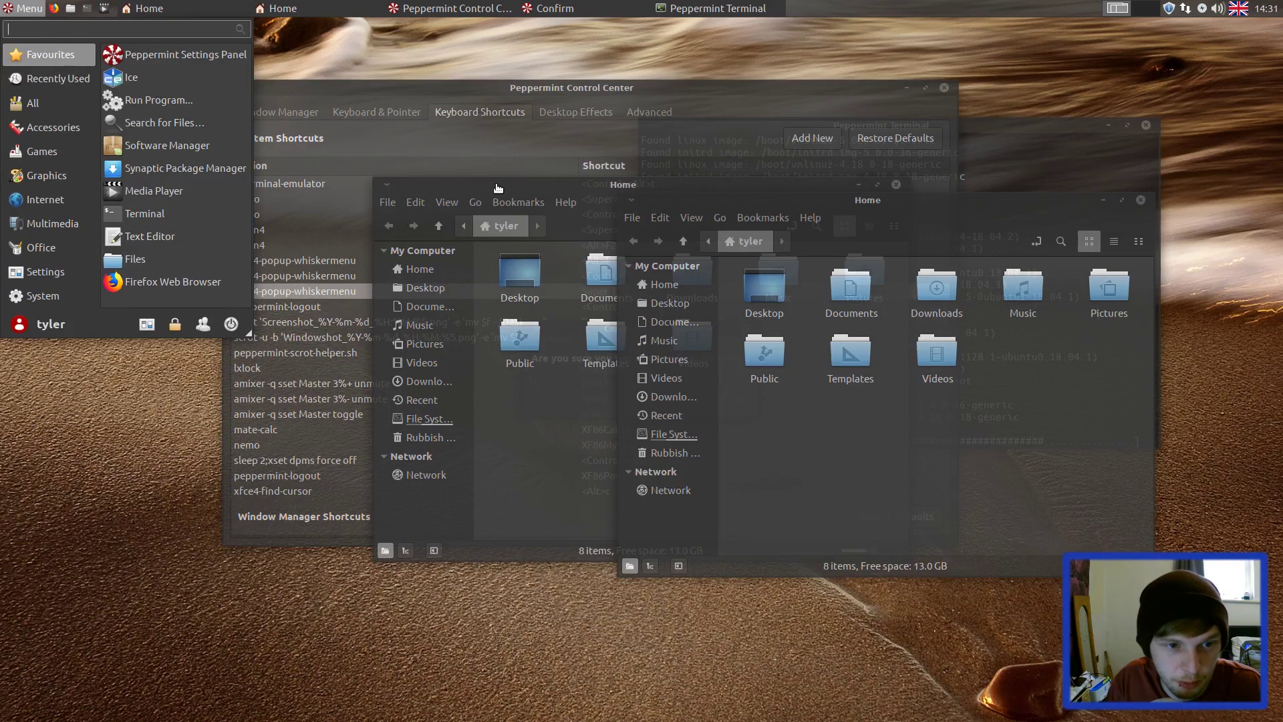
pyautogui.press('Escape')
# - Delete the xfce4-popup-whiskermenu Super_L shortcut with confirmation, then open a Home window via Super+E
pyautogui.click(572, 86)
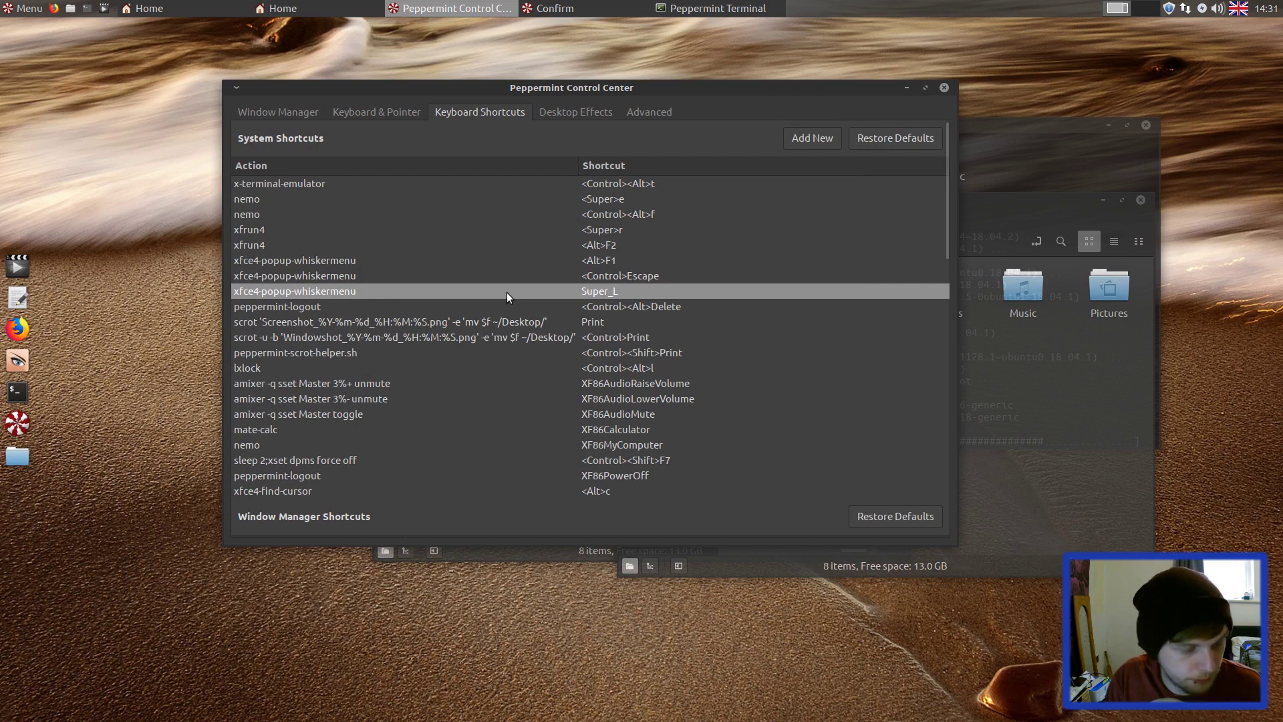
pyautogui.press('super')
pyautogui.press('super')
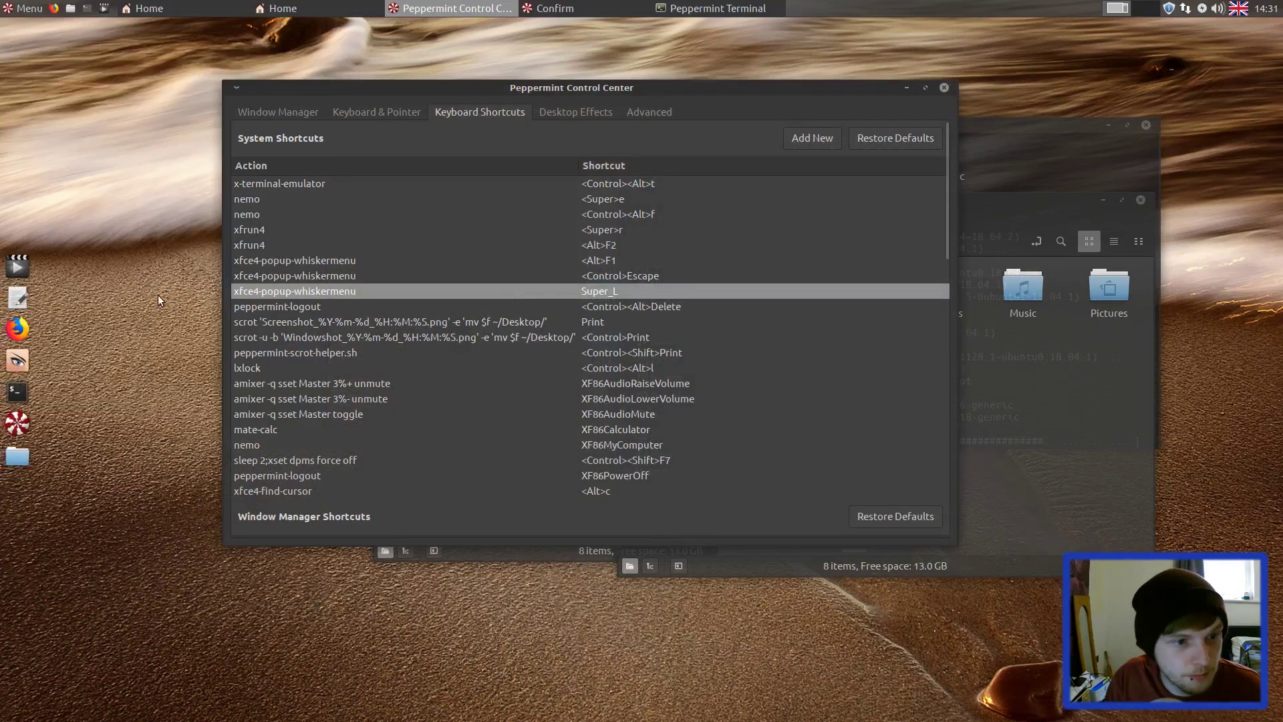
pyautogui.moveTo(679, 91); pyautogui.dragTo(678, 117)
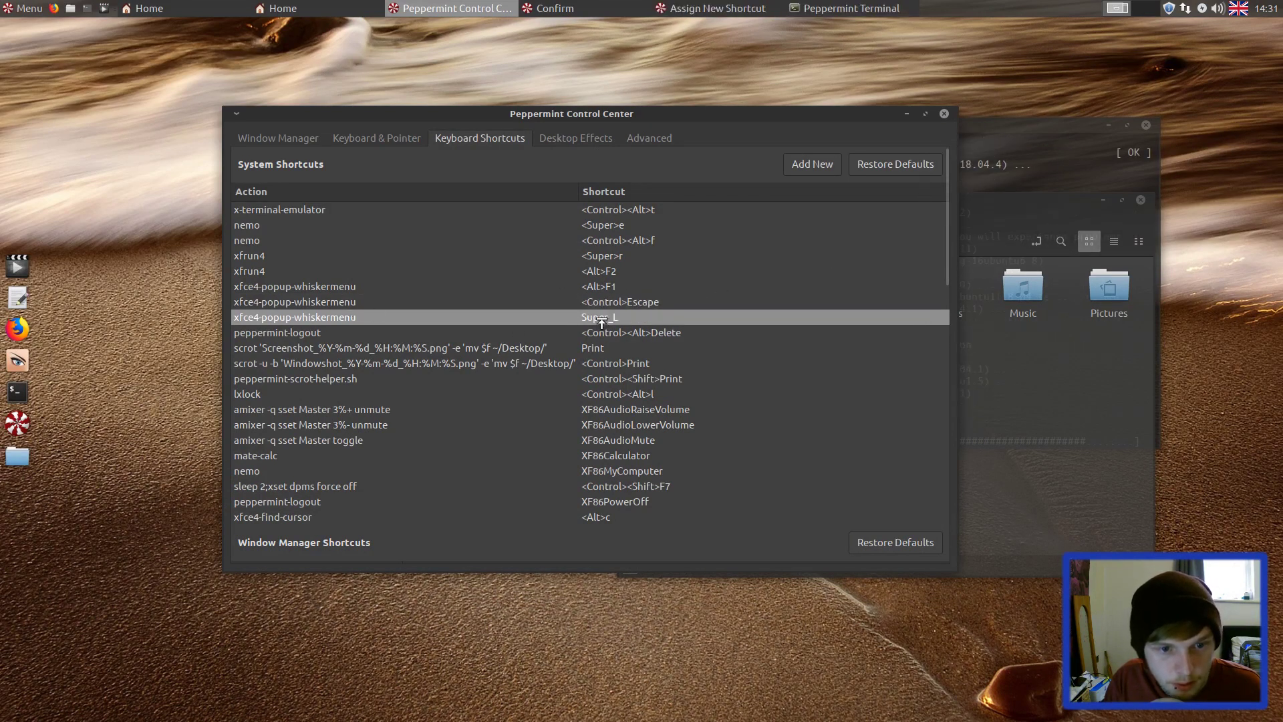
pyautogui.doubleClick(601, 318)
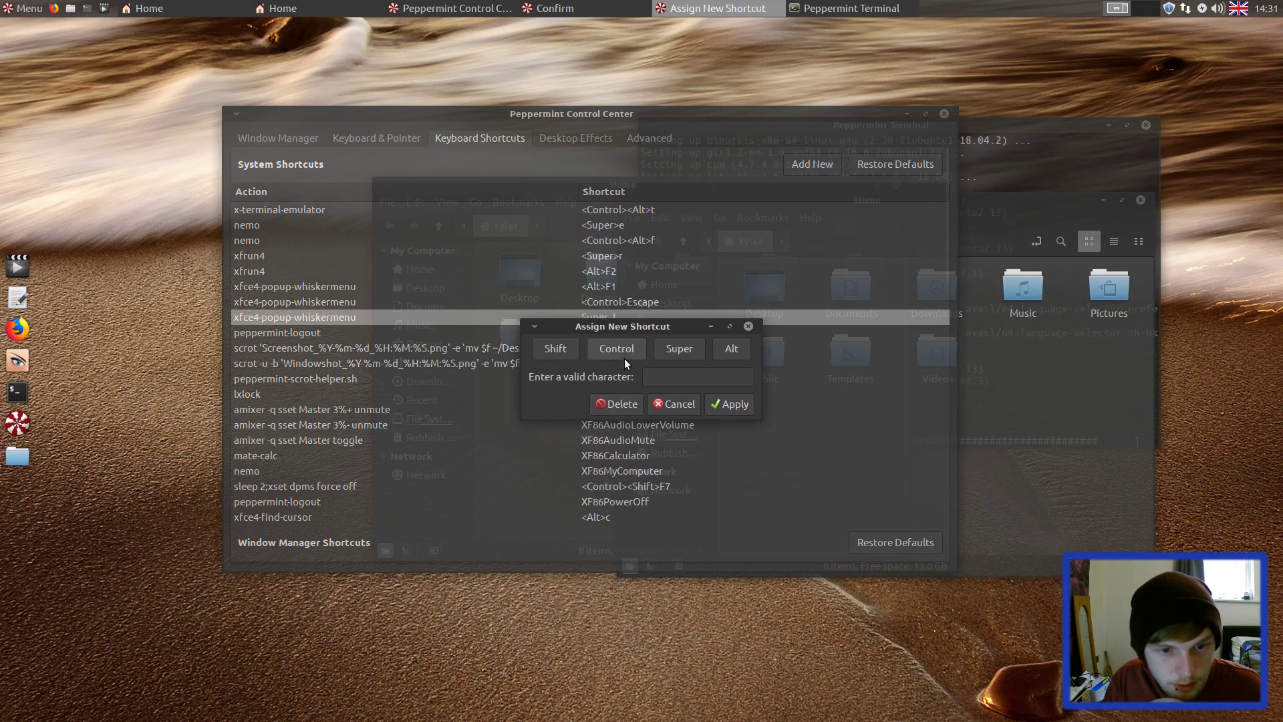
pyautogui.click(632, 403)
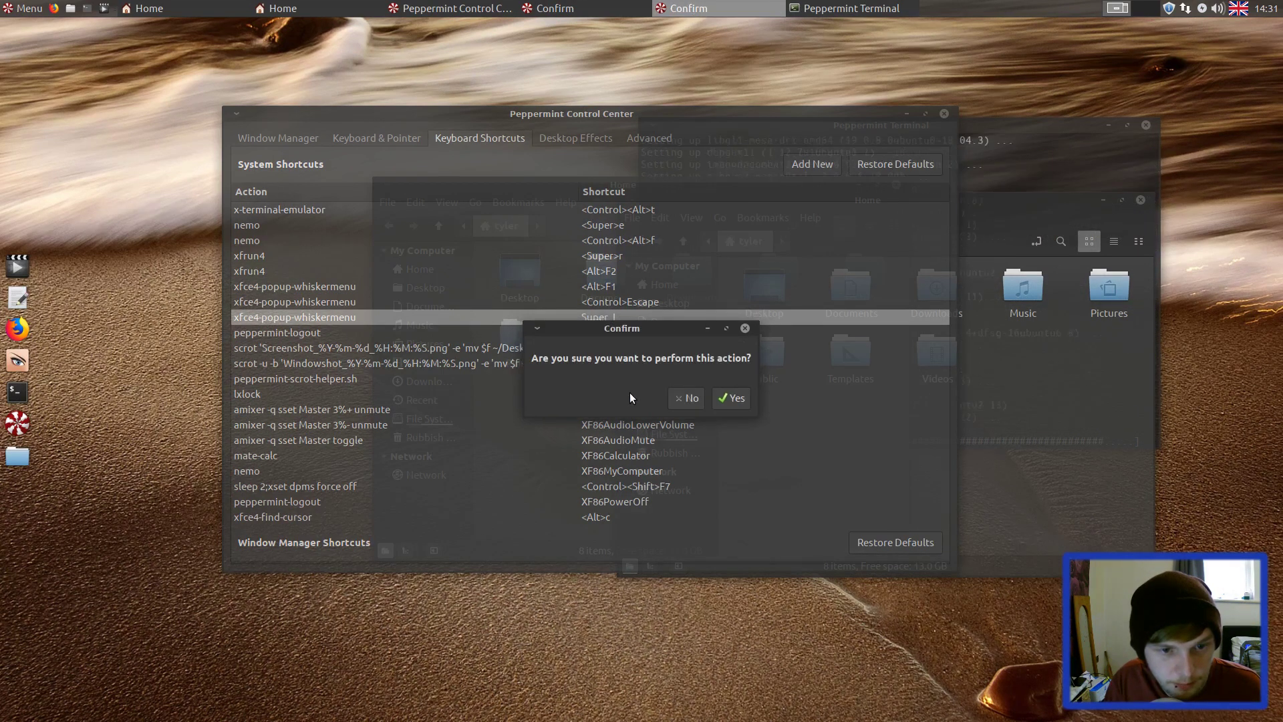
pyautogui.click(742, 401)
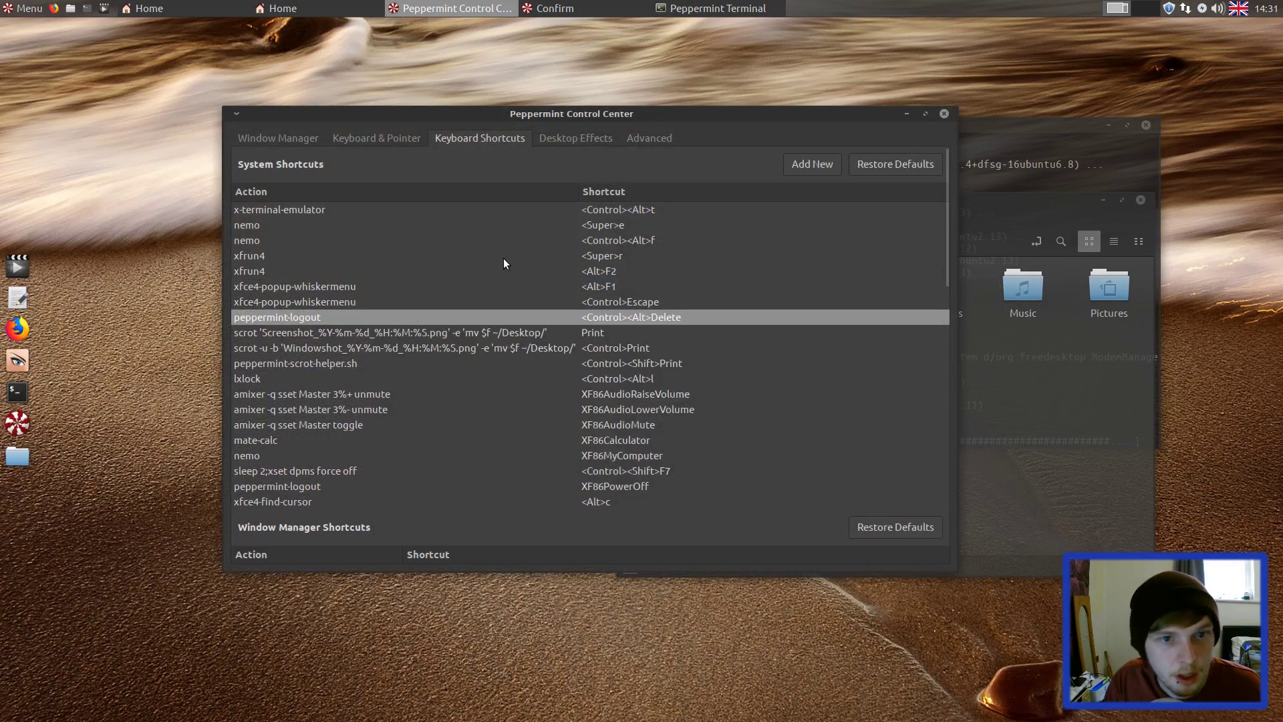
pyautogui.press('super+e')
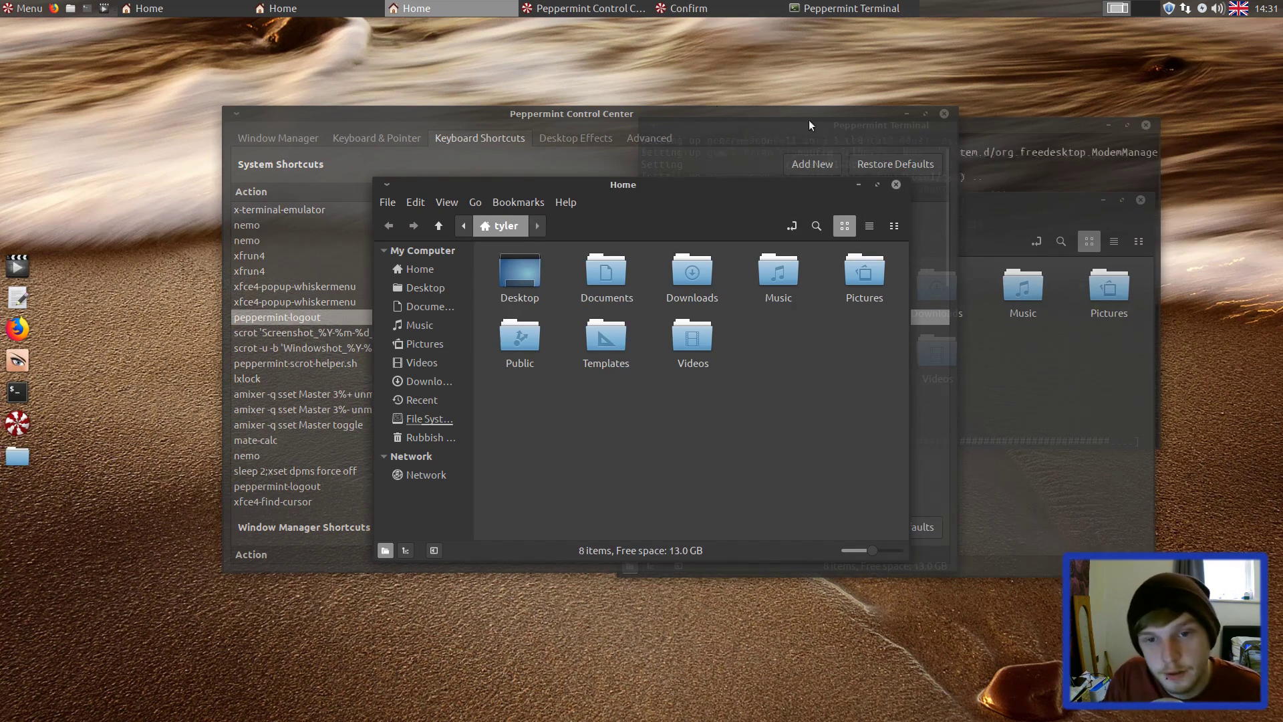
# - Close the extra Home window and scroll down the Keyboard Shortcuts list
pyautogui.click(896, 185)
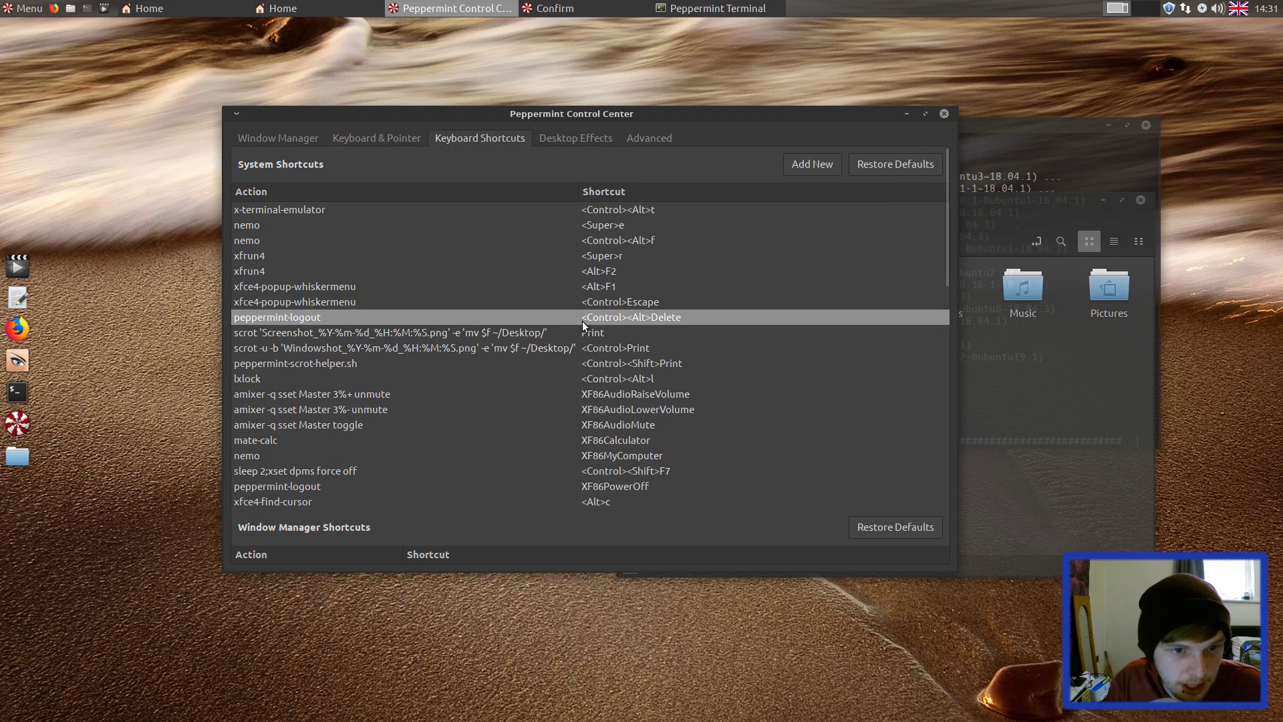
pyautogui.scroll(-5, 609, 419)
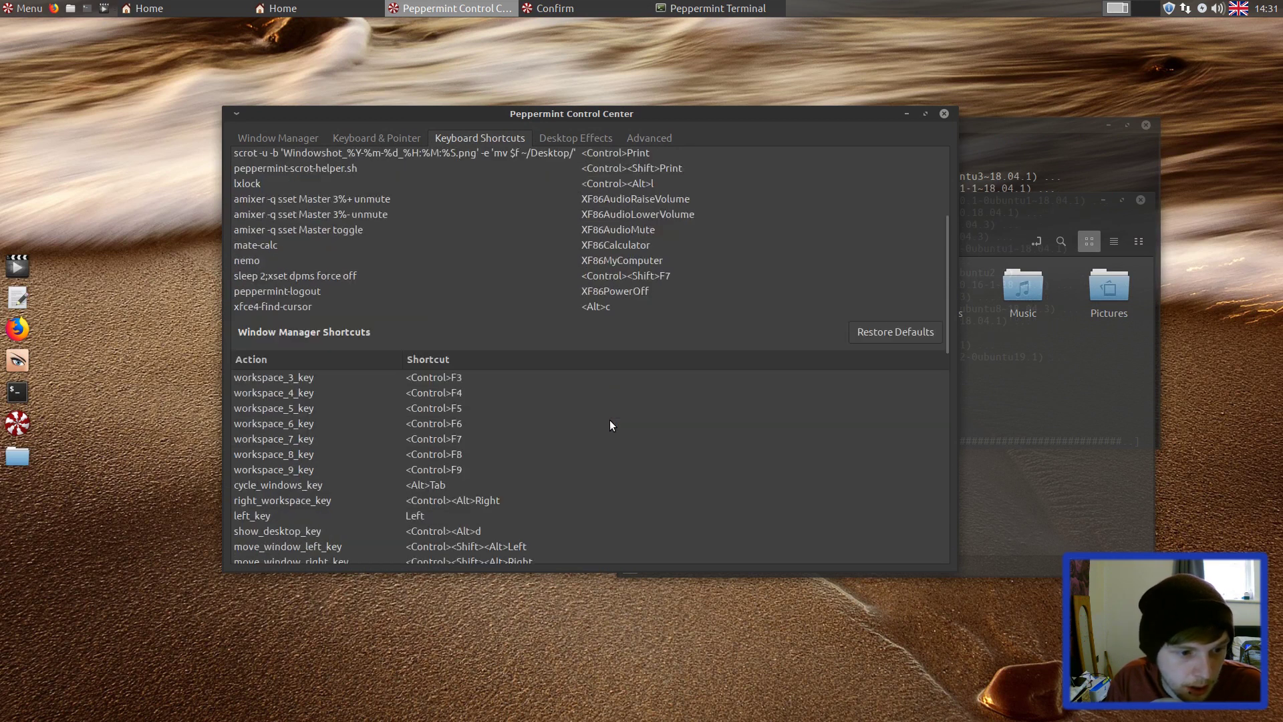
pyautogui.scroll(-3, 450, 397)
pyautogui.scroll(-2, 450, 397)
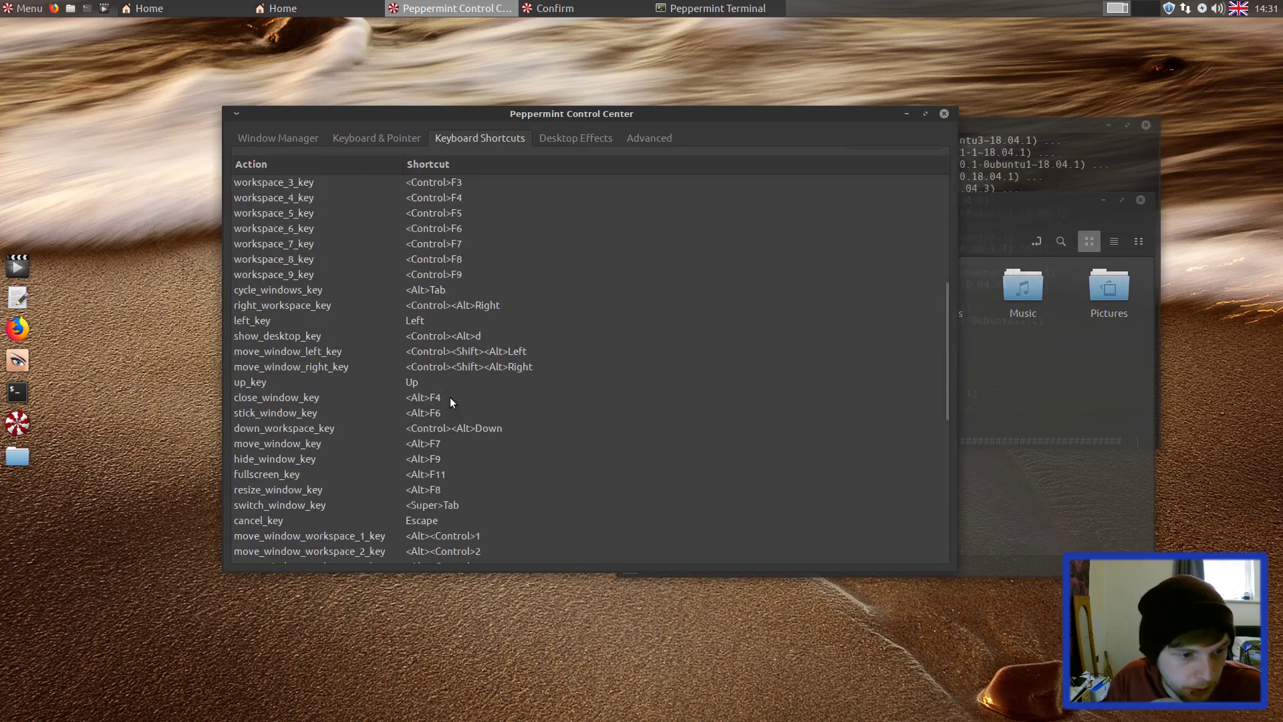
pyautogui.scroll(-3, 584, 399)
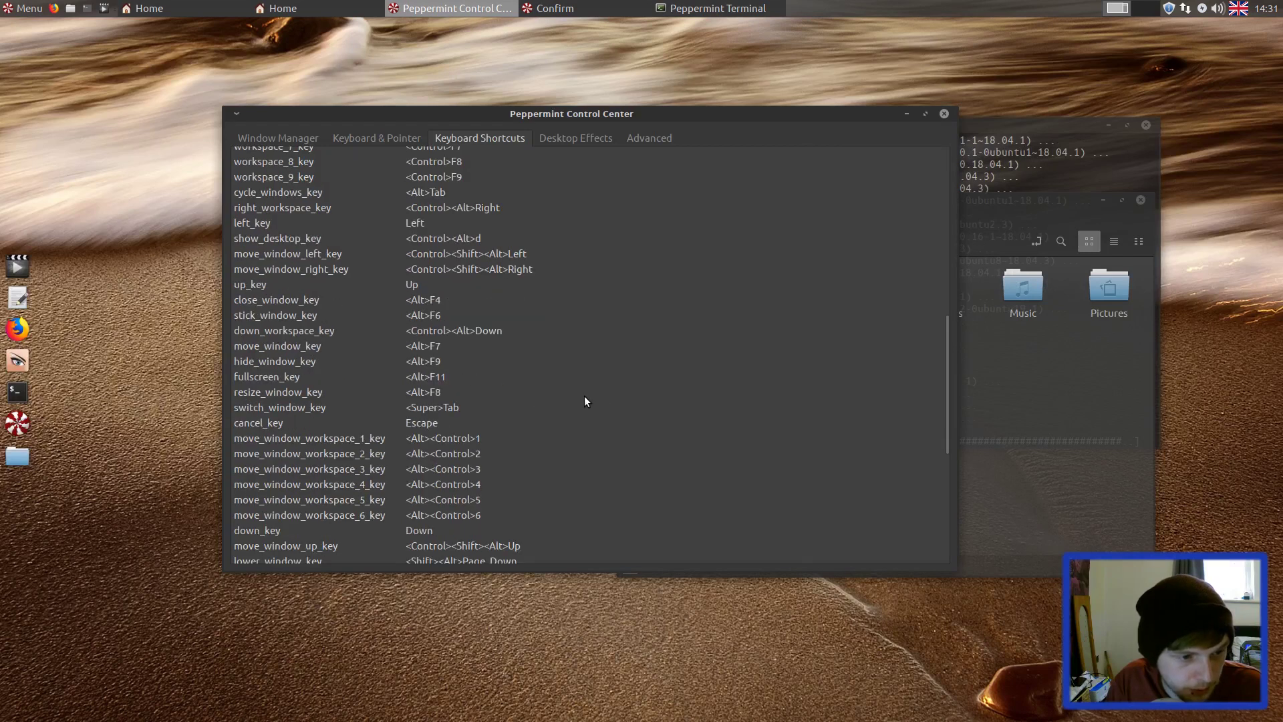
pyautogui.scroll(-2, 585, 398)
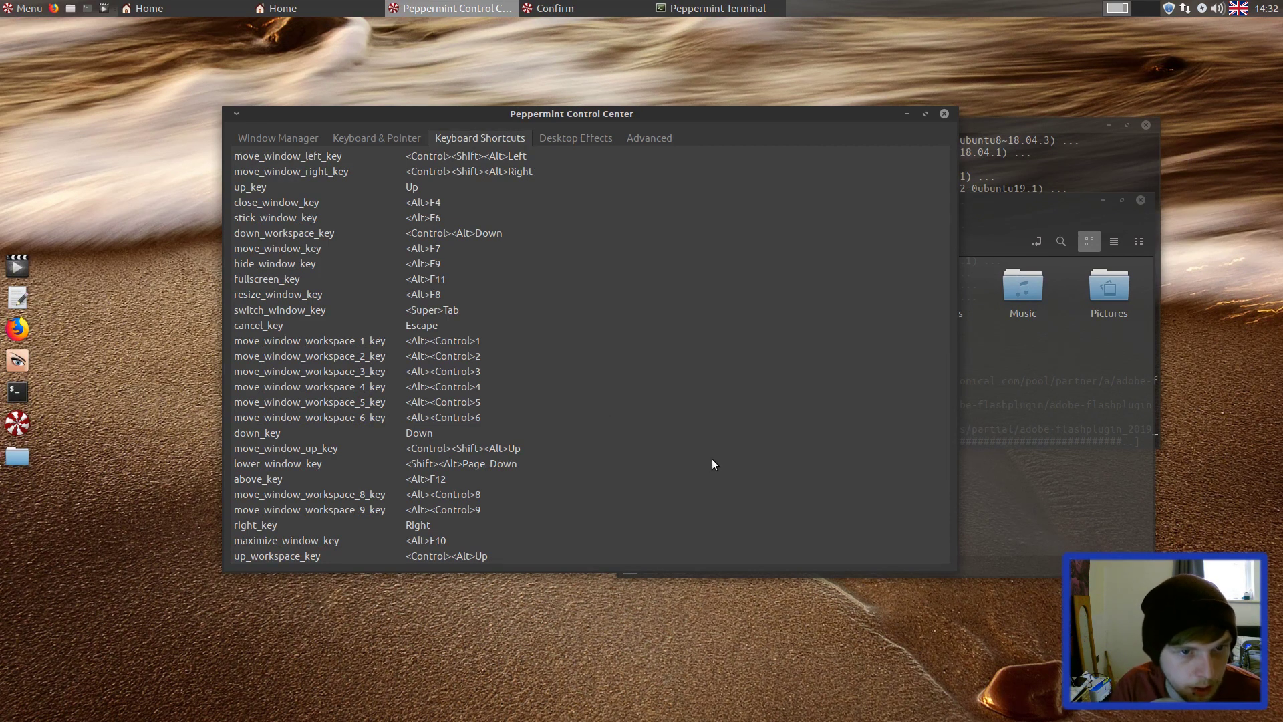
# - Select the Desktop and Public folders in the Home file manager using keyboard selection
pyautogui.click(1033, 200)
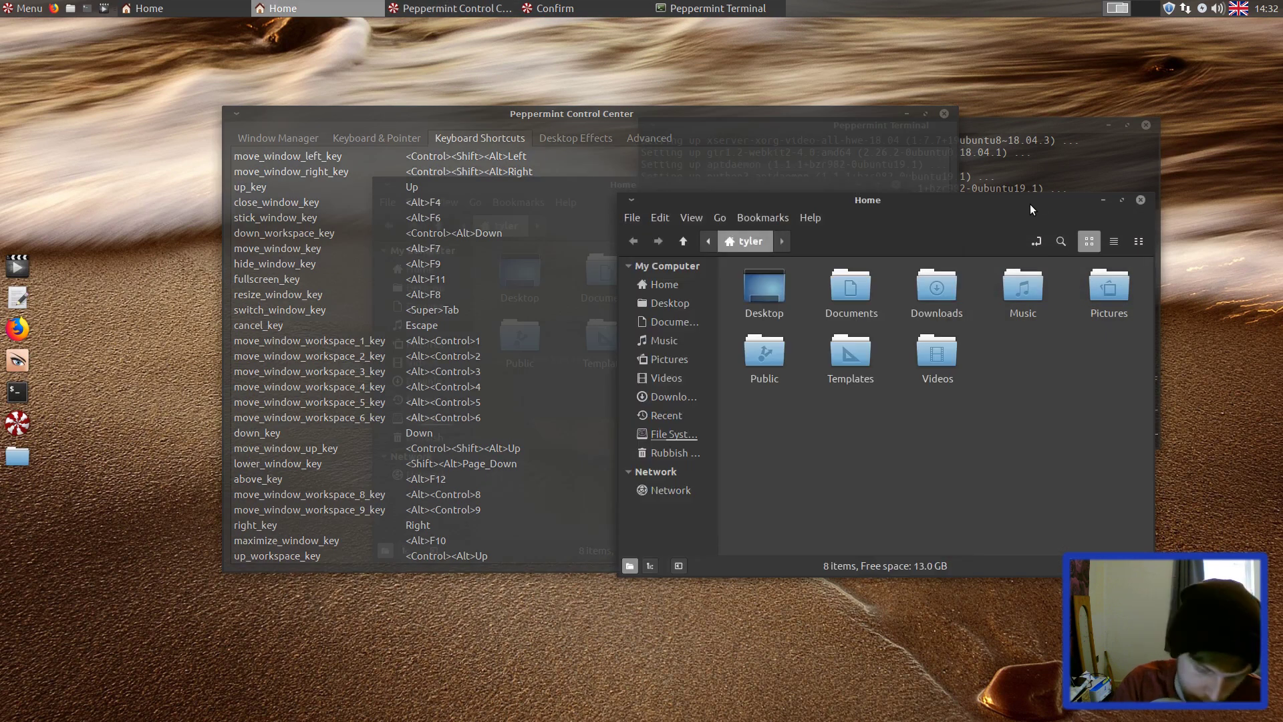
pyautogui.press('Down')
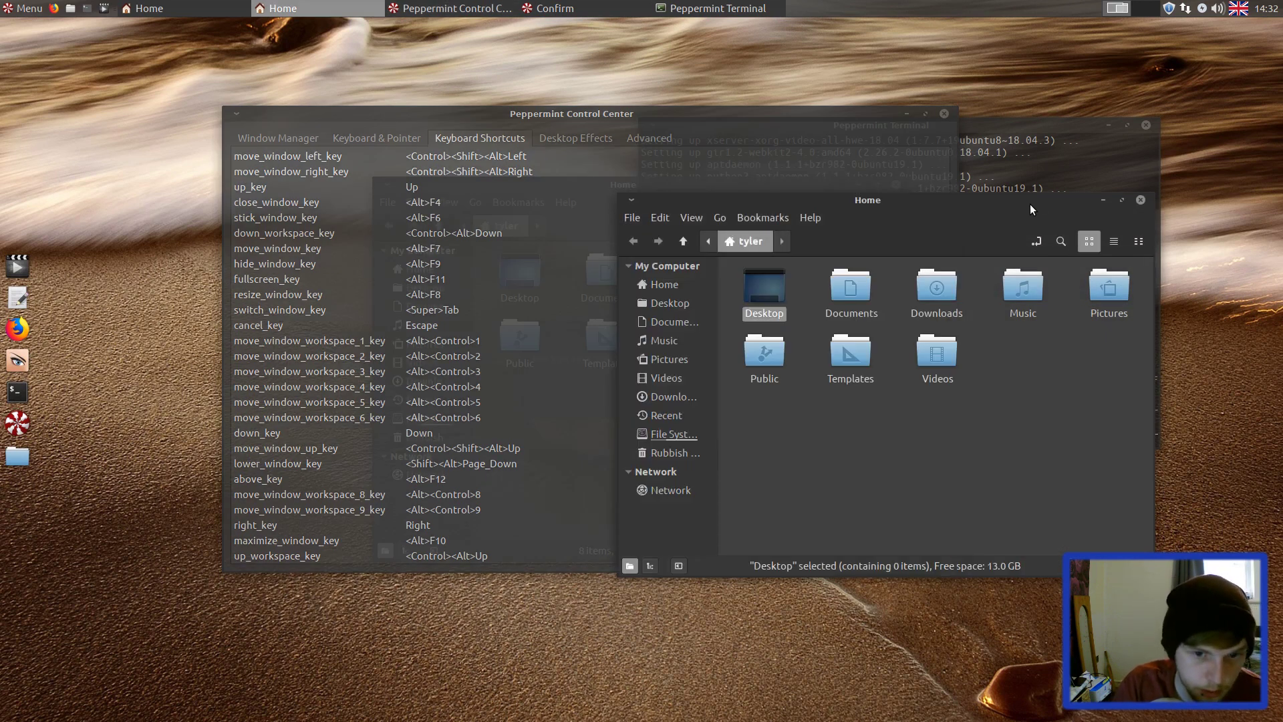
pyautogui.hotkey('shift', 'Down')
pyautogui.hotkey('shift', 'Right')
pyautogui.hotkey('shift', 'Left')
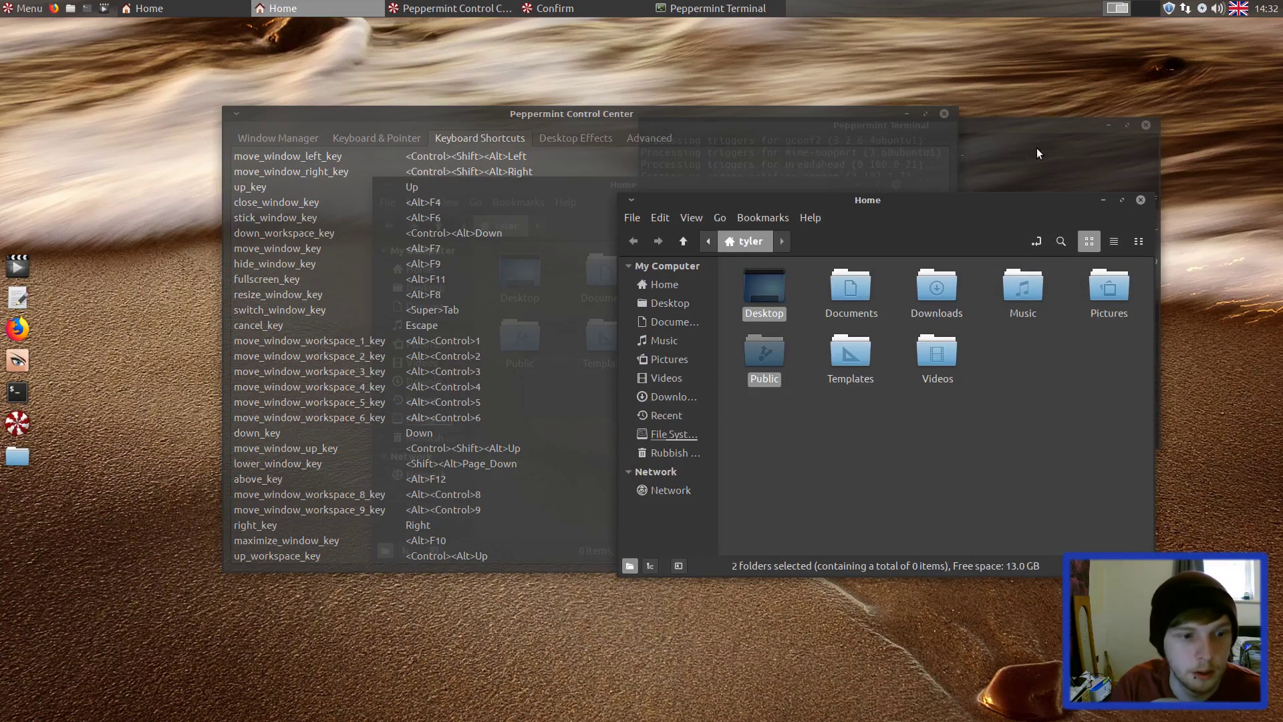
pyautogui.click(636, 113)
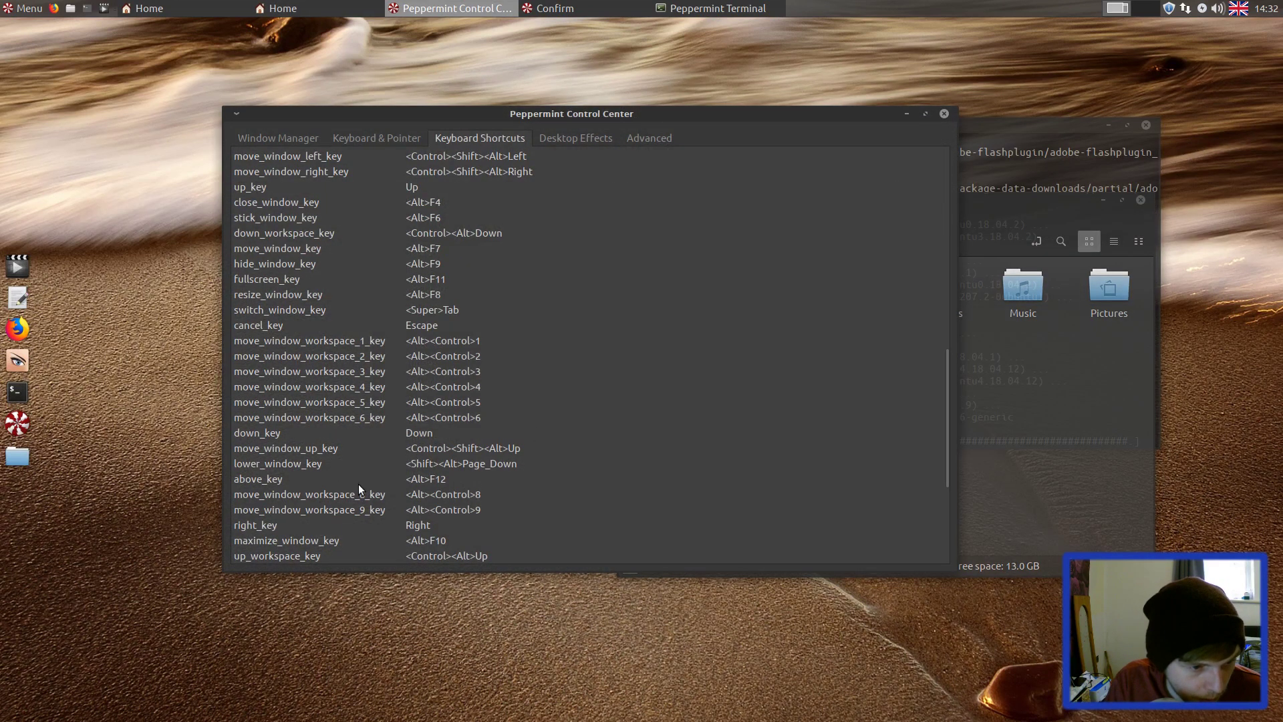
# - Review the Window Manager Shortcuts and select fullscreen_key (<Alt>F11)
pyautogui.scroll(-5, 359, 489)
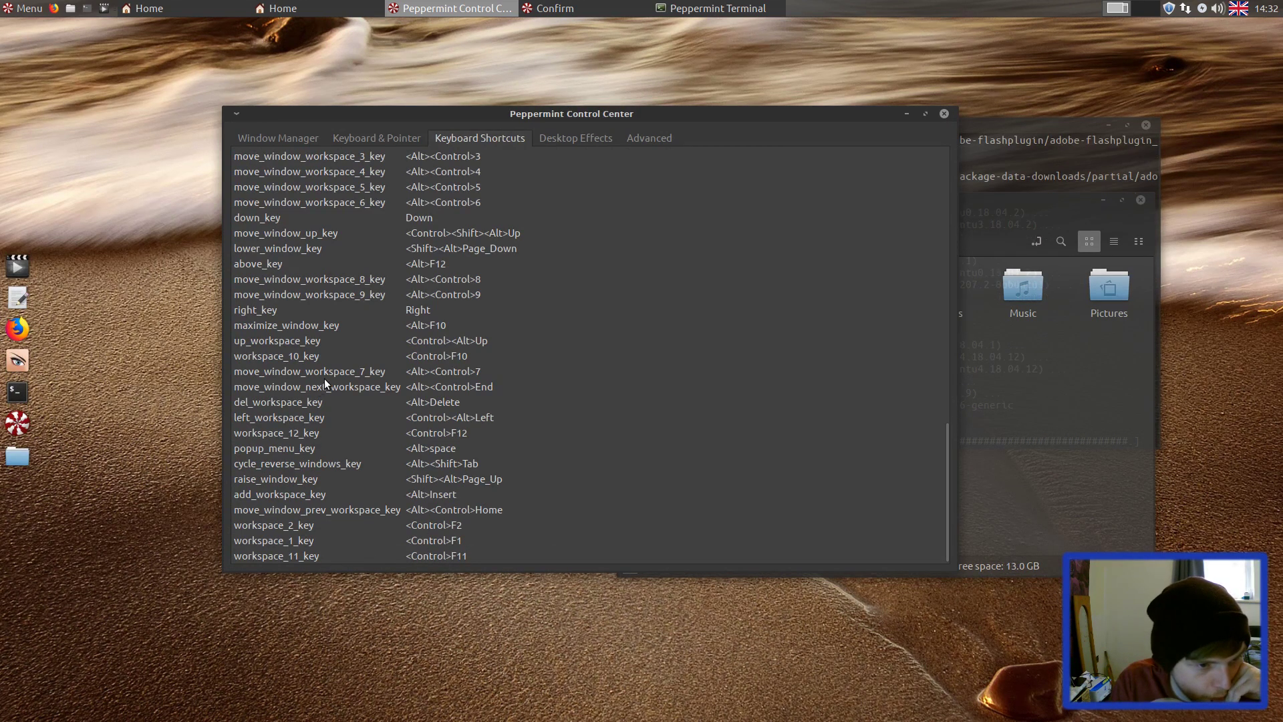
pyautogui.scroll(4, 367, 374)
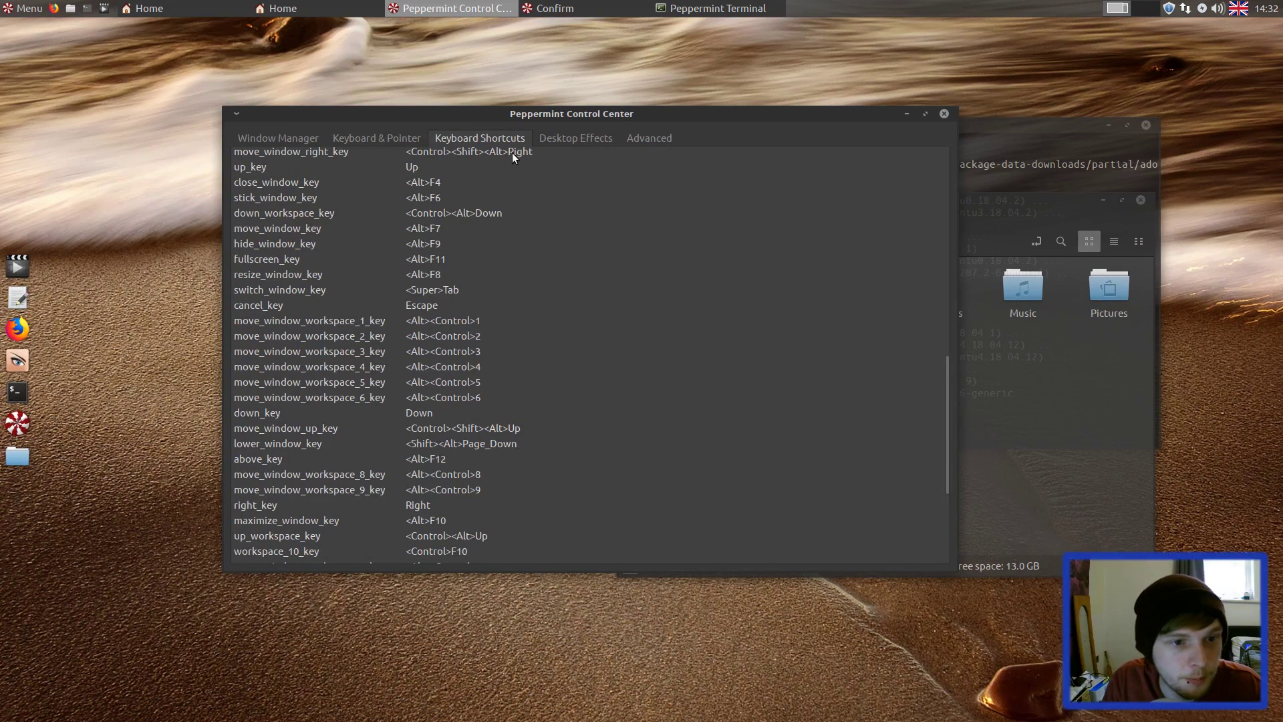
pyautogui.scroll(5, 669, 365)
pyautogui.scroll(-4, 747, 341)
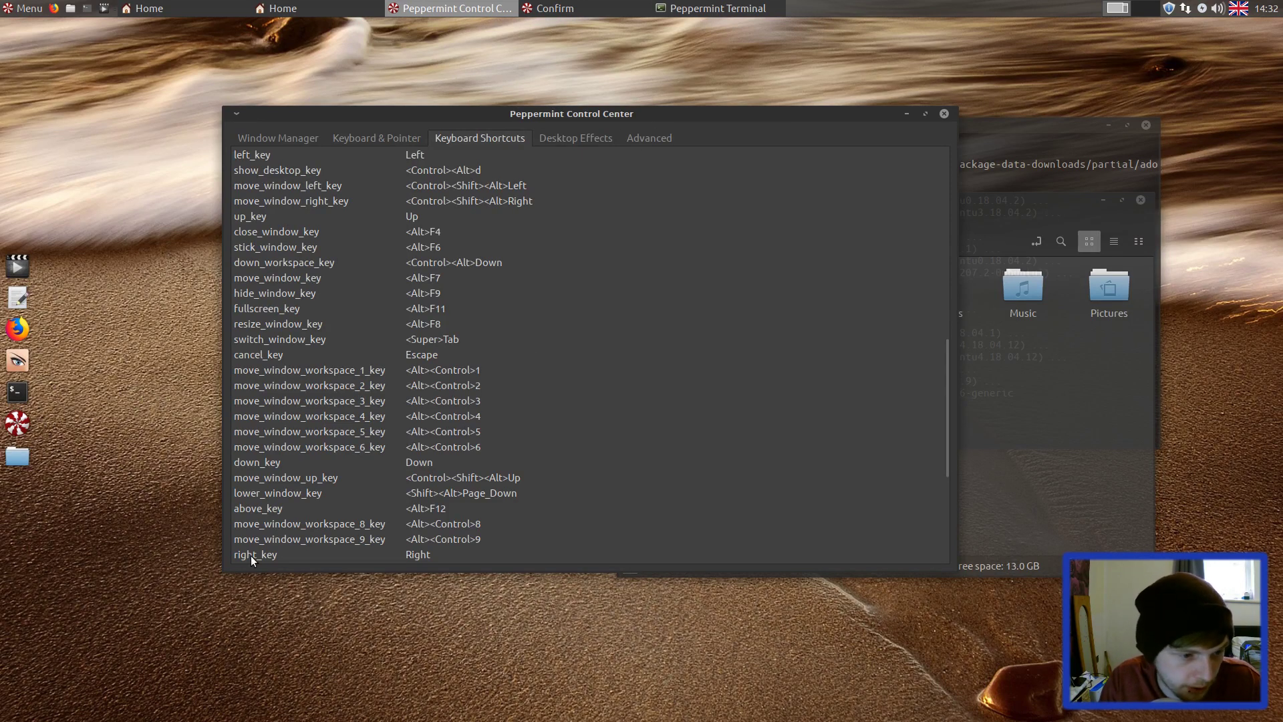
pyautogui.scroll(3, 274, 439)
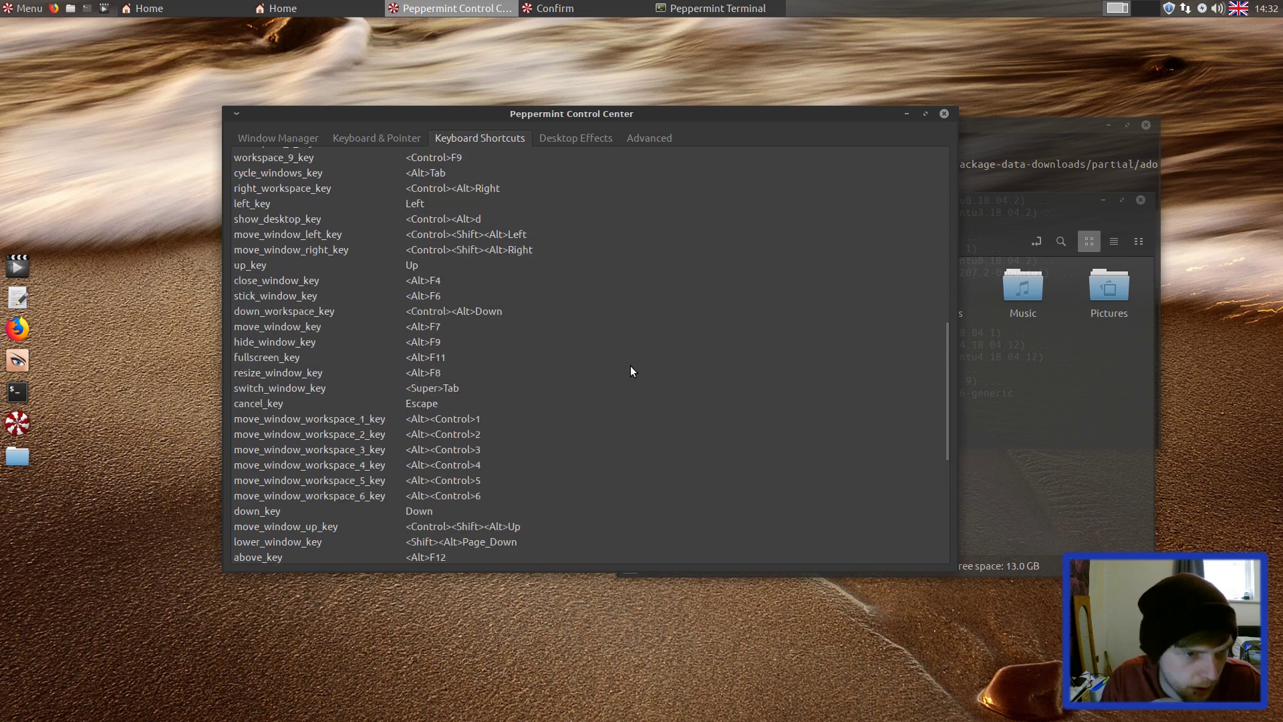
pyautogui.click(663, 367)
pyautogui.moveTo(945, 355); pyautogui.dragTo(945, 338)
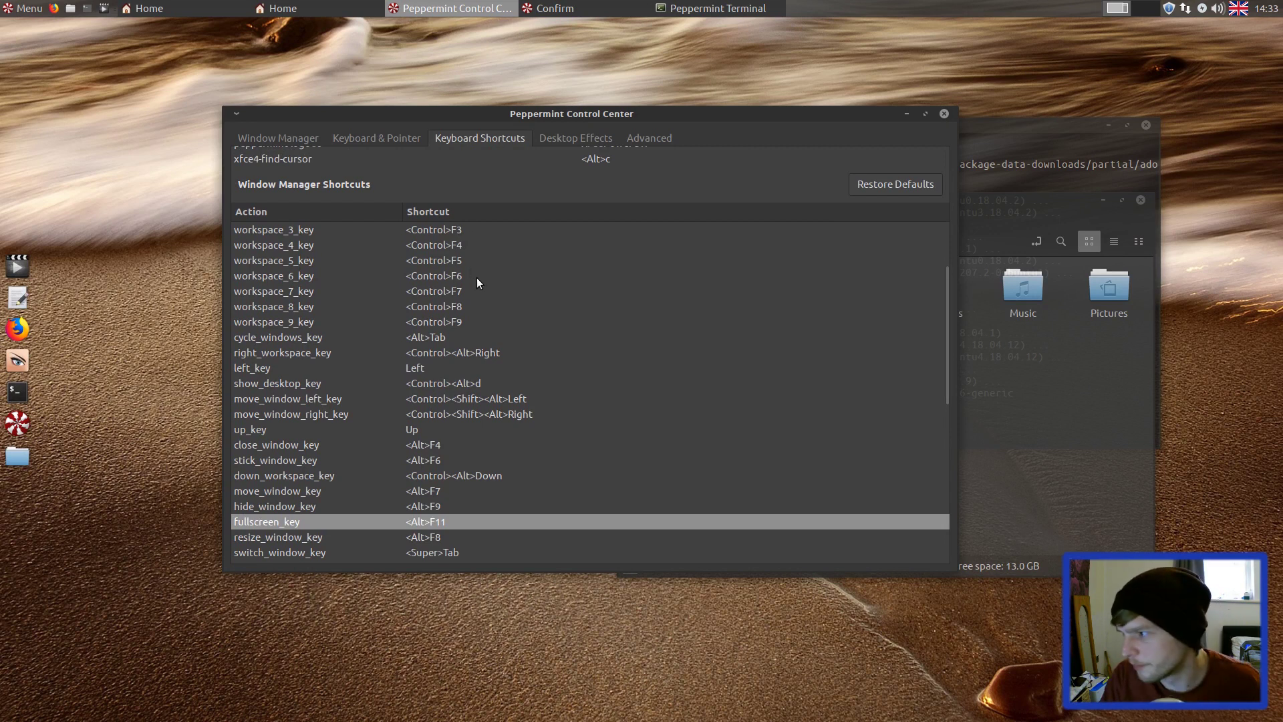
pyautogui.scroll(-3, 504, 365)
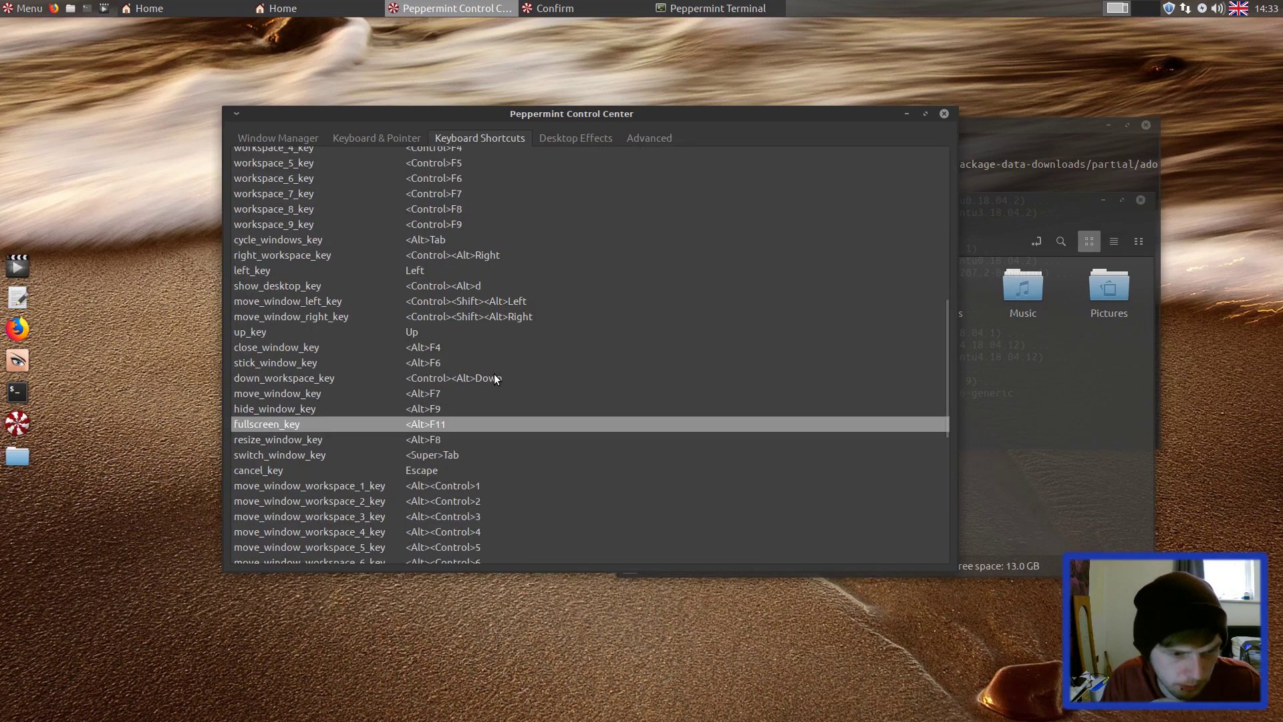
pyautogui.scroll(-2, 494, 378)
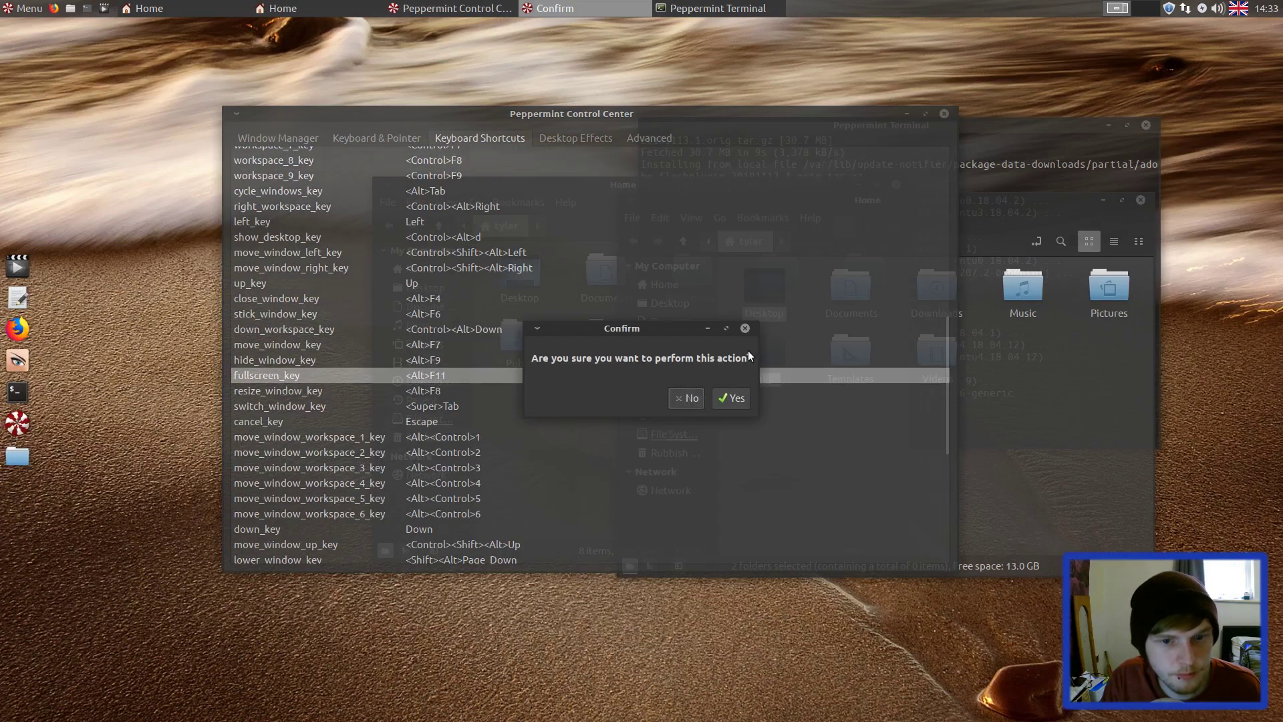
# - Dismiss the confirmation prompt and cycle through the open windows to the Home file manager
pyautogui.click(745, 327)
pyautogui.hotkey('alt', 'Tab')
pyautogui.hotkey('alt', 'Tab')
pyautogui.hotkey('alt', 'Tab')
pyautogui.hotkey('alt', 'Tab')
pyautogui.hotkey('alt', 'Tab')
pyautogui.hotkey('alt', 'Tab')
pyautogui.hotkey('alt', 'Tab')
pyautogui.hotkey('alt', 'Tab')
pyautogui.hotkey('alt', 'Tab')
pyautogui.hotkey('alt', 'Tab')
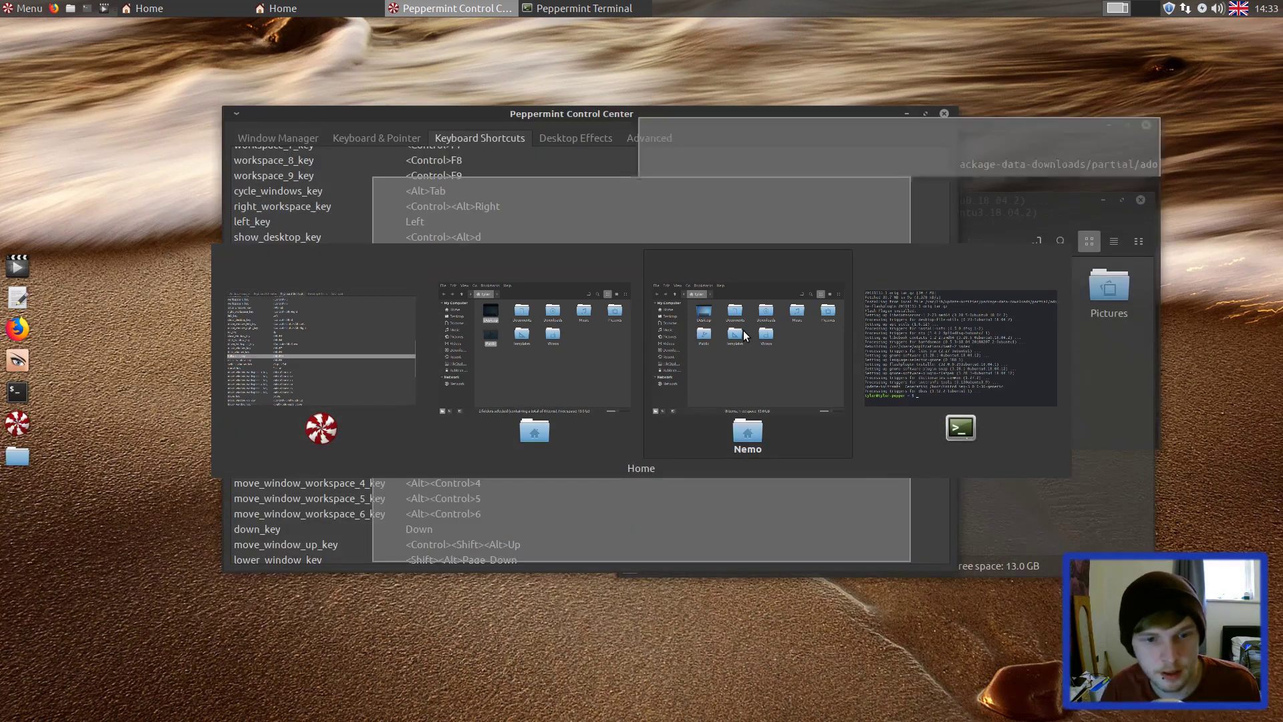
pyautogui.hotkey('alt', 'Tab')
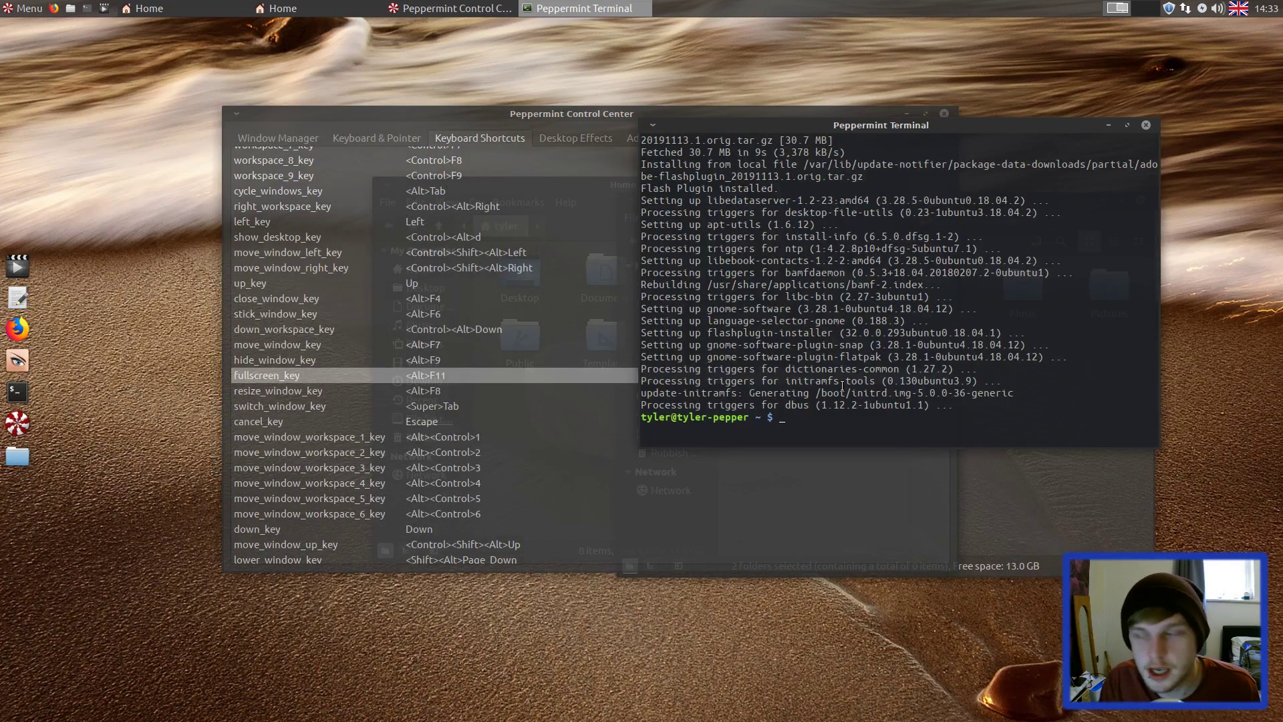
pyautogui.hotkey('alt', 'Tab')
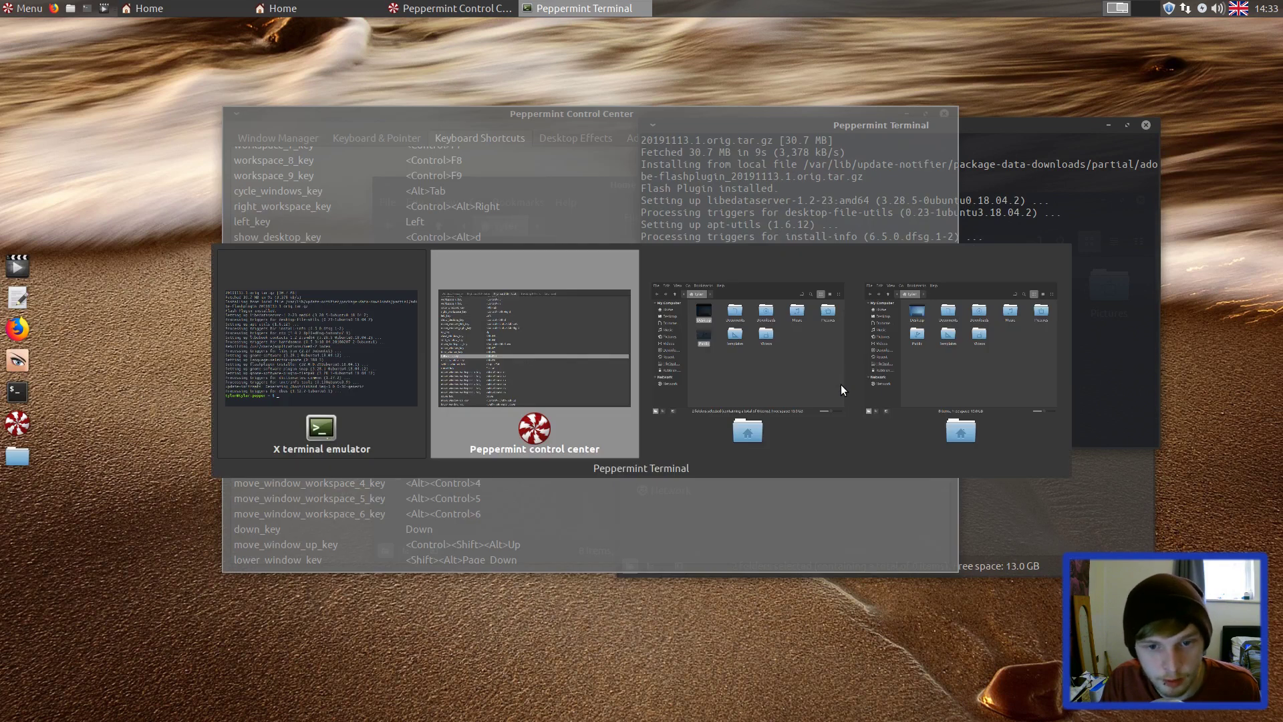
pyautogui.hotkey('alt', 'Tab')
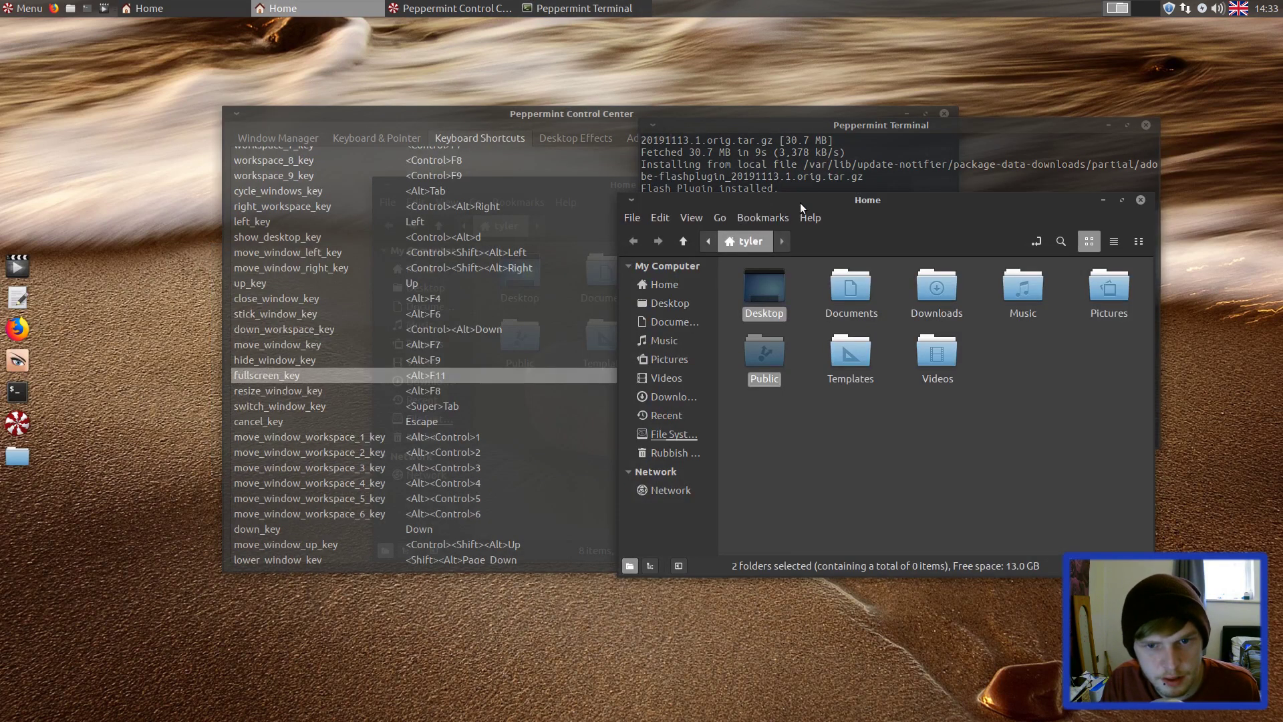
# - Snap Control Center to the left half, terminal to the right, and a Home window bottom-right
pyautogui.moveTo(800, 202); pyautogui.dragTo(411, 232)
pyautogui.moveTo(489, 119); pyautogui.dragTo(1, 171)
pyautogui.moveTo(794, 123); pyautogui.dragTo(1281, 3)
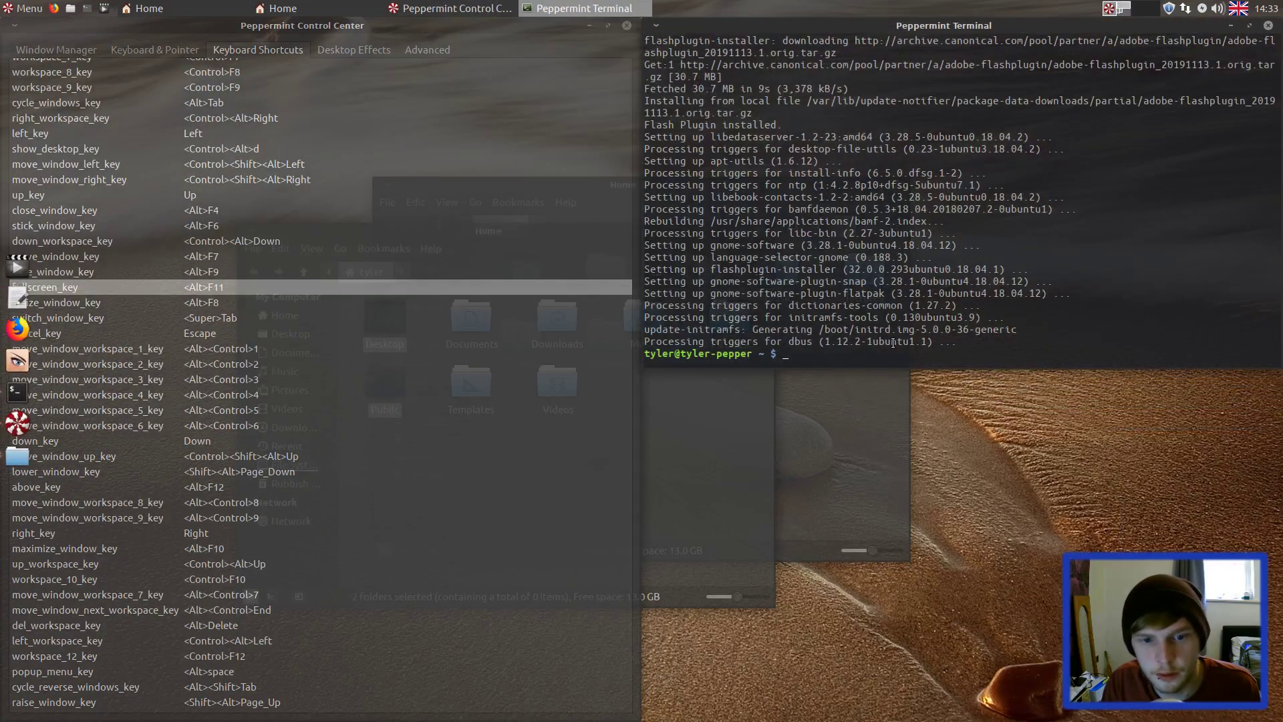
pyautogui.click(763, 457)
pyautogui.moveTo(684, 224); pyautogui.dragTo(1277, 715)
# - Tile Control Center into the top-left quarter and the other Home window bottom-left
pyautogui.moveTo(528, 31); pyautogui.dragTo(4, 58)
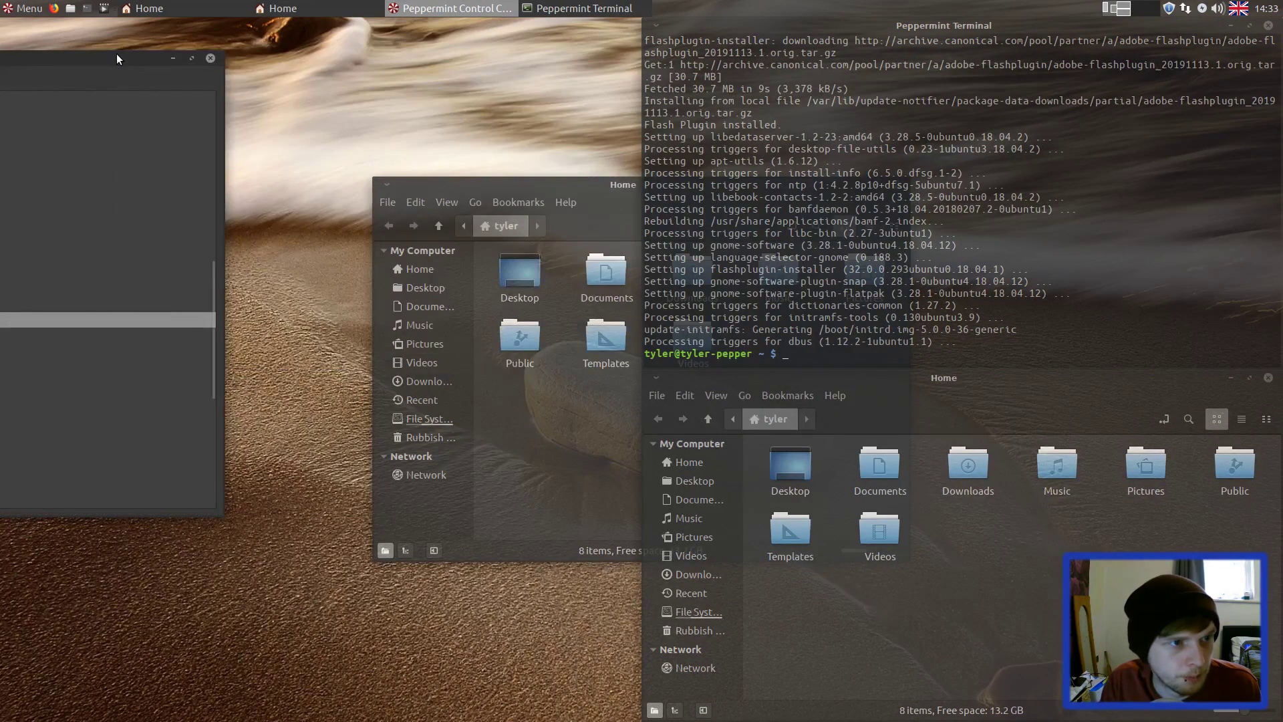
pyautogui.moveTo(116, 59); pyautogui.dragTo(2, 18)
pyautogui.click(616, 186)
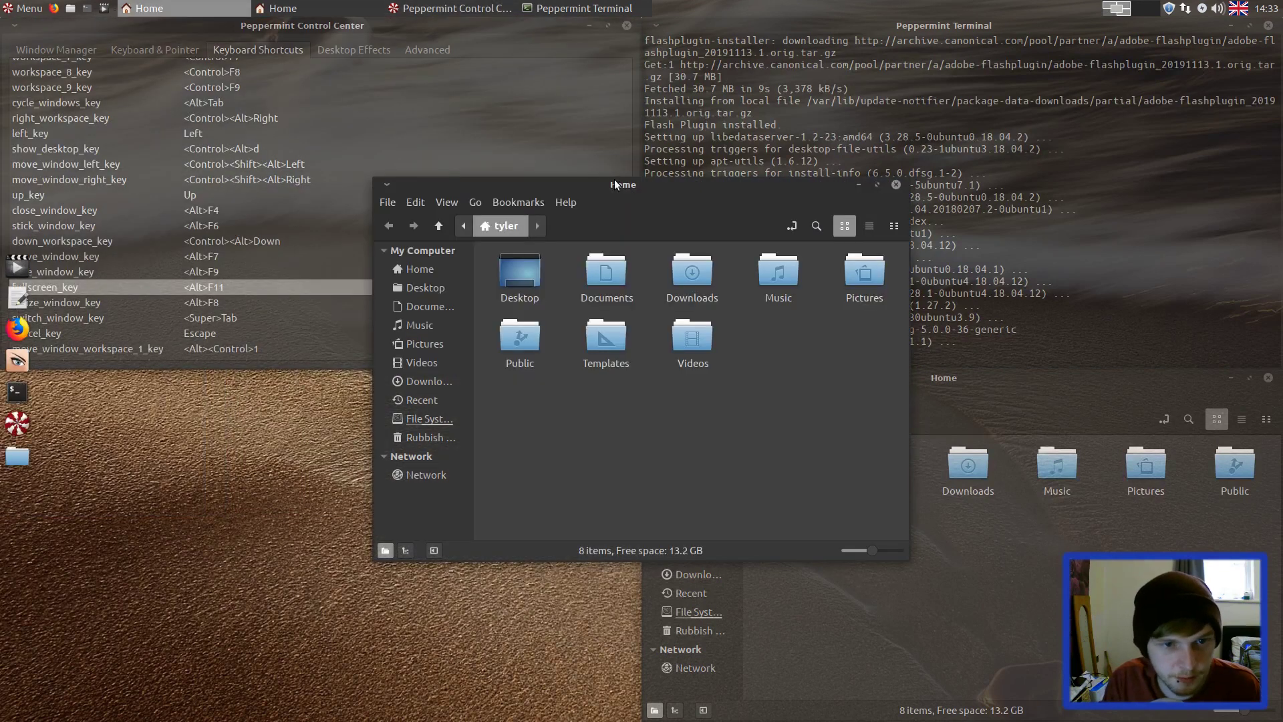
pyautogui.moveTo(617, 186); pyautogui.dragTo(2, 719)
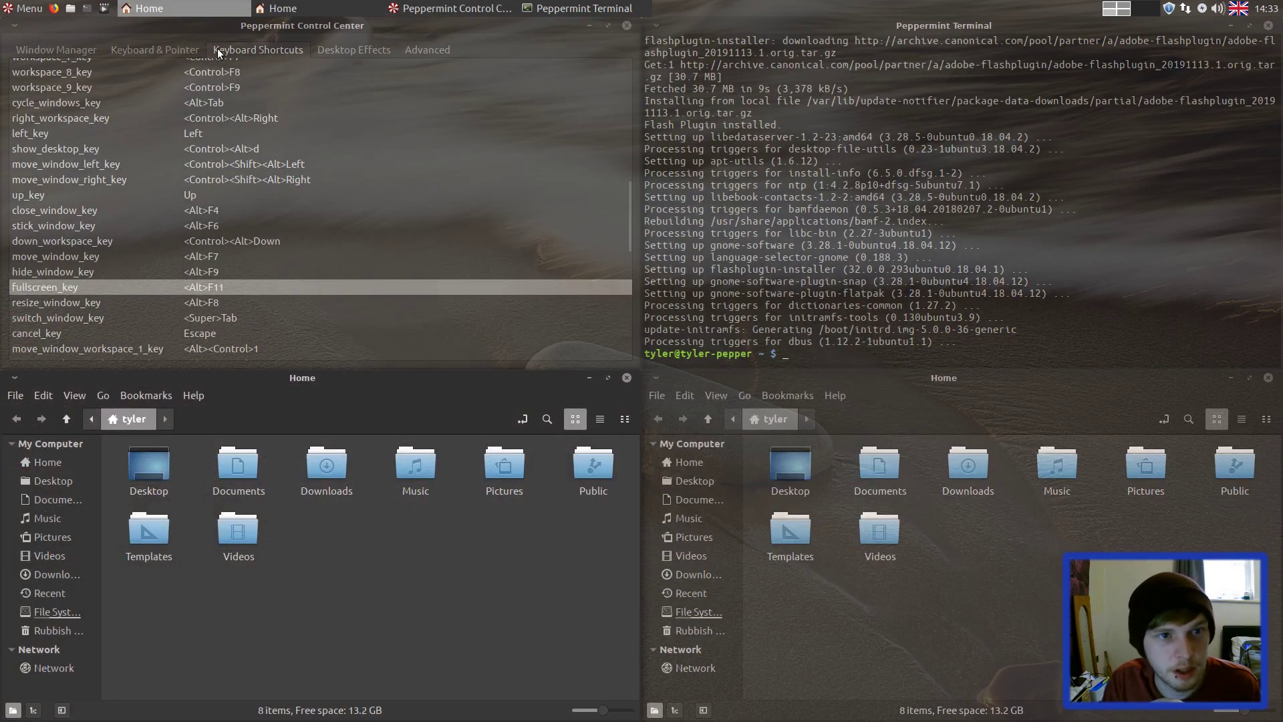
# - Reveal the desktop, then open a terminal and run htop to view running processes
pyautogui.click(1139, 9)
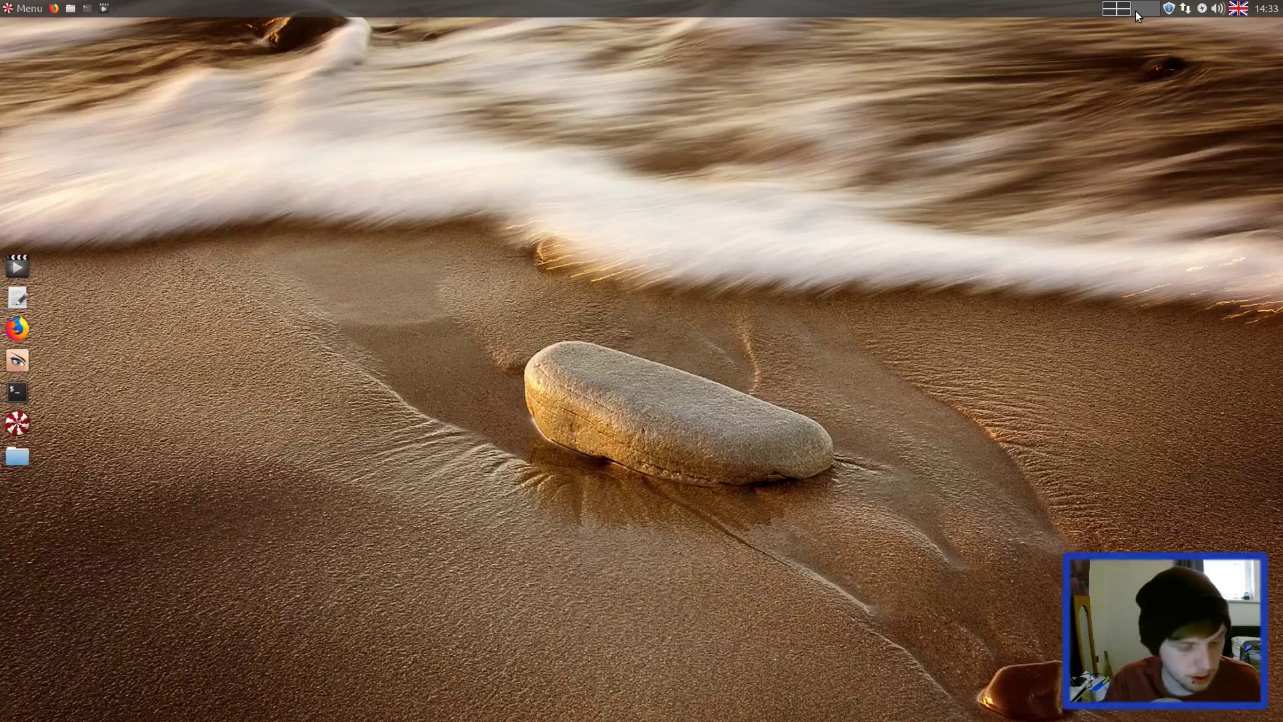
pyautogui.hotkey('ctrl', 'alt', 't')
pyautogui.write('htop')
pyautogui.press('Return')
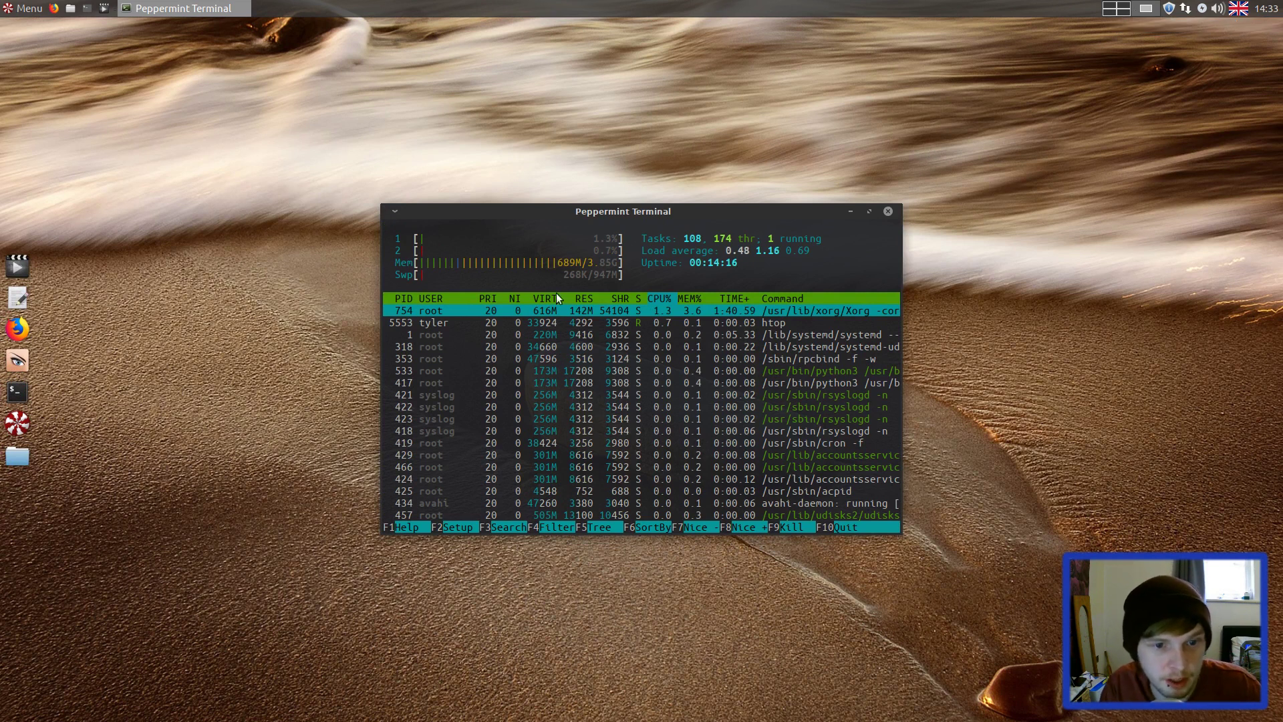
# - Quit htop and run cat /proc/sys/vm/swappiness to read the value 60
pyautogui.write('q')
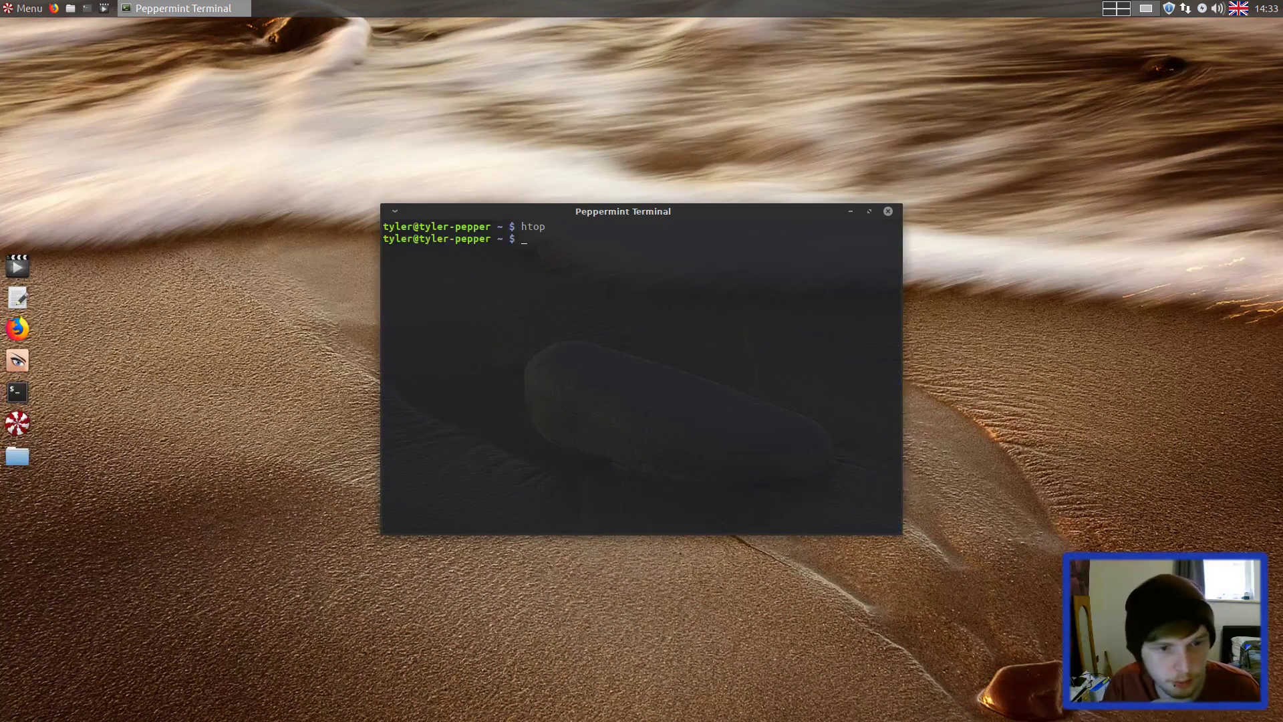
pyautogui.write('cva')
pyautogui.press('BackSpace')
pyautogui.press('BackSpace')
pyautogui.write('at /proc/sys/vm/sd')
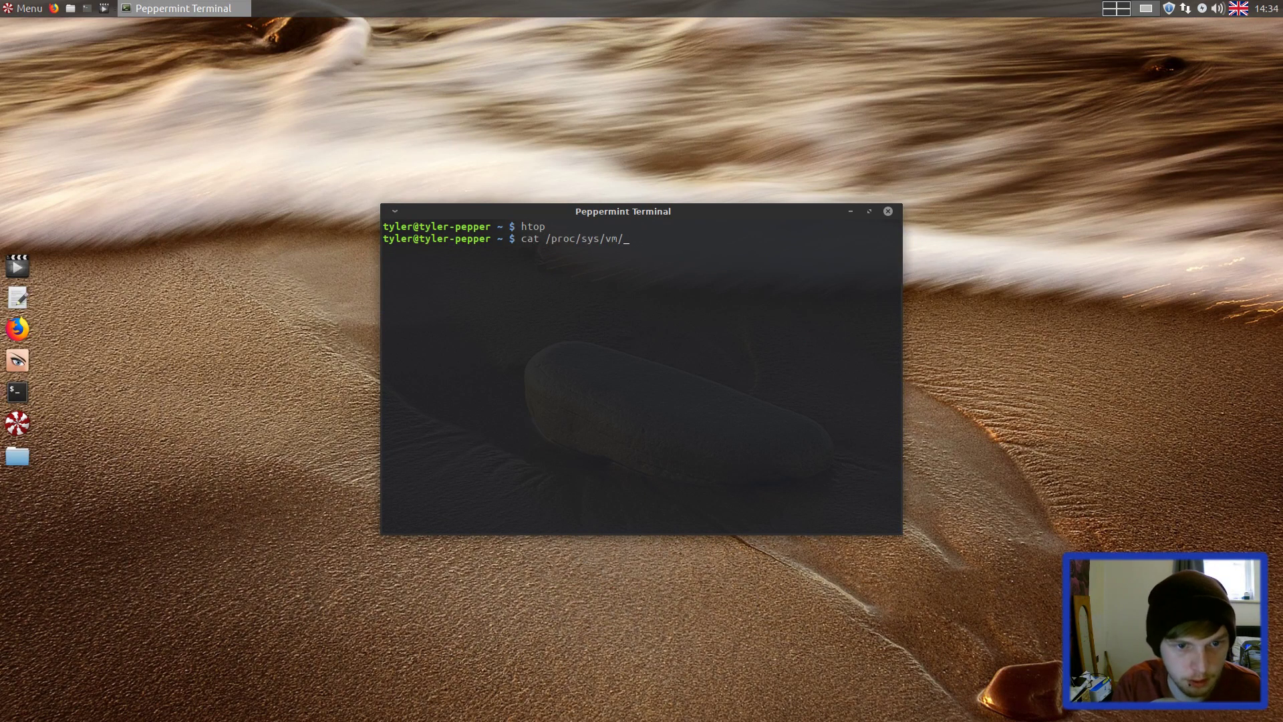
pyautogui.press('BackSpace')
pyautogui.write('wappiness')
pyautogui.press('Return')
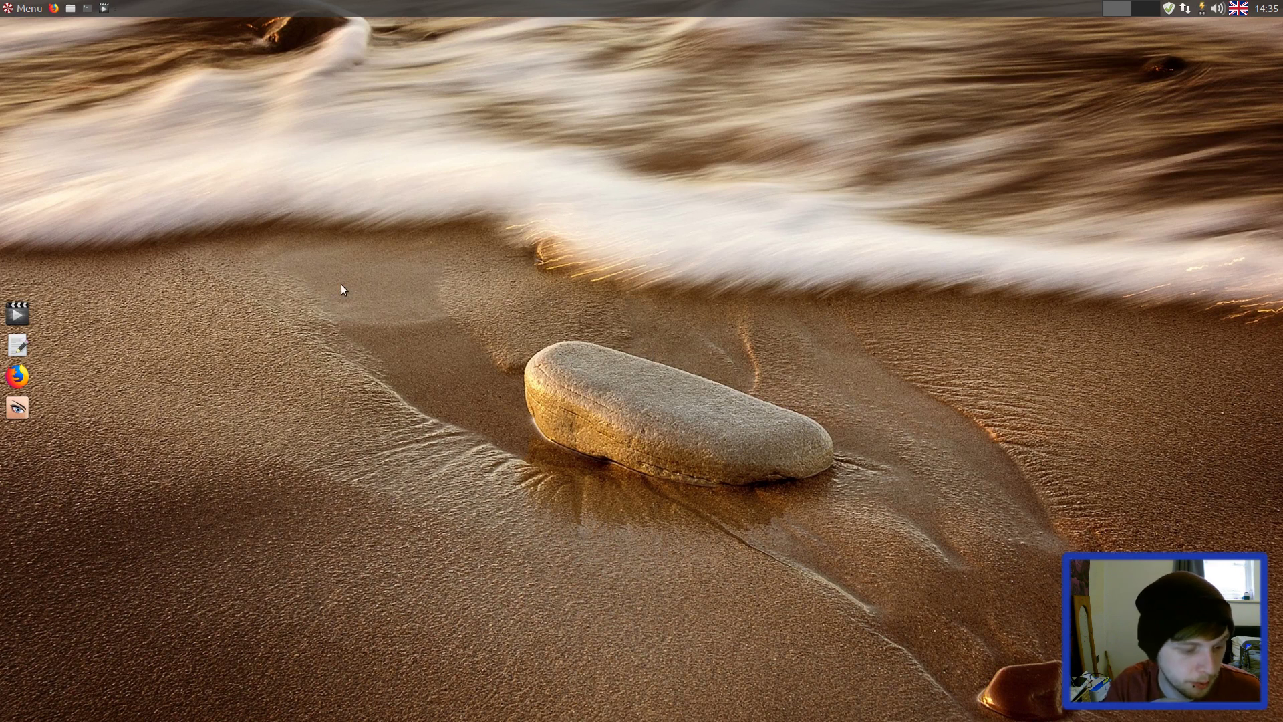
# - Launch the Software app store from the menu by searching 'soft' and centre its window
pyautogui.click(22, 8)
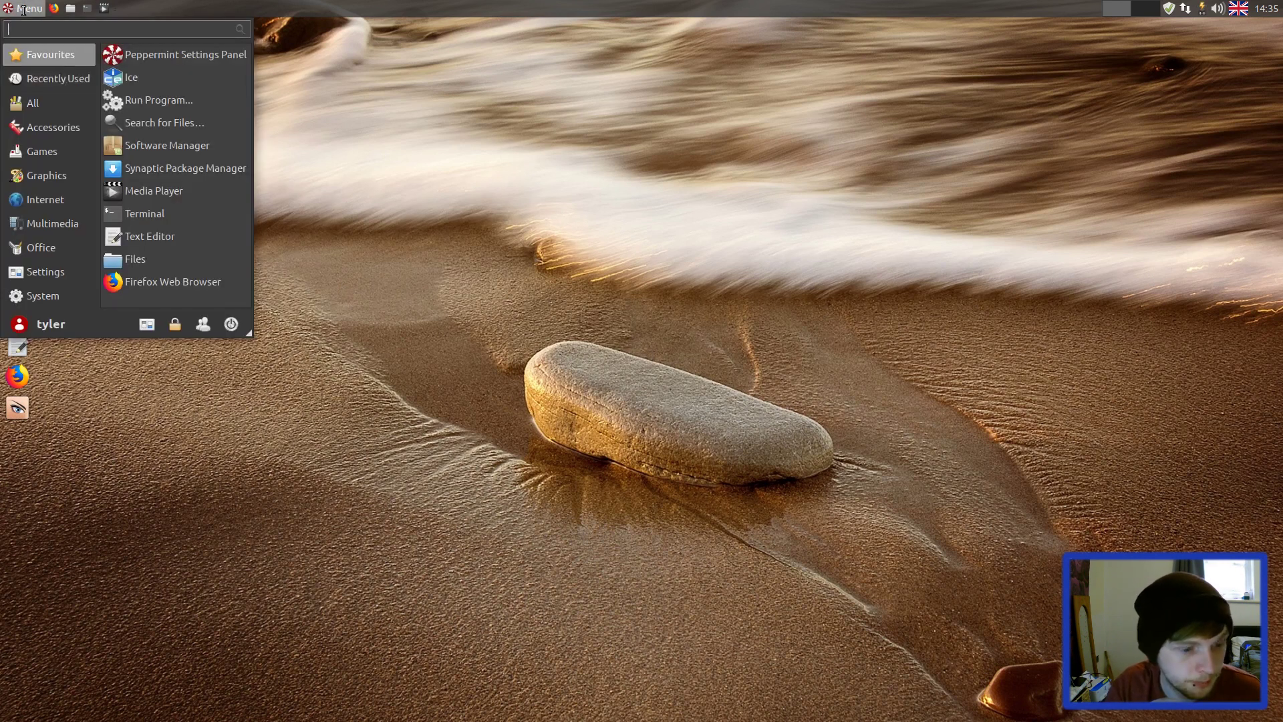
pyautogui.write('soft')
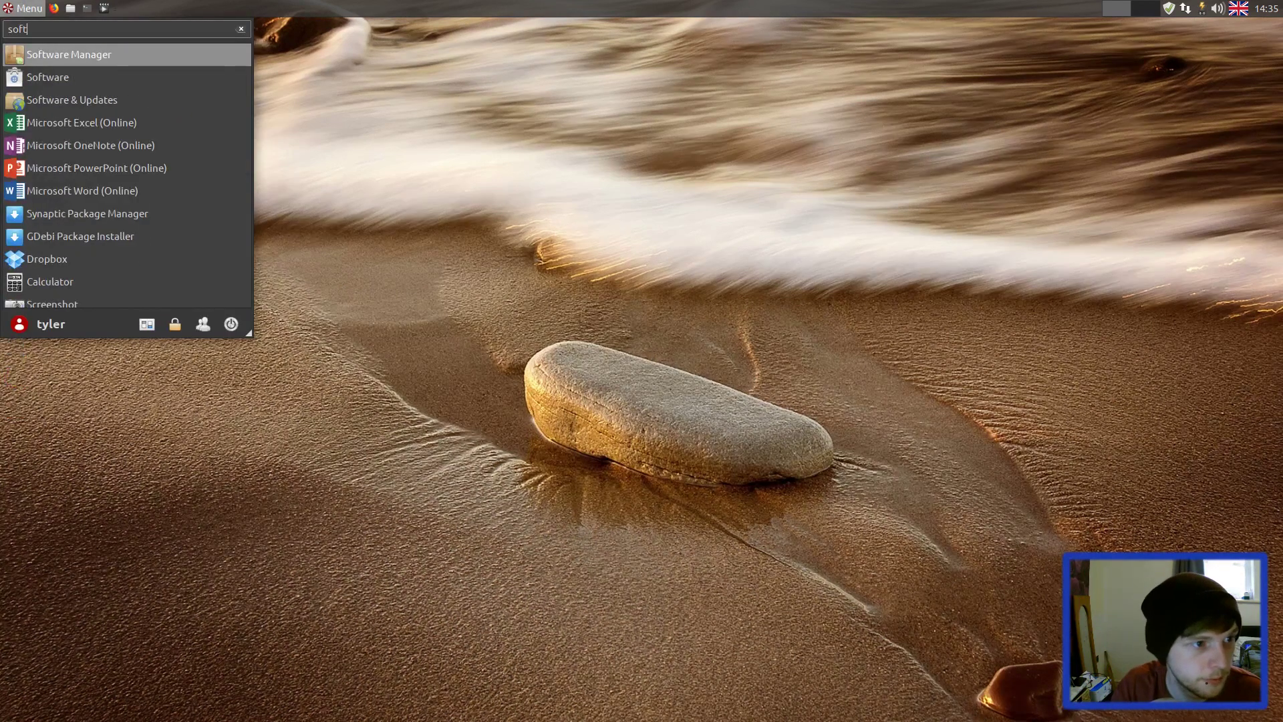
pyautogui.press('Down')
pyautogui.press('Return')
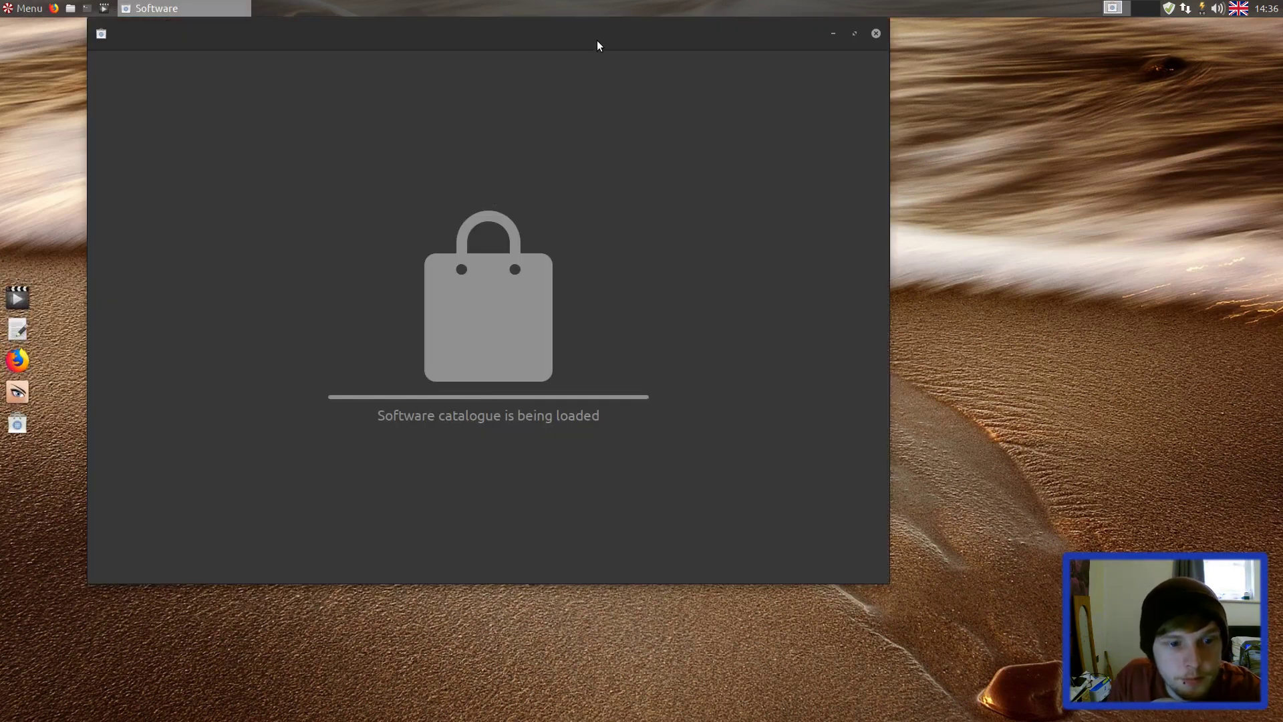
pyautogui.moveTo(596, 41); pyautogui.dragTo(805, 87)
# - Search the store for 'gimp', then return to the store home page
pyautogui.click(1007, 83)
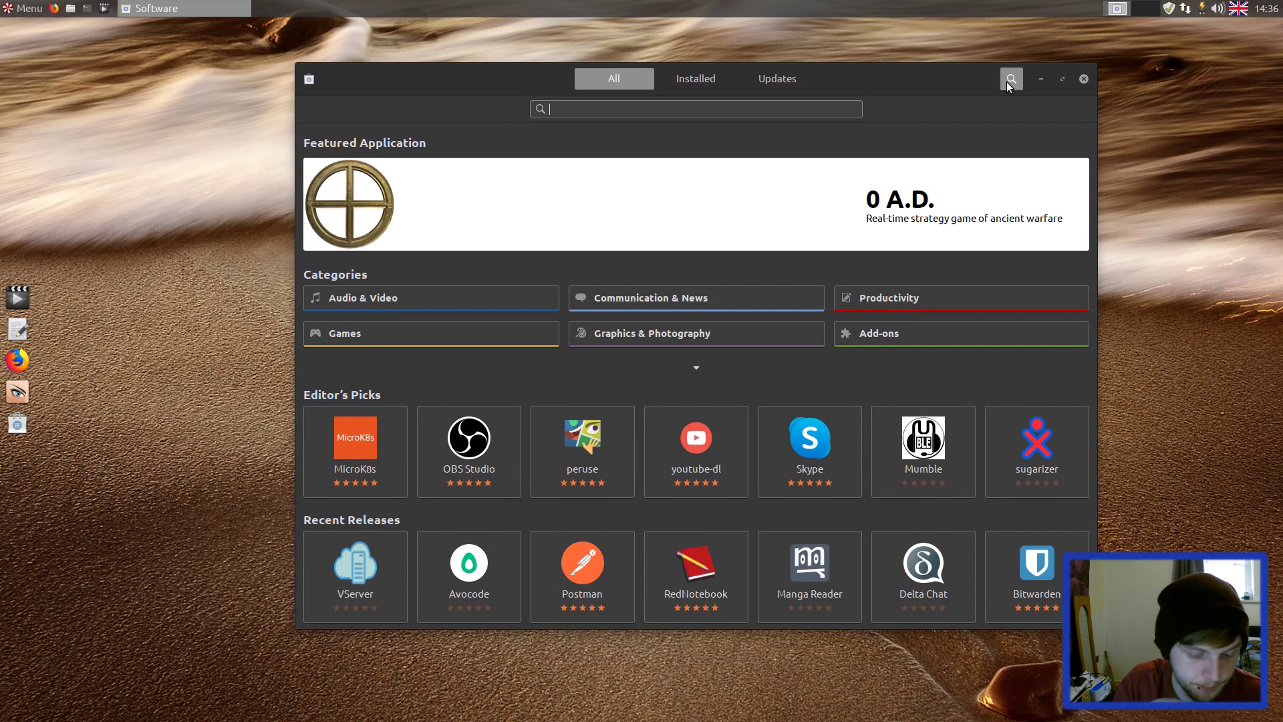
pyautogui.write('gimp')
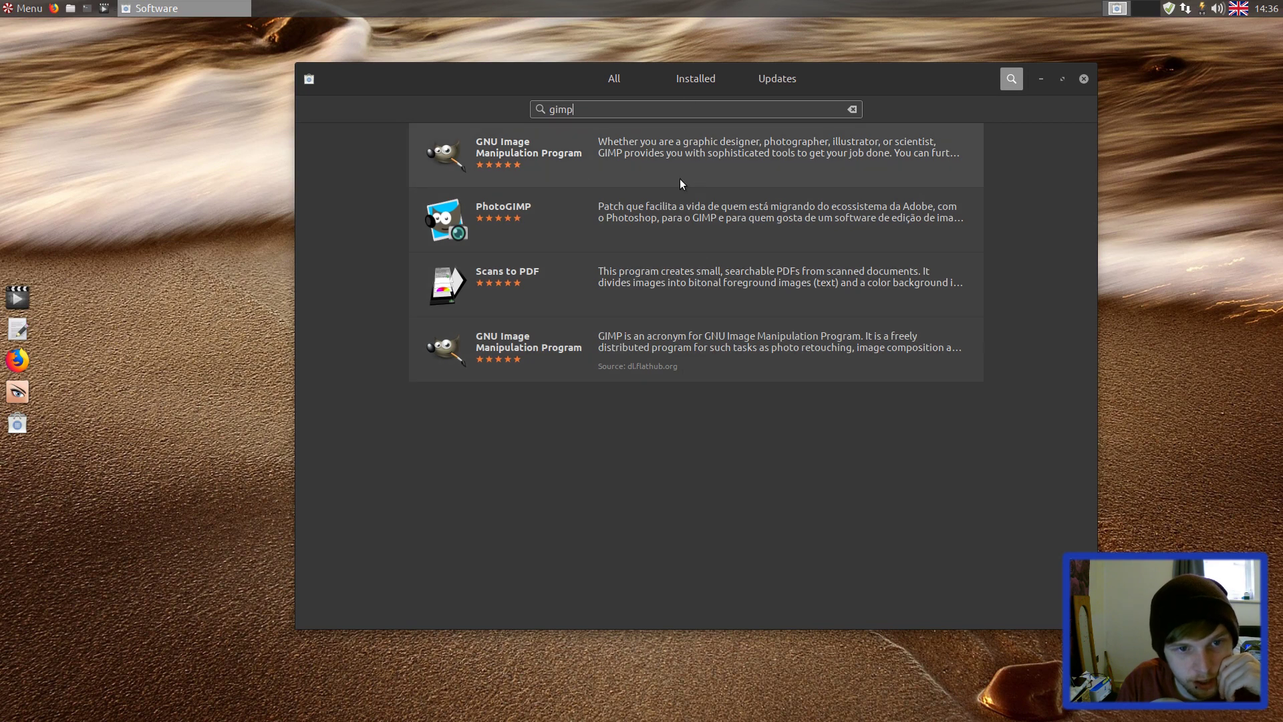
pyautogui.click(612, 77)
pyautogui.scroll(-3, 458, 470)
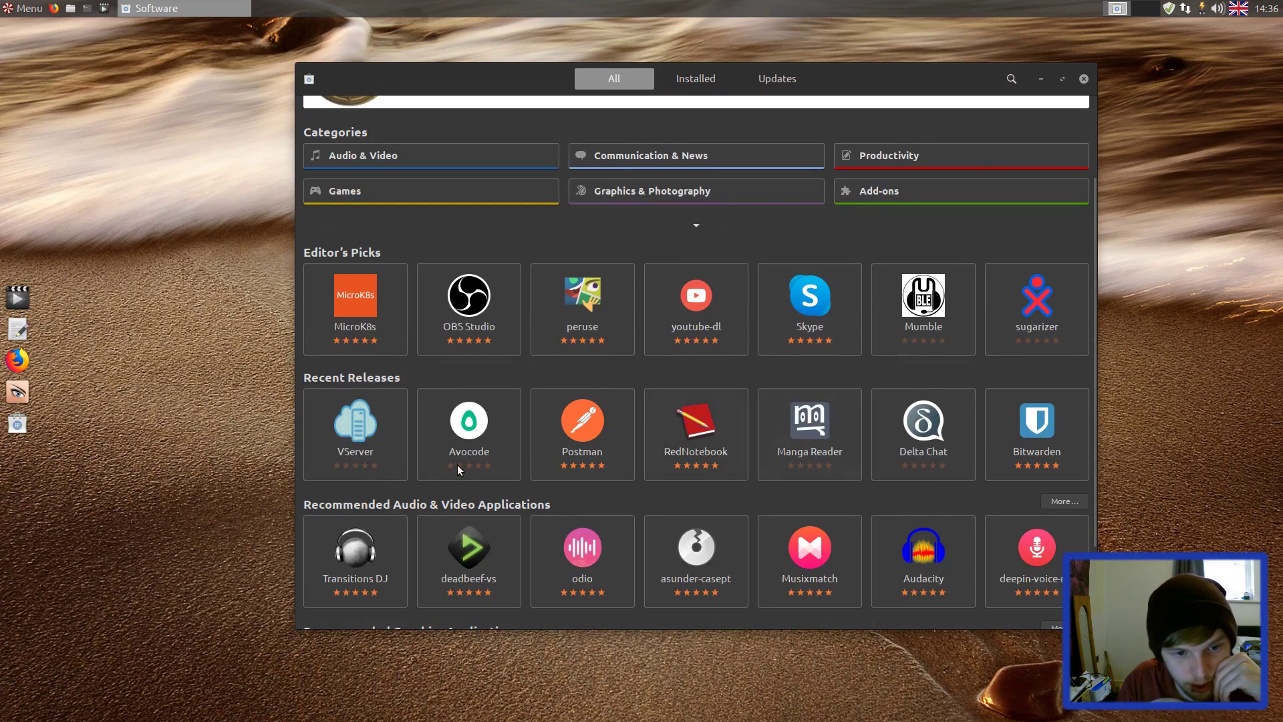
pyautogui.scroll(3, 716, 455)
# - Search 'htop', open the Htop details, copy its source name, and go back to the results
pyautogui.click(1011, 78)
pyautogui.write('htop')
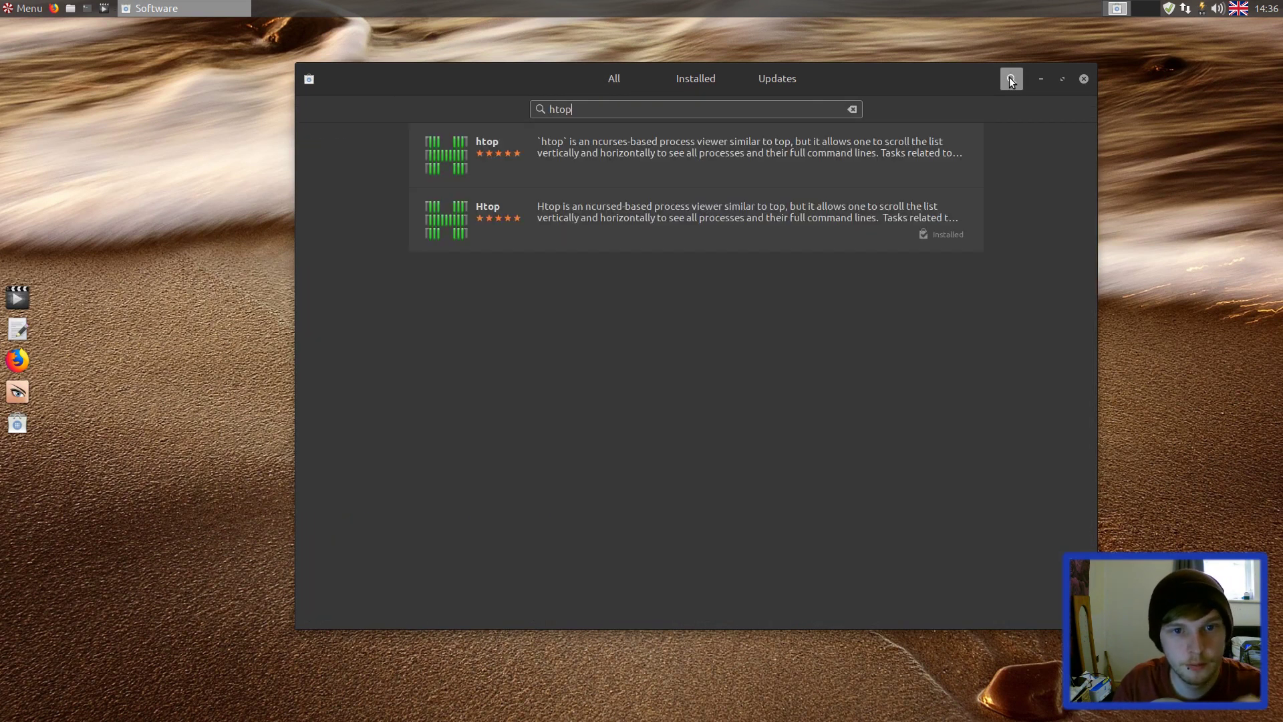
pyautogui.click(767, 229)
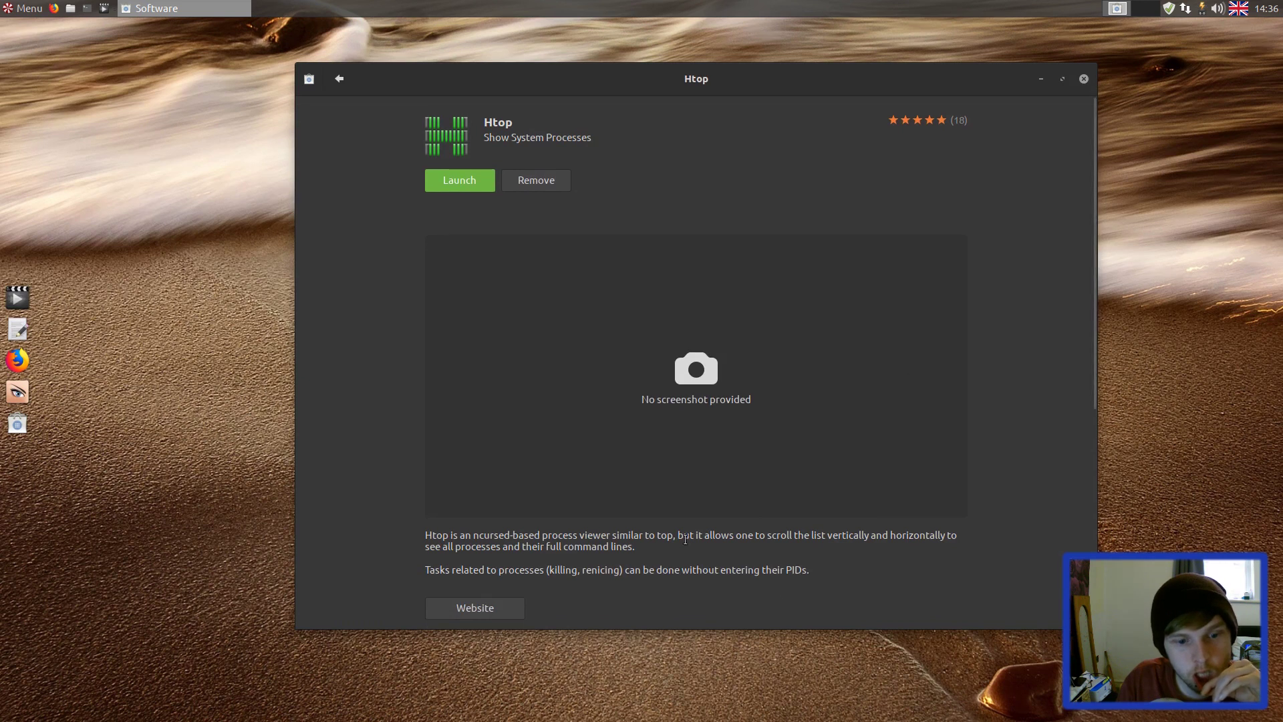
pyautogui.scroll(-5, 685, 538)
pyautogui.moveTo(592, 384); pyautogui.dragTo(499, 385)
pyautogui.rightClick(545, 386)
pyautogui.click(580, 409)
pyautogui.click(339, 79)
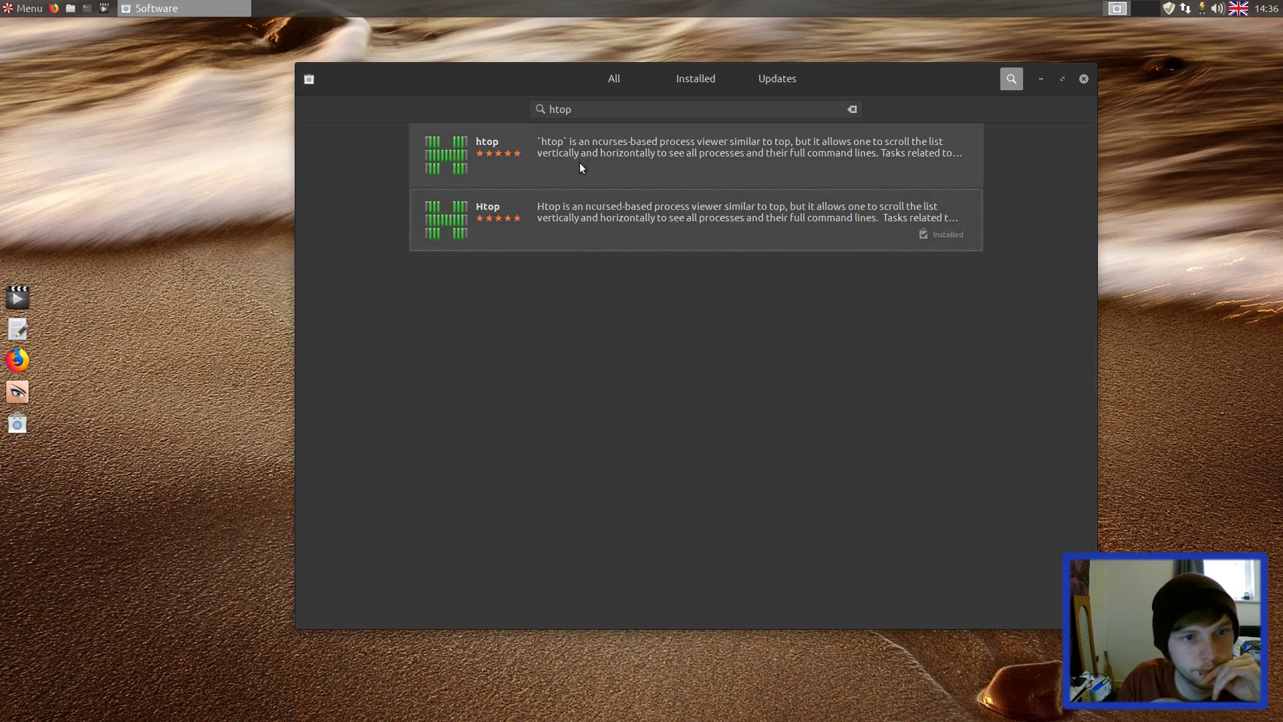
# - Run sudo apt install gimp in a new terminal, entering the password and confirming the packages
pyautogui.click(249, 208)
pyautogui.hotkey('ctrl', 'alt', 't')
pyautogui.write('s')
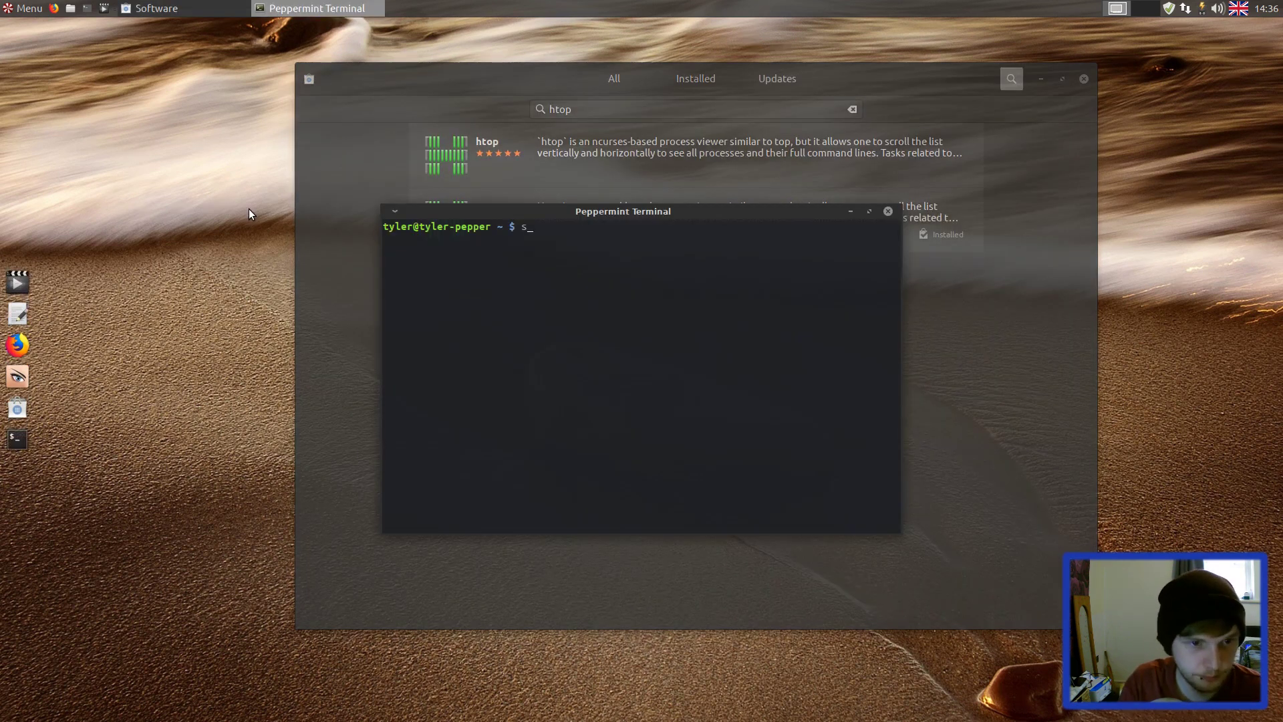
pyautogui.write('udo apt install gimp')
pyautogui.press('Return')
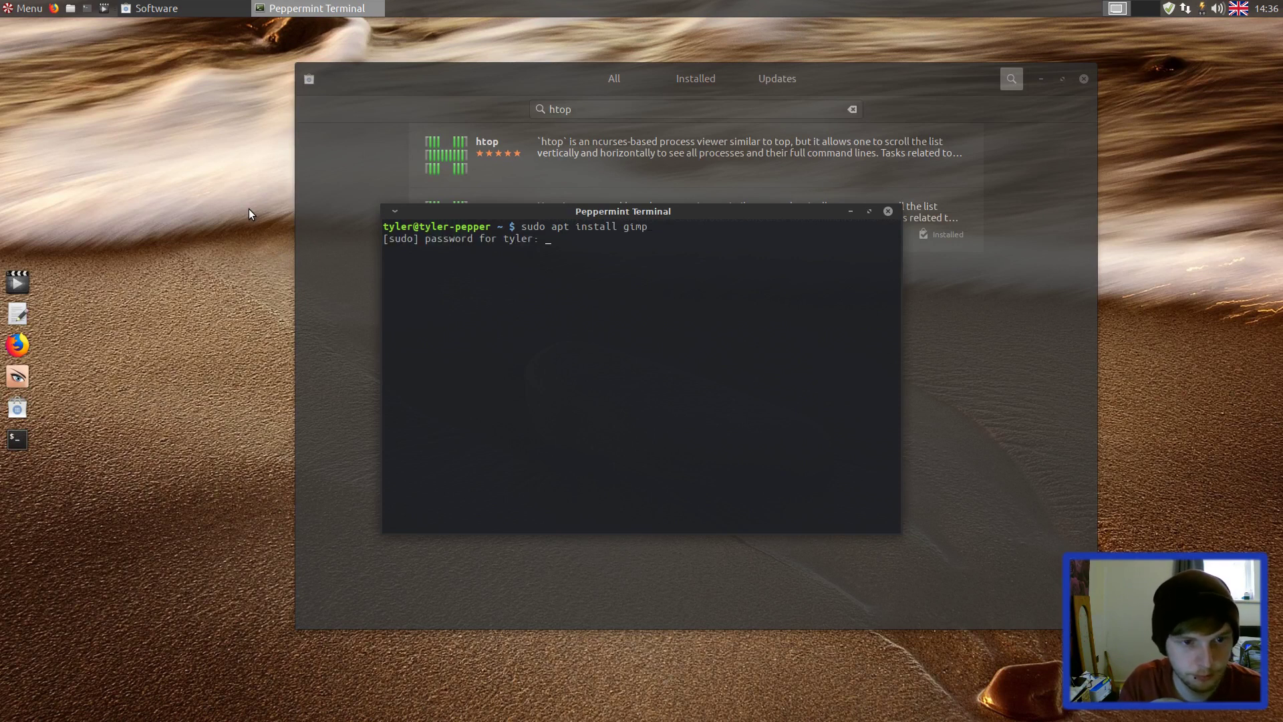
pyautogui.press('Return')
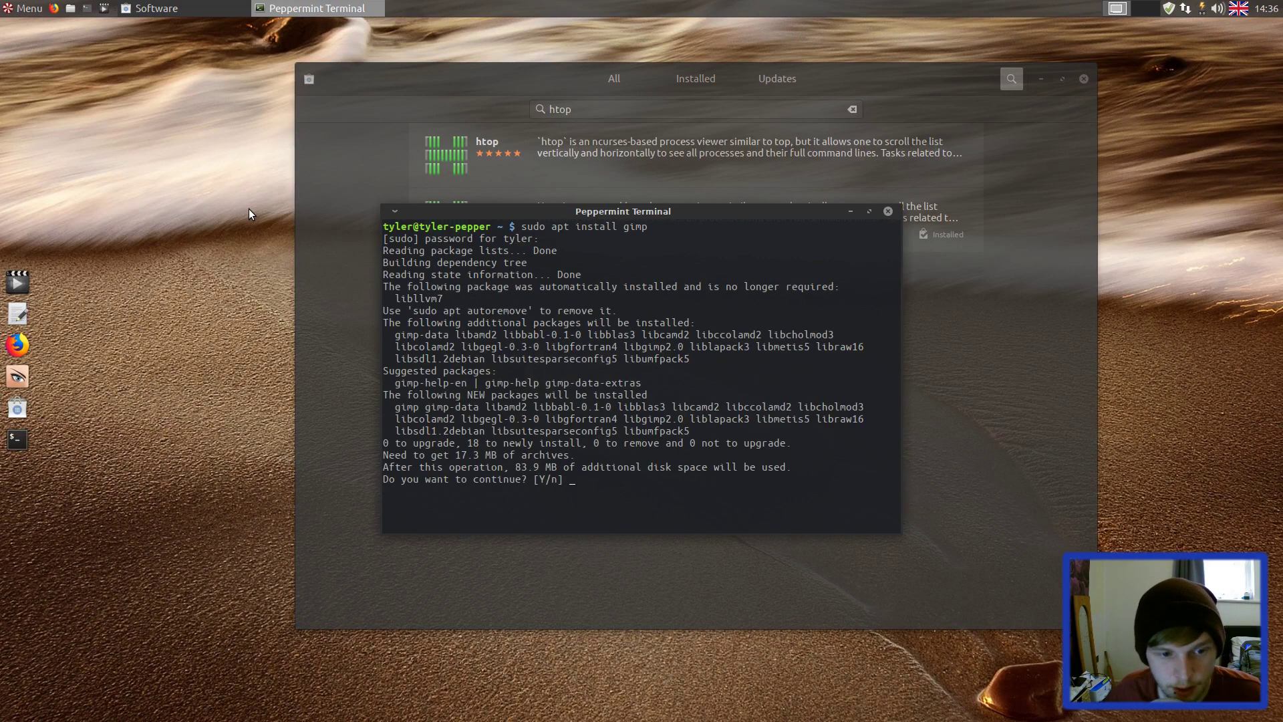
pyautogui.press('Return')
# - Clear the htop search, close the Software window, and move the terminal to the upper right
pyautogui.click(447, 91)
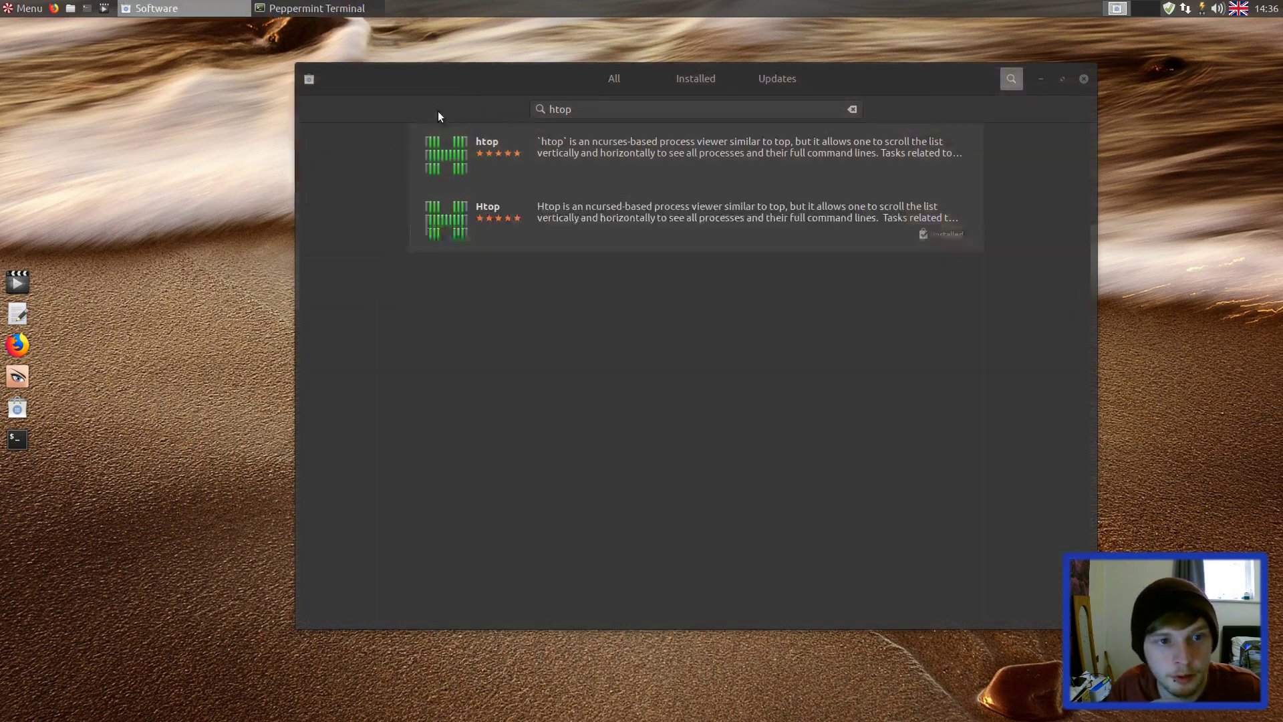
pyautogui.click(852, 109)
pyautogui.click(614, 79)
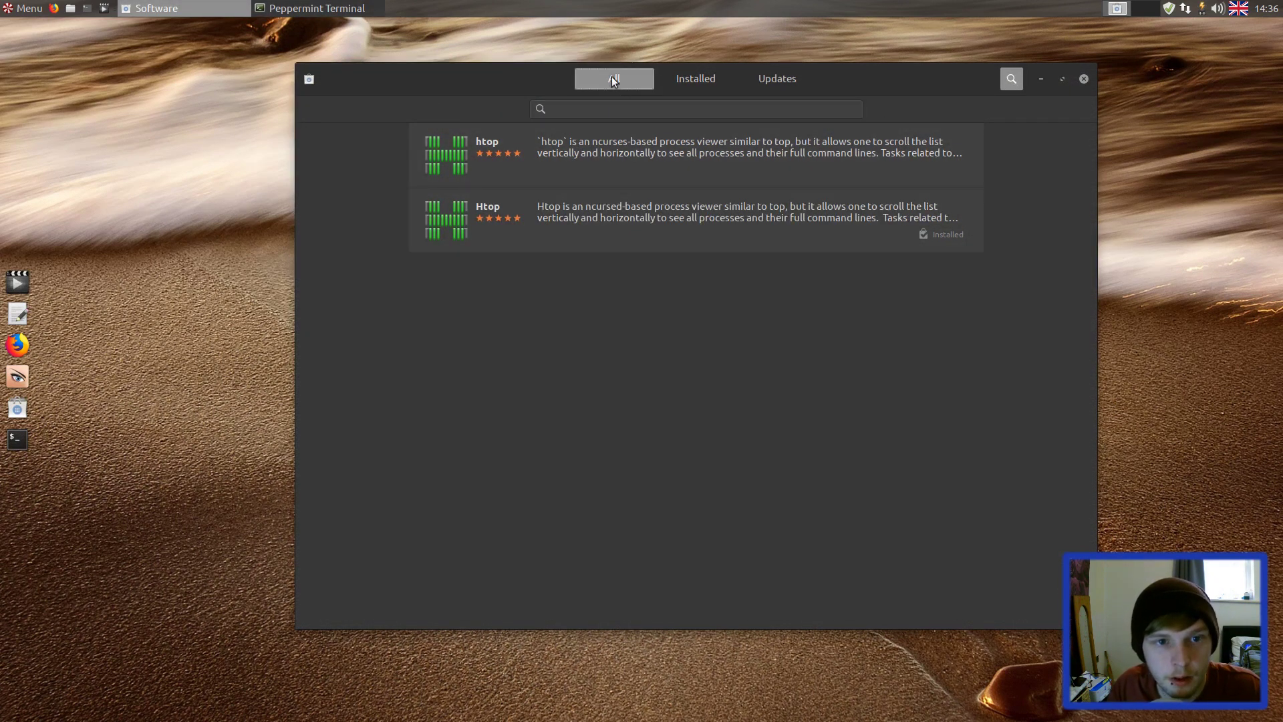
pyautogui.scroll(-3, 688, 369)
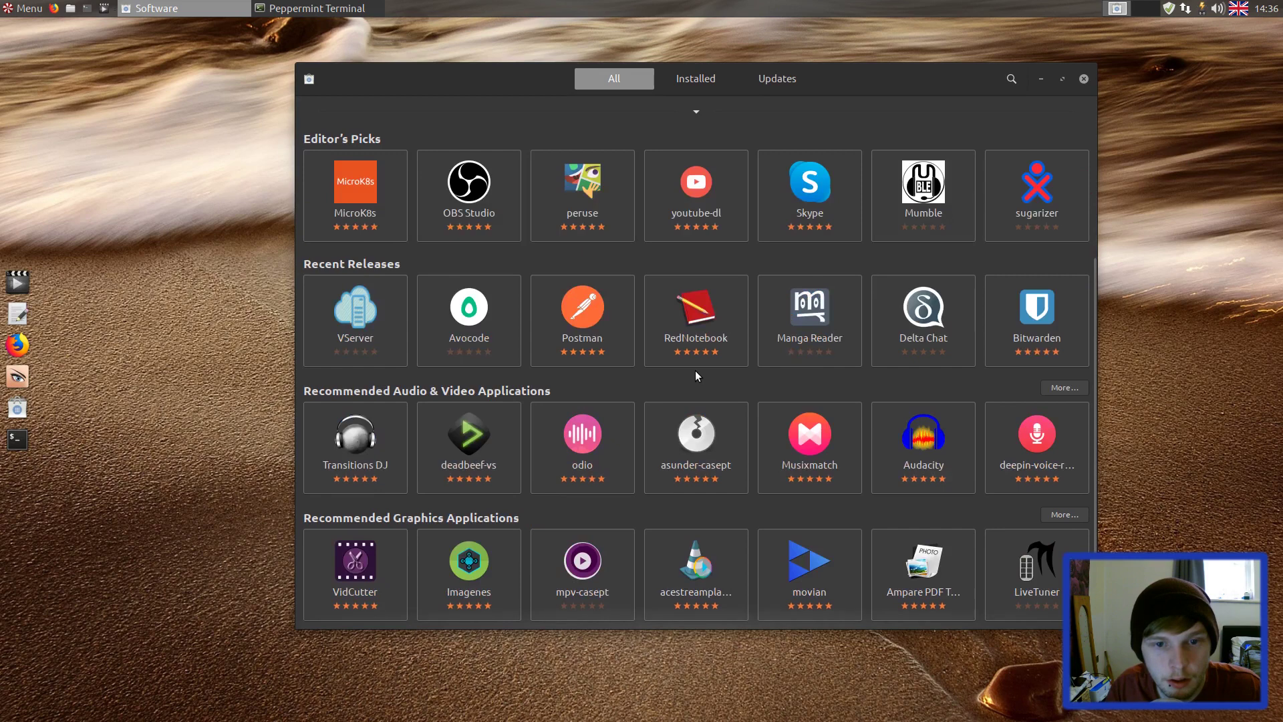
pyautogui.moveTo(892, 80); pyautogui.dragTo(941, 162)
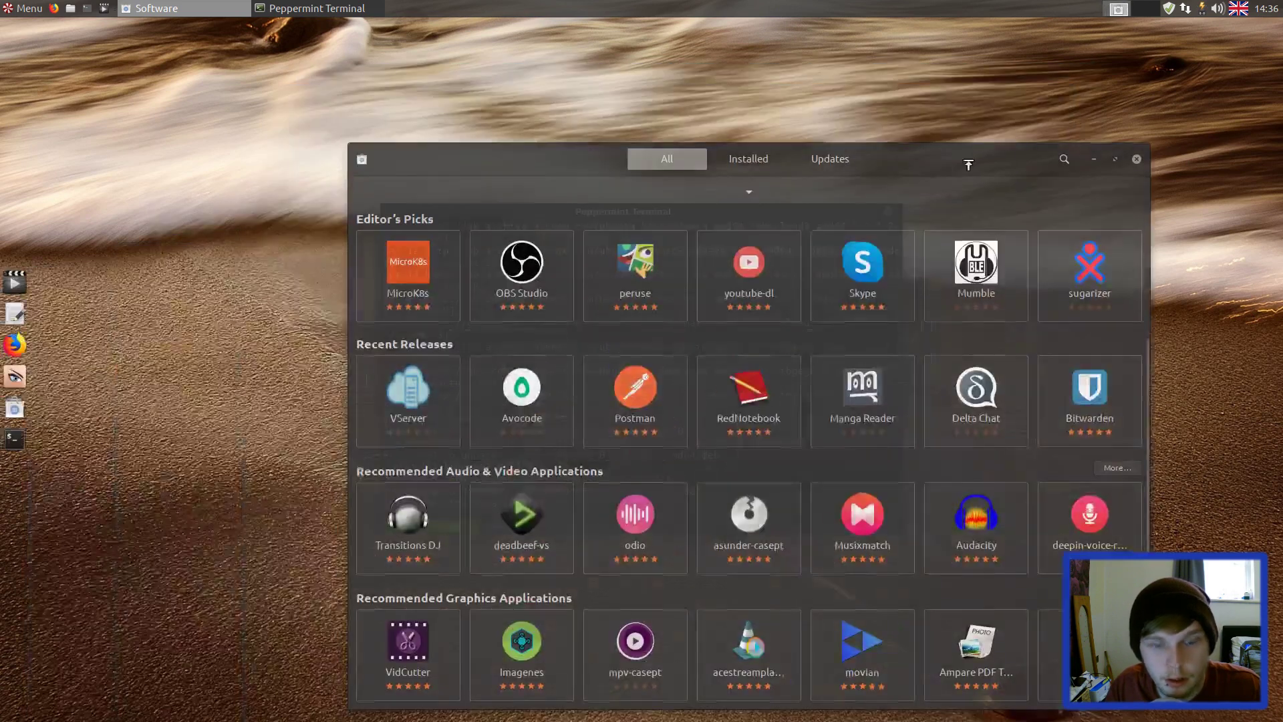
pyautogui.click(1134, 159)
pyautogui.moveTo(693, 213); pyautogui.dragTo(1010, 92)
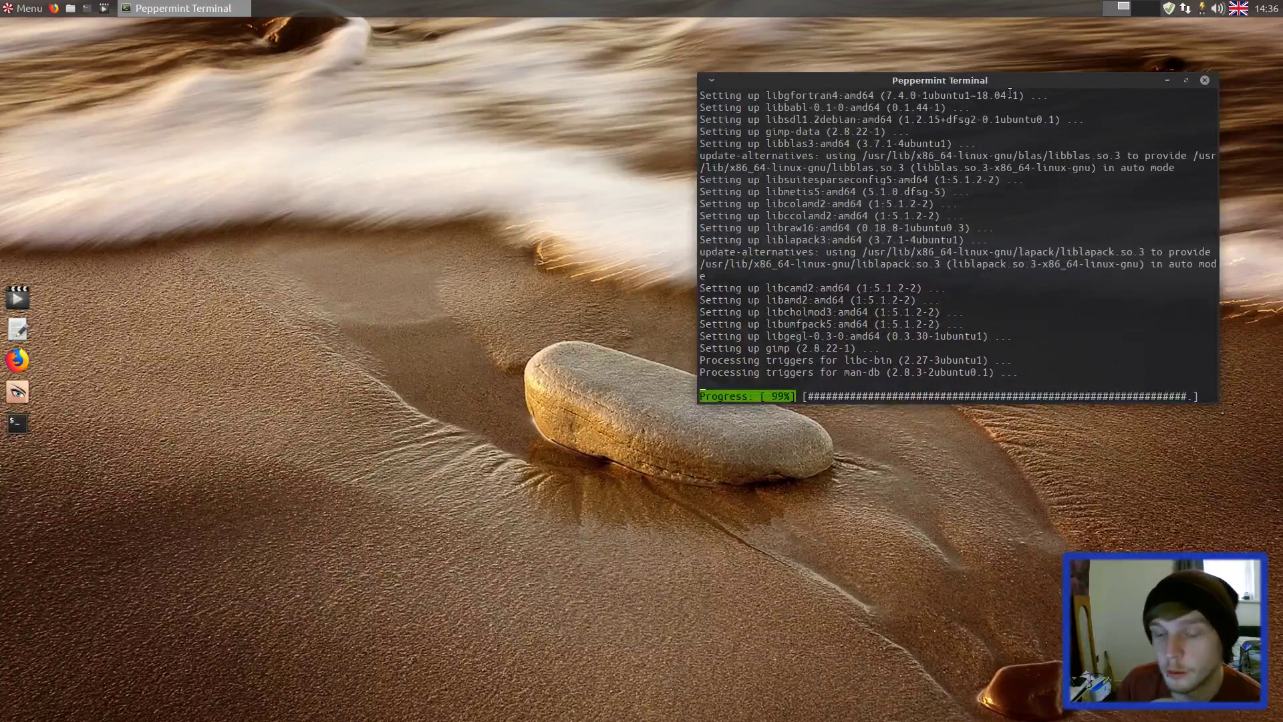